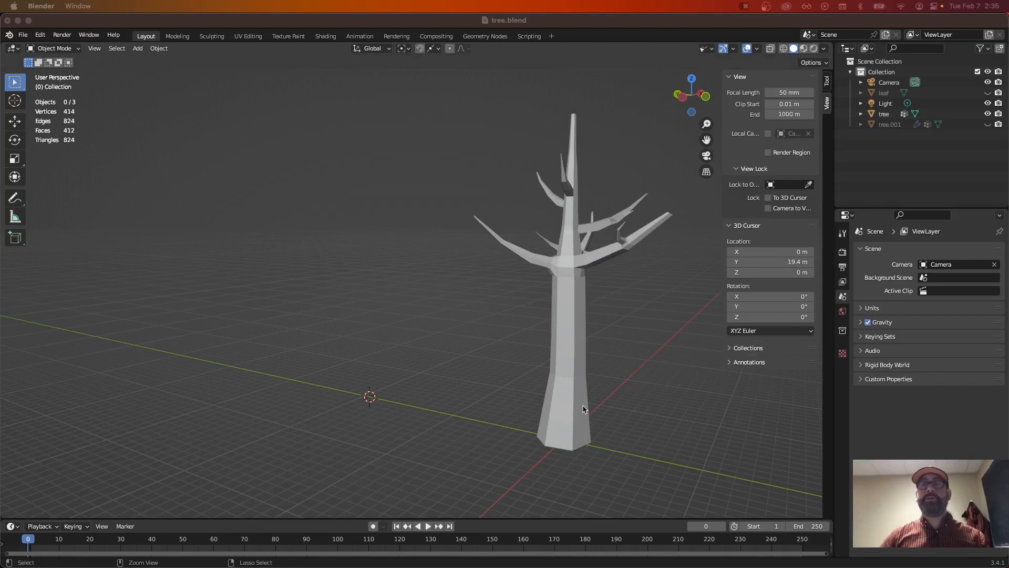
# Step: Select the tree object and open its mesh in Edit Mode
pyautogui.click(574, 335)
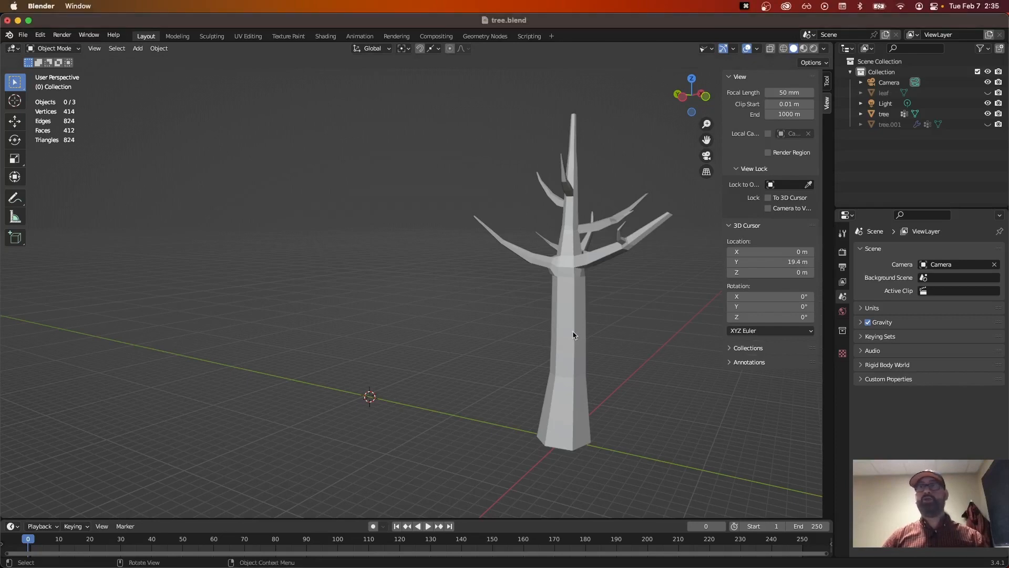
pyautogui.click(558, 286)
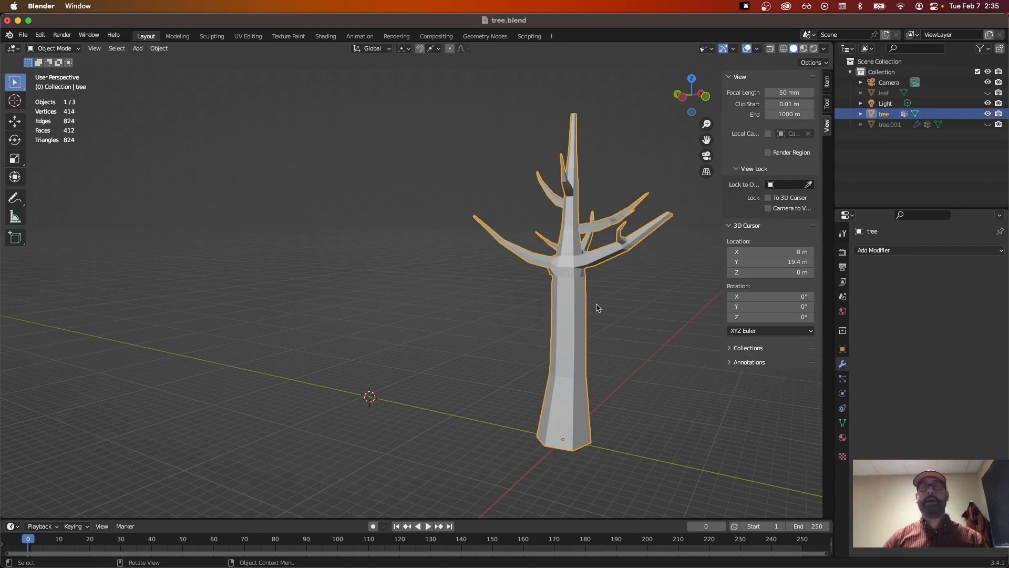
pyautogui.scroll(1, 607, 299)
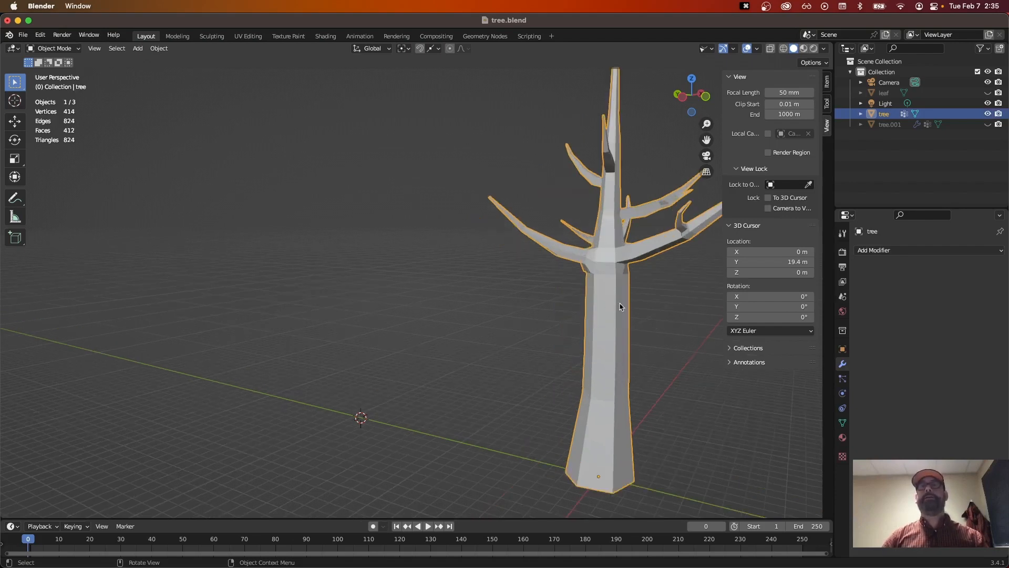
pyautogui.moveTo(624, 315); pyautogui.dragTo(599, 322, button='middle')
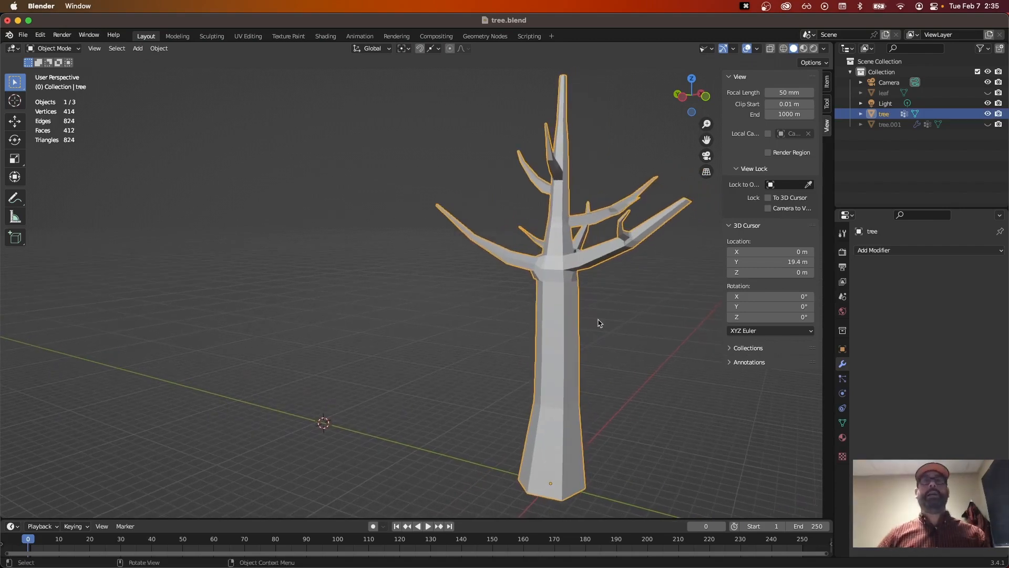
pyautogui.press('Tab')
pyautogui.moveTo(548, 353); pyautogui.dragTo(605, 315, button='middle')
pyautogui.scroll(1, 604, 377)
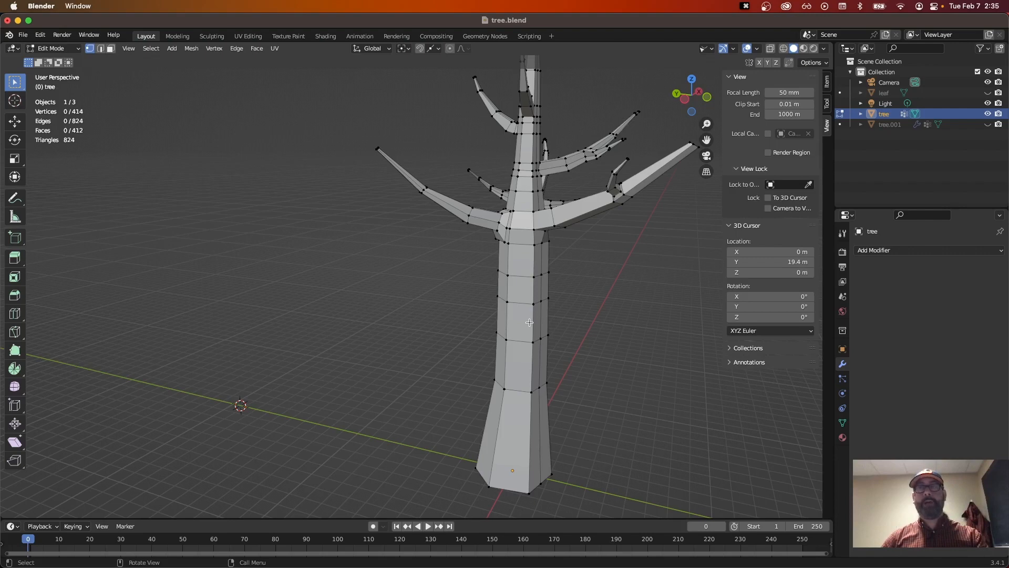
# Step: Add two loop cuts across the thick lower branch, between the trunk and its small fork, and return to Object Mode
pyautogui.press('super+r')
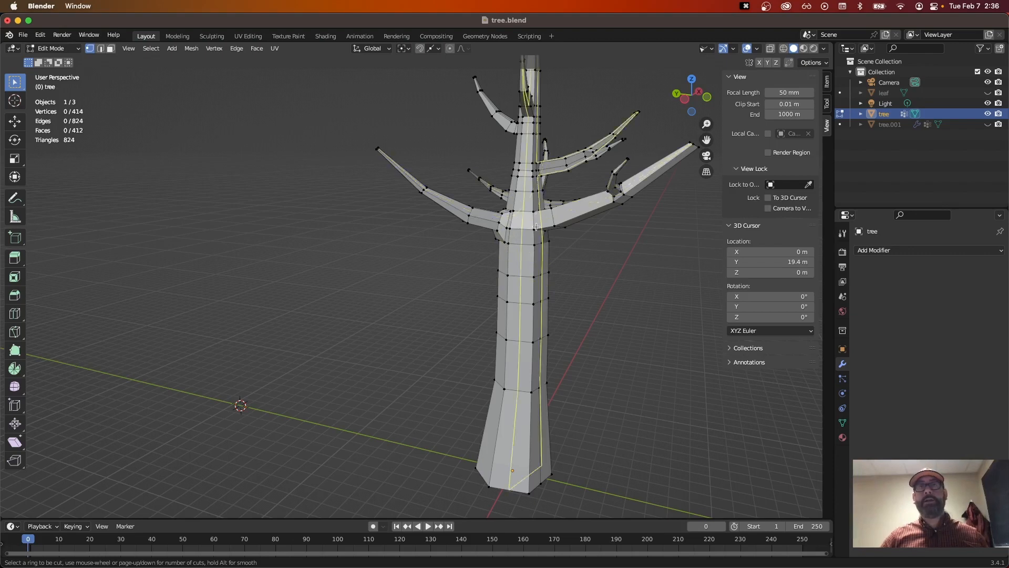
pyautogui.click(580, 210)
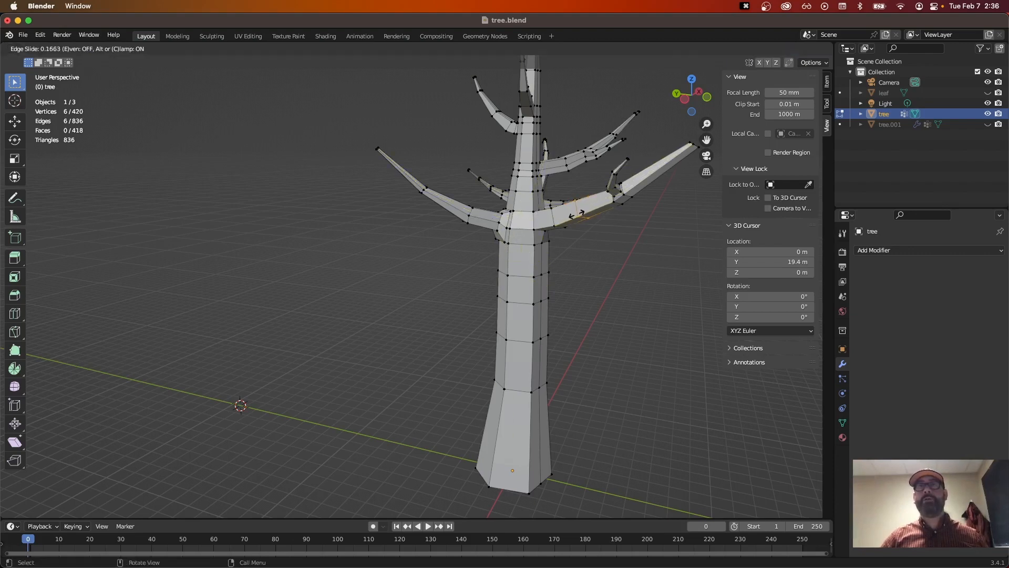
pyautogui.click(578, 213)
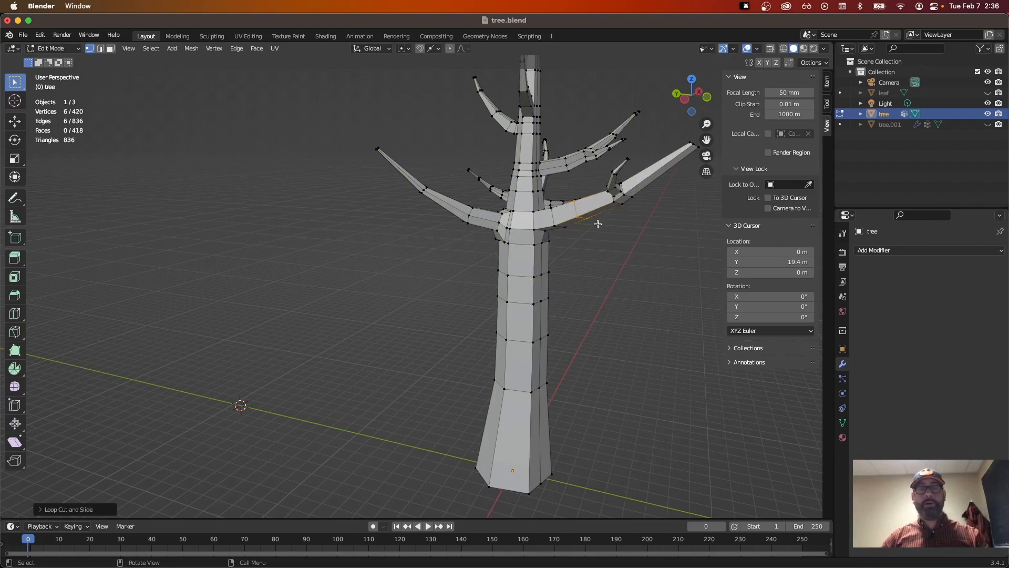
pyautogui.press('super+r')
pyautogui.click(595, 216)
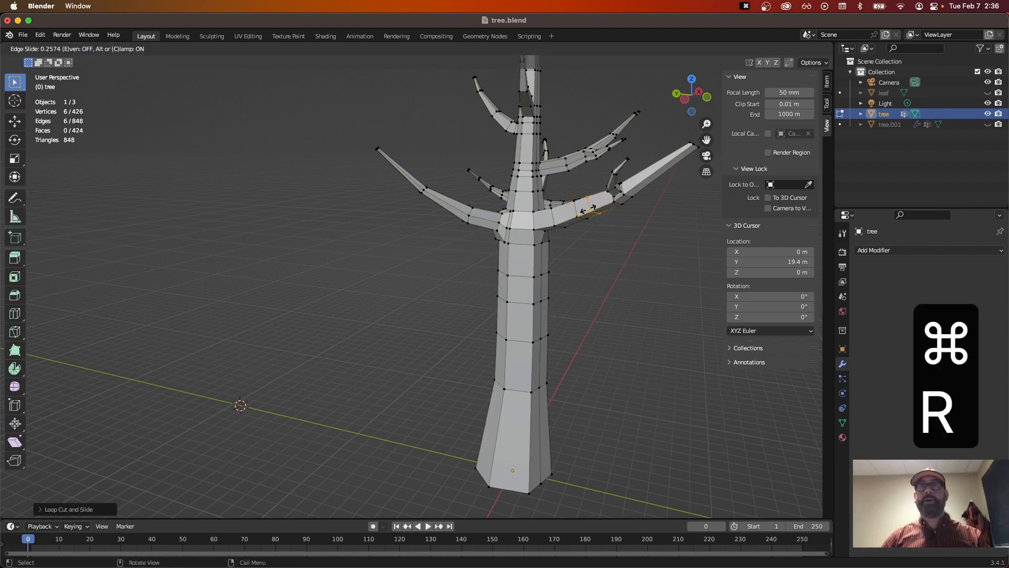
pyautogui.click(586, 209)
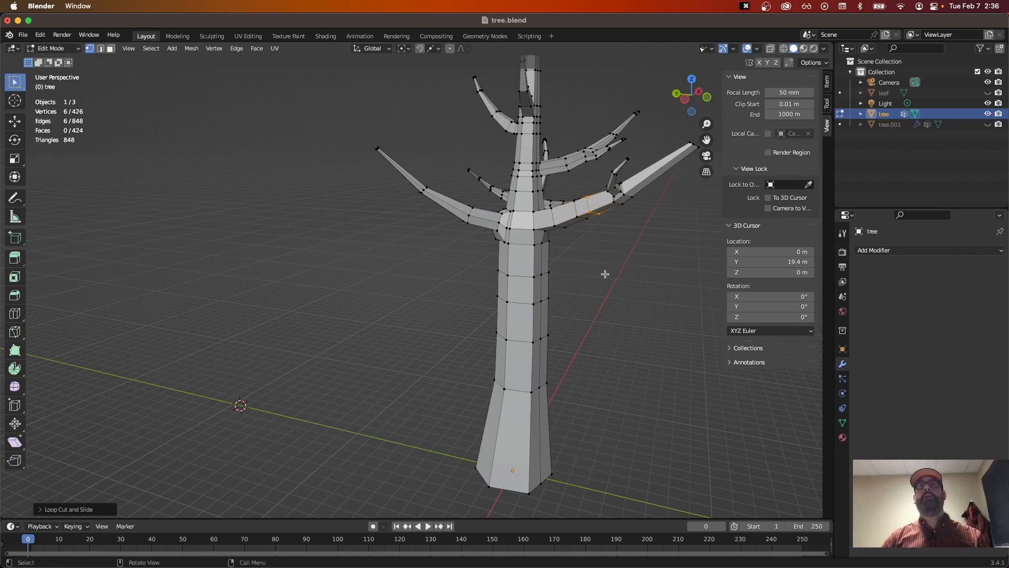
pyautogui.moveTo(606, 275); pyautogui.dragTo(584, 291, button='middle')
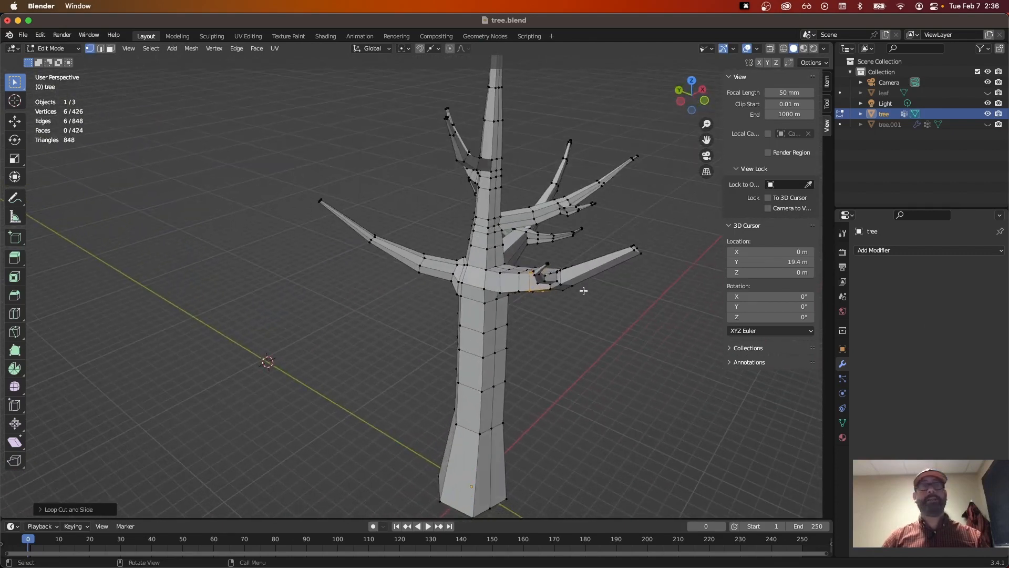
pyautogui.click(256, 245)
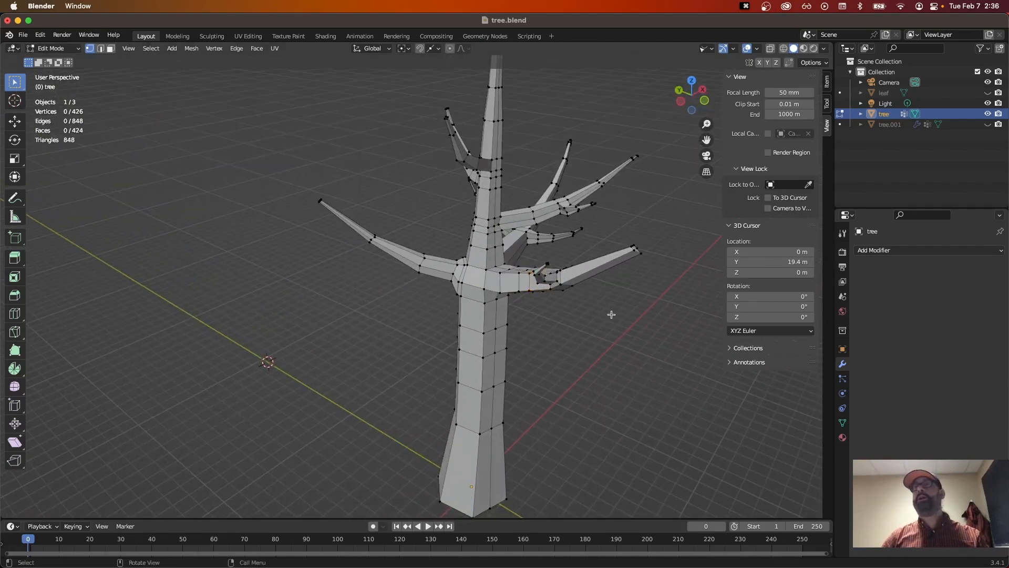
pyautogui.press('Tab')
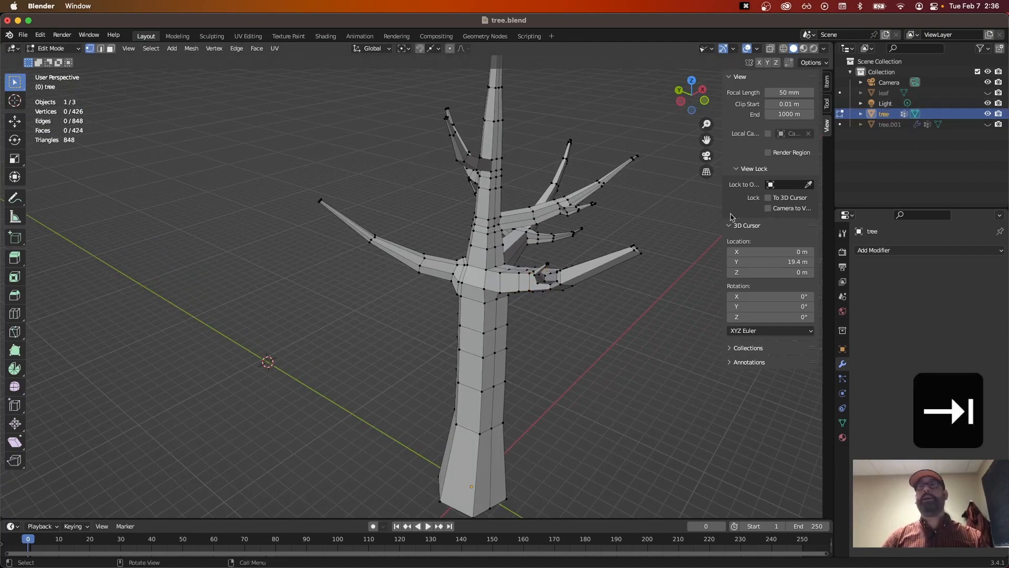
pyautogui.press('Tab')
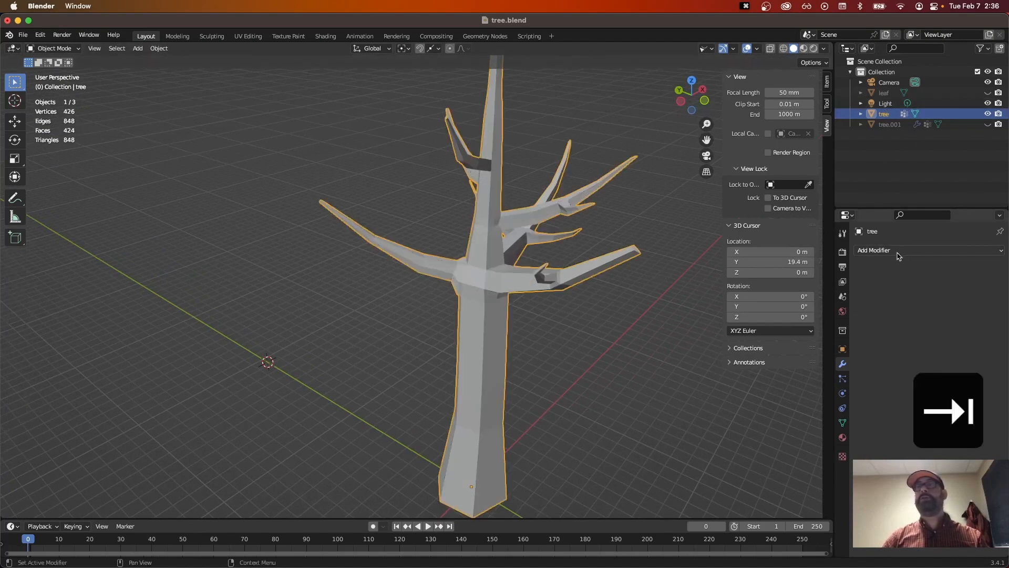
# Step: Add a Subdivision Surface modifier to the tree and set its viewport level to 2
pyautogui.click(842, 349)
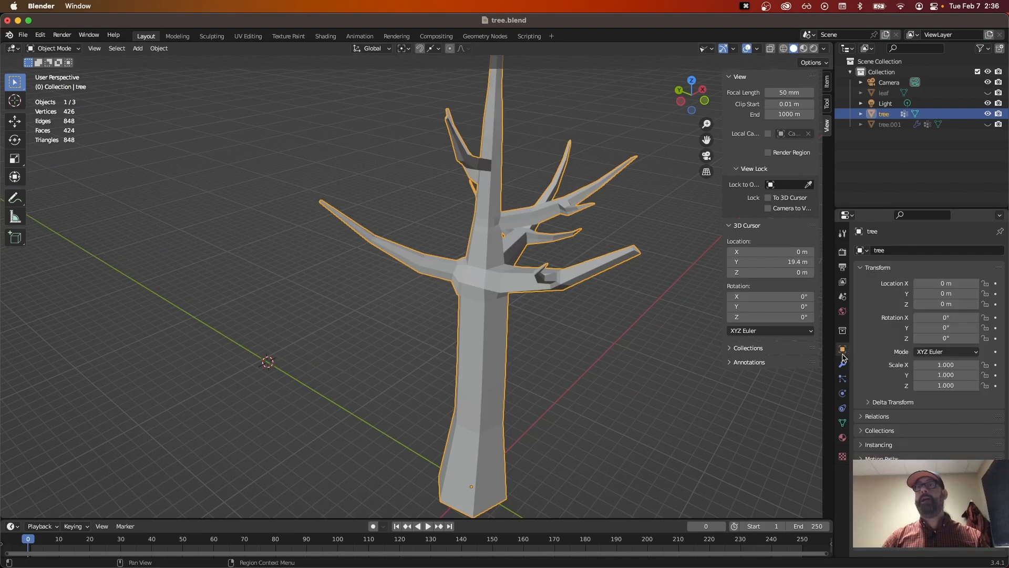
pyautogui.click(843, 364)
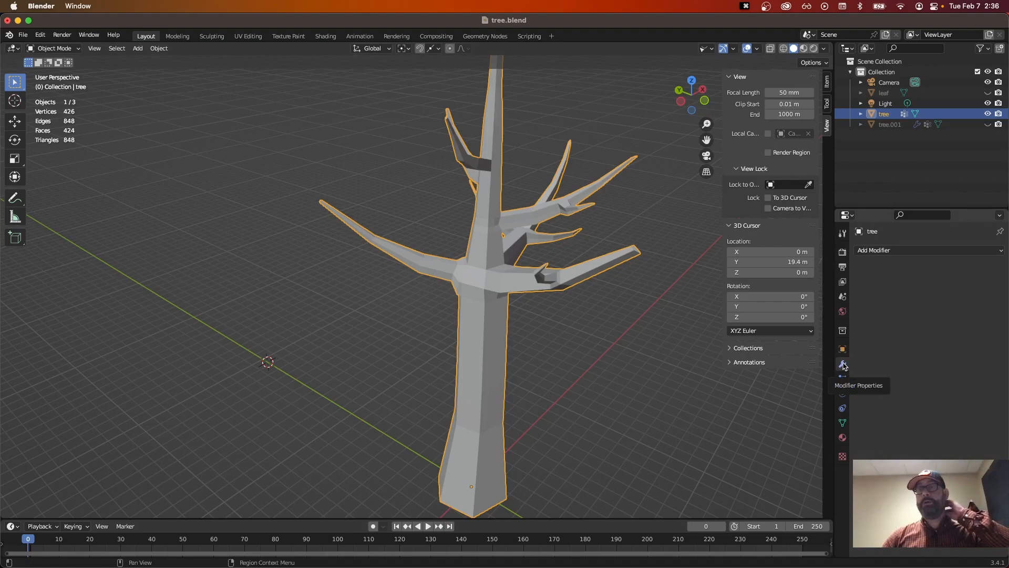
pyautogui.click(927, 251)
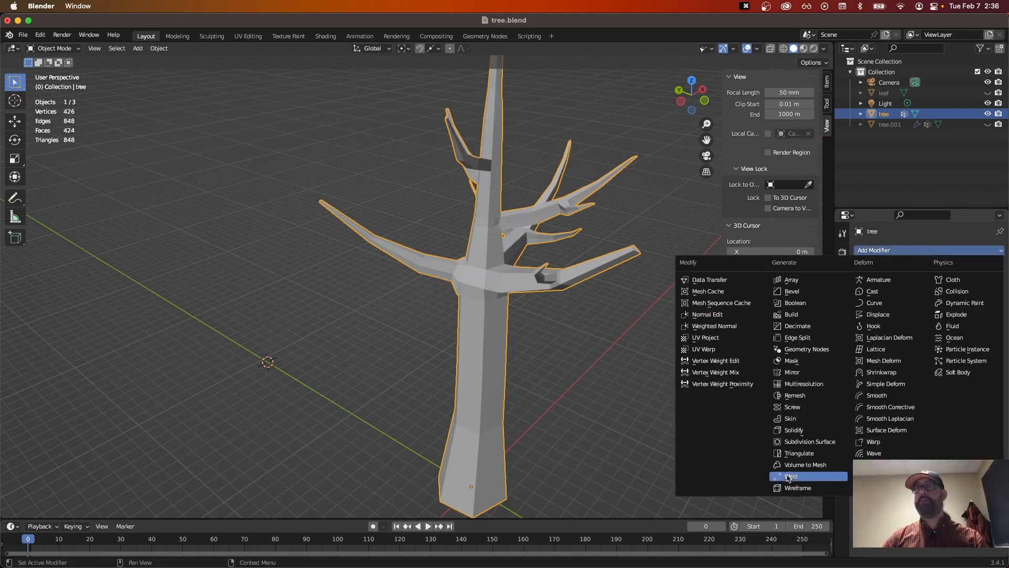
pyautogui.click(814, 444)
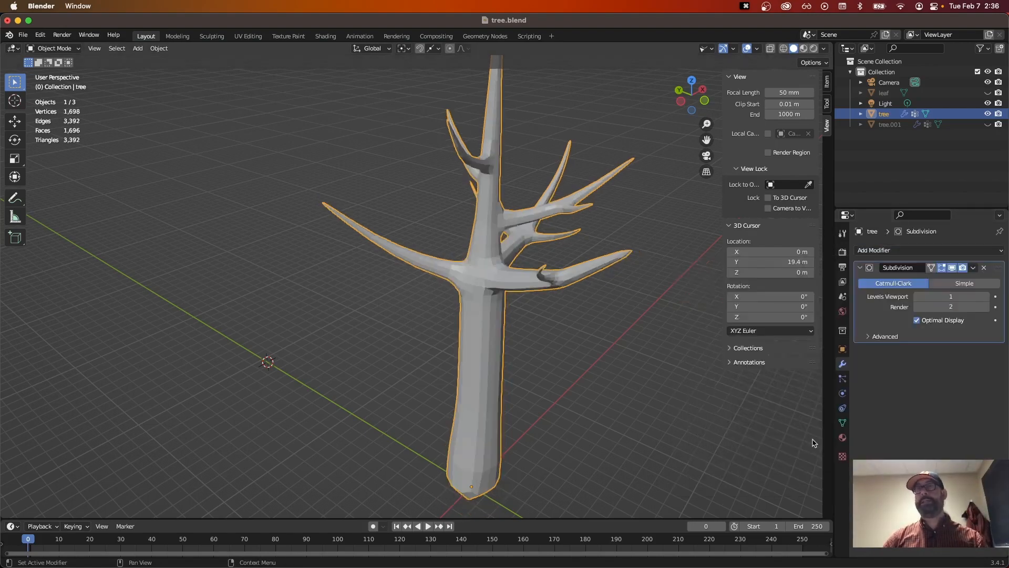
pyautogui.click(987, 297)
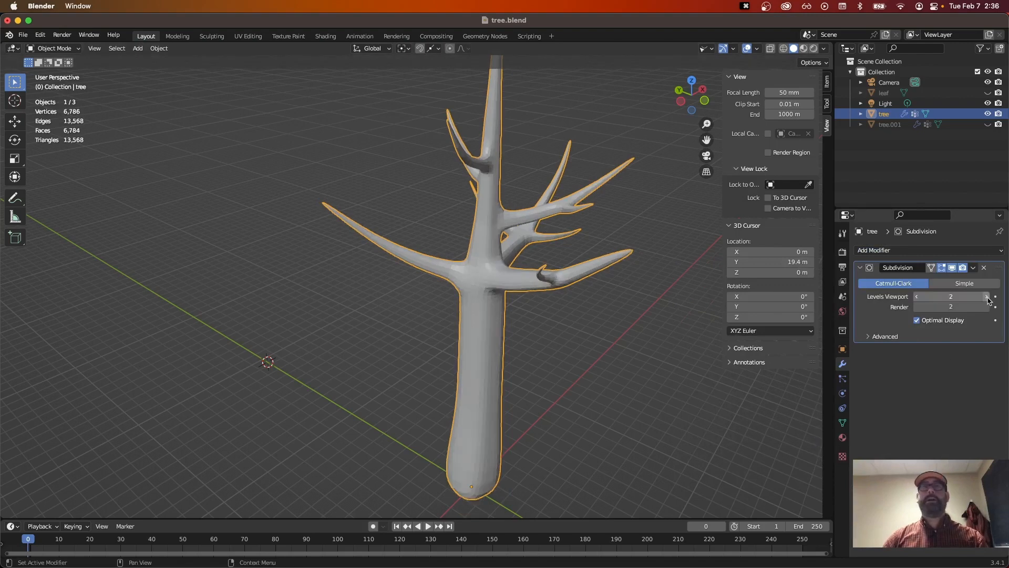
# Step: Try lower viewport subdivision levels down to 0 on the tree and remove the Subdivision modifier
pyautogui.click(918, 297)
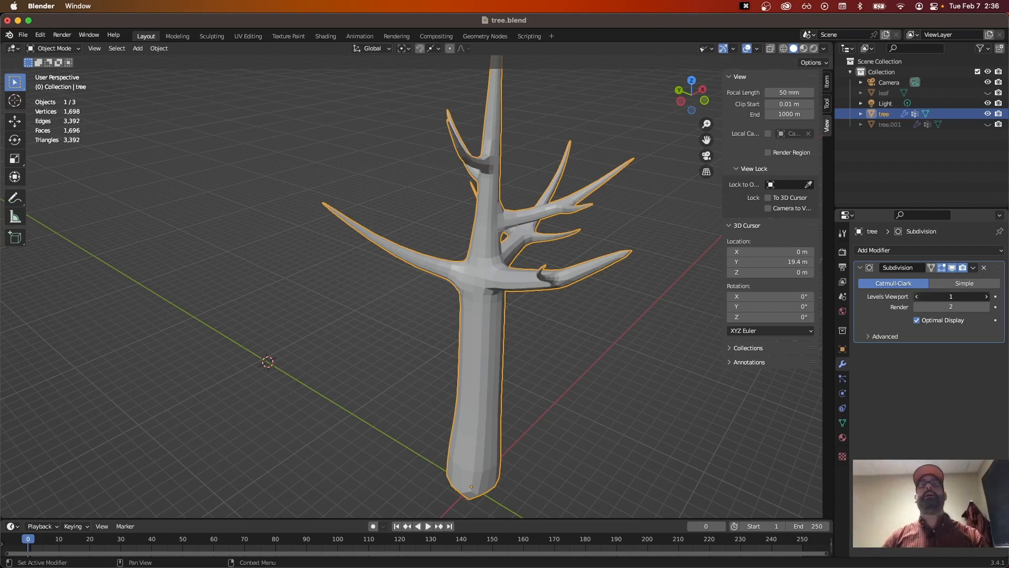
pyautogui.click(918, 297)
pyautogui.click(986, 297)
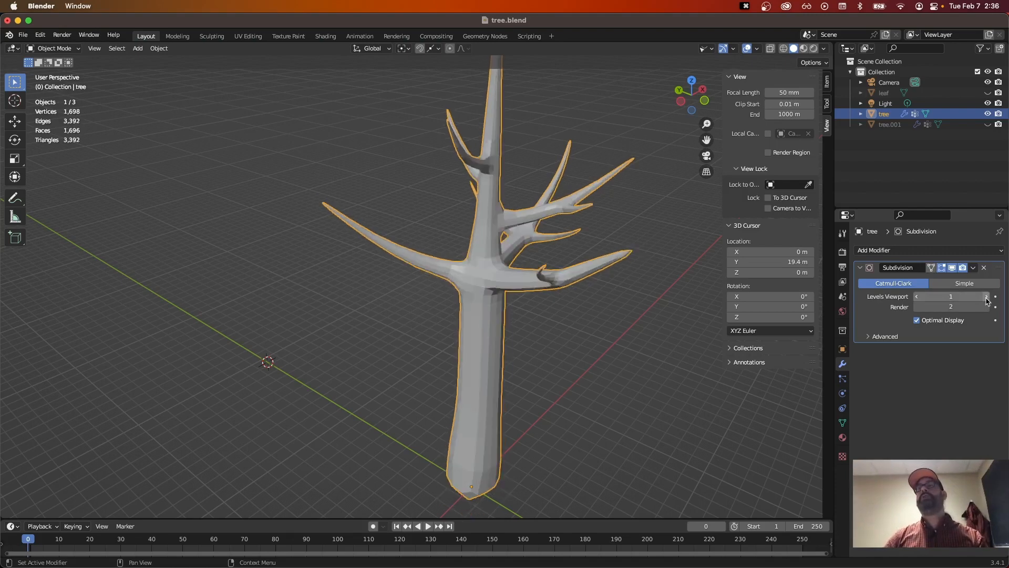
pyautogui.click(918, 297)
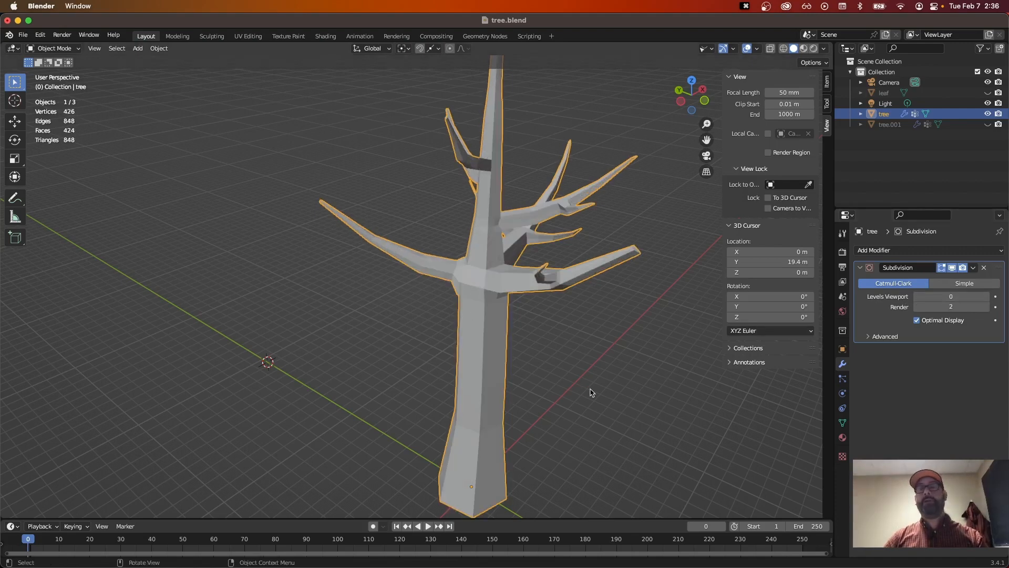
pyautogui.click(986, 269)
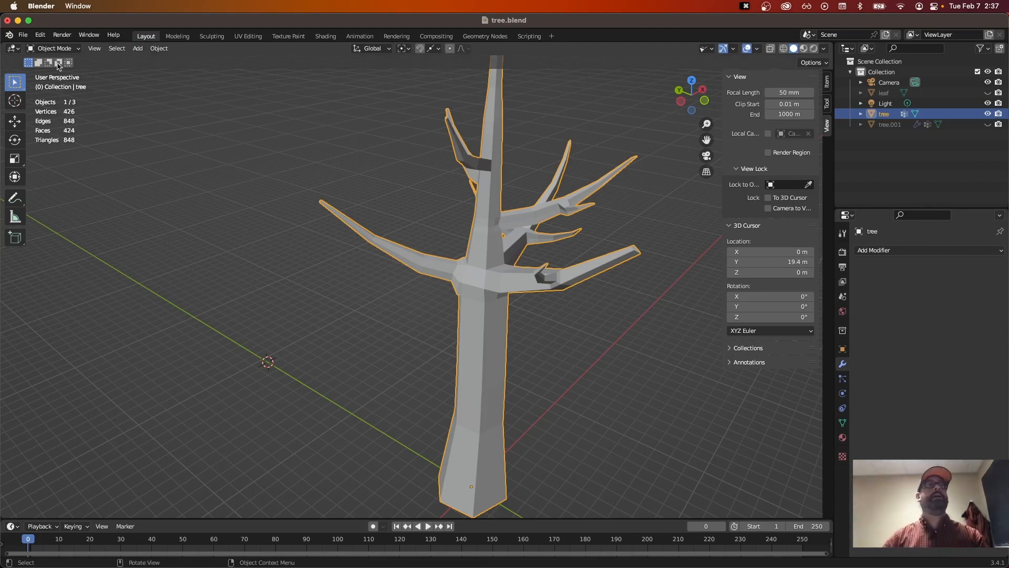
# Step: Check in the preferences whether the Extra Objects add-ons are enabled by filtering the add-ons for "extra", and close the preferences
pyautogui.click(41, 36)
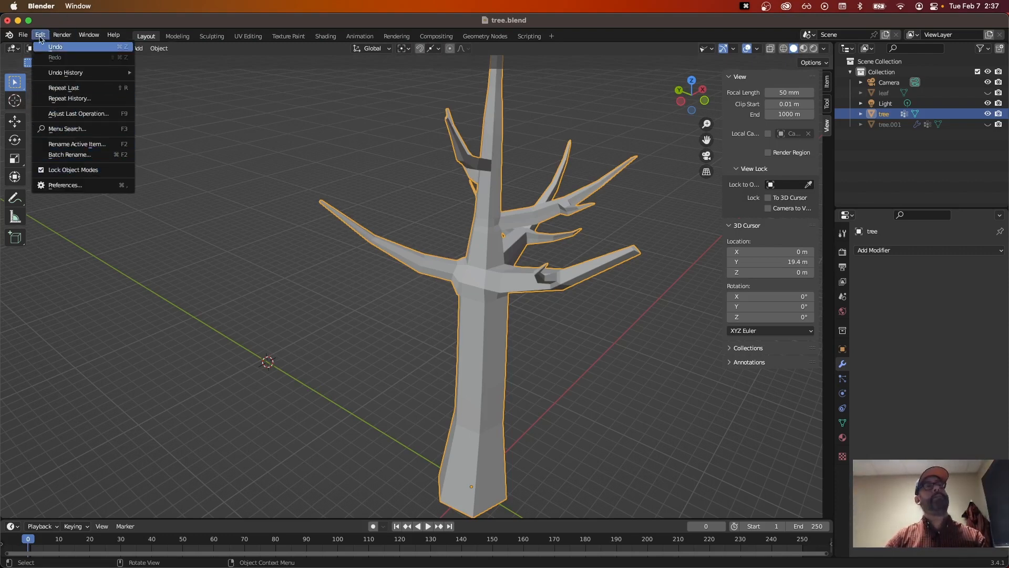
pyautogui.click(76, 187)
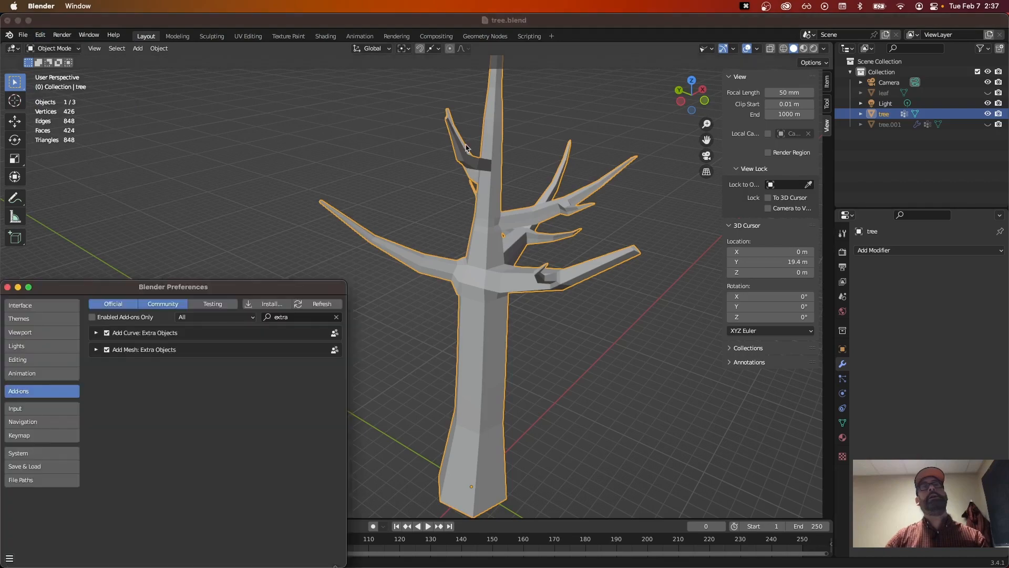
pyautogui.moveTo(305, 293); pyautogui.dragTo(595, 151)
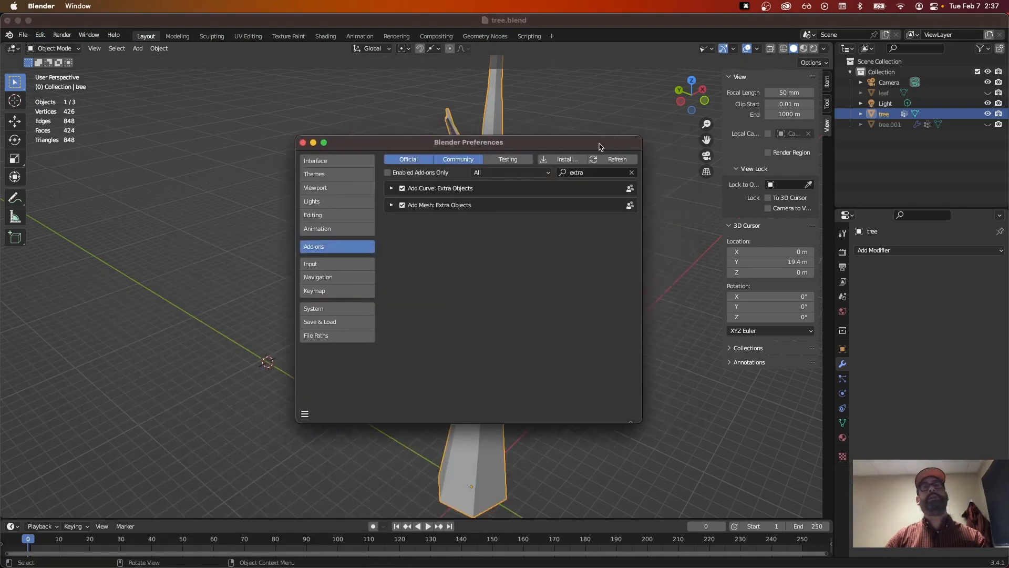
pyautogui.click(599, 176)
pyautogui.doubleClick(599, 176)
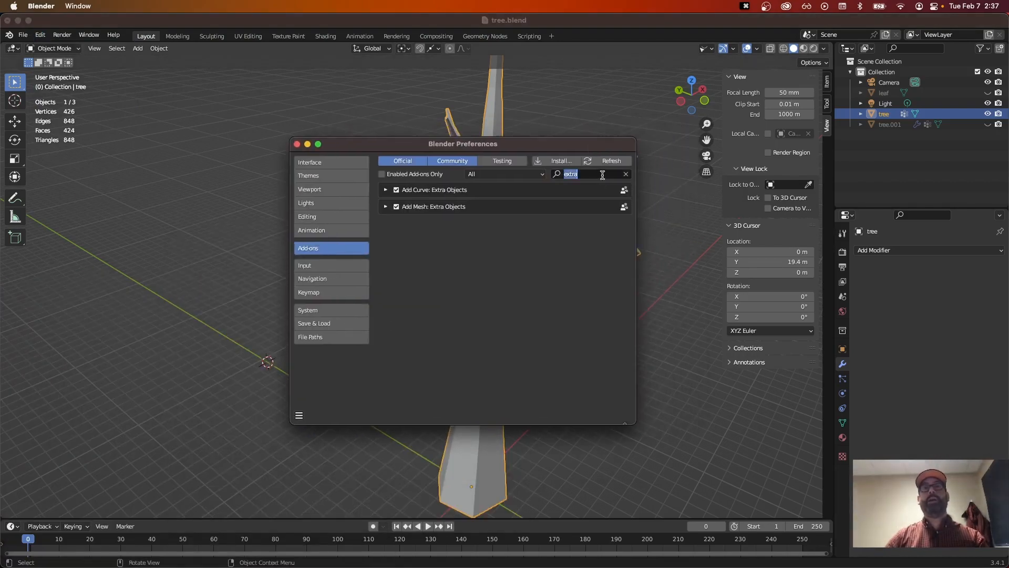
pyautogui.click(339, 253)
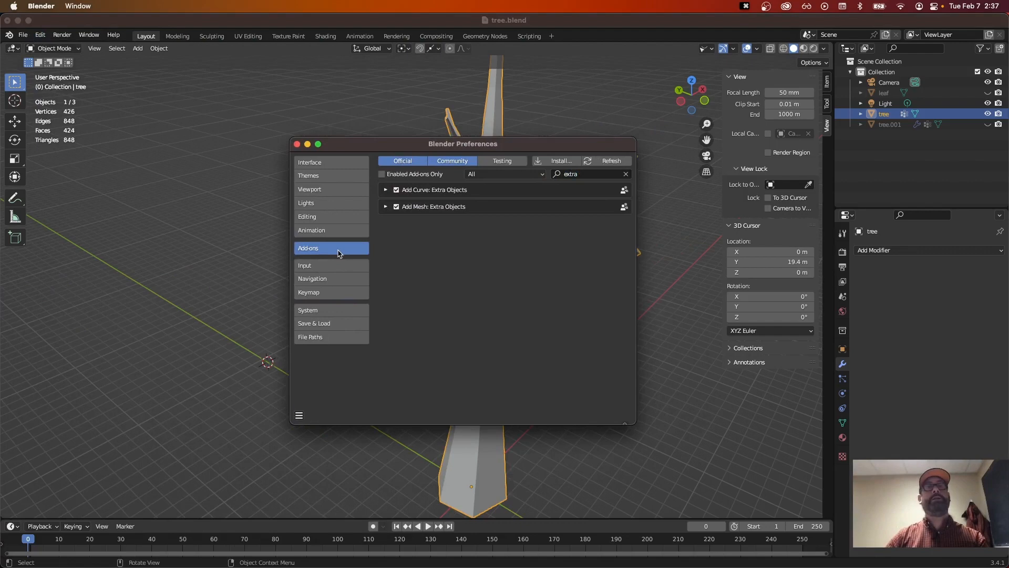
pyautogui.click(612, 176)
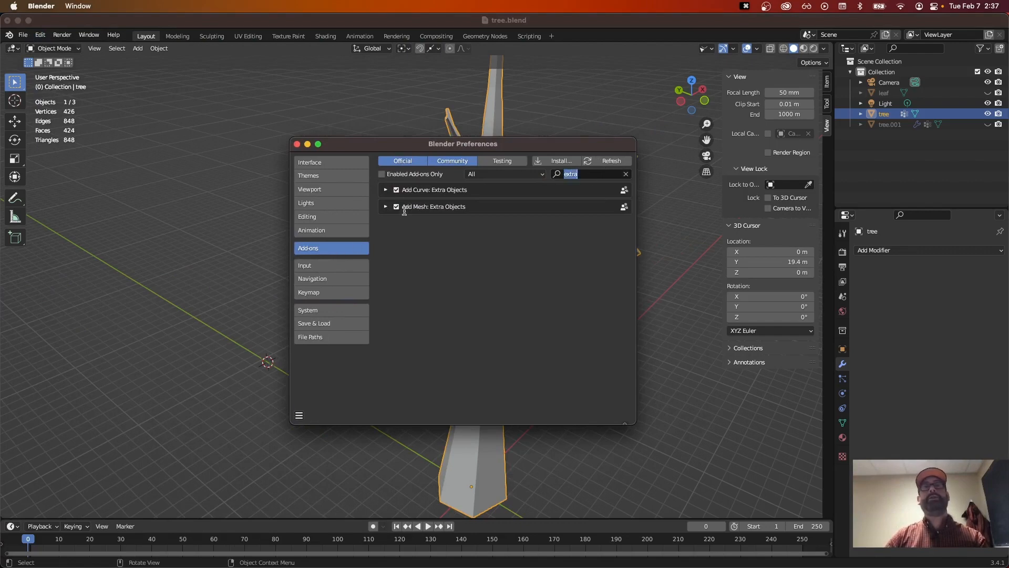
pyautogui.press('BackSpace')
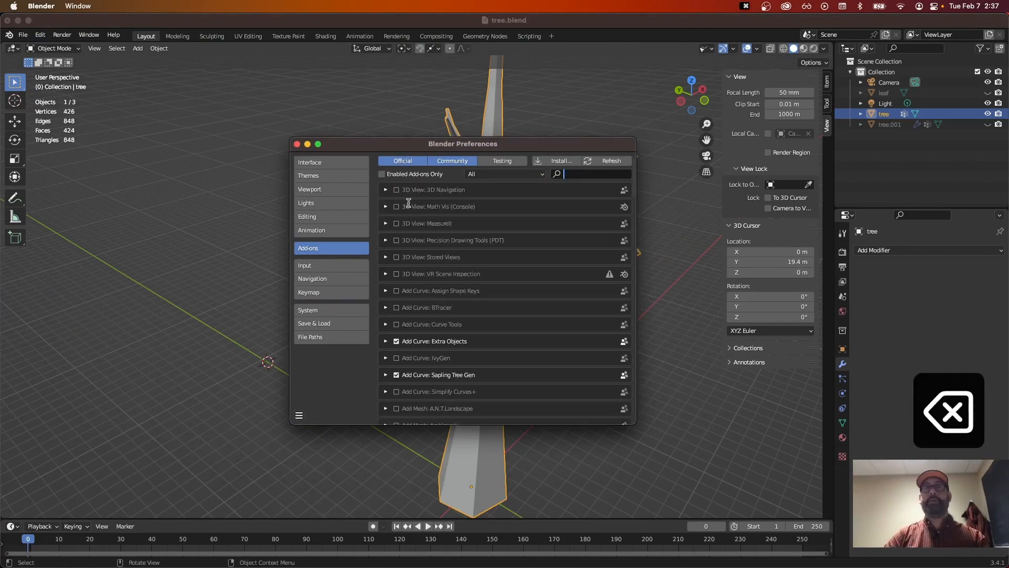
pyautogui.write('extra')
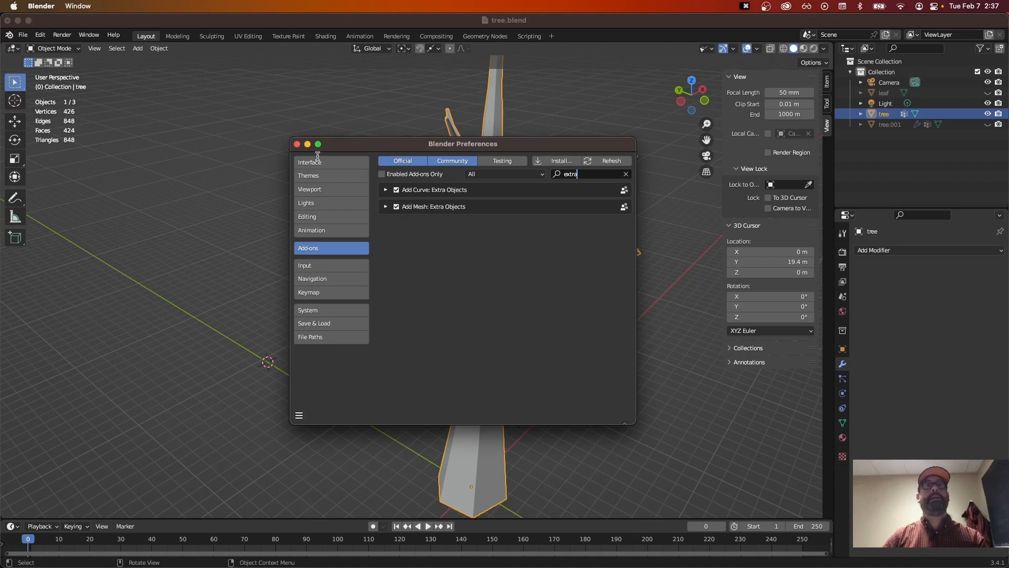
pyautogui.click(297, 144)
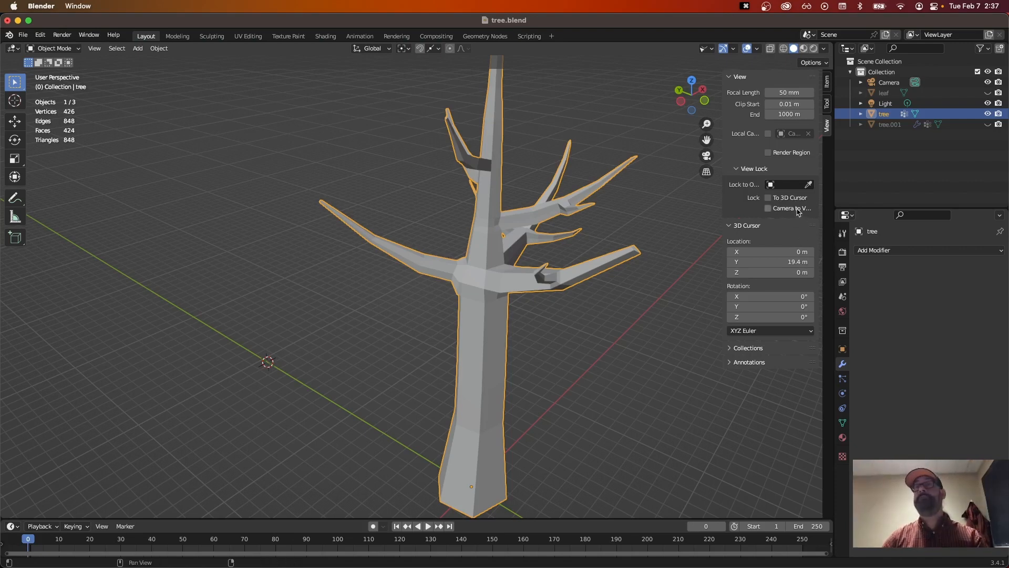
# Step: Switch the viewport to the top orthographic view and keep the sidebar with the 3D cursor's location shown
pyautogui.click(692, 82)
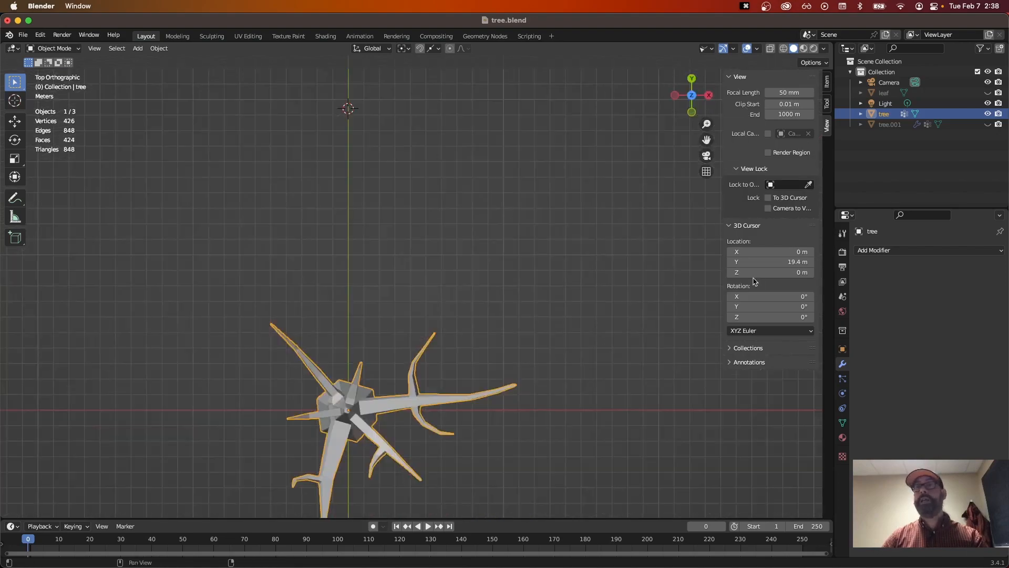
pyautogui.press('n')
pyautogui.press('n')
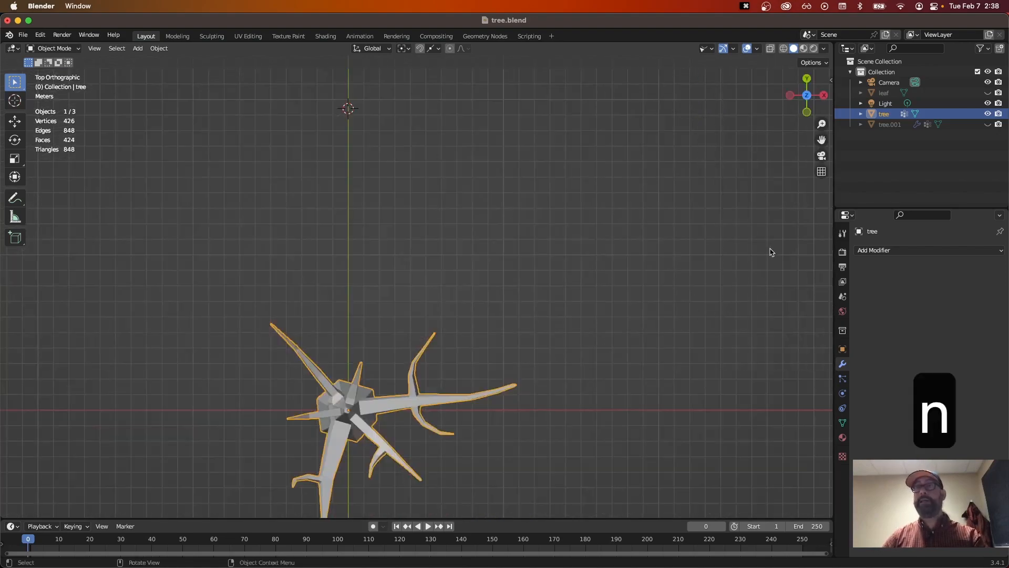
pyautogui.press('n')
pyautogui.press('n')
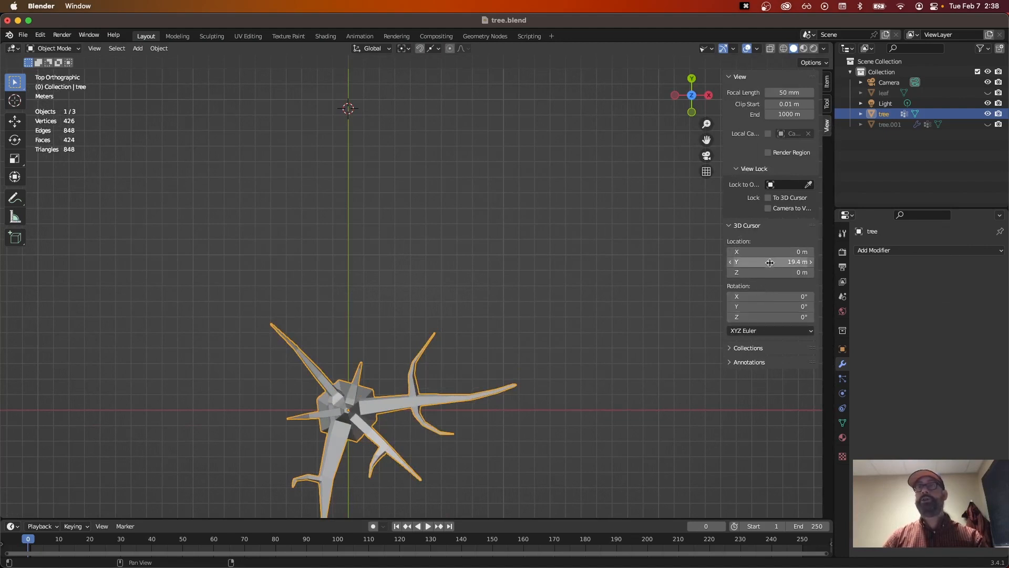
# Step: Set the 3D cursor's Y location to 13.2 m and add a Single Vert mesh object there
pyautogui.moveTo(768, 262); pyautogui.dragTo(741, 262)
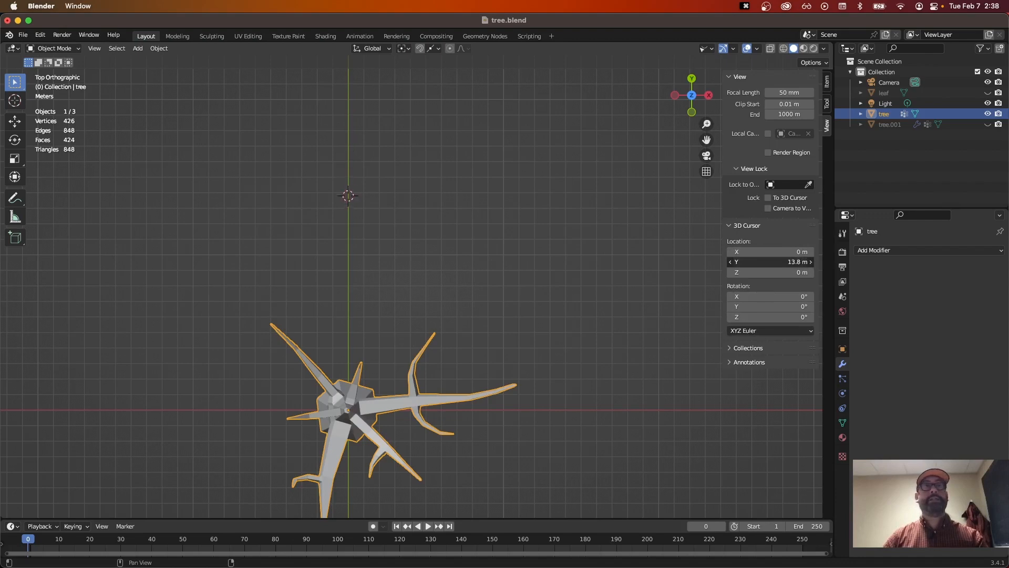
pyautogui.moveTo(741, 262); pyautogui.dragTo(734, 262)
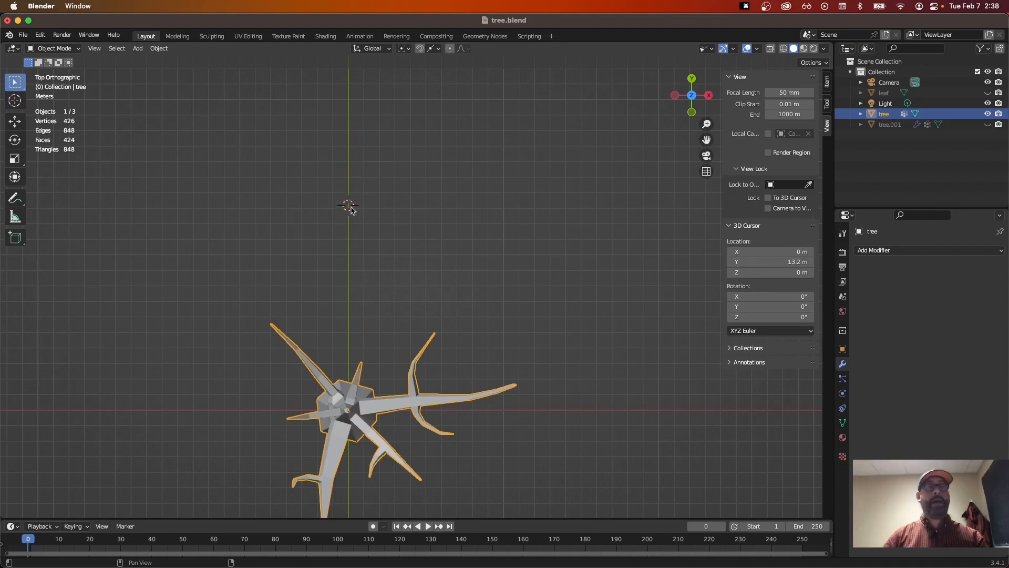
pyautogui.hotkey('shift', 'a')
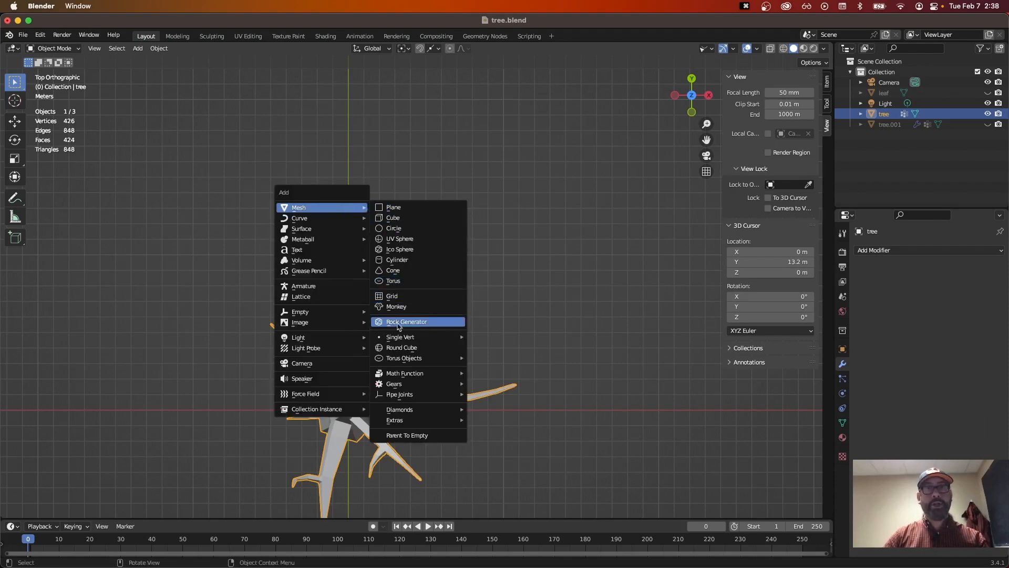
pyautogui.moveTo(399, 341)
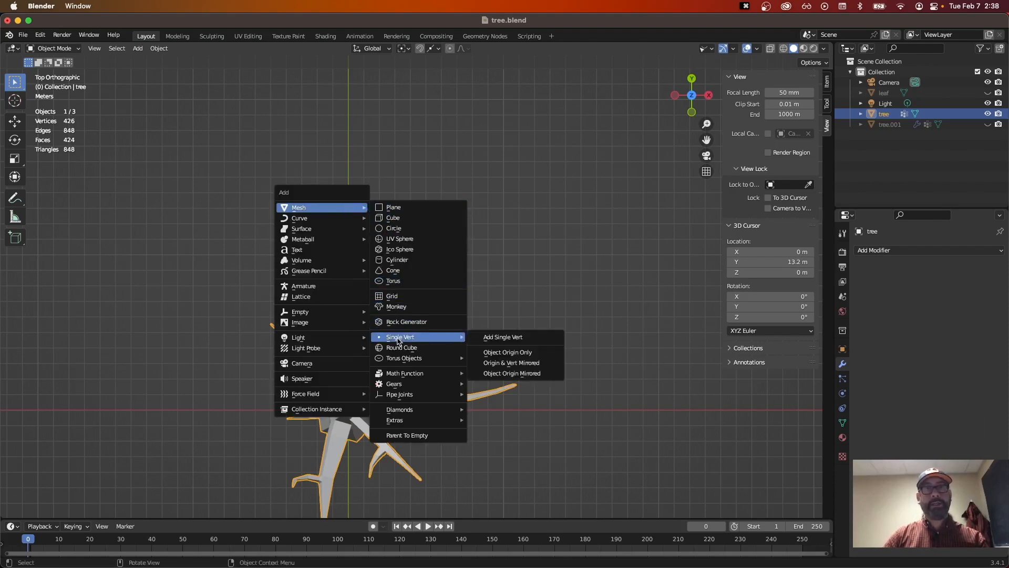
pyautogui.click(514, 339)
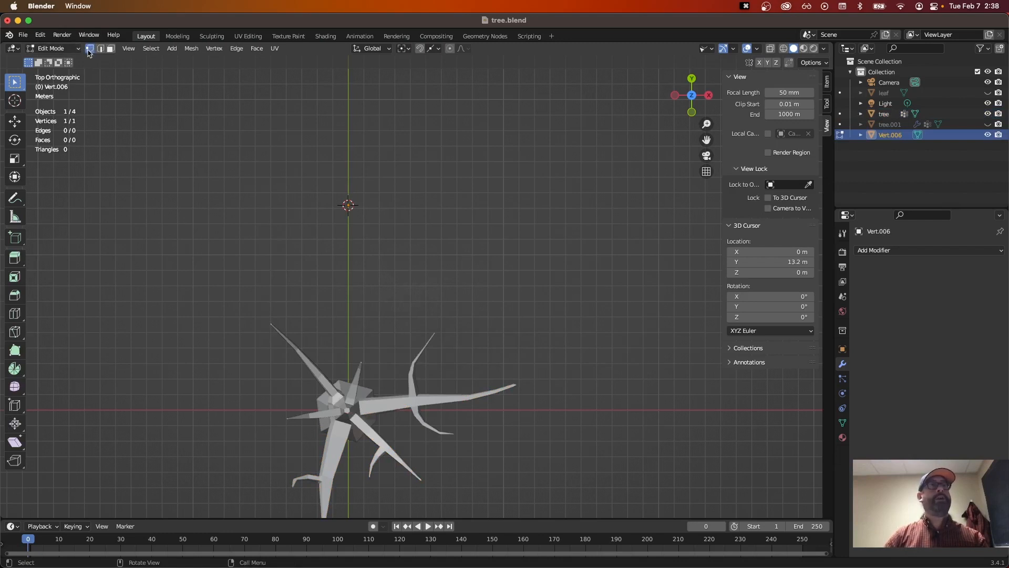
# Step: Cycle through the vertex, edge and face selection modes and return to vertex selection
pyautogui.press('1')
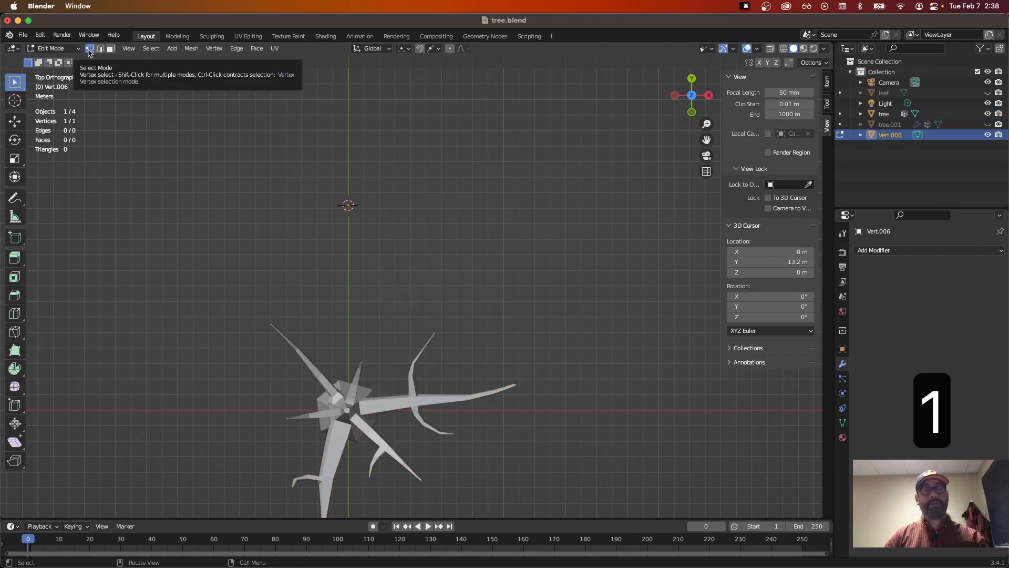
pyautogui.press('2')
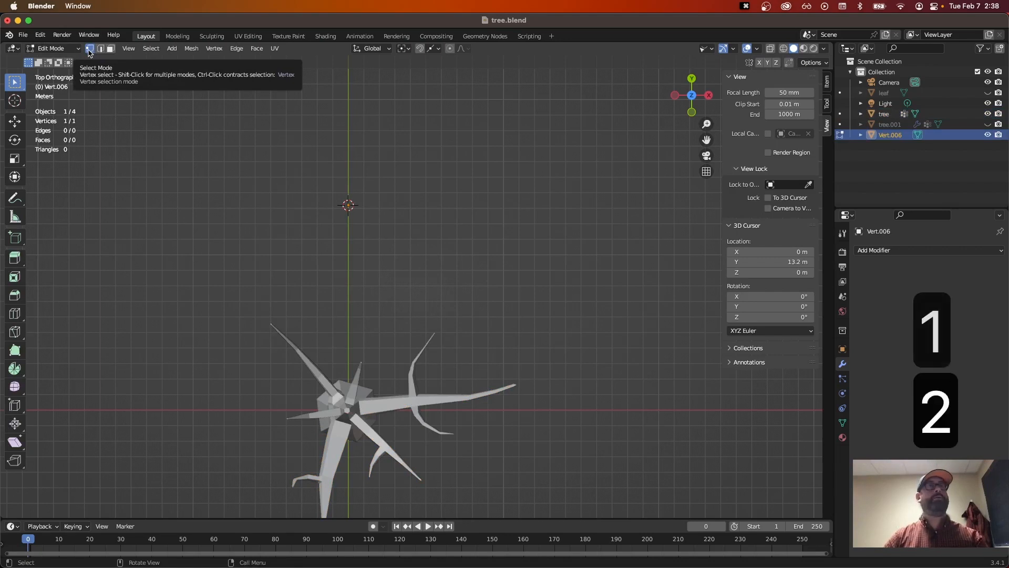
pyautogui.press('2')
pyautogui.press('1')
pyautogui.press('2')
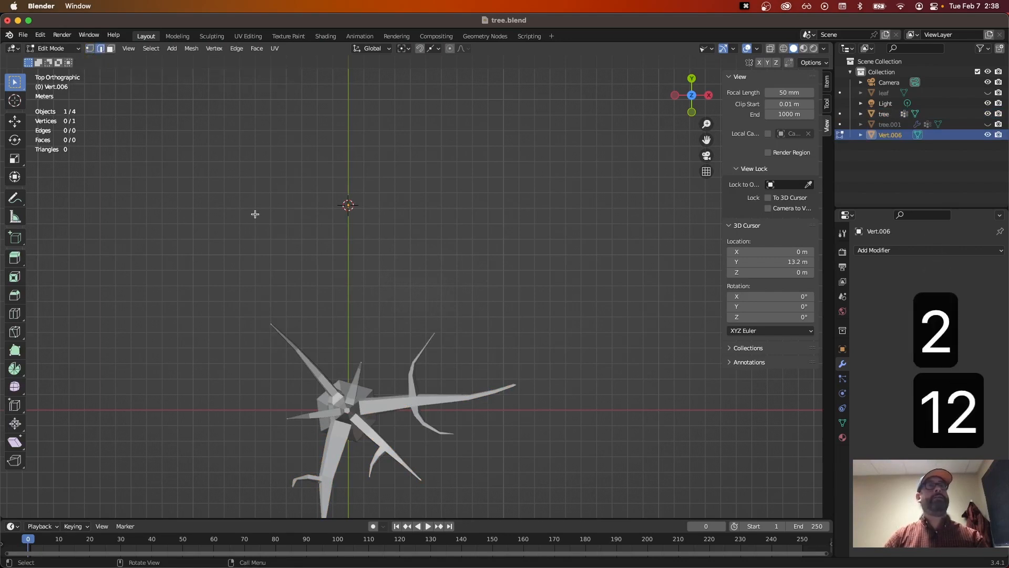
pyautogui.press('3')
pyautogui.press('2')
pyautogui.press('1')
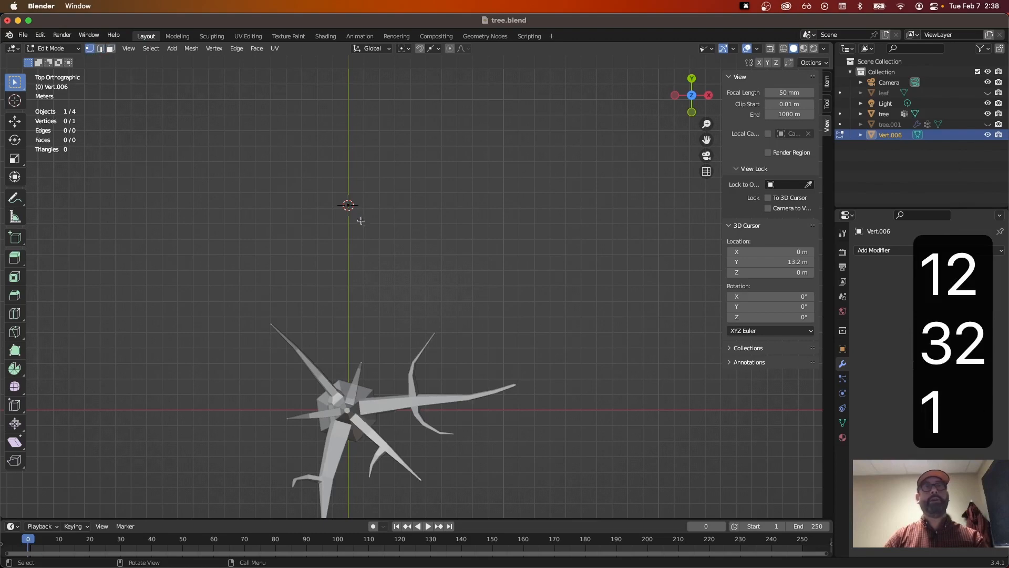
# Step: Extrude the single vertex six times into a hexagonal outline with edges about 3 m long, ending on the starting vertex
pyautogui.click(343, 209)
pyautogui.scroll(3, 350, 221)
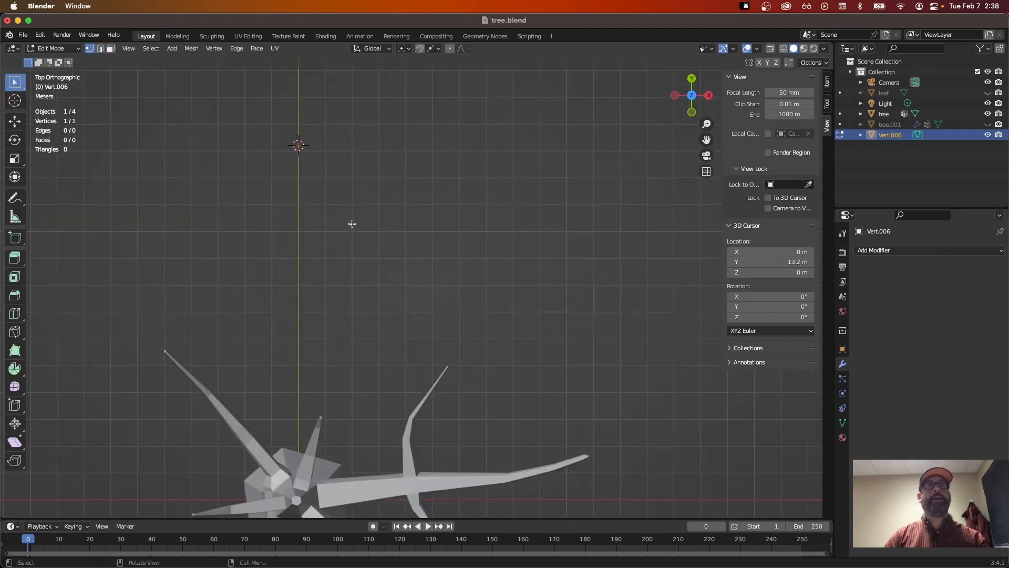
pyautogui.keyDown('shift'); pyautogui.moveTo(323, 205); pyautogui.dragTo(395, 304, button='middle'); pyautogui.keyUp('shift')
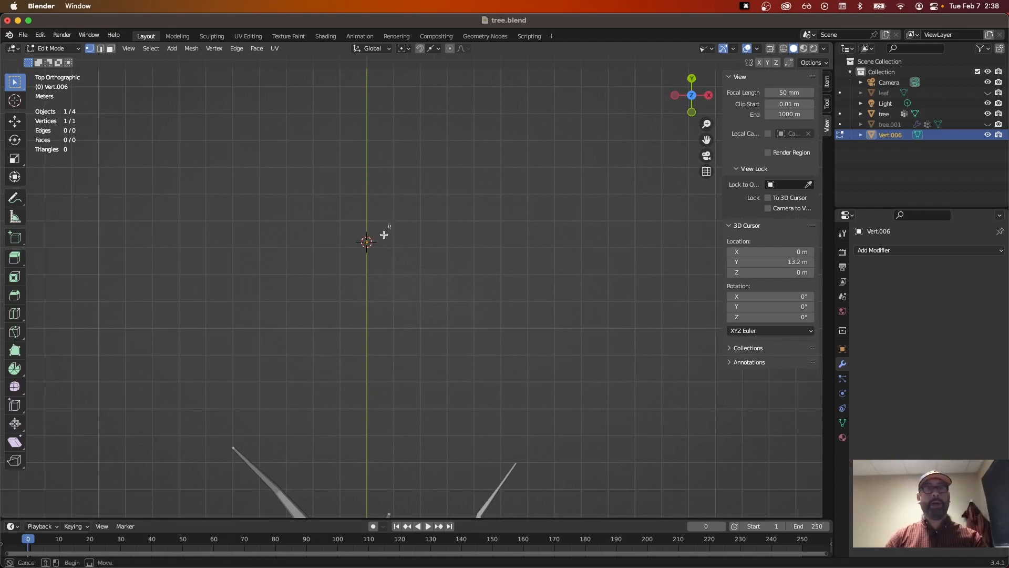
pyautogui.press('e')
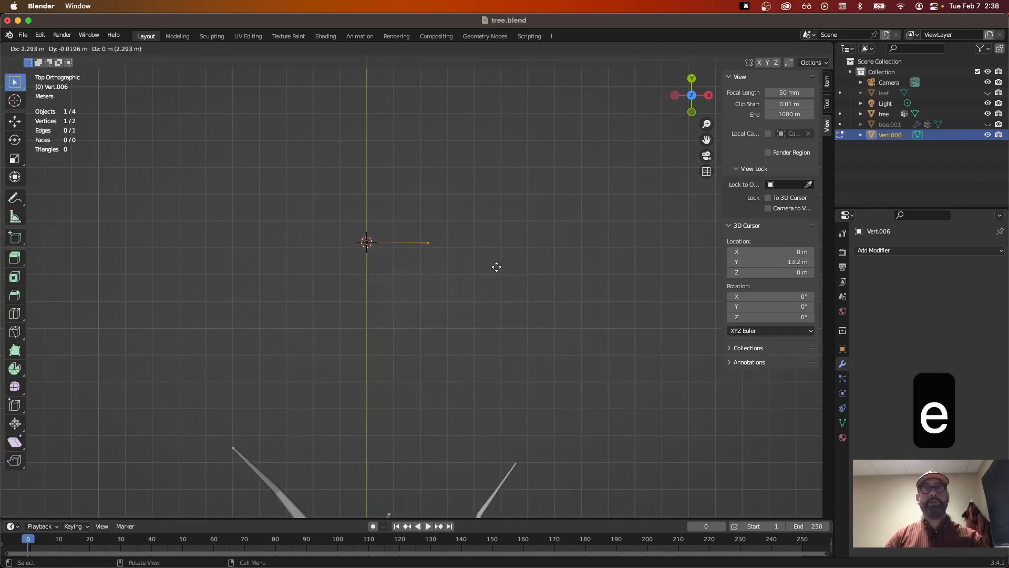
pyautogui.click(505, 267)
pyautogui.press('e')
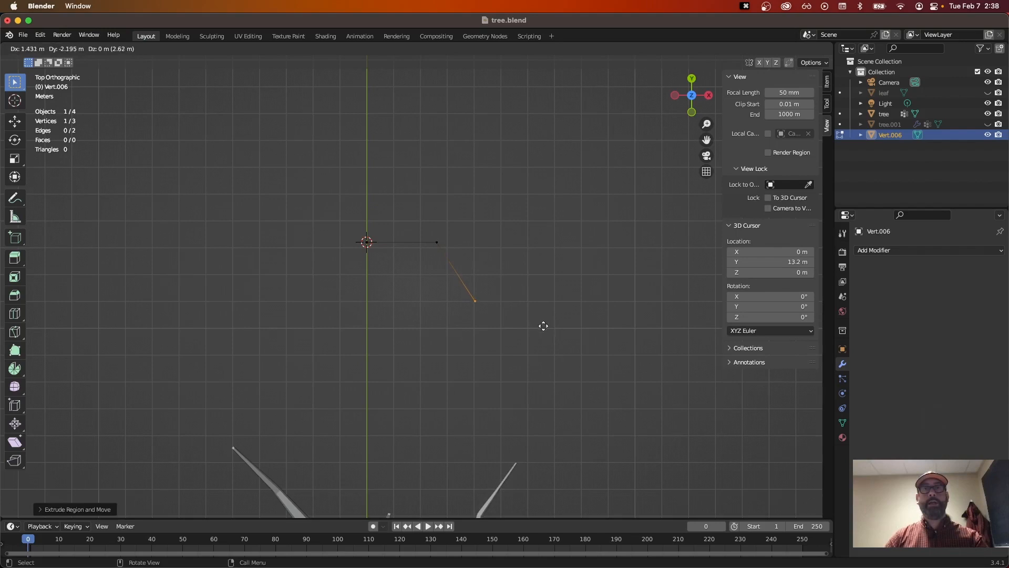
pyautogui.click(545, 331)
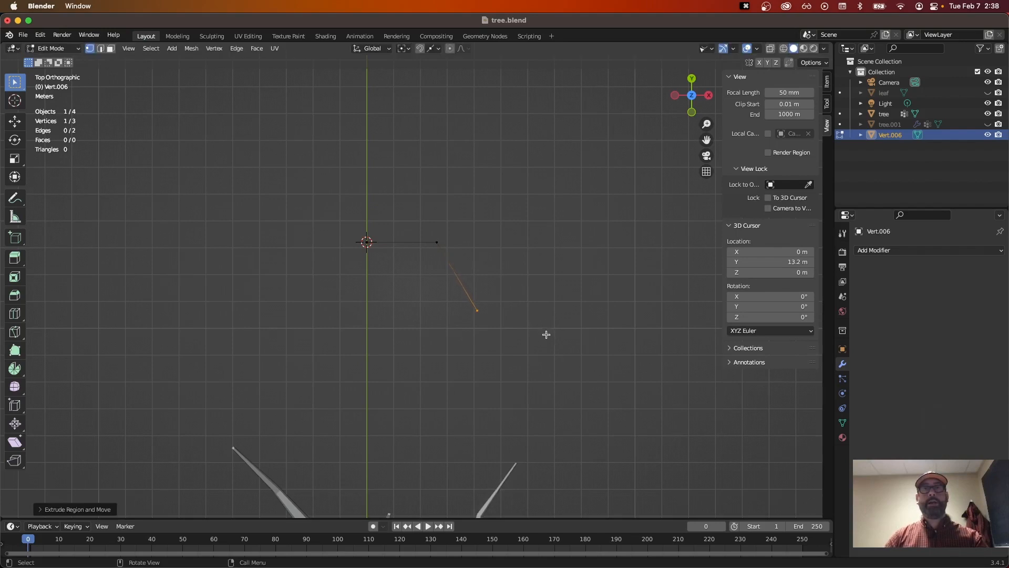
pyautogui.press('e')
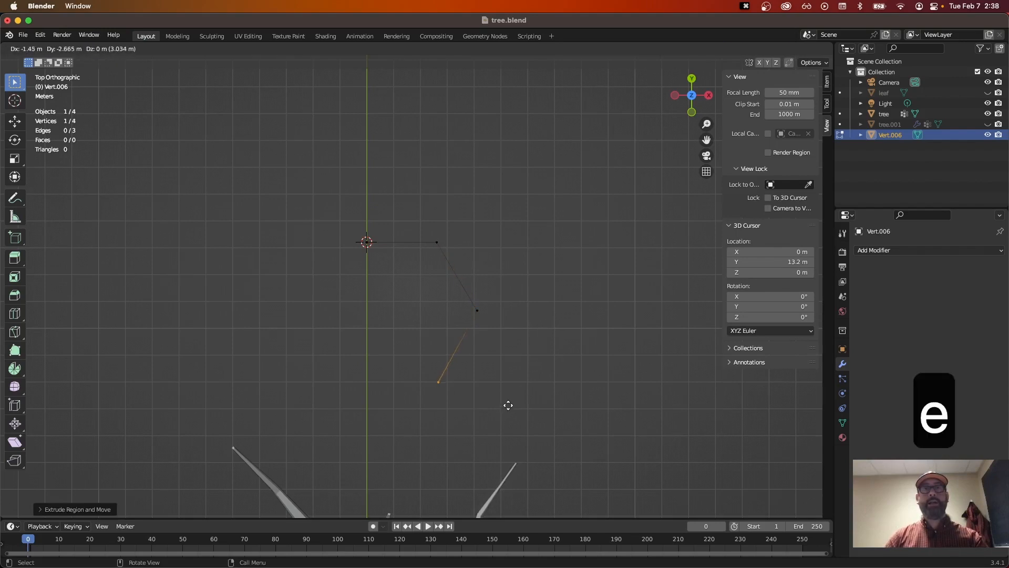
pyautogui.click(508, 406)
pyautogui.press('e')
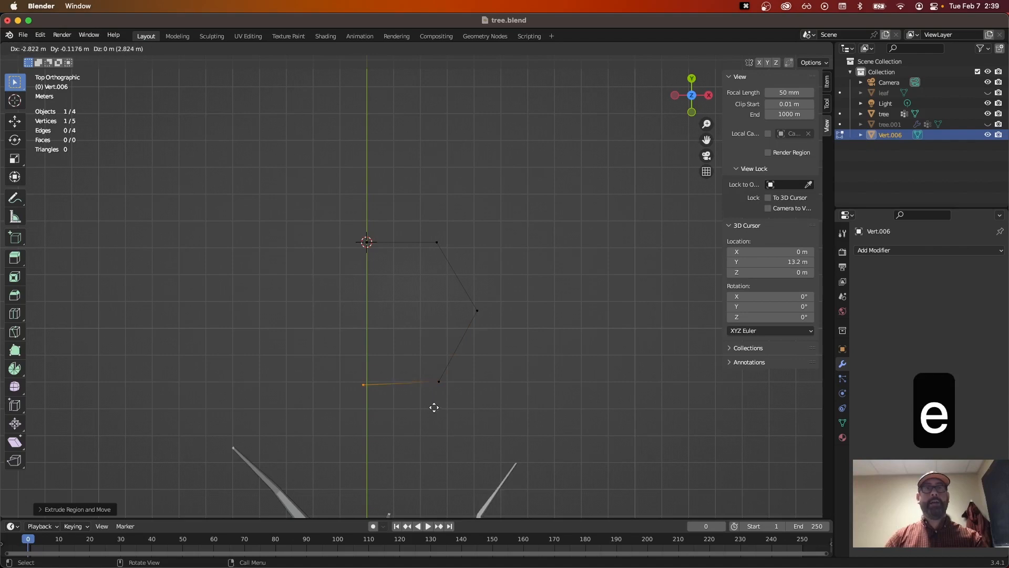
pyautogui.click(437, 404)
pyautogui.press('e')
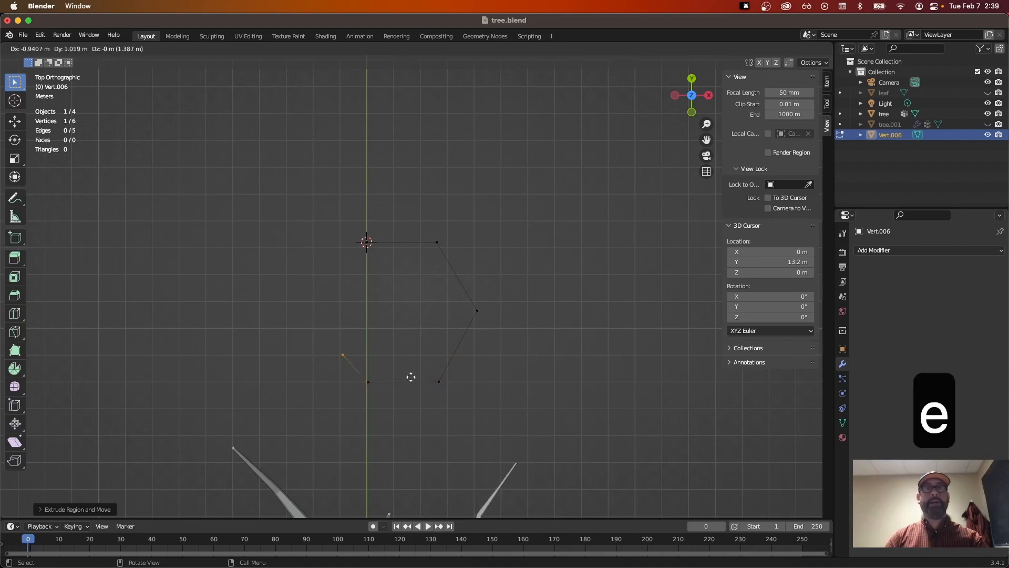
pyautogui.click(395, 334)
pyautogui.press('e')
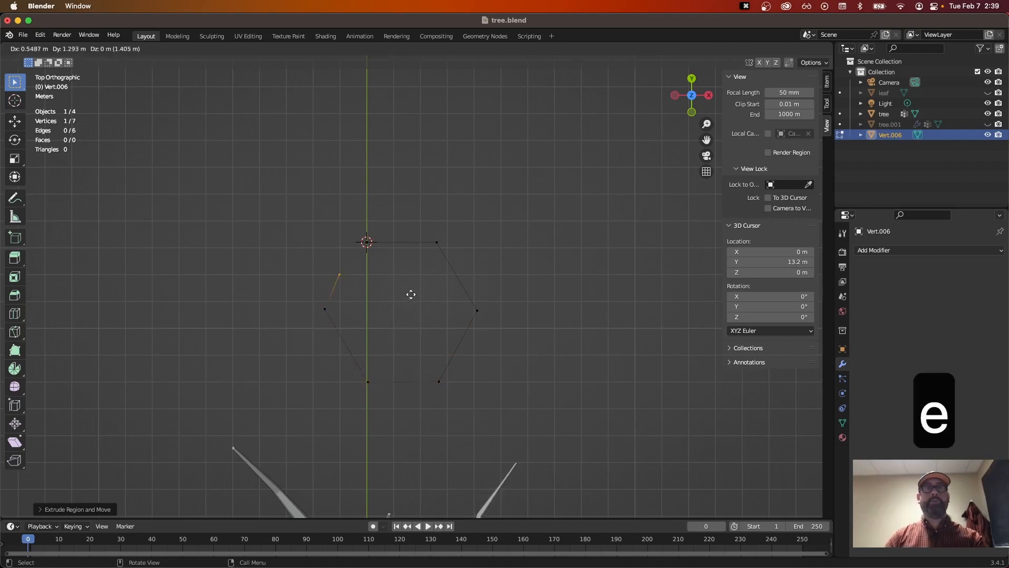
pyautogui.click(435, 267)
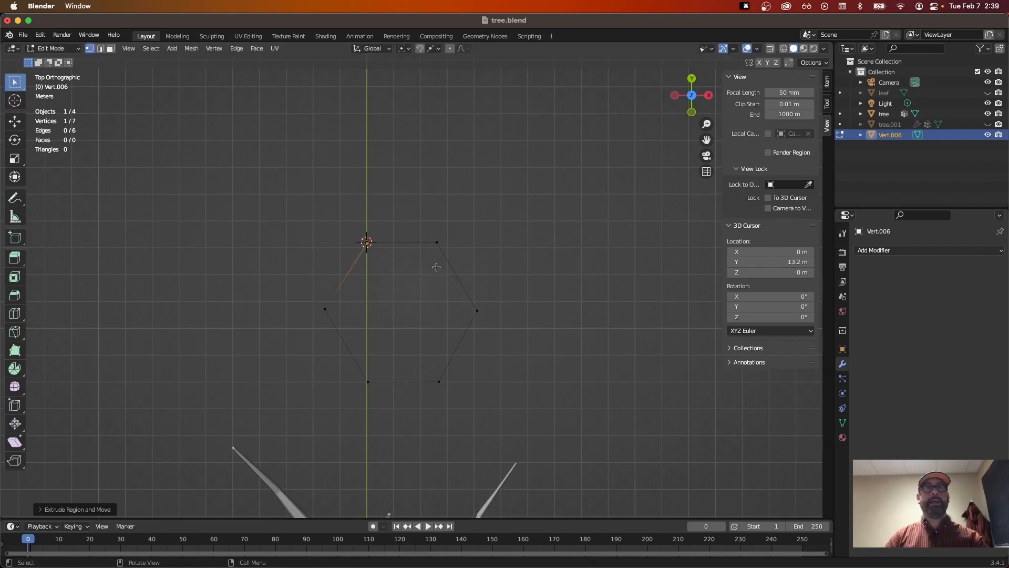
# Step: Merge the overlapping start and end vertices of the hexagon outline at center
pyautogui.moveTo(394, 220); pyautogui.dragTo(349, 251)
pyautogui.press('m')
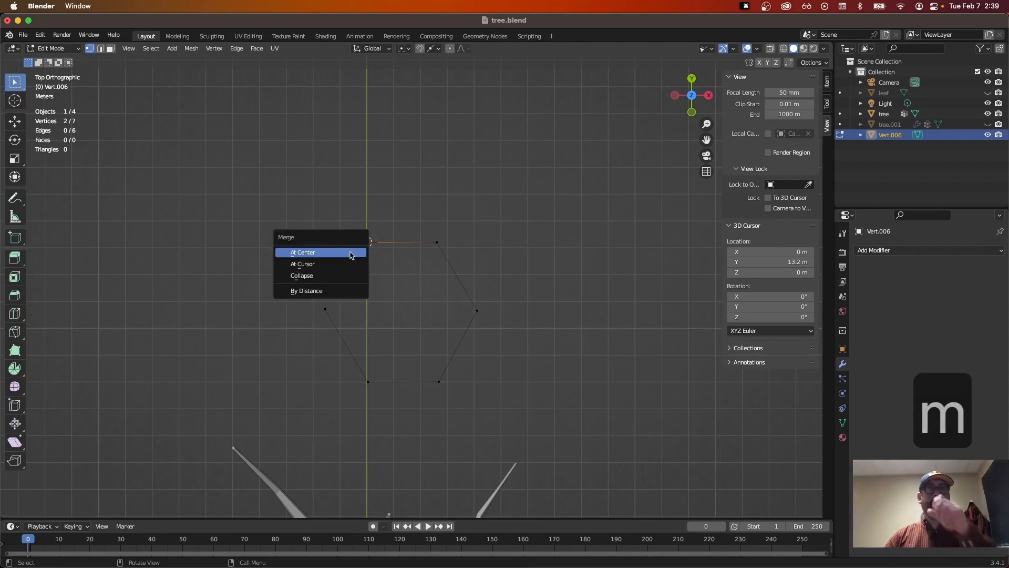
pyautogui.click(351, 254)
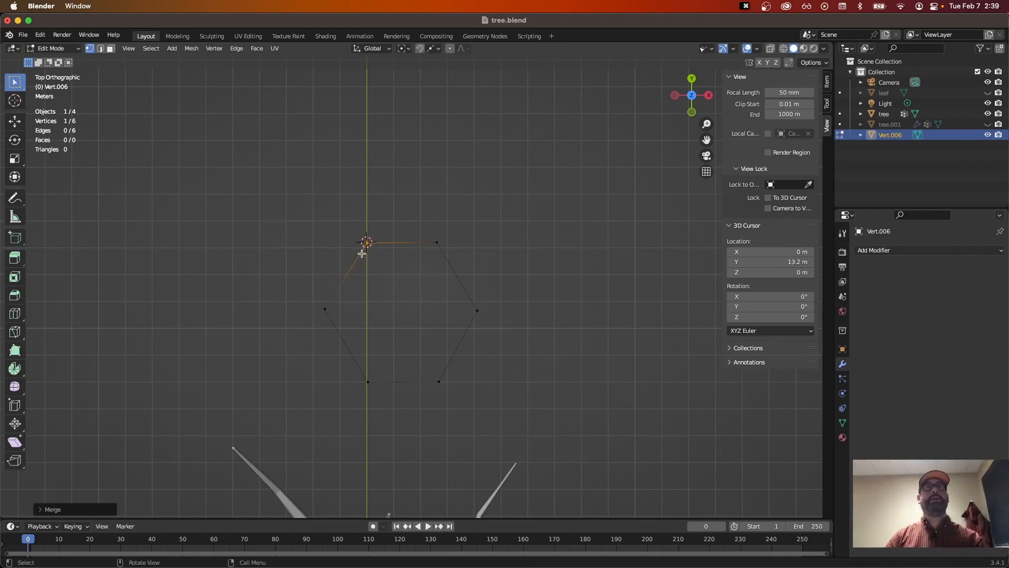
# Step: Fill the hexagon outline with a face and select that face in face selection mode
pyautogui.moveTo(112, 228); pyautogui.dragTo(365, 336, button='middle')
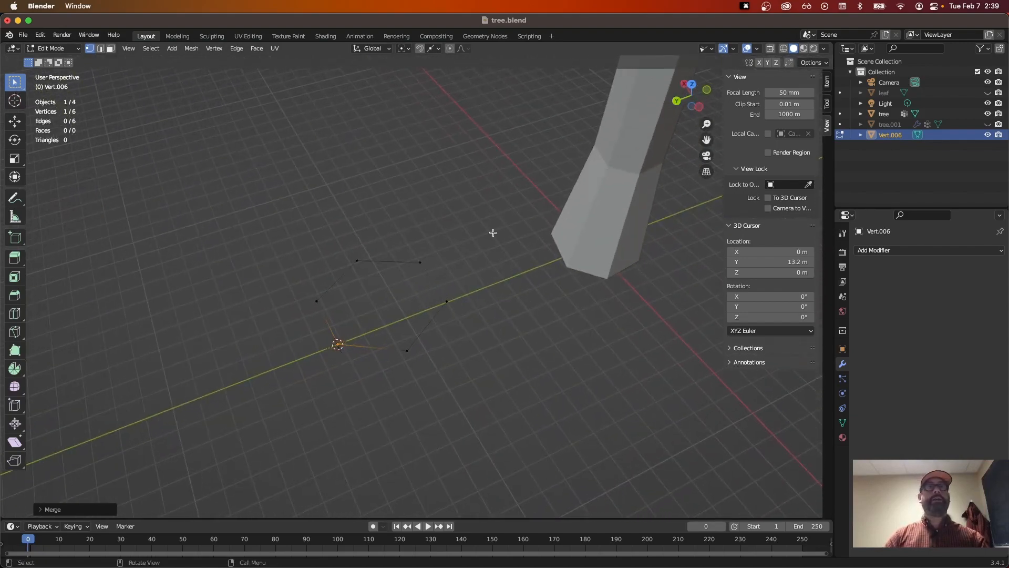
pyautogui.moveTo(493, 233); pyautogui.dragTo(247, 395)
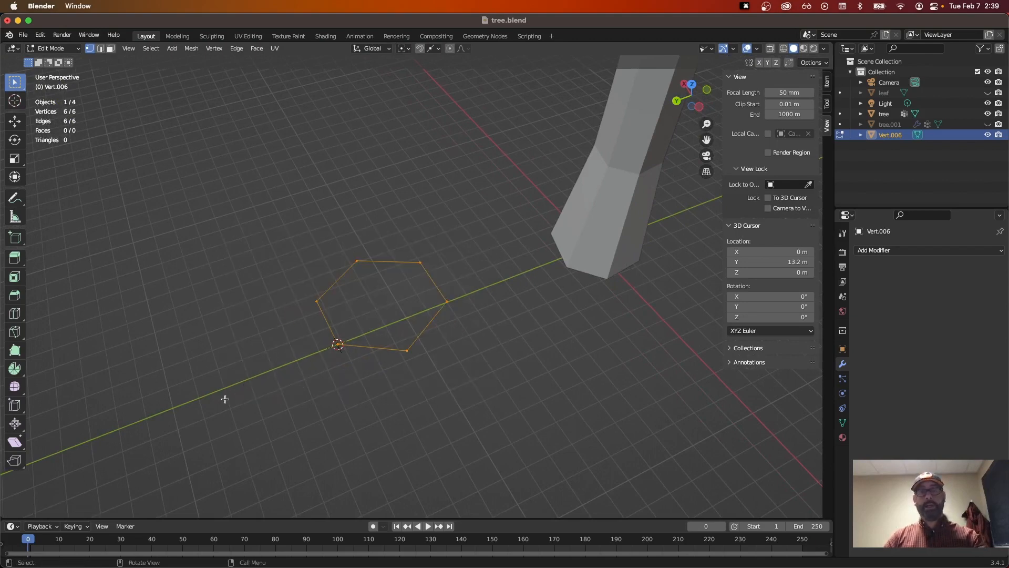
pyautogui.press('f')
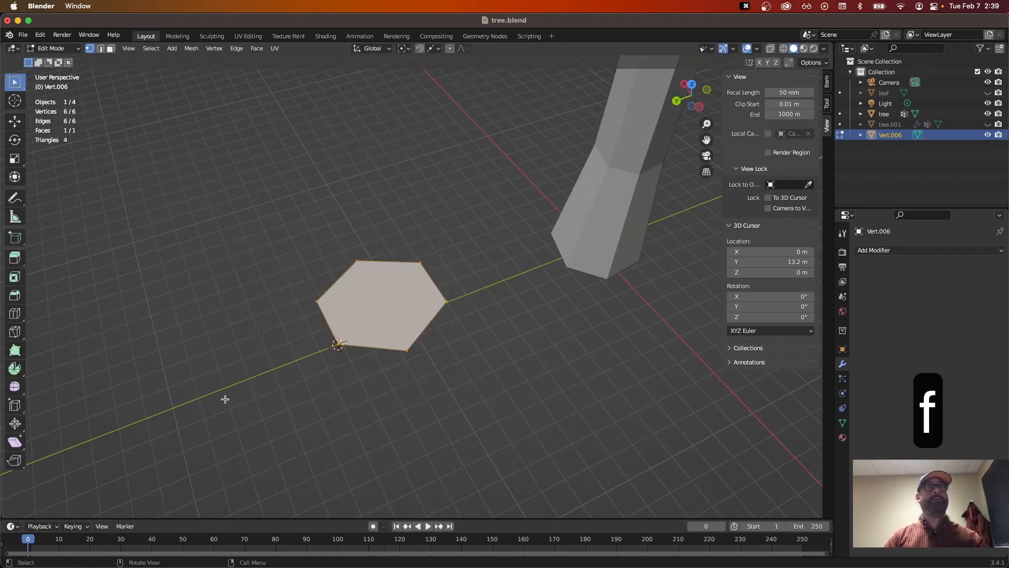
pyautogui.click(239, 297)
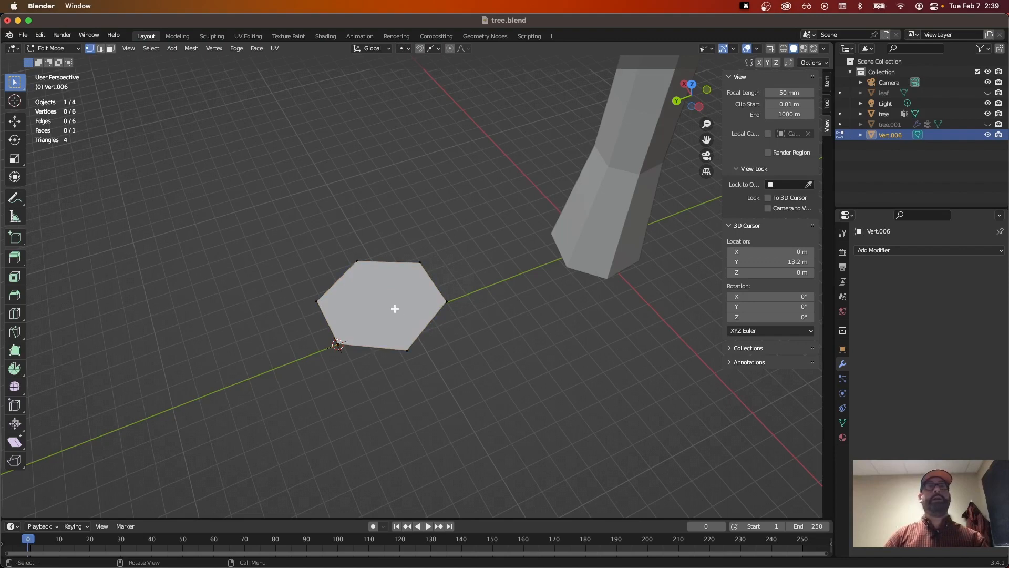
pyautogui.press('3')
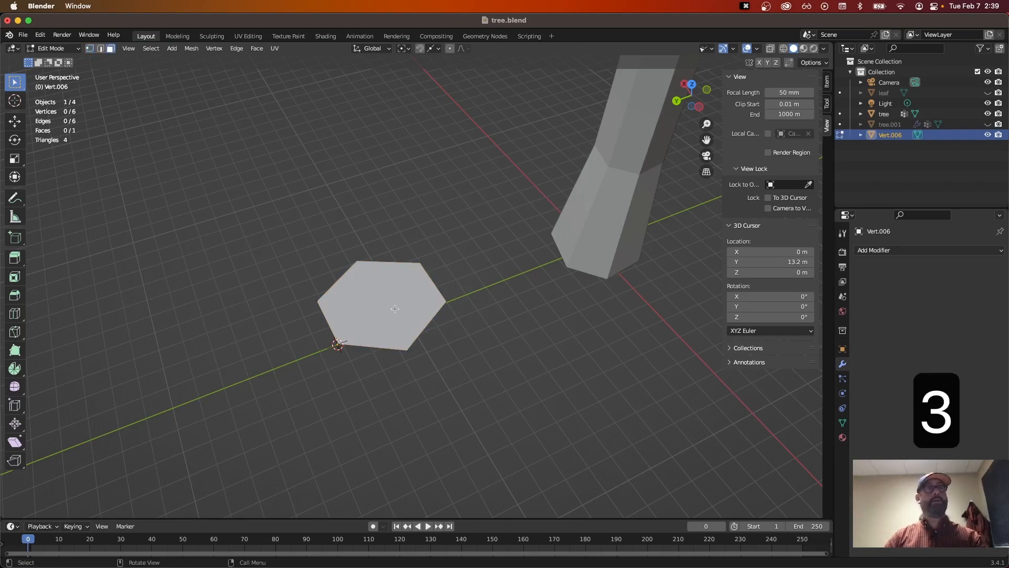
pyautogui.click(395, 309)
pyautogui.moveTo(451, 367); pyautogui.dragTo(442, 333, button='middle')
# Step: Try extruding the hexagon face upward twice to form a prism with two stacked segments
pyautogui.press('e')
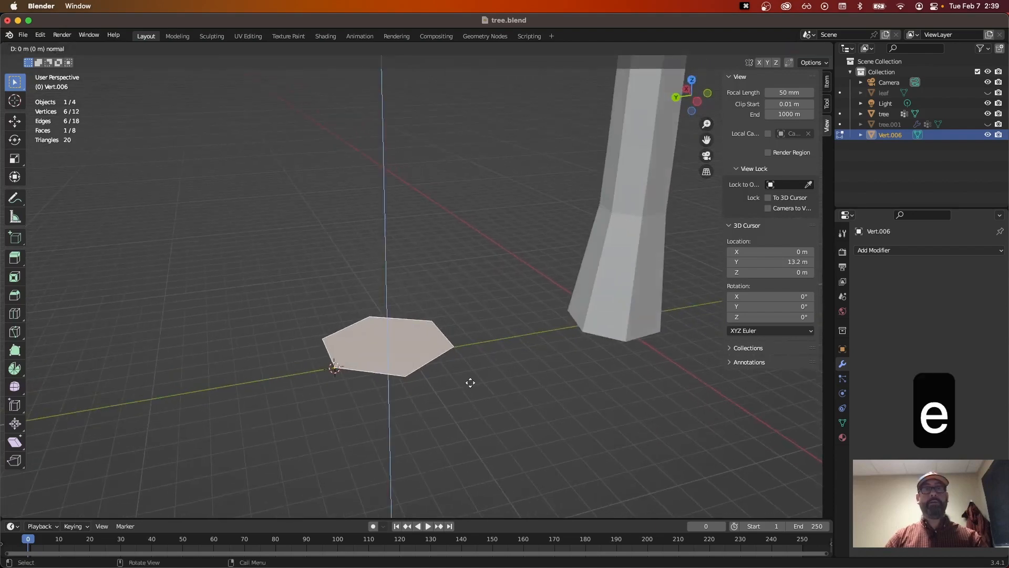
pyautogui.click(462, 293)
pyautogui.press('e')
pyautogui.click(453, 190)
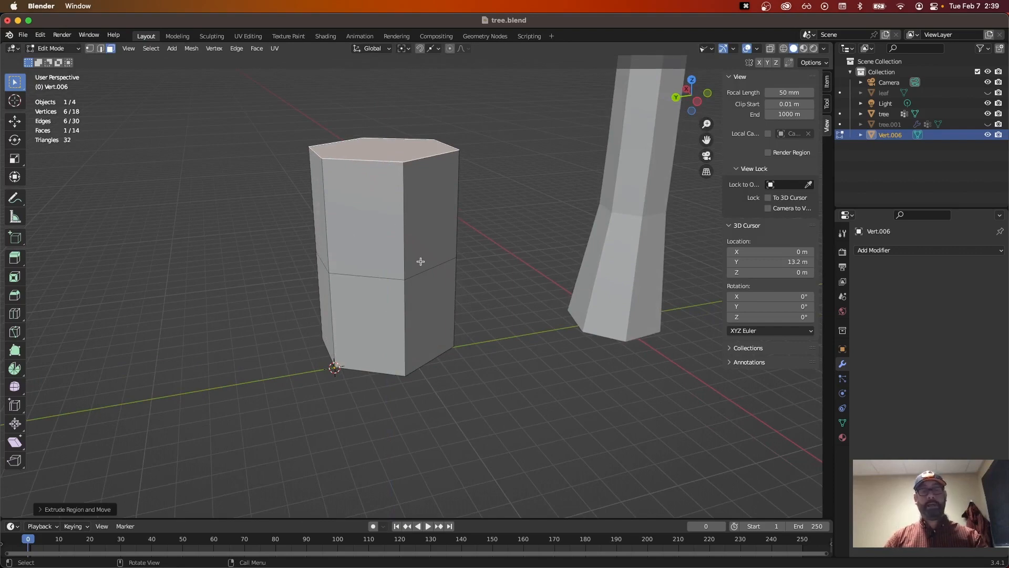
# Step: Try a vertical loop cut down the middle of one side of the hexagonal prism
pyautogui.press('super+r')
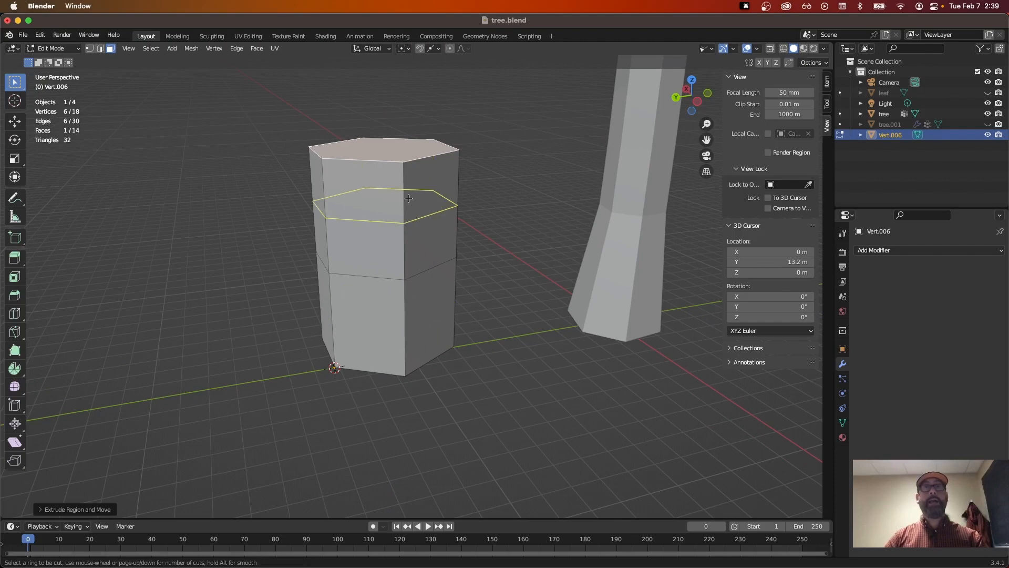
pyautogui.click(367, 278)
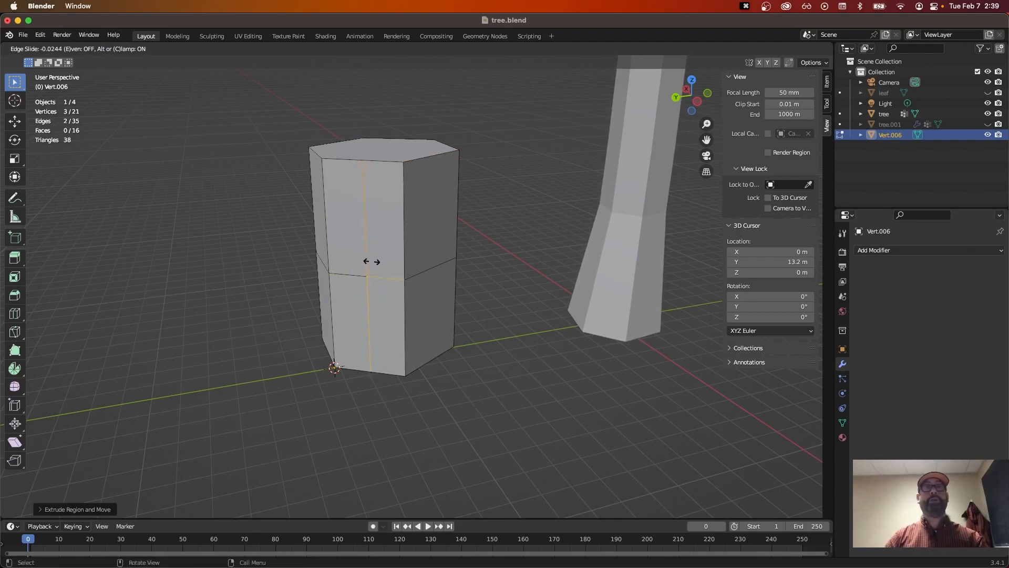
pyautogui.click(372, 262)
# Step: Try a horizontal loop cut around the upper and the lower segment of the hexagonal prism
pyautogui.moveTo(371, 262); pyautogui.dragTo(463, 199, button='middle')
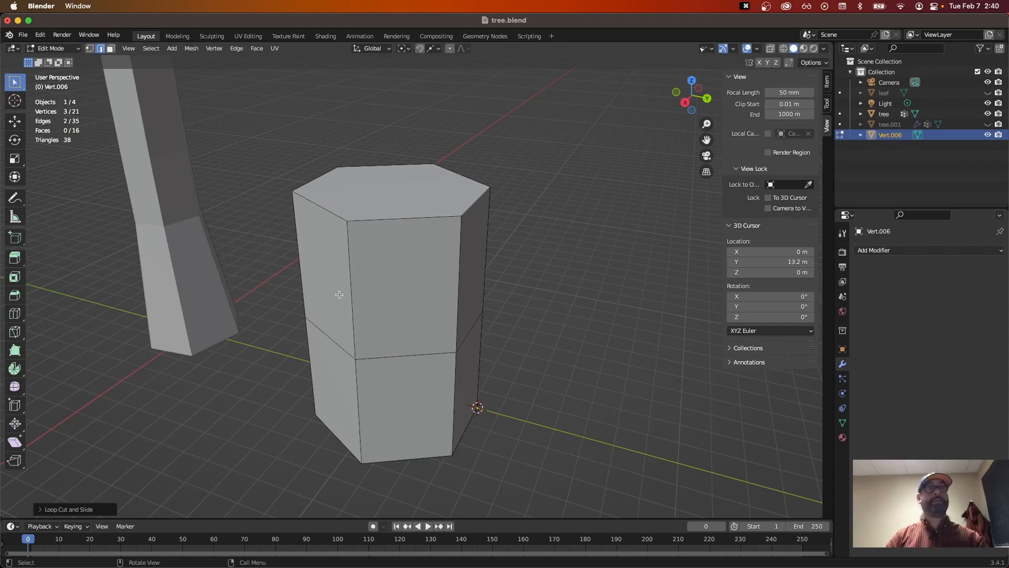
pyautogui.press('super+r')
pyautogui.click(350, 279)
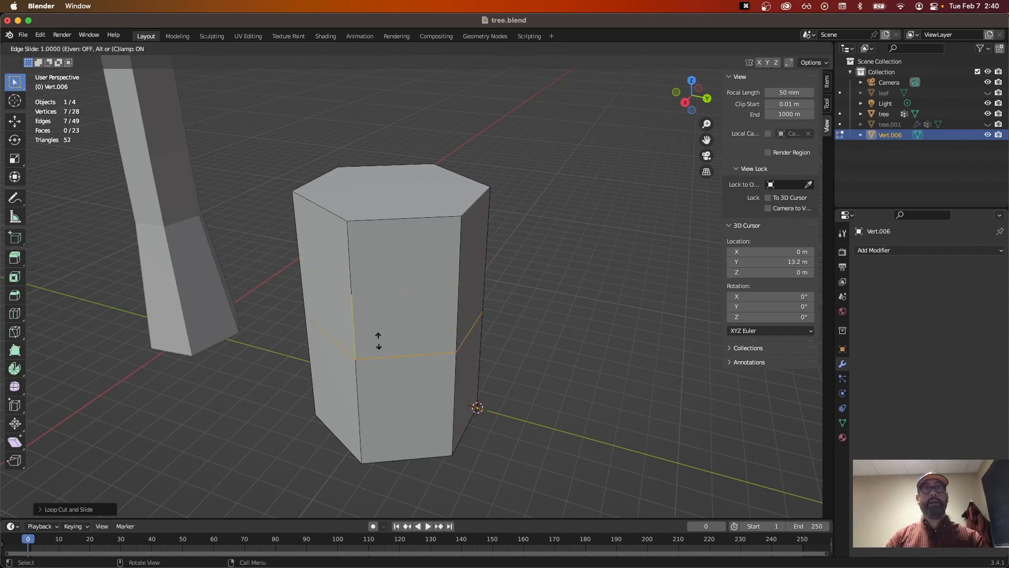
pyautogui.click(351, 288)
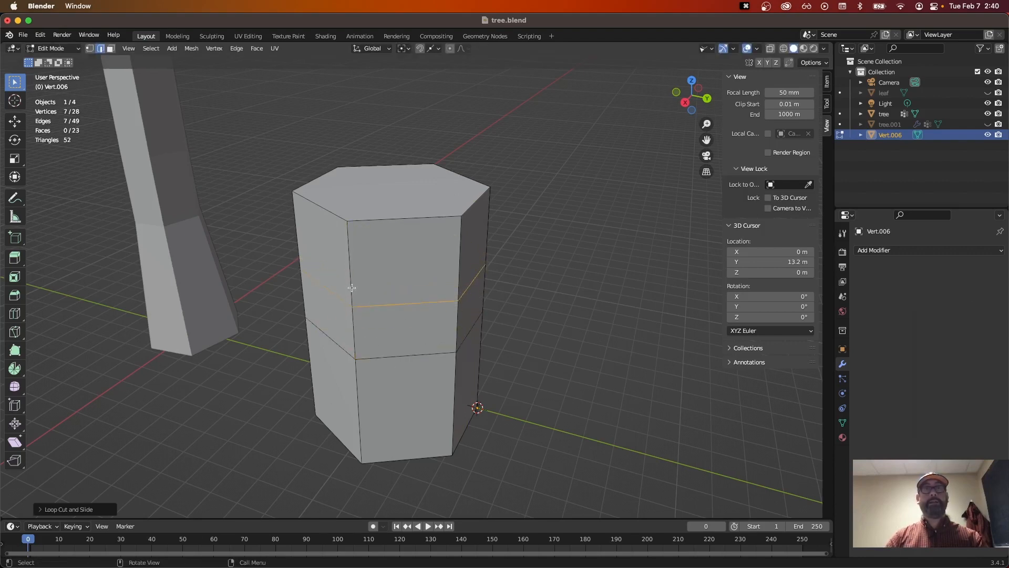
pyautogui.press('super+r')
pyautogui.click(357, 399)
pyautogui.click(358, 402)
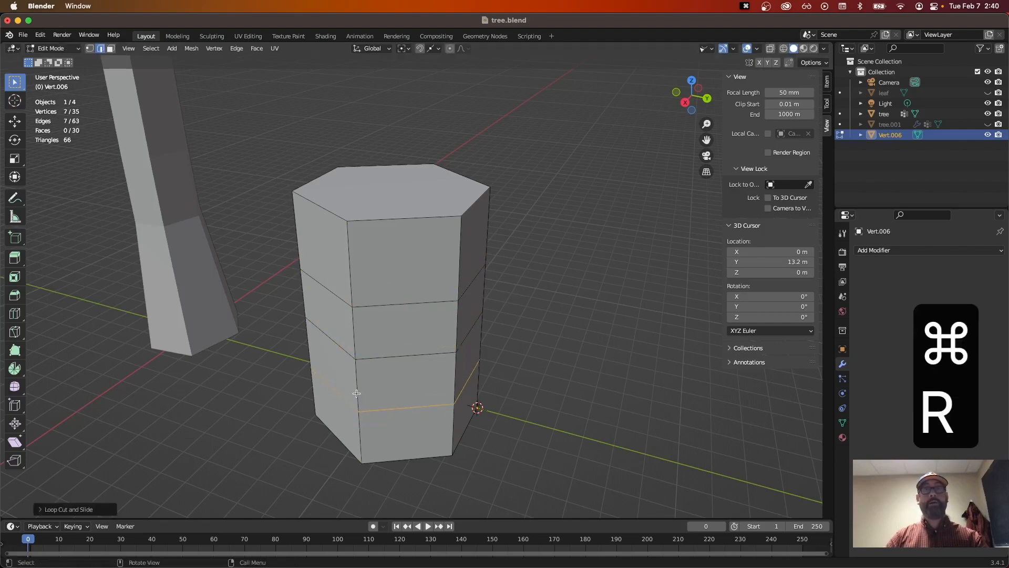
# Step: Undo the loop cuts and the extrusions back to the flat hexagon face
pyautogui.moveTo(389, 351); pyautogui.dragTo(229, 399, button='middle')
pyautogui.press('super+z')
pyautogui.press('super+z')
pyautogui.press('super+z')
pyautogui.press('super+z')
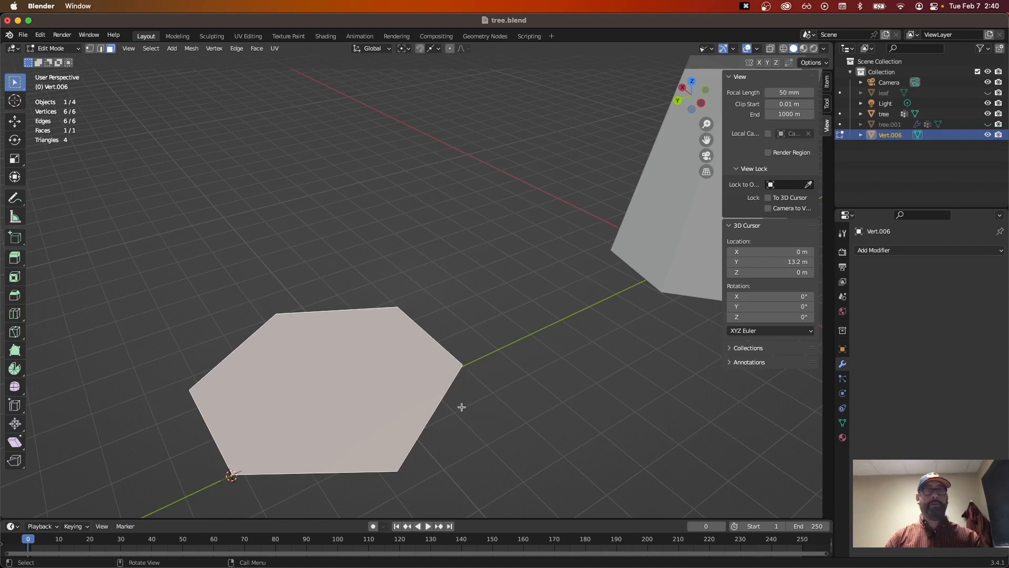
# Step: Split the hexagon face in two with a Knife cut between its two opposite corners
pyautogui.click(16, 335)
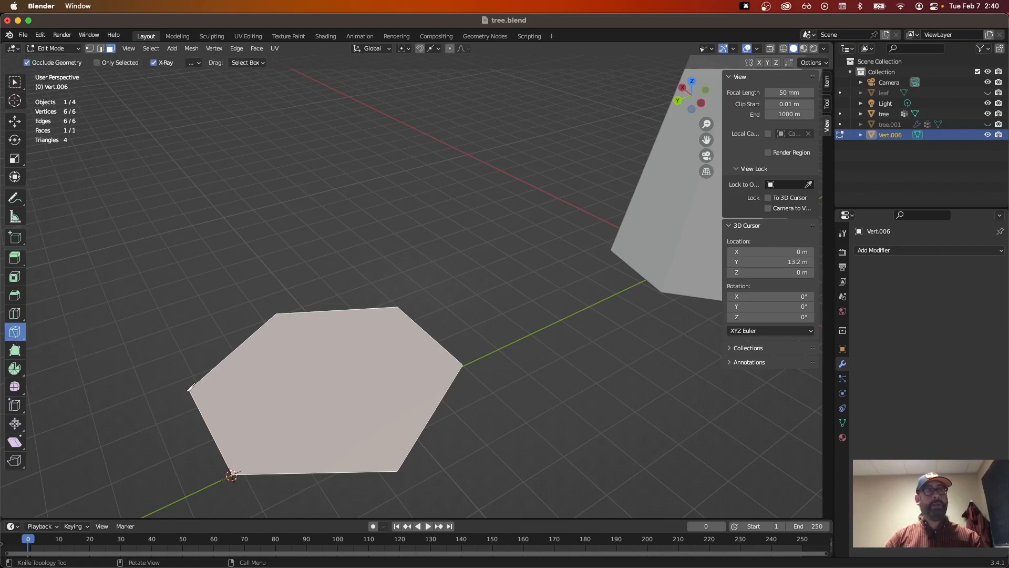
pyautogui.click(189, 389)
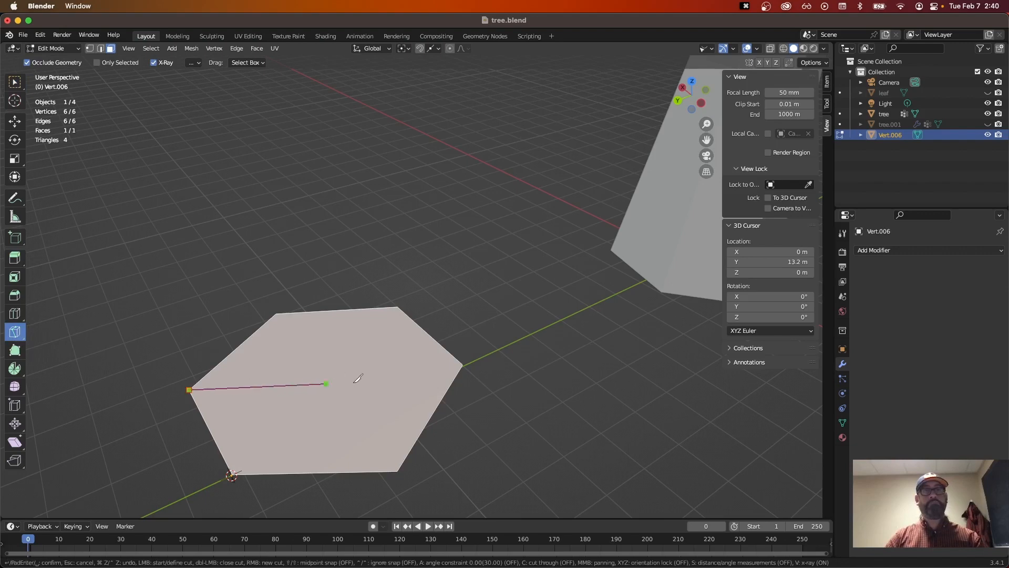
pyautogui.click(463, 364)
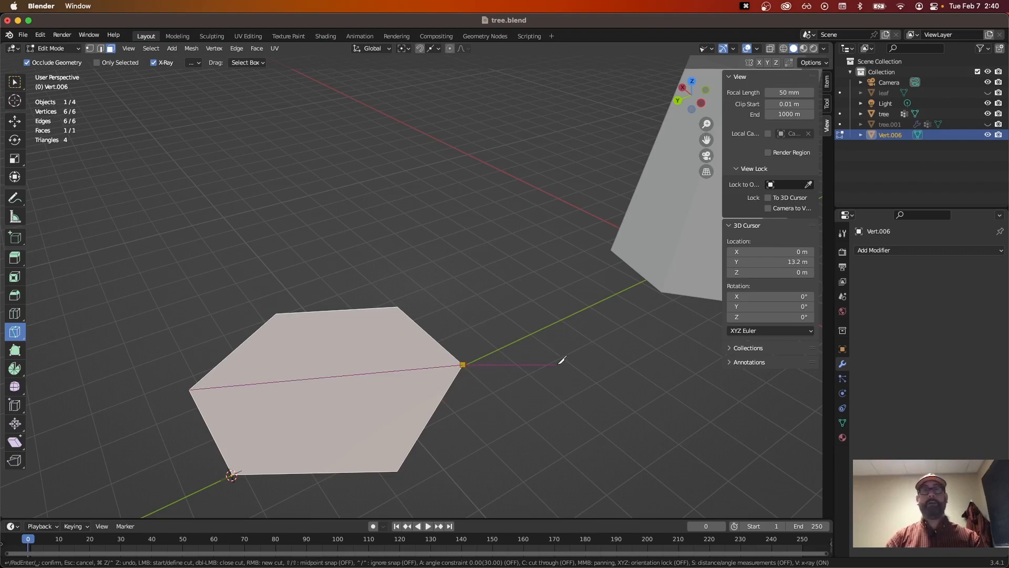
pyautogui.press('Return')
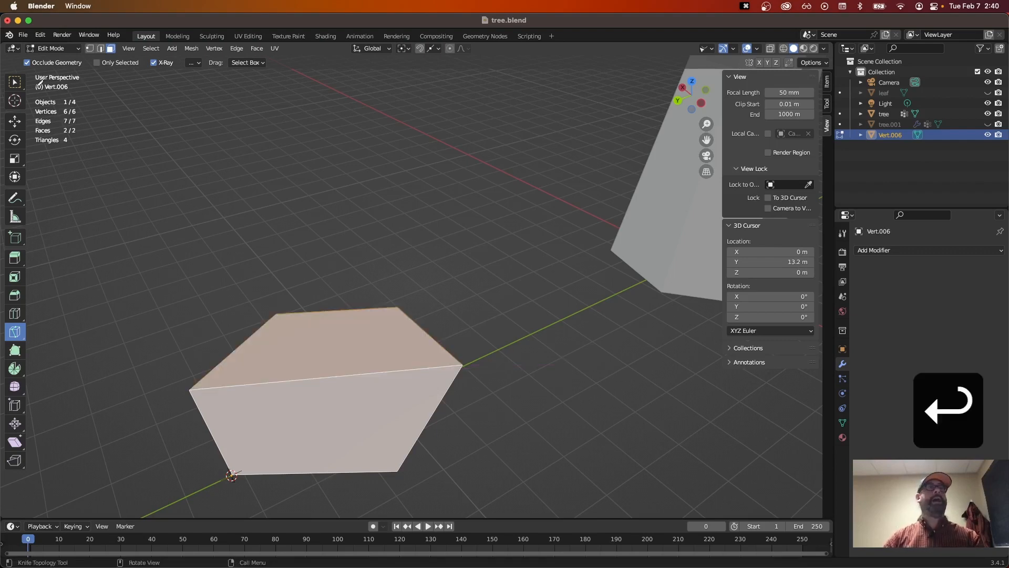
# Step: Return to the selection tool and select each half of the split hexagon separately
pyautogui.click(15, 82)
pyautogui.click(331, 232)
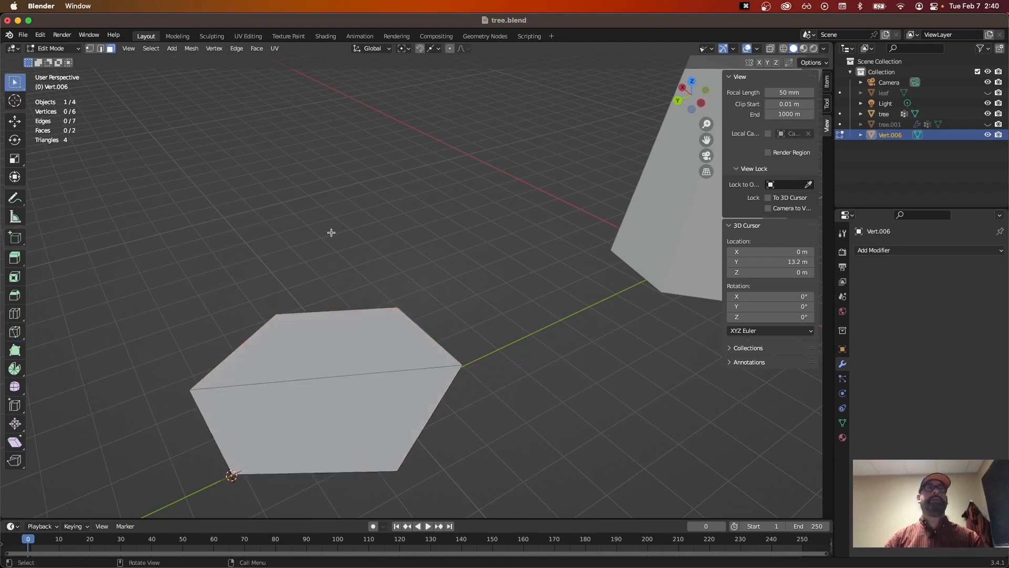
pyautogui.click(345, 348)
pyautogui.click(345, 426)
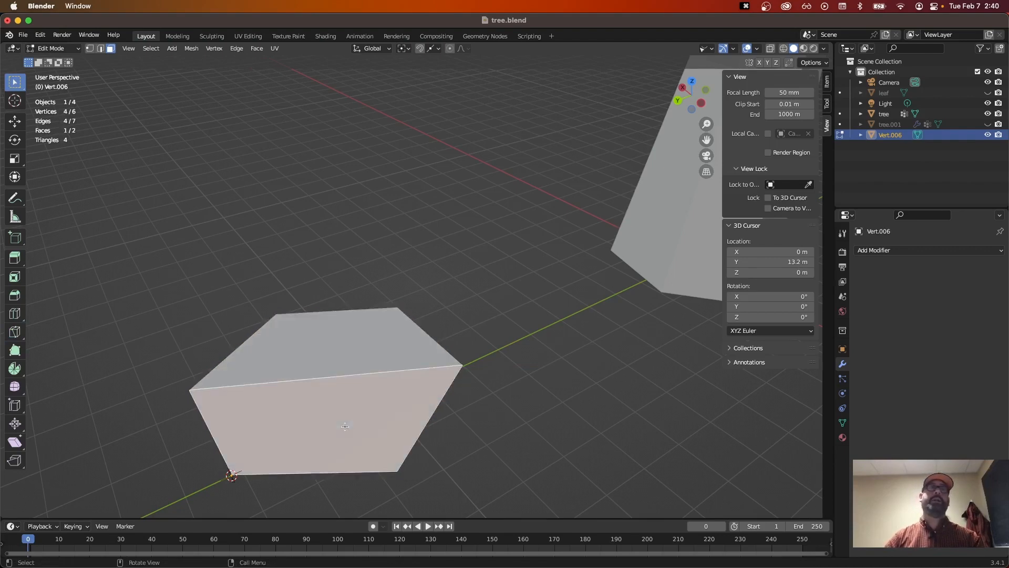
pyautogui.click(333, 361)
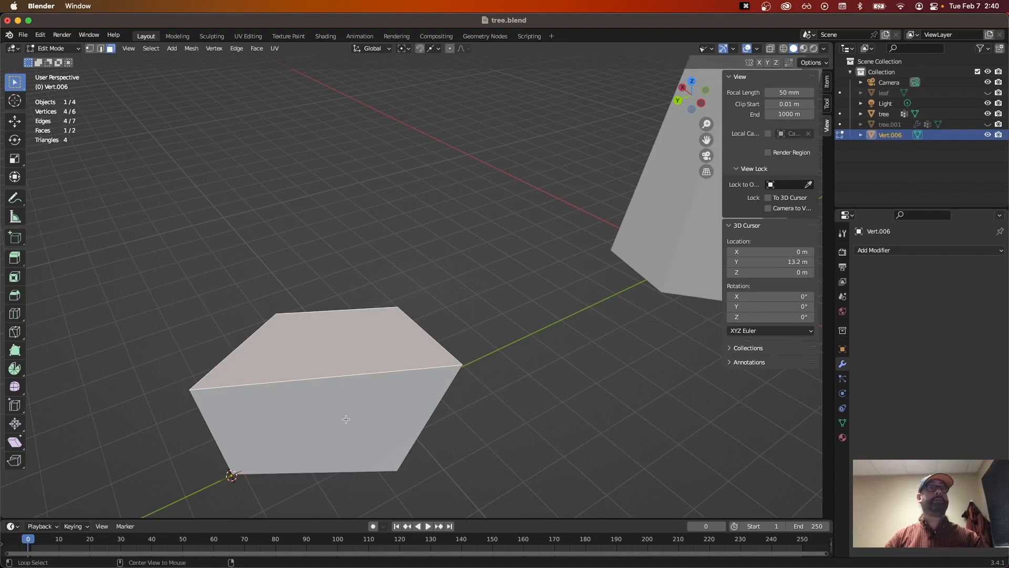
# Step: Select both halves of the hexagon and extrude them upward together into a prism
pyautogui.moveTo(334, 419); pyautogui.dragTo(308, 420, button='middle')
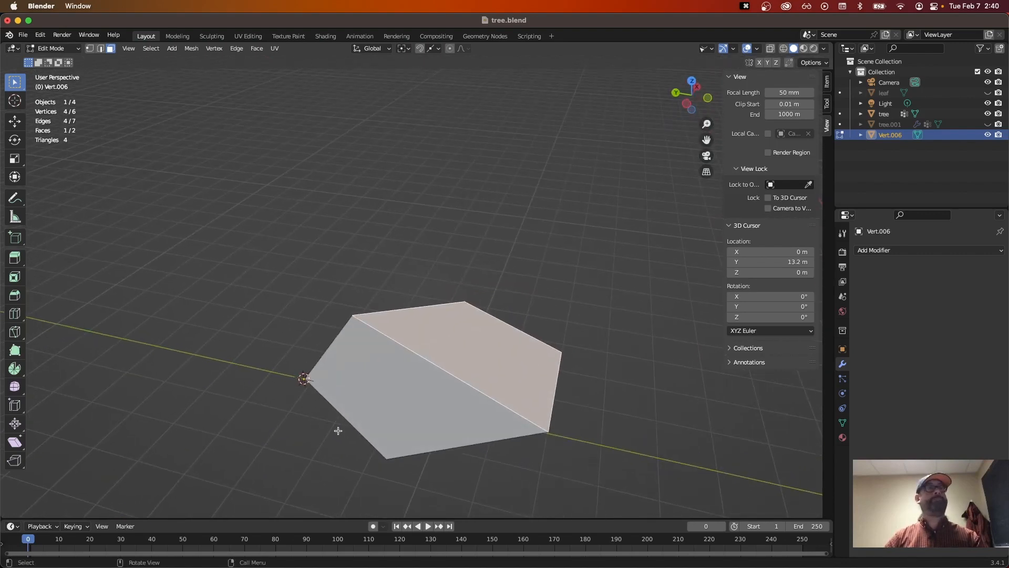
pyautogui.keyDown('shift'); pyautogui.click(391, 386); pyautogui.keyUp('shift')
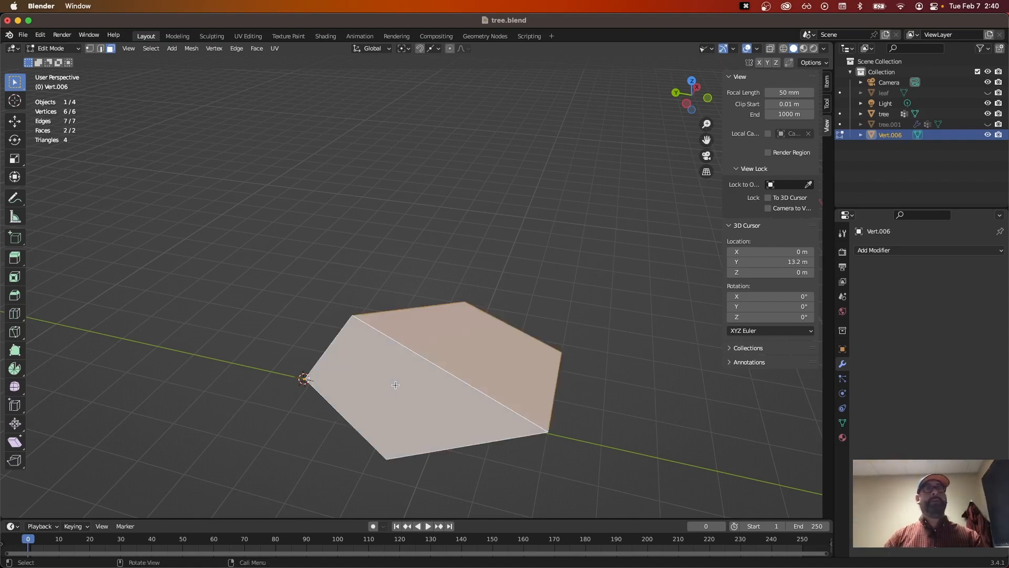
pyautogui.press('e')
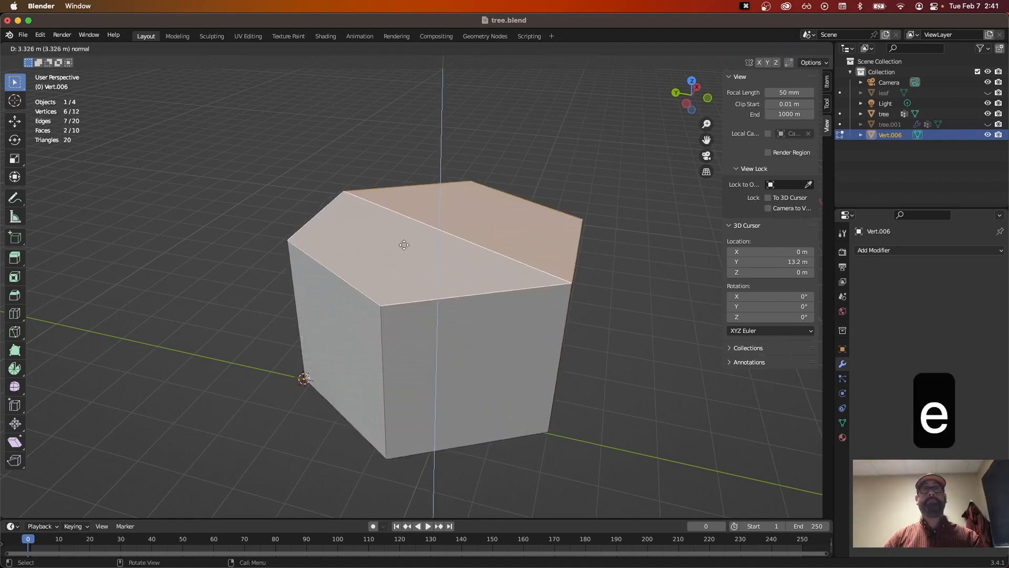
pyautogui.click(403, 227)
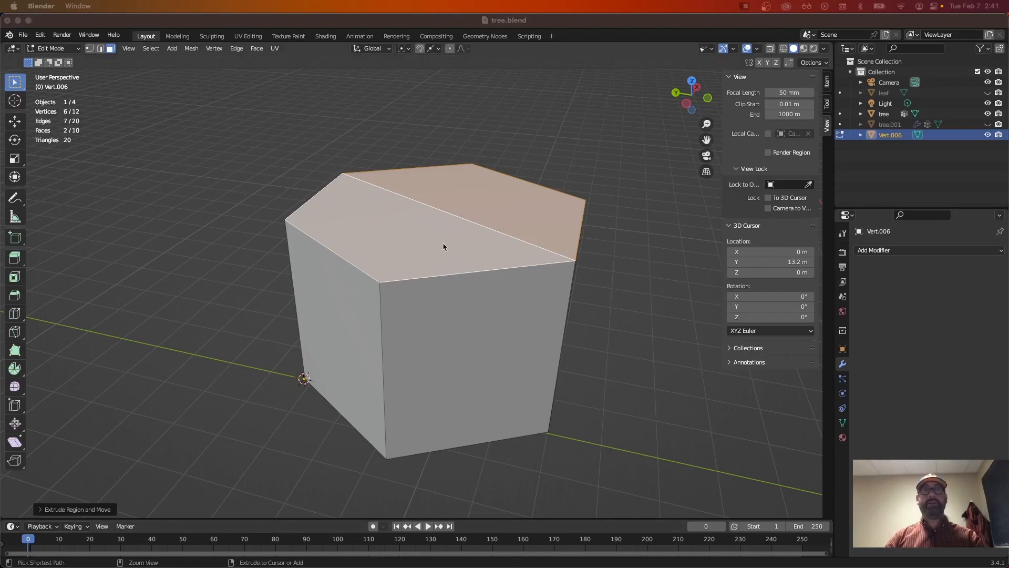
# Step: Add a centred loop cut running down one side of the prism and across its split top face
pyautogui.press('super+r')
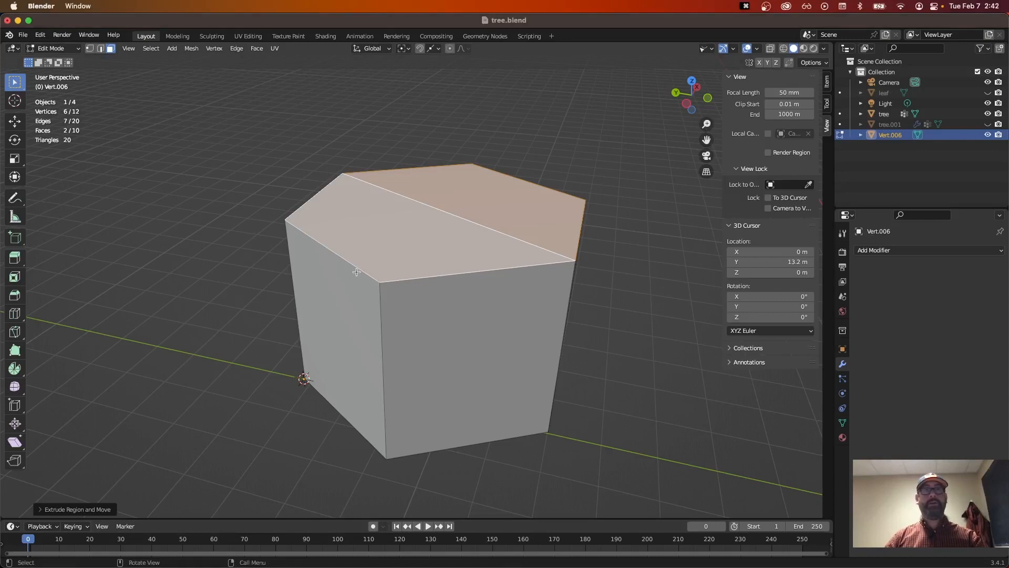
pyautogui.press('super+r')
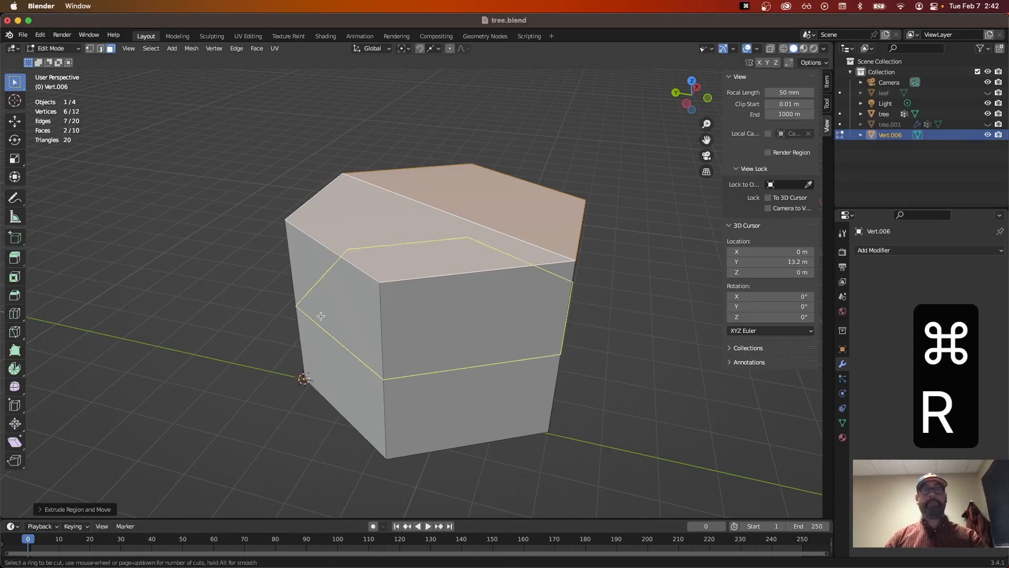
pyautogui.click(348, 264)
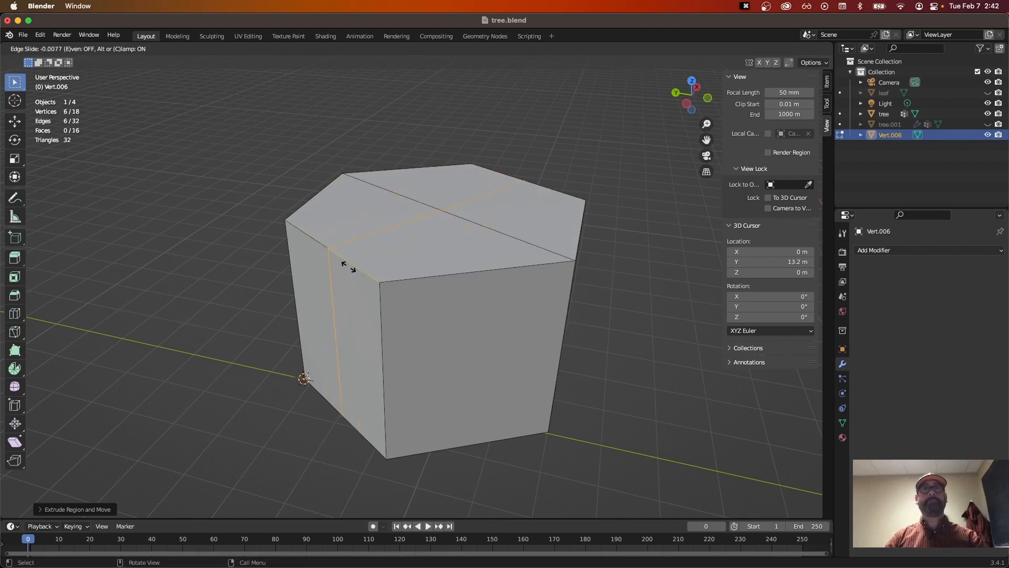
pyautogui.click(348, 267)
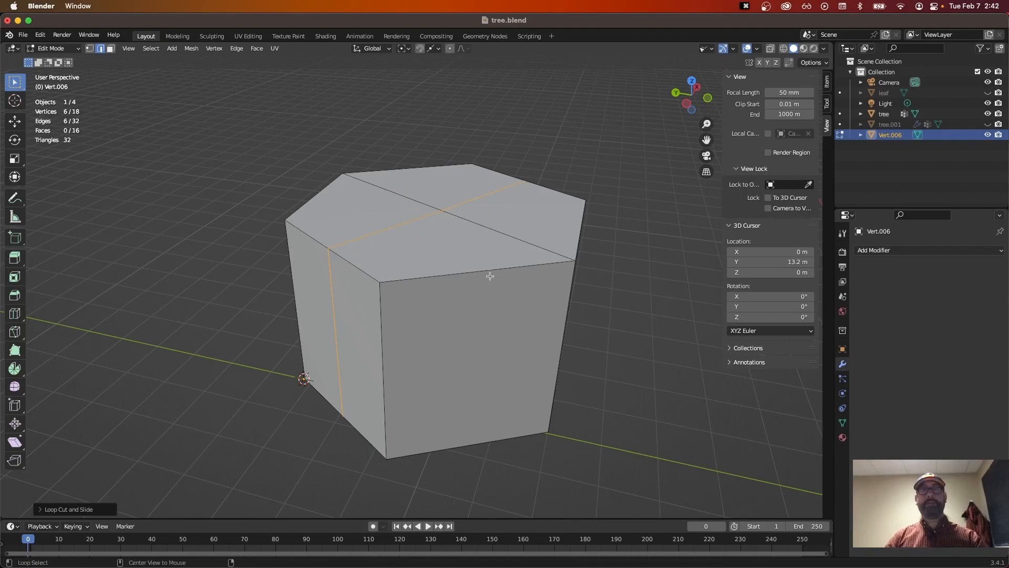
# Step: Examine the loop cut around the prism from several sides and select its vertical edge on the front side
pyautogui.moveTo(489, 275); pyautogui.dragTo(547, 313, button='middle')
pyautogui.scroll(-1, 411, 388)
pyautogui.moveTo(369, 368); pyautogui.dragTo(342, 381, button='middle')
pyautogui.moveTo(414, 372); pyautogui.dragTo(433, 349, button='middle')
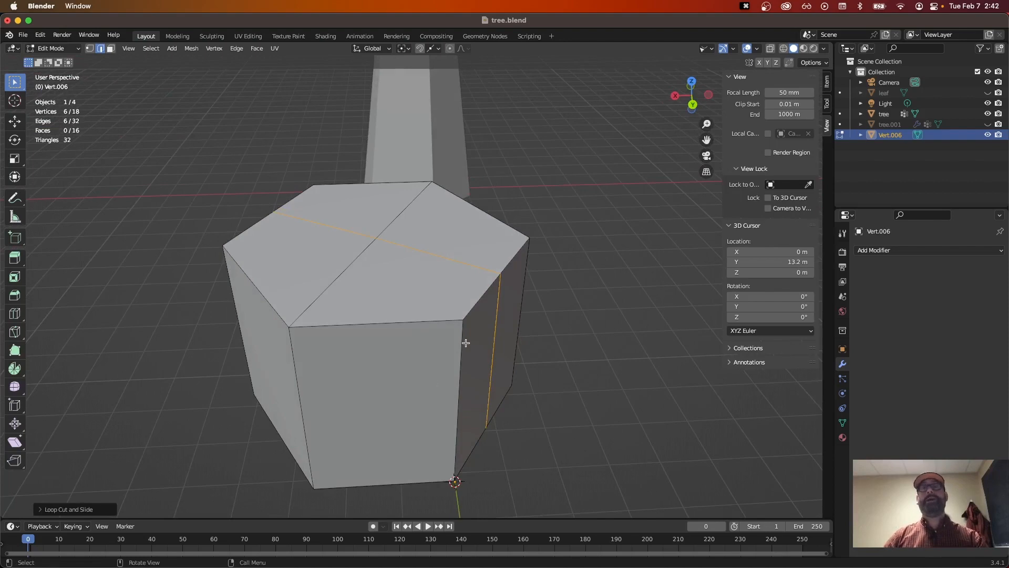
pyautogui.scroll(-2, 465, 343)
pyautogui.moveTo(472, 325); pyautogui.dragTo(647, 290, button='middle')
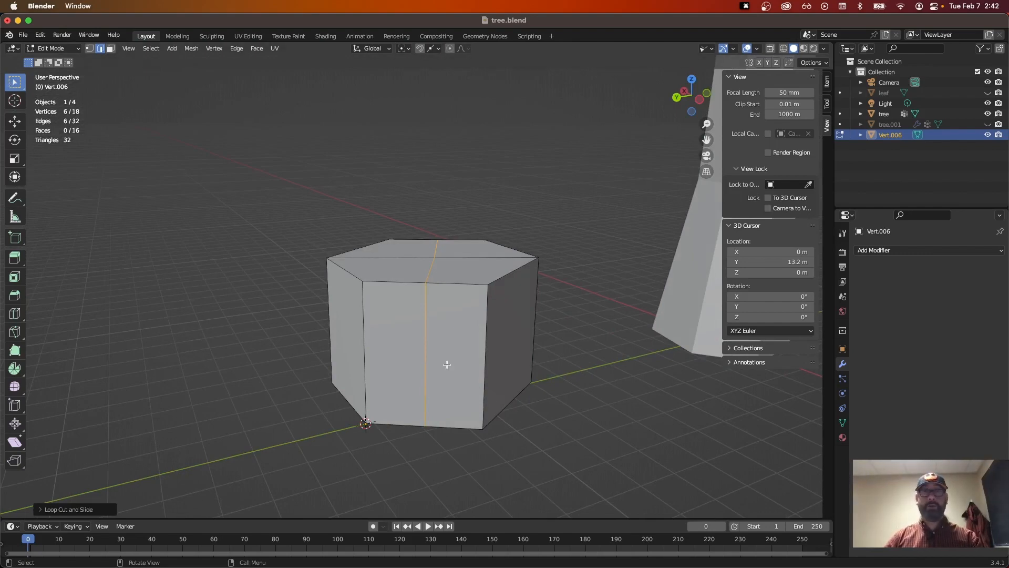
pyautogui.click(667, 402)
pyautogui.click(426, 354)
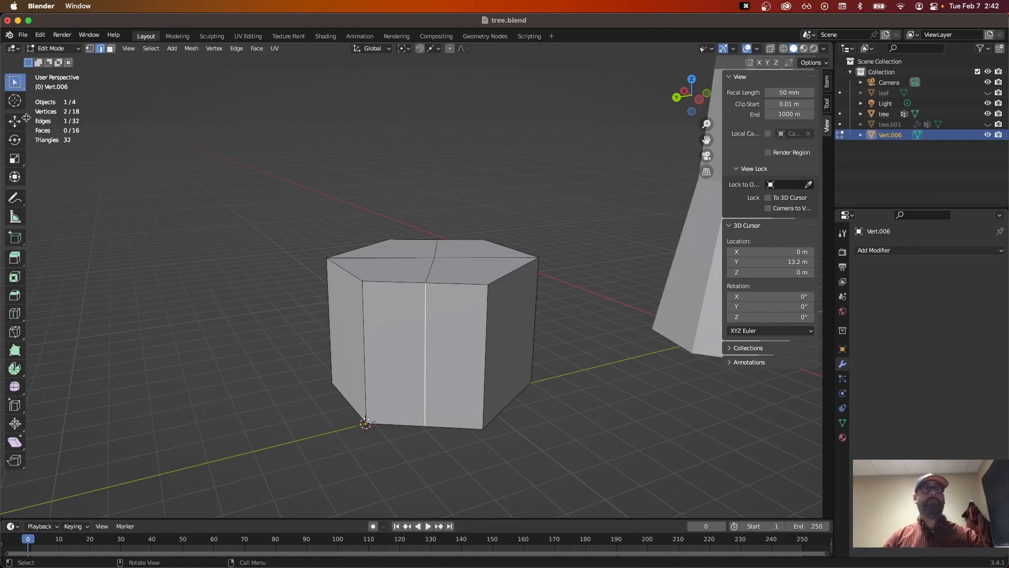
# Step: Switch to Object Mode and delete the hexagonal prism object
pyautogui.press('Tab')
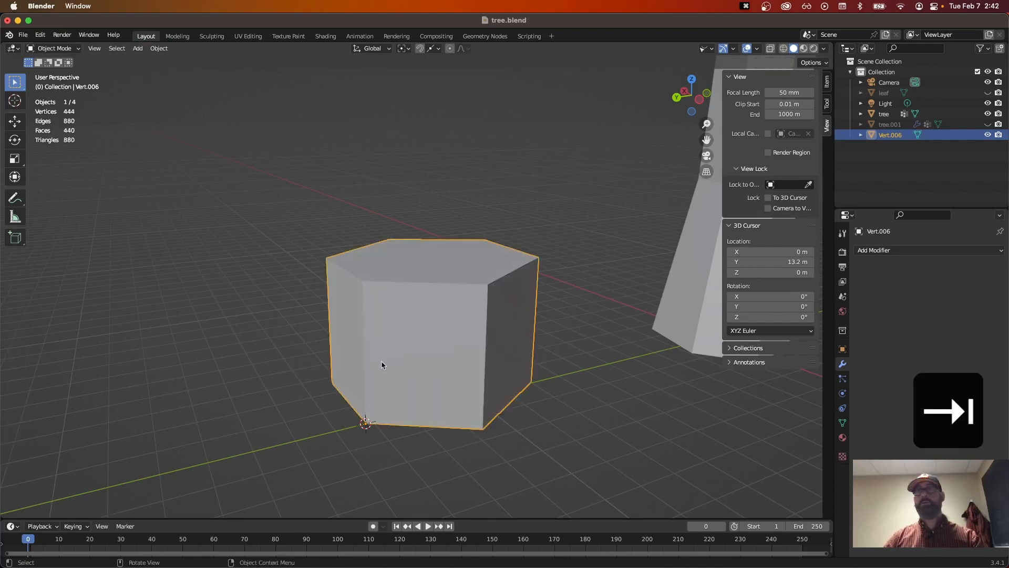
pyautogui.press('x')
pyautogui.click(486, 367)
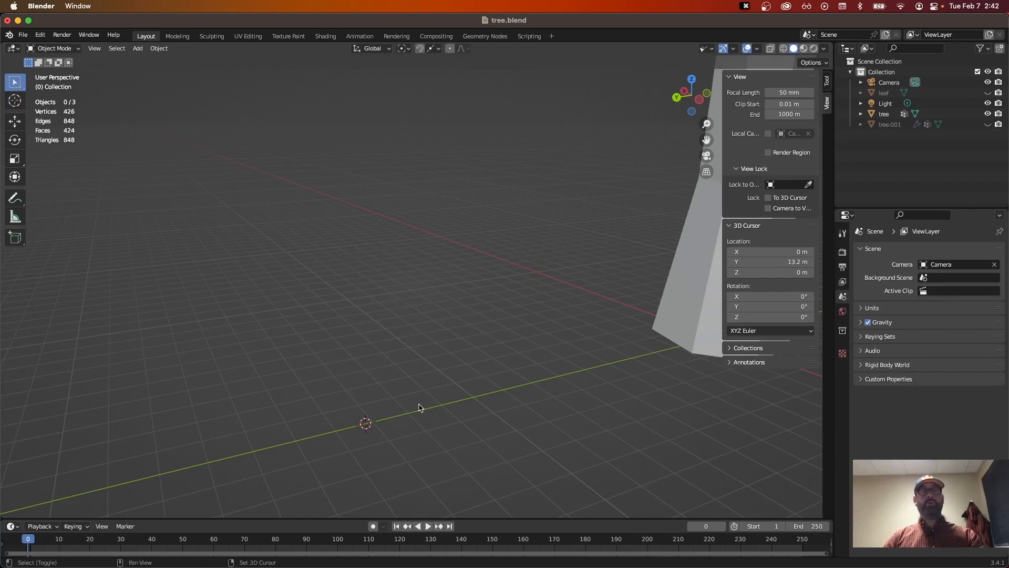
# Step: Try adding a cube mesh at the 3D cursor, and undo it
pyautogui.moveTo(431, 406); pyautogui.dragTo(387, 424, button='middle')
pyautogui.hotkey('shift', 'a')
pyautogui.moveTo(387, 421)
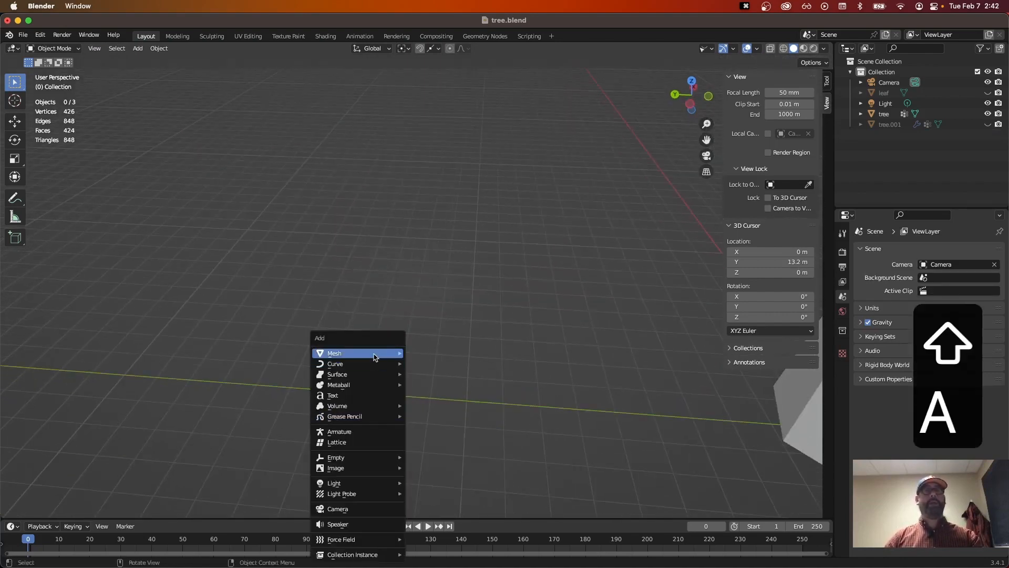
pyautogui.moveTo(374, 355)
pyautogui.click(442, 136)
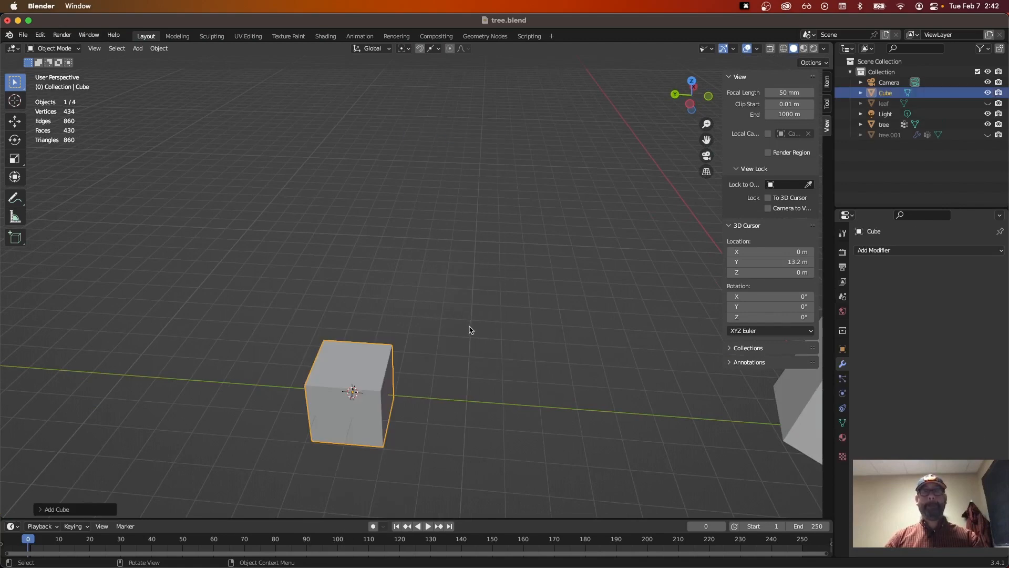
pyautogui.press('ctrl')
pyautogui.press('super+z')
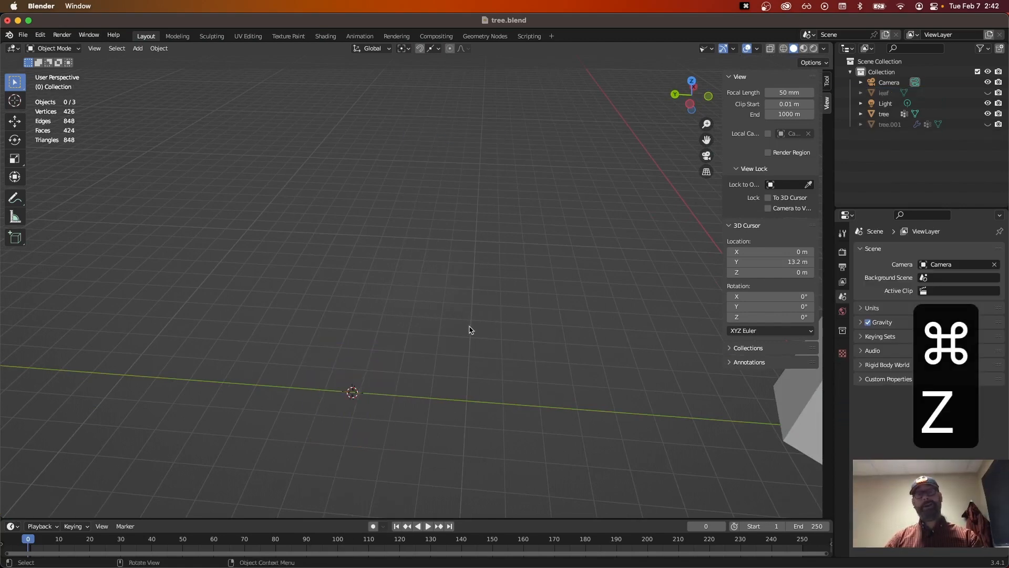
# Step: Add a plane mesh at the 3D cursor
pyautogui.hotkey('shift', 'a')
pyautogui.moveTo(462, 349)
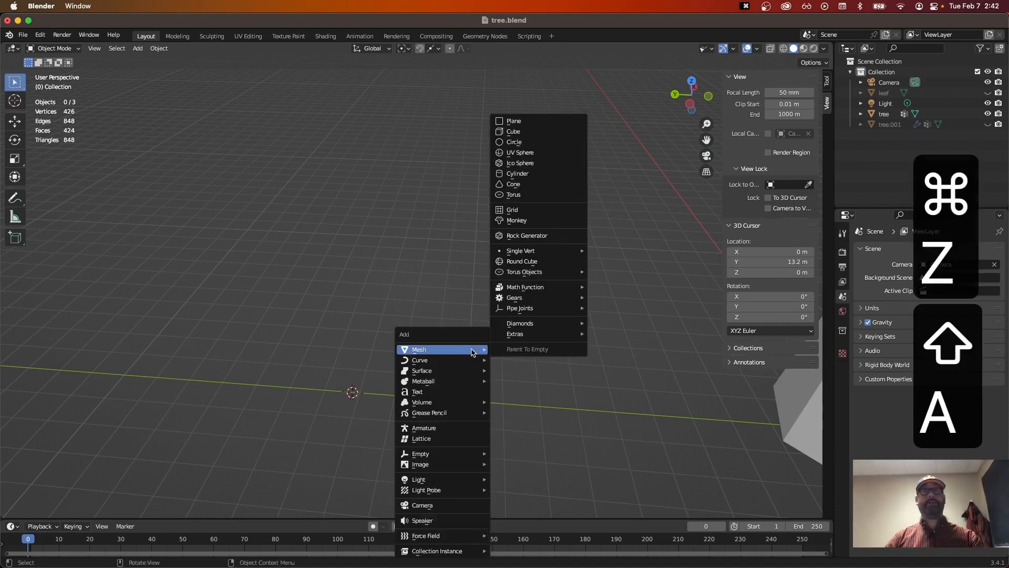
pyautogui.click(515, 121)
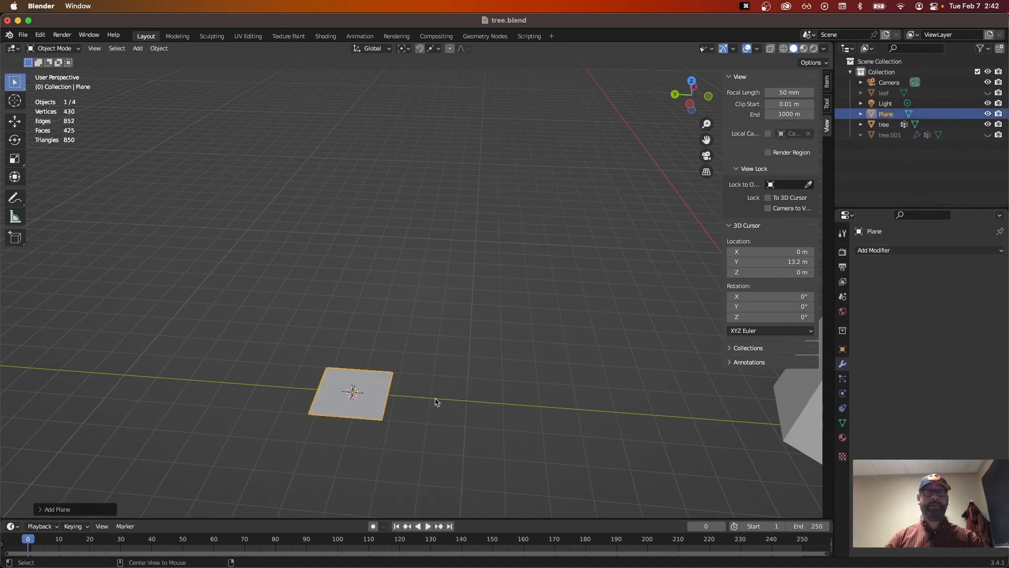
# Step: Enter Edit Mode on the plane and add a loop cut through its middle, perpendicular to the Y axis, without sliding it
pyautogui.moveTo(435, 402); pyautogui.dragTo(485, 374, button='middle')
pyautogui.moveTo(498, 375); pyautogui.dragTo(533, 372, button='middle')
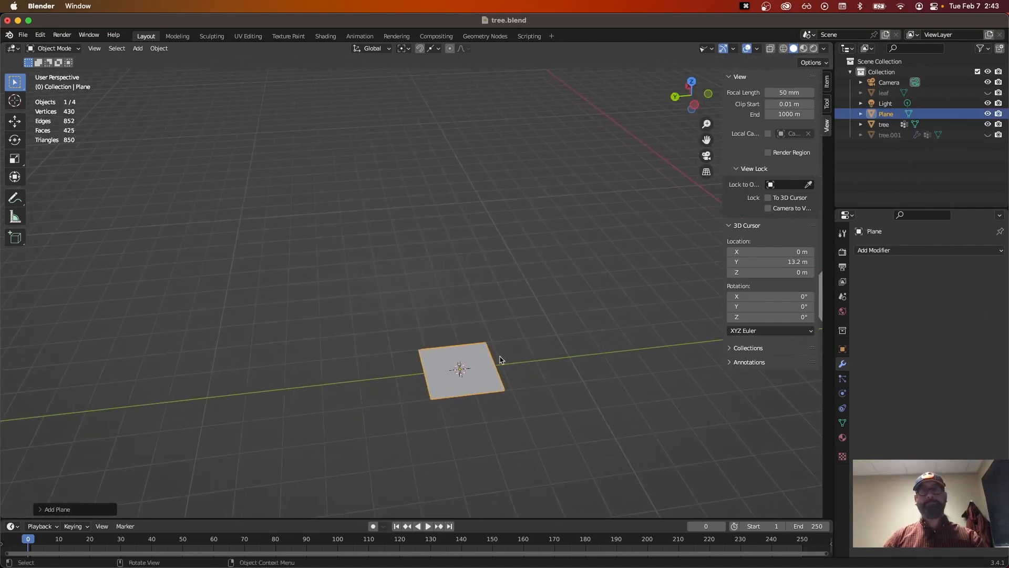
pyautogui.scroll(2, 521, 415)
pyautogui.keyDown('shift'); pyautogui.moveTo(523, 418); pyautogui.dragTo(457, 322, button='middle'); pyautogui.keyUp('shift')
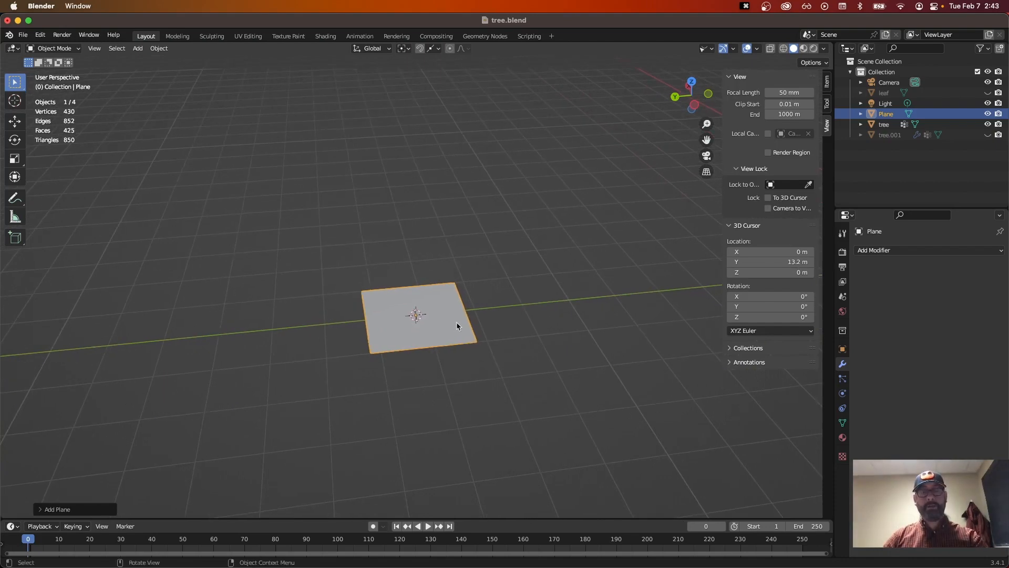
pyautogui.press('super+r')
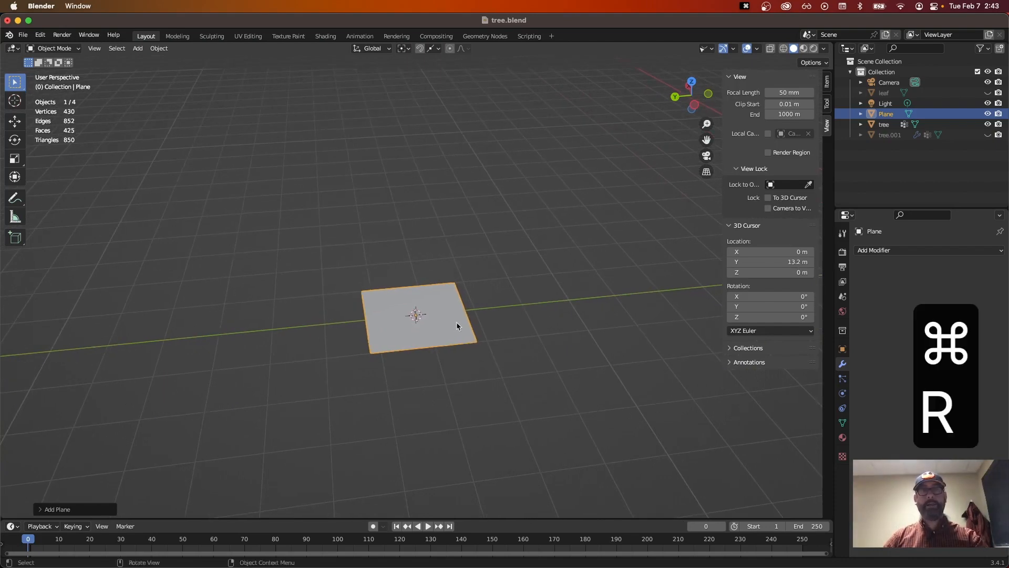
pyautogui.click(424, 355)
pyautogui.press('Tab')
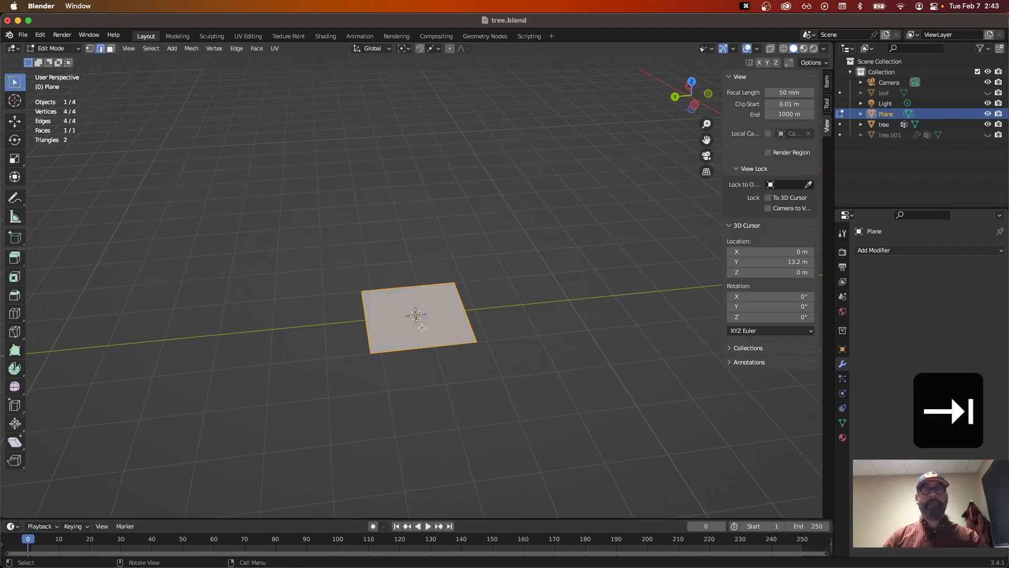
pyautogui.scroll(2, 422, 328)
pyautogui.press('super+r')
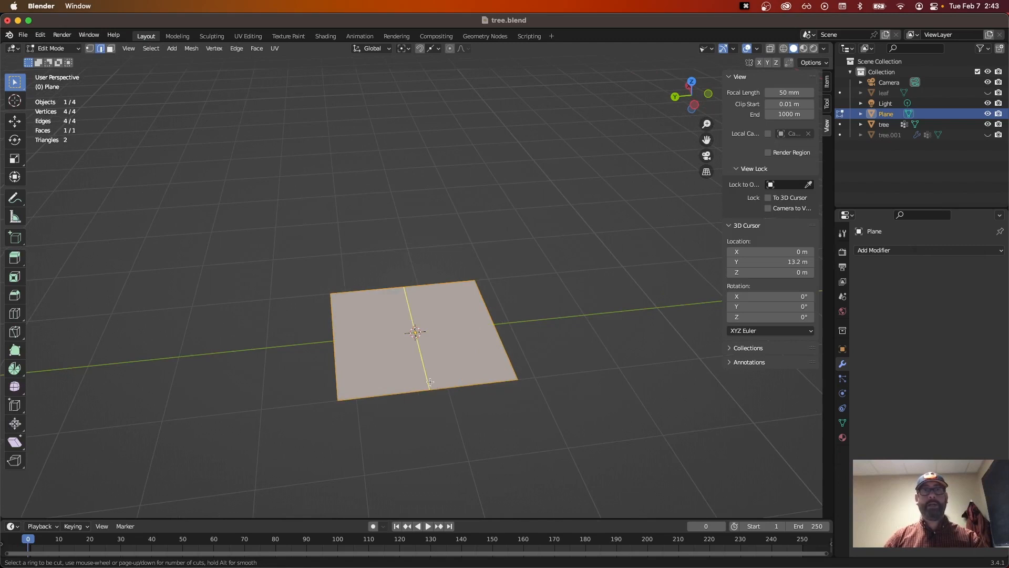
pyautogui.click(430, 383)
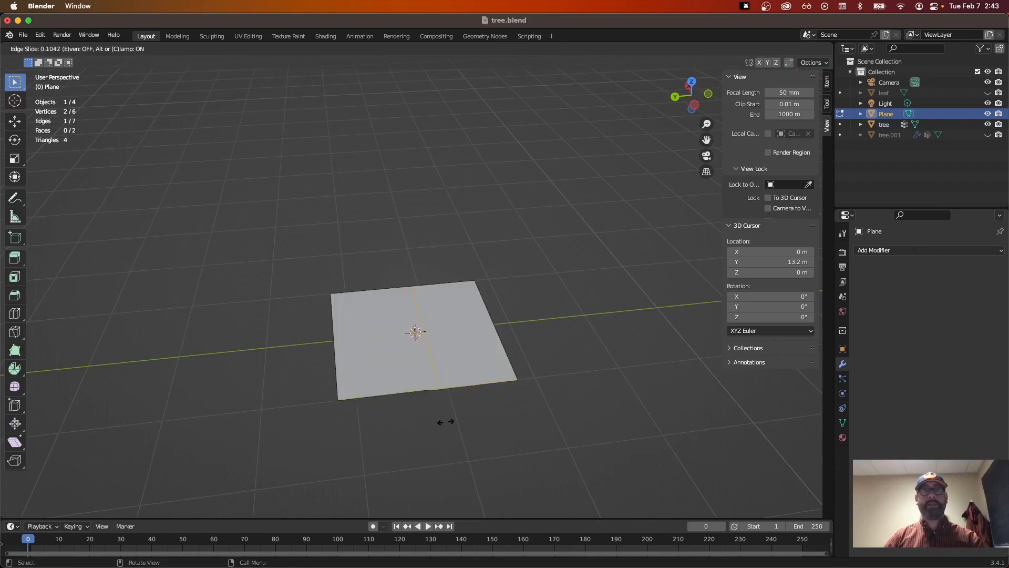
pyautogui.press('Escape')
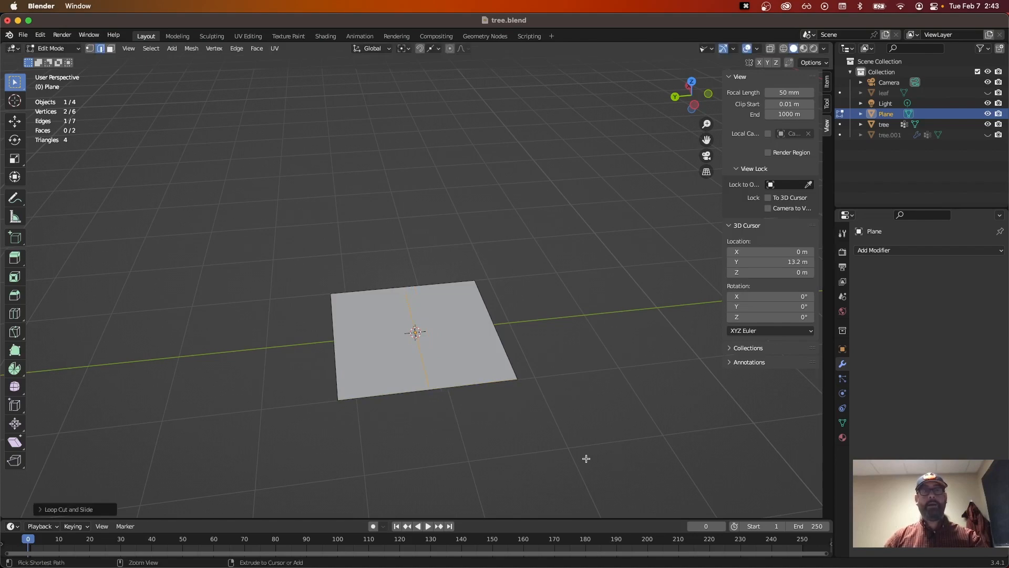
# Step: Add a second loop cut along the Y axis to divide the plane into four quarters
pyautogui.press('super+r')
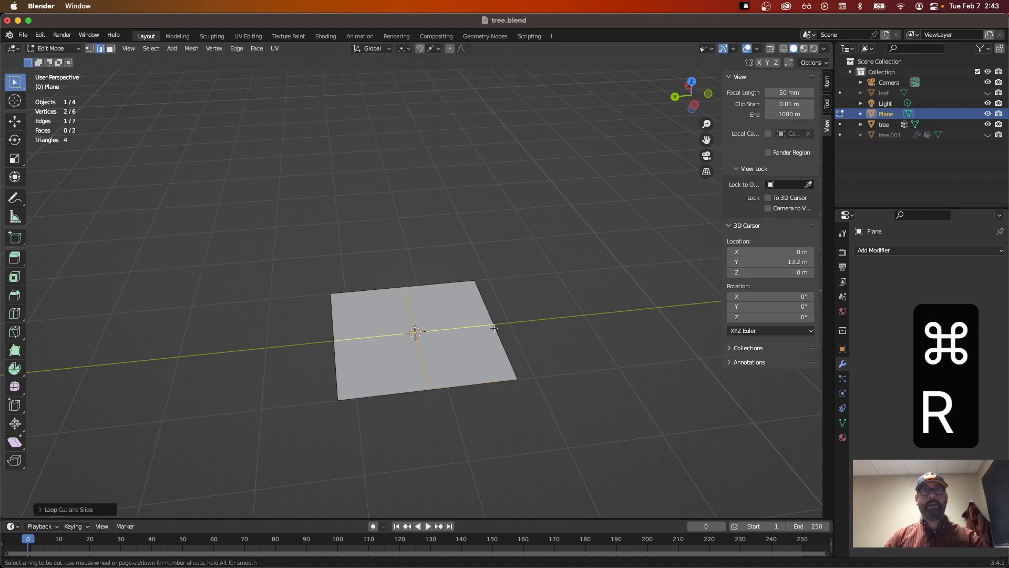
pyautogui.click(494, 328)
pyautogui.press('Return')
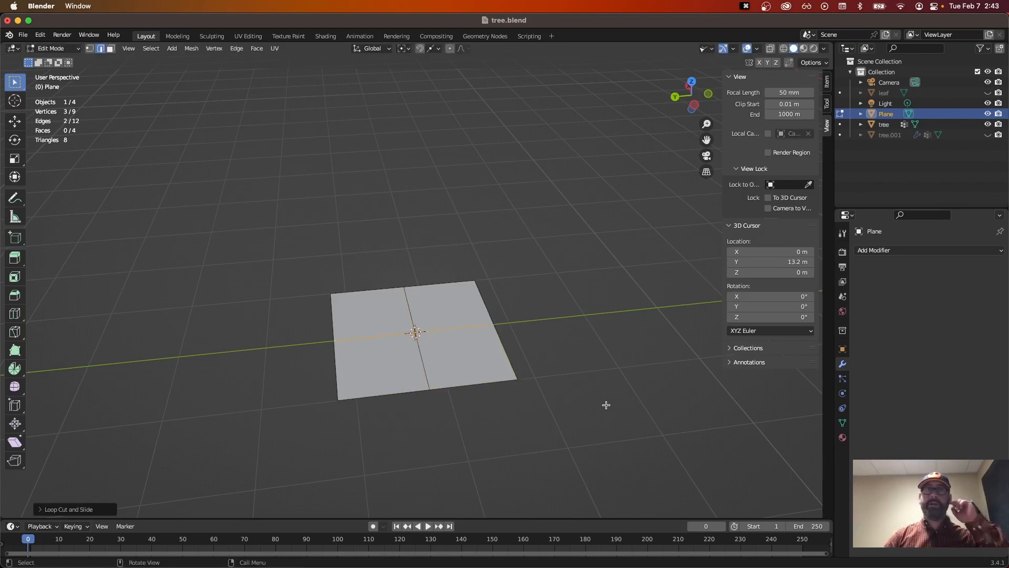
pyautogui.moveTo(604, 405); pyautogui.dragTo(533, 360, button='middle')
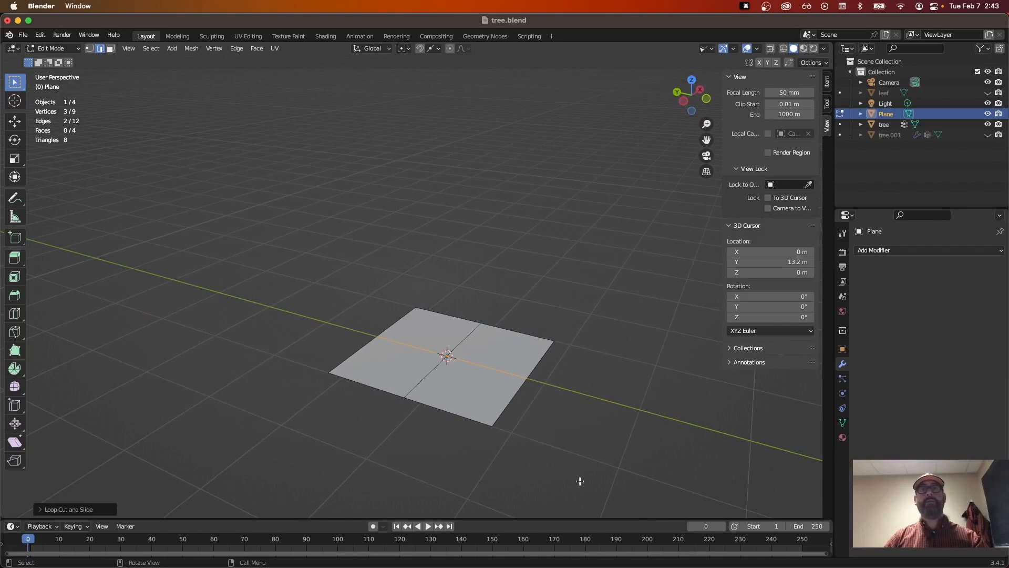
# Step: Select the plane's four edge-midpoint vertices and scale them outward to about 1.31 to turn the square into an octagon
pyautogui.click(237, 317)
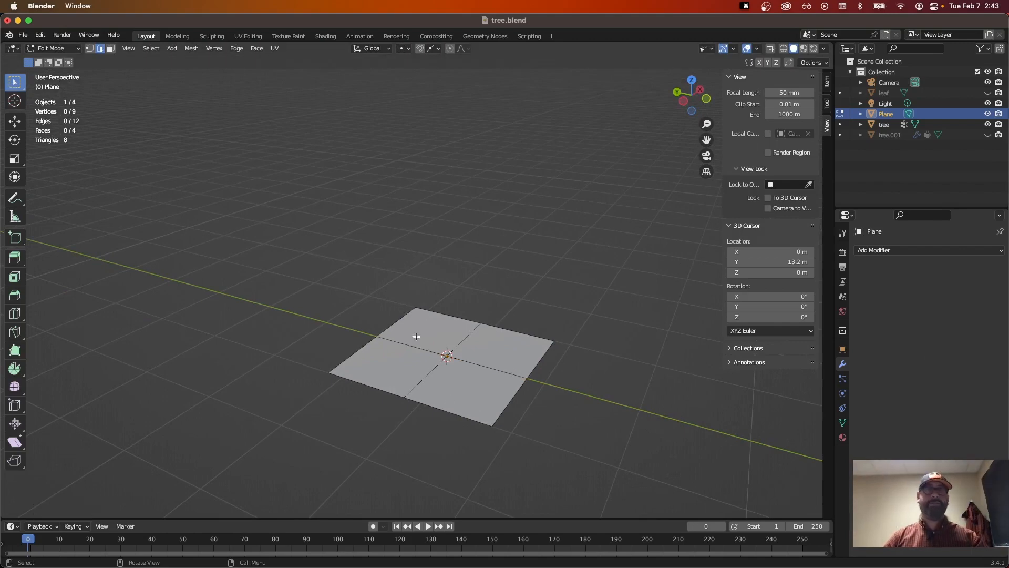
pyautogui.click(90, 49)
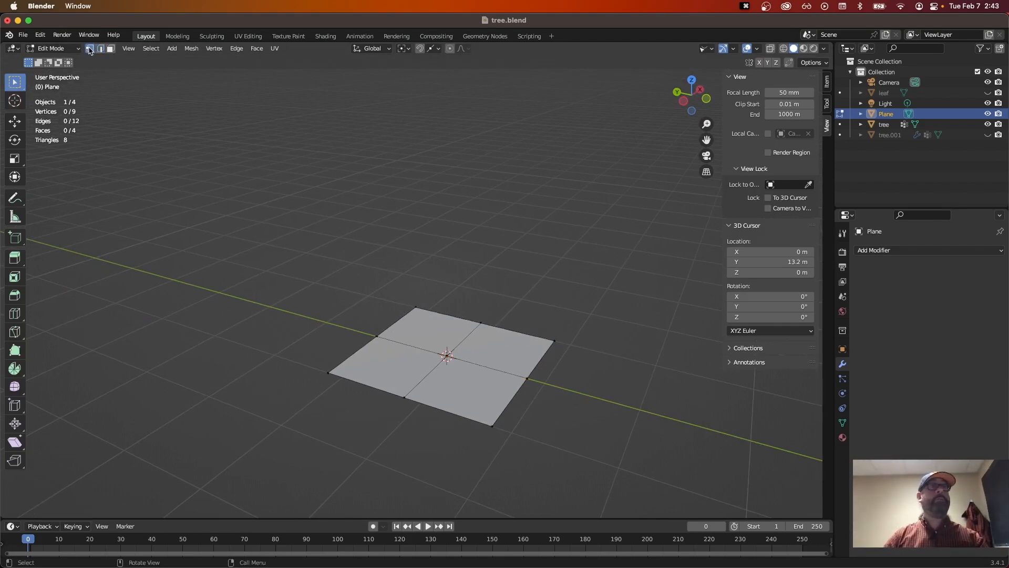
pyautogui.keyDown('shift'); pyautogui.click(526, 377); pyautogui.keyUp('shift')
pyautogui.keyDown('shift'); pyautogui.click(404, 399); pyautogui.keyUp('shift')
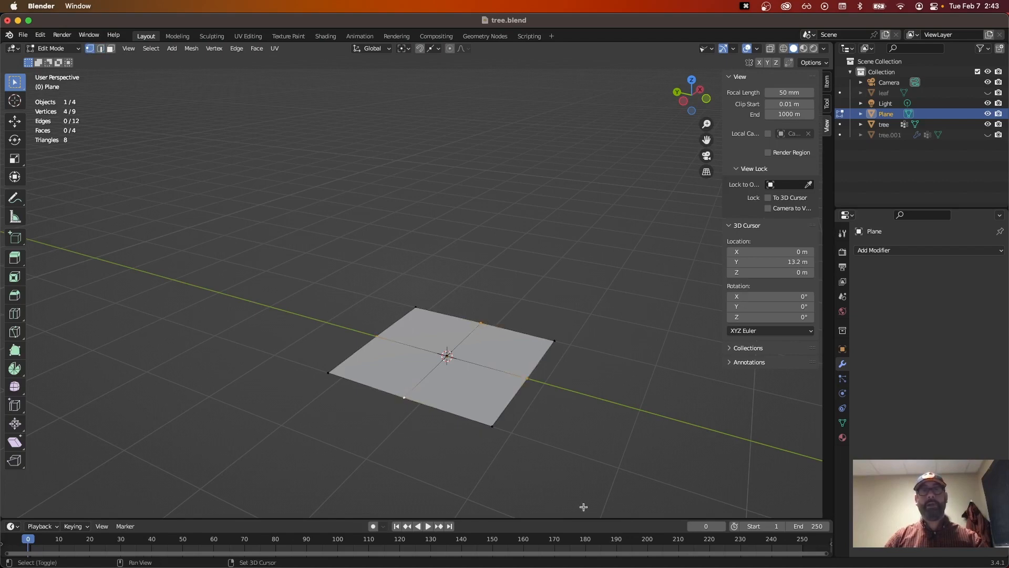
pyautogui.press('s')
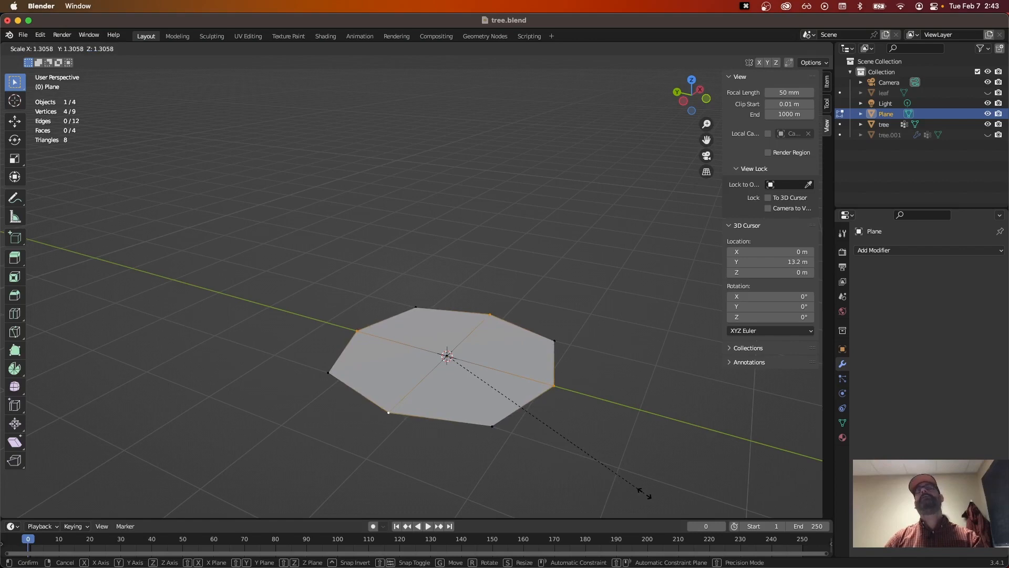
pyautogui.click(647, 491)
pyautogui.click(578, 448)
# Step: Extrude all four faces of the octagon upward into a trunk section and scale its top to about 0.87
pyautogui.moveTo(579, 448); pyautogui.dragTo(605, 436, button='middle')
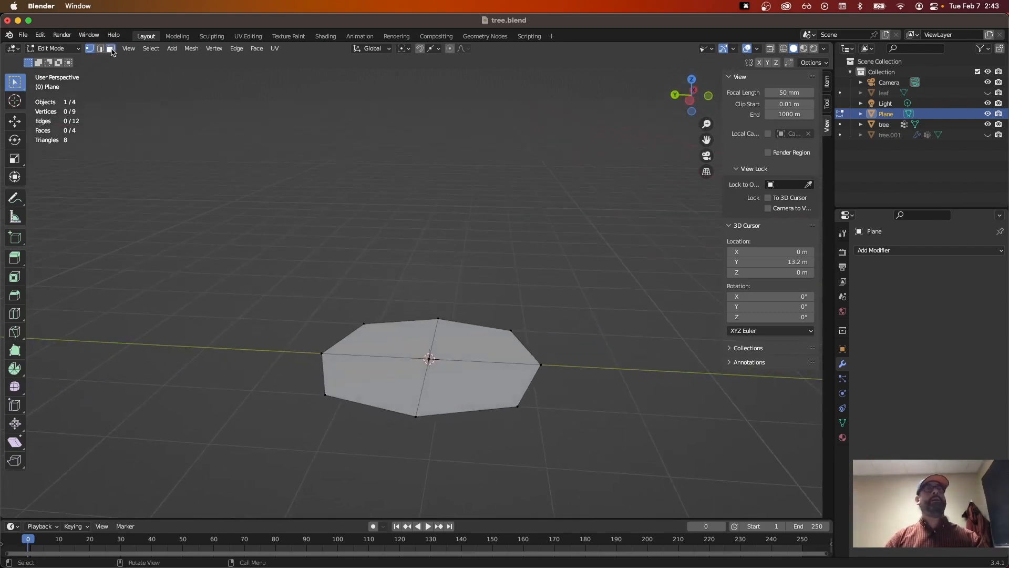
pyautogui.click(111, 48)
pyautogui.click(373, 346)
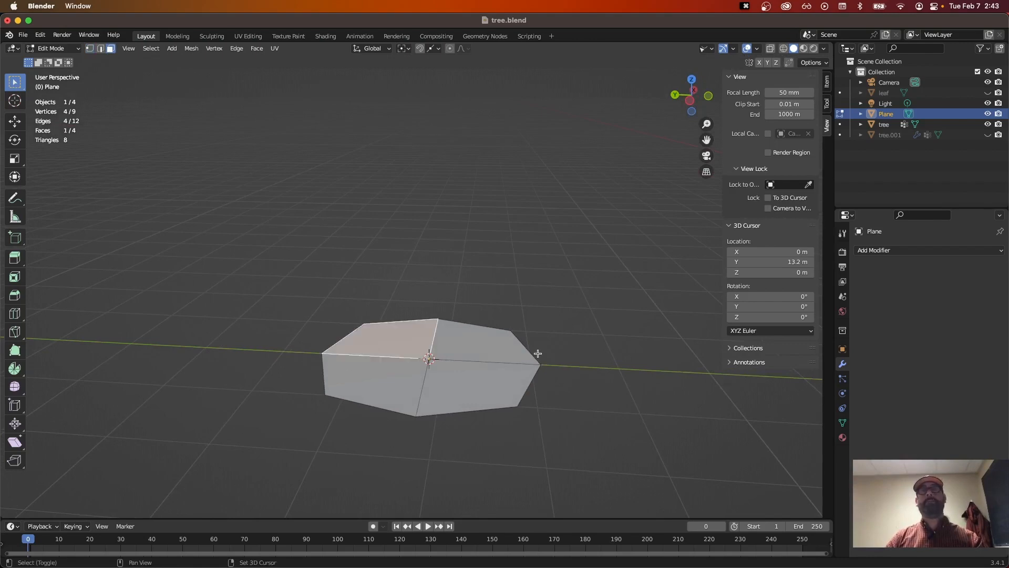
pyautogui.keyDown('shift'); pyautogui.click(442, 340); pyautogui.keyUp('shift')
pyautogui.keyDown('shift'); pyautogui.click(377, 381); pyautogui.keyUp('shift')
pyautogui.keyDown('shift'); pyautogui.click(414, 432); pyautogui.keyUp('shift')
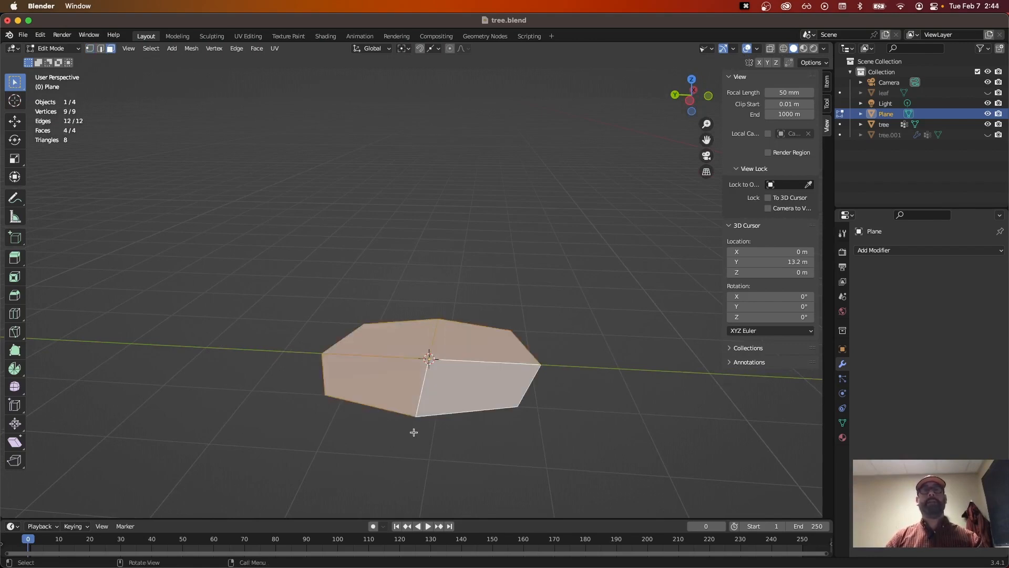
pyautogui.moveTo(426, 433); pyautogui.dragTo(487, 469, button='middle')
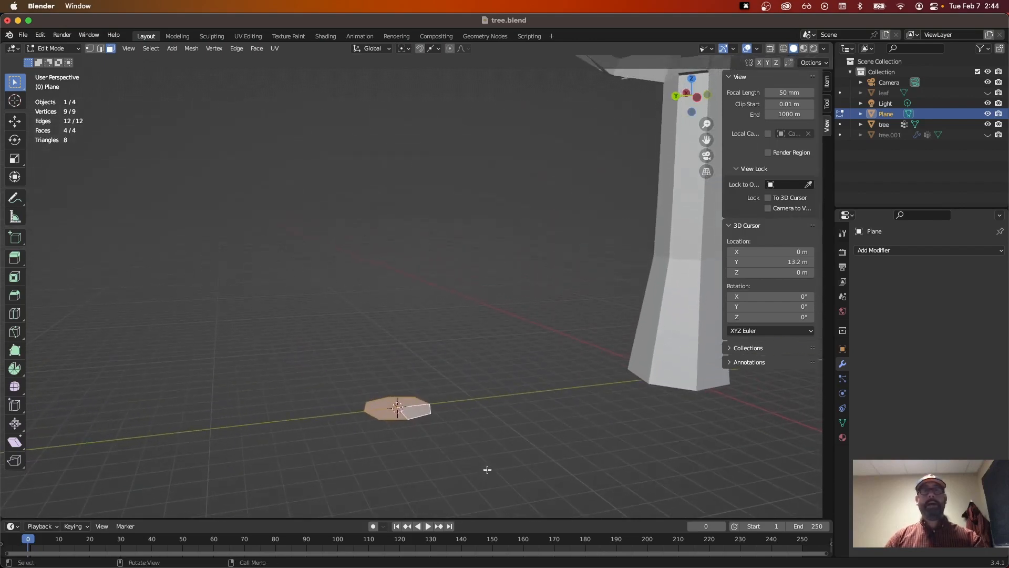
pyautogui.press('e')
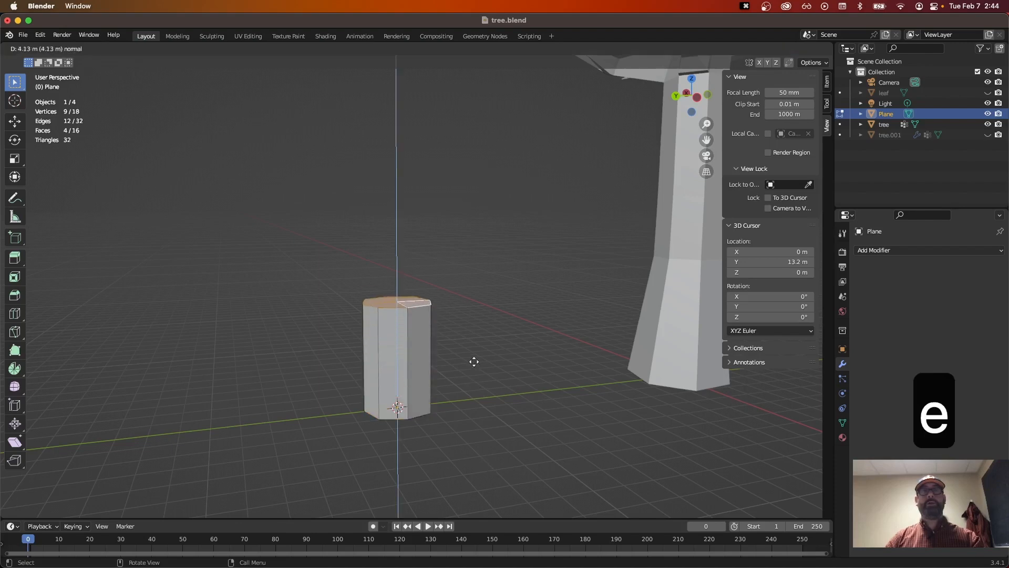
pyautogui.click(476, 332)
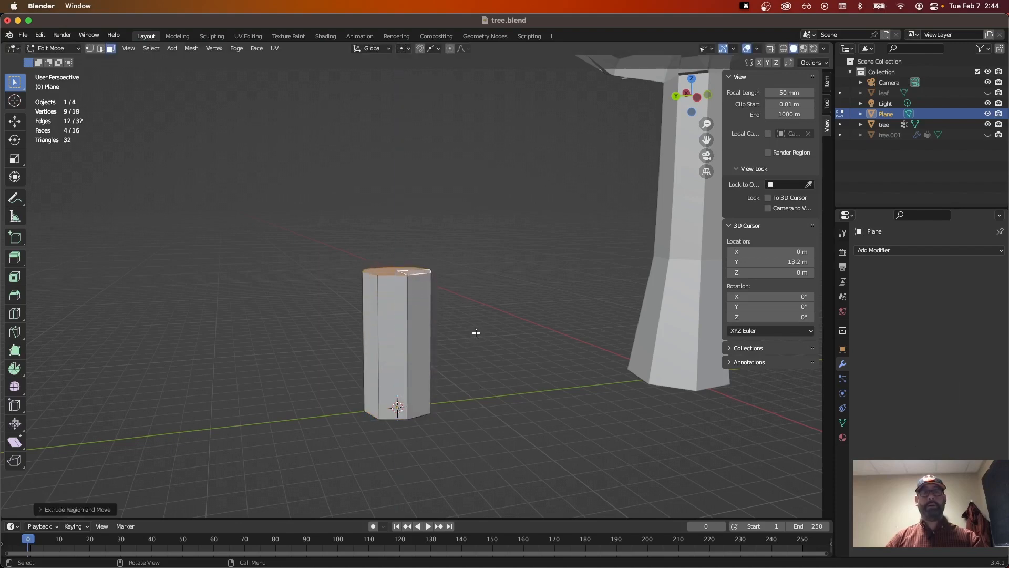
pyautogui.press('s')
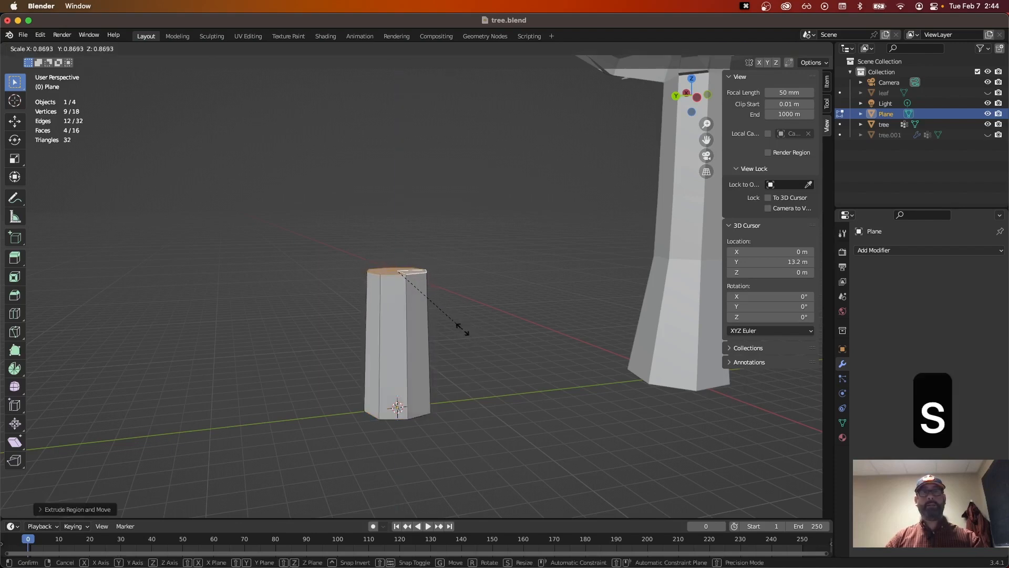
pyautogui.click(462, 329)
# Step: Extrude the trunk's top faces about 4.8 m upward and scale them down to taper the second section
pyautogui.press('e')
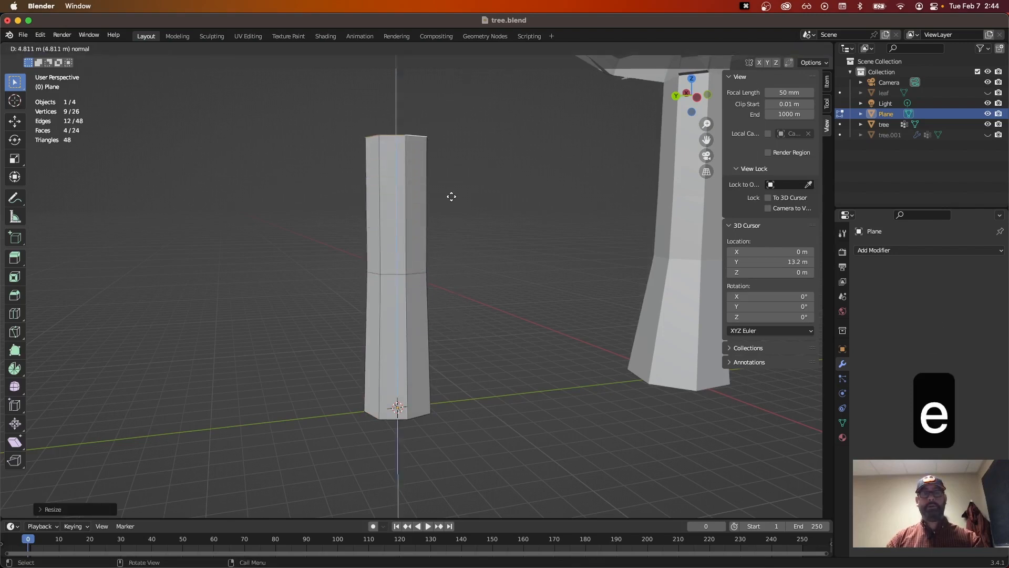
pyautogui.click(452, 198)
pyautogui.press('s')
pyautogui.click(424, 192)
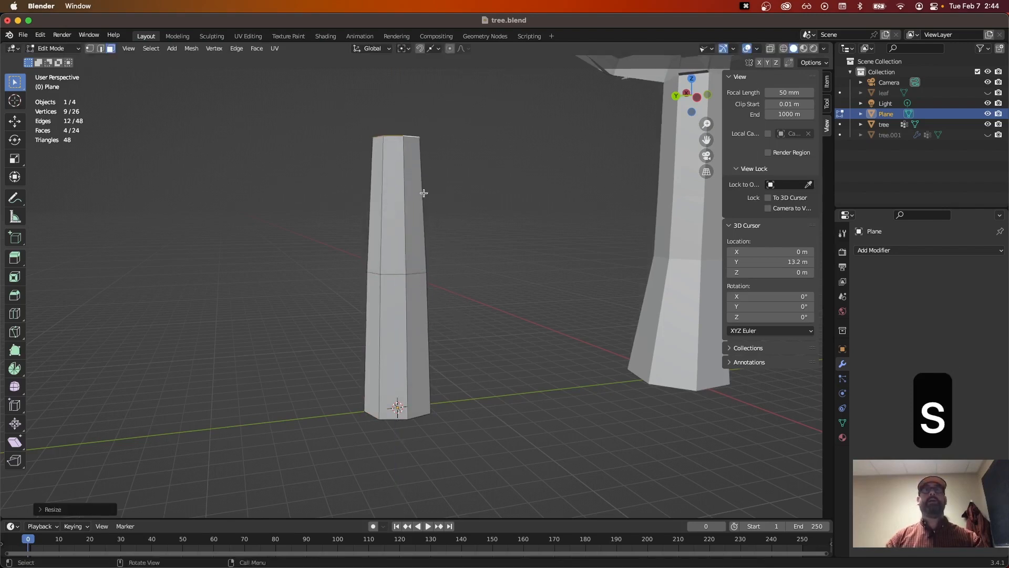
# Step: Extrude the top faces in place, scale them to about 0.68 and raise them along Z as a third section
pyautogui.scroll(-2, 459, 205)
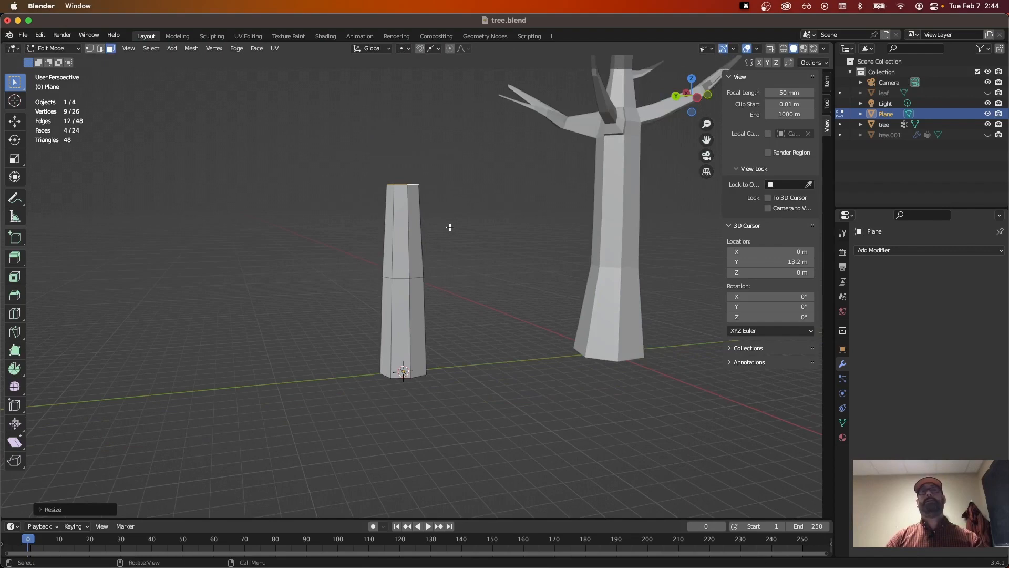
pyautogui.moveTo(450, 225); pyautogui.dragTo(471, 299, button='middle')
pyautogui.press('e')
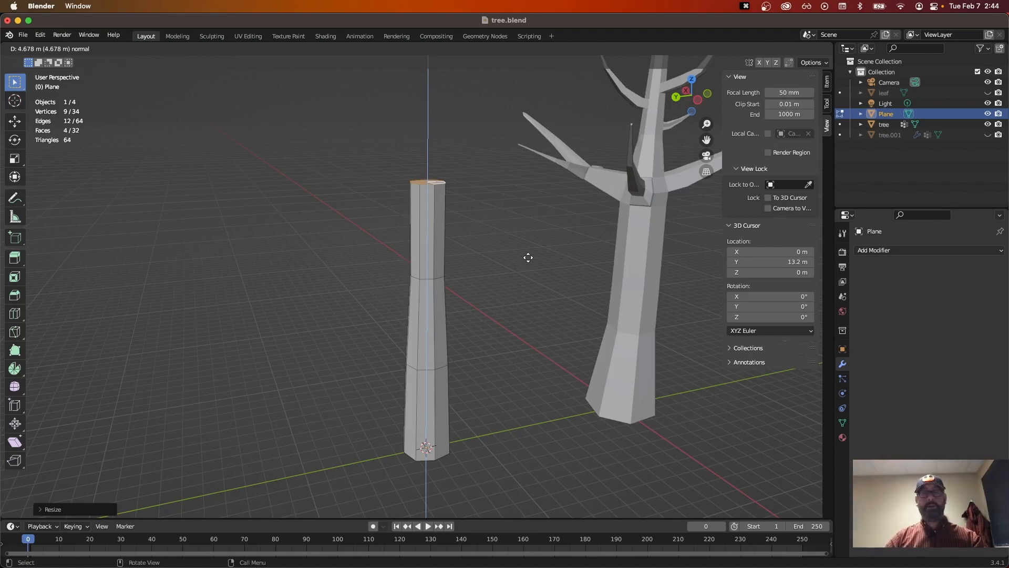
pyautogui.press('s')
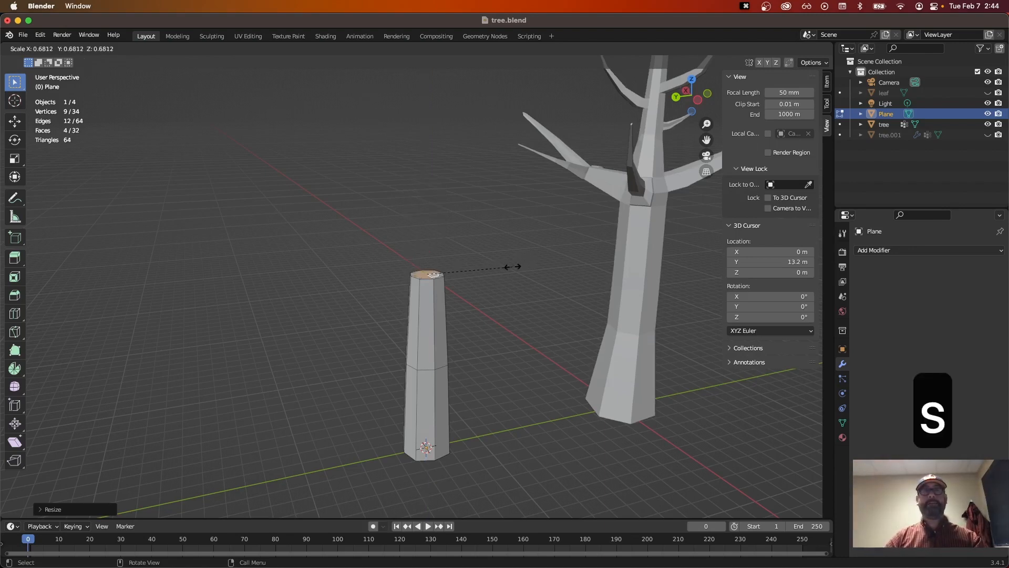
pyautogui.click(511, 266)
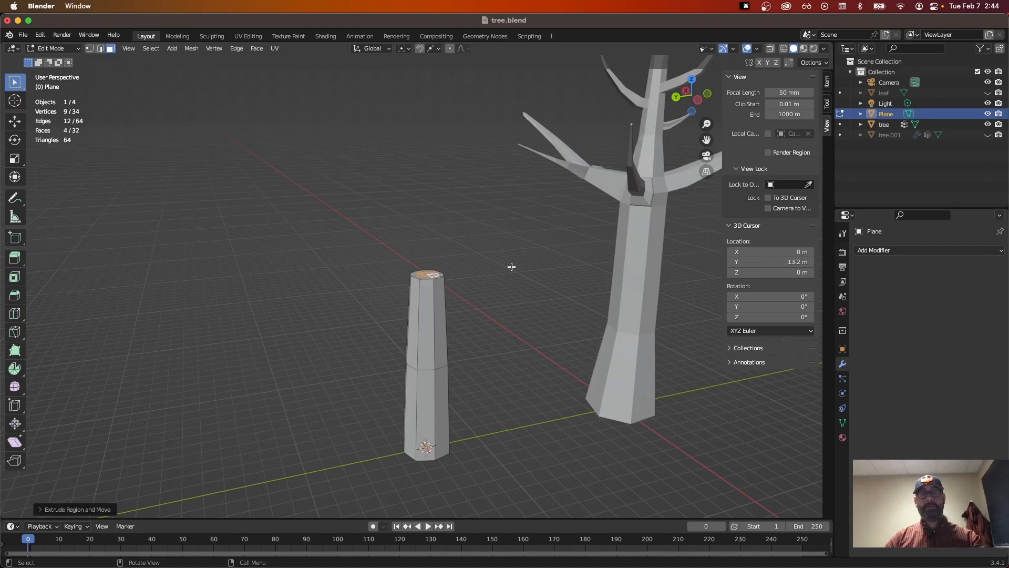
pyautogui.press('g')
pyautogui.press('z')
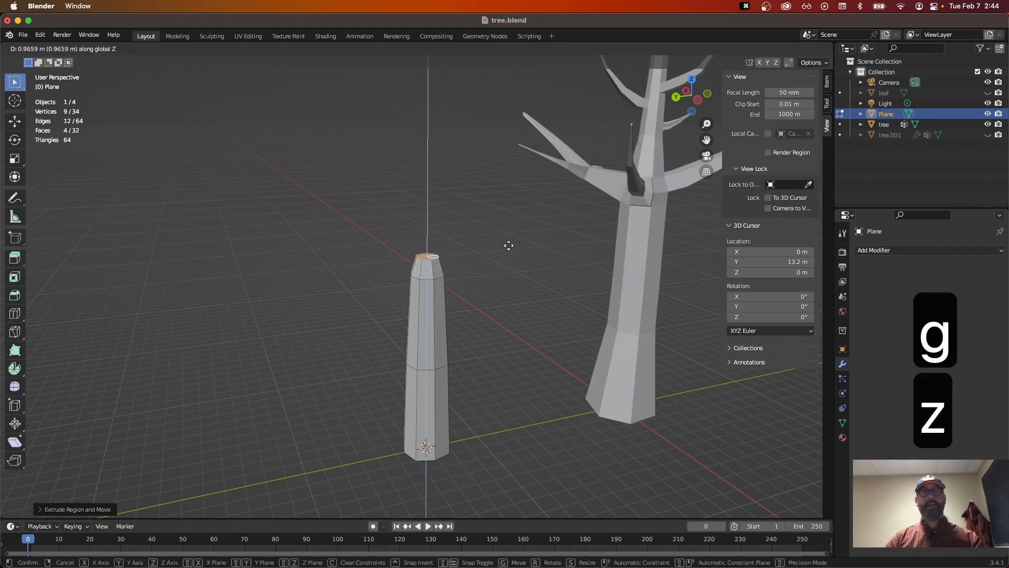
pyautogui.click(504, 166)
# Step: Extrude the trunk's top faces about 5 m further upward as a fourth section
pyautogui.moveTo(559, 295); pyautogui.dragTo(553, 323, button='middle')
pyautogui.press('e')
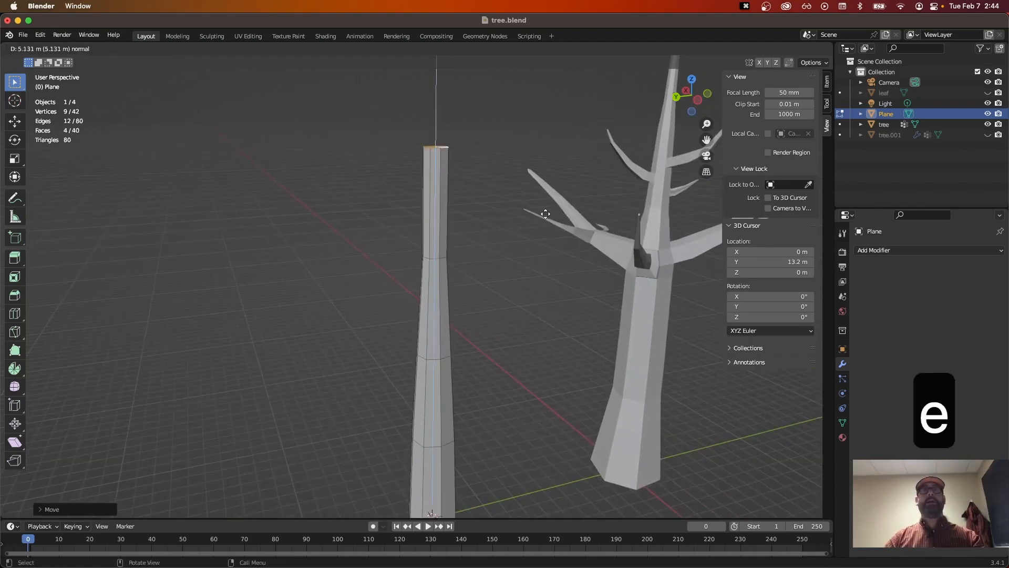
pyautogui.click(544, 209)
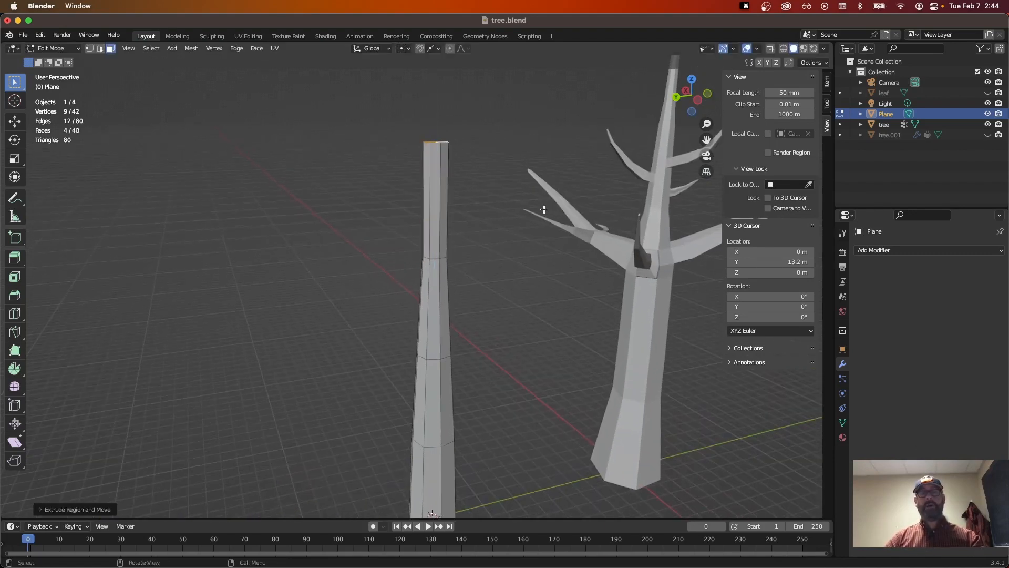
# Step: Extrude the fourth section's top faces in place and scale the new faces to about 0.8
pyautogui.press('e')
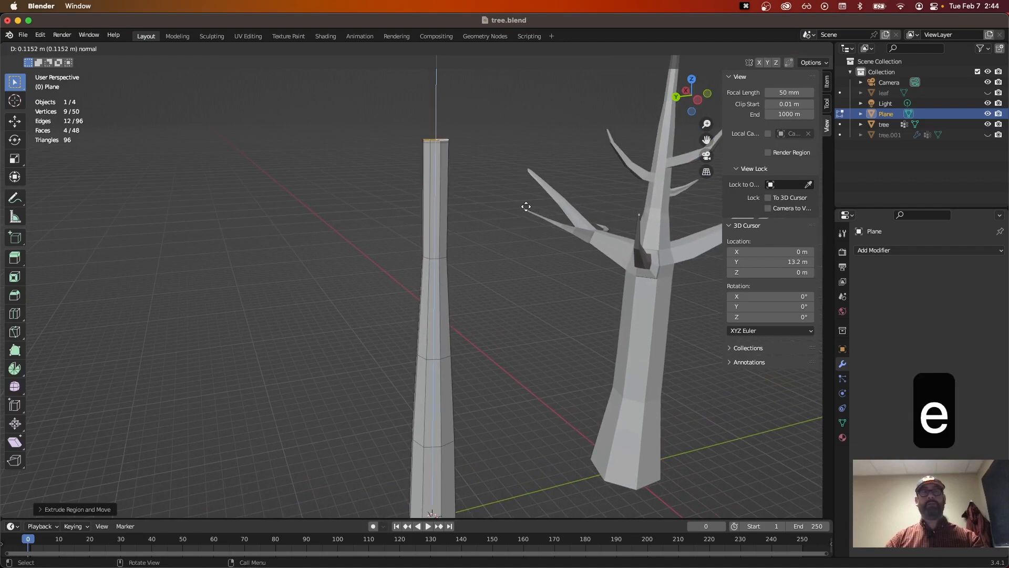
pyautogui.press('Escape')
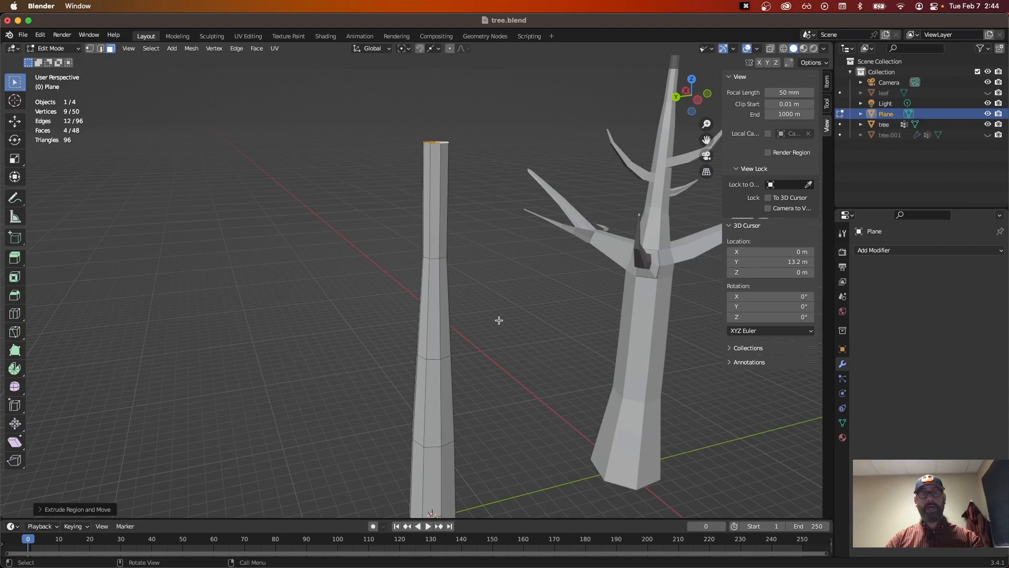
pyautogui.press('s')
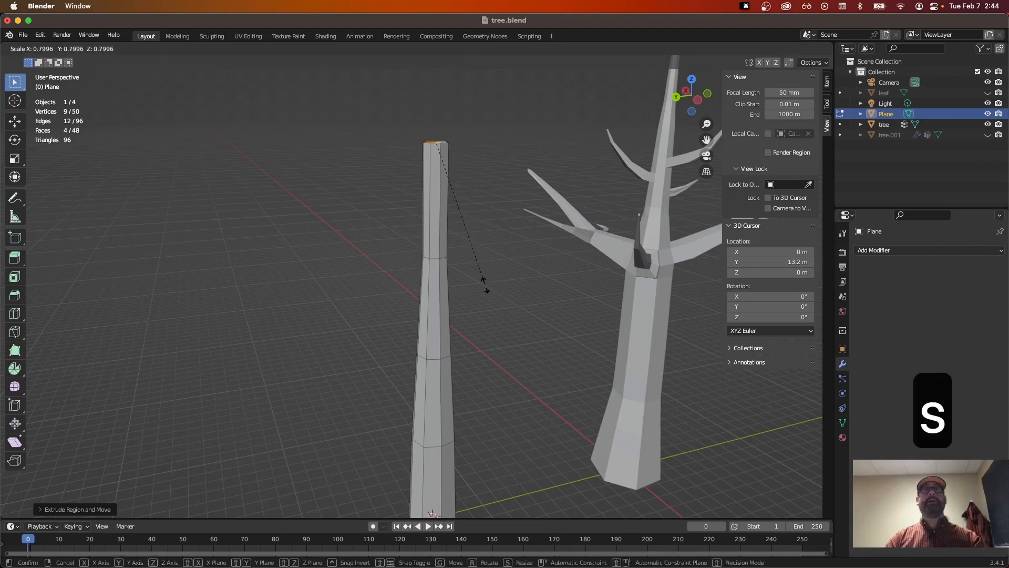
pyautogui.click(485, 285)
pyautogui.keyDown('shift'); pyautogui.moveTo(504, 263); pyautogui.dragTo(504, 333, button='middle'); pyautogui.keyUp('shift')
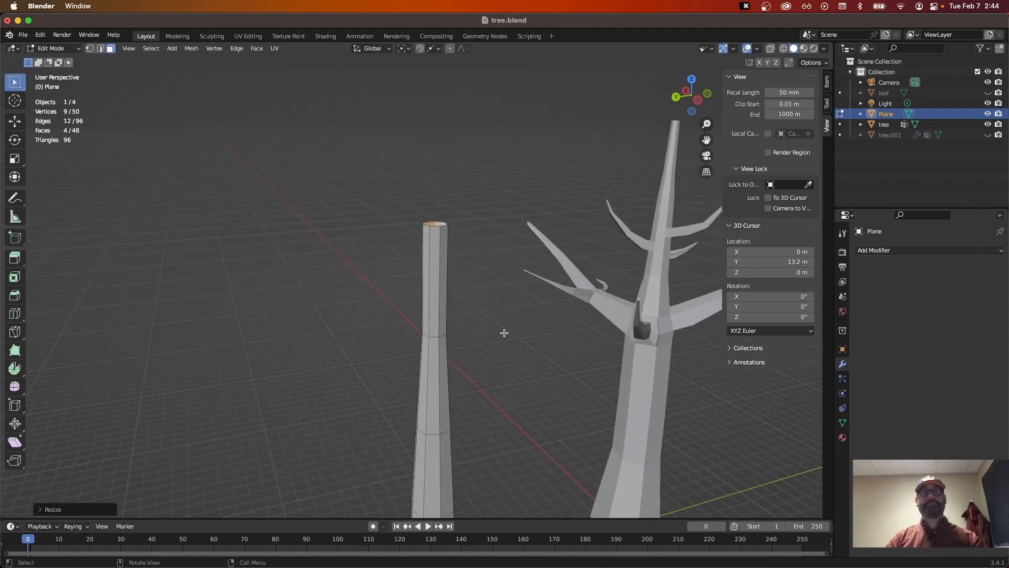
pyautogui.press('s')
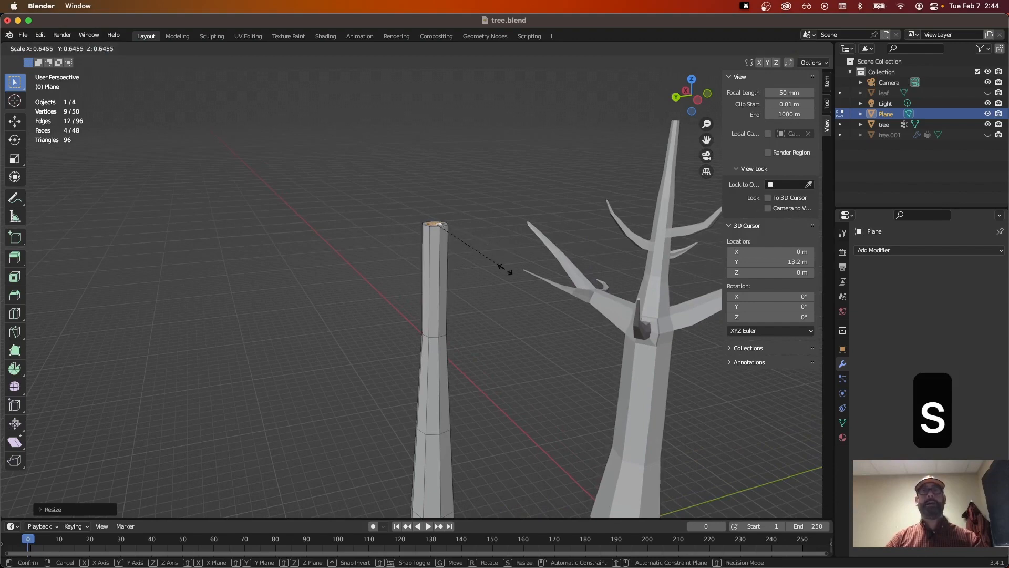
pyautogui.press('Escape')
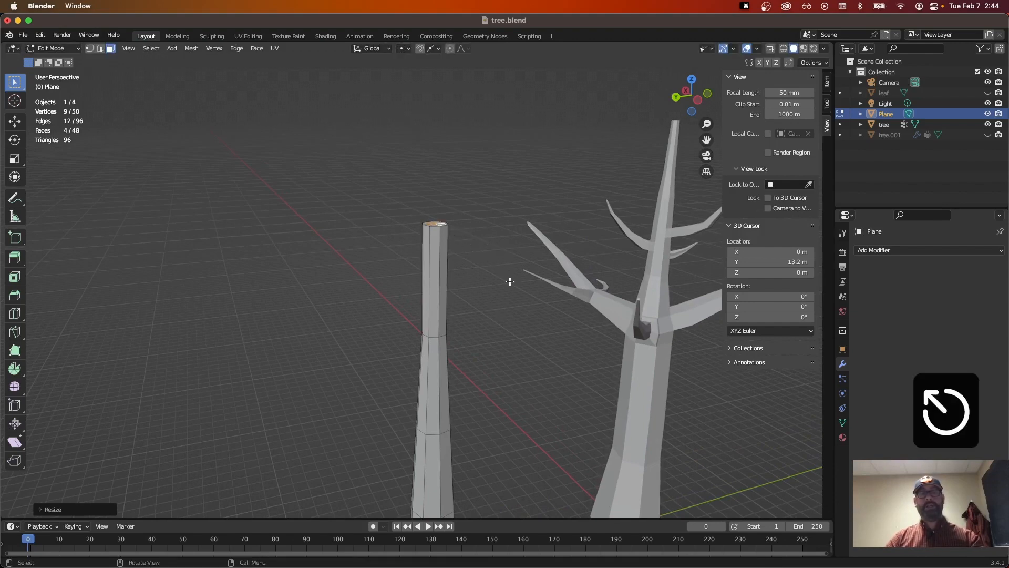
# Step: Raise the new top faces along Z and scale them down to nearly a point to form the trunk's tip
pyautogui.press('g')
pyautogui.press('z')
pyautogui.click(505, 173)
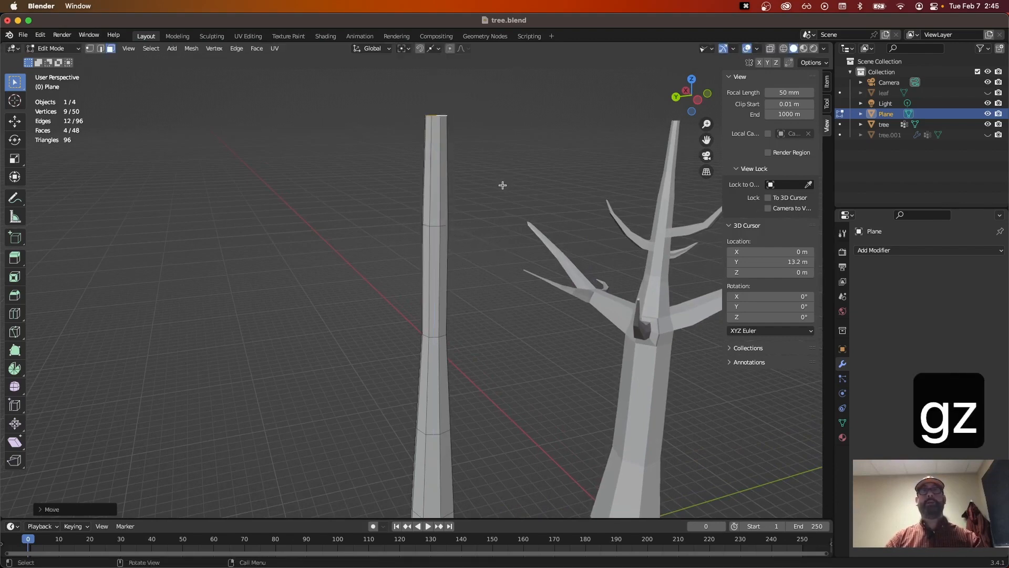
pyautogui.press('s')
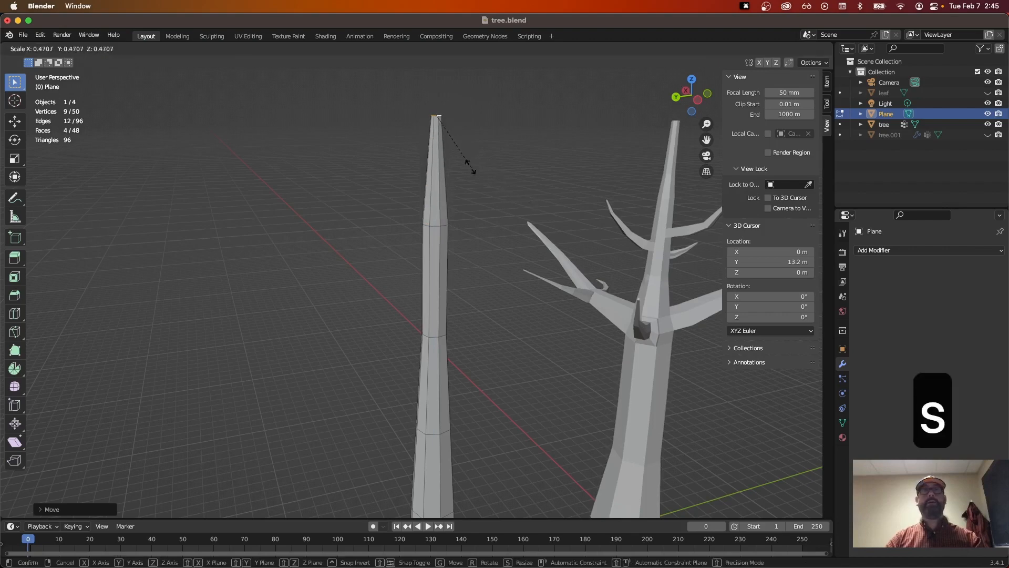
pyautogui.click(442, 139)
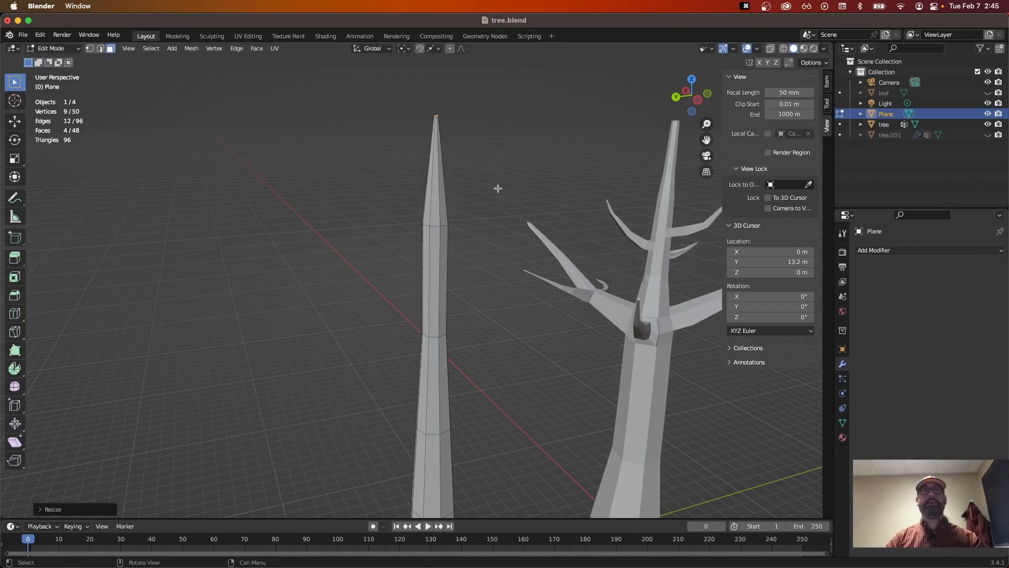
# Step: Select the edge loop at the base of the pointed tip section and scale it inward to smooth the trunk's taper
pyautogui.scroll(-2, 492, 436)
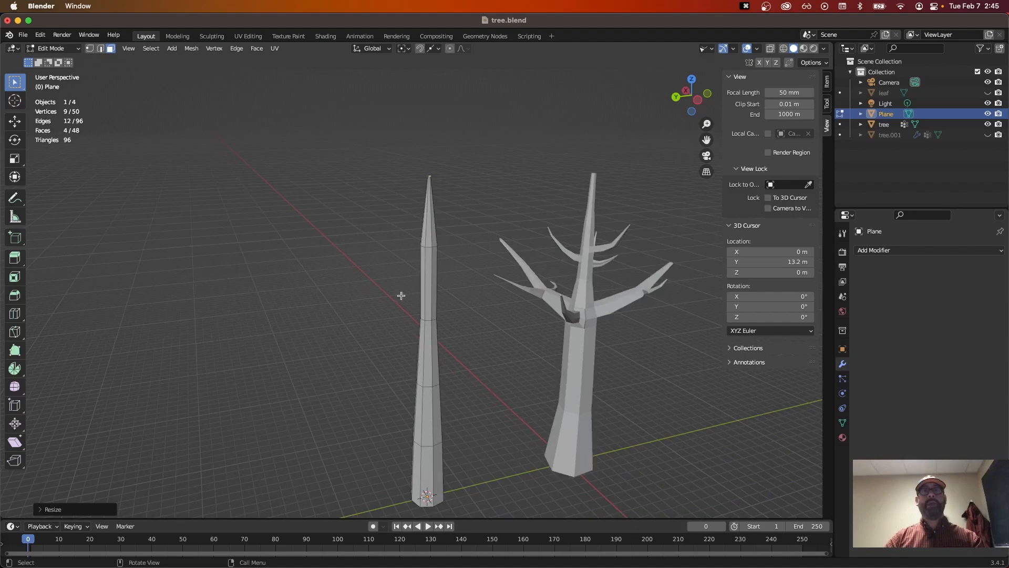
pyautogui.scroll(1, 452, 338)
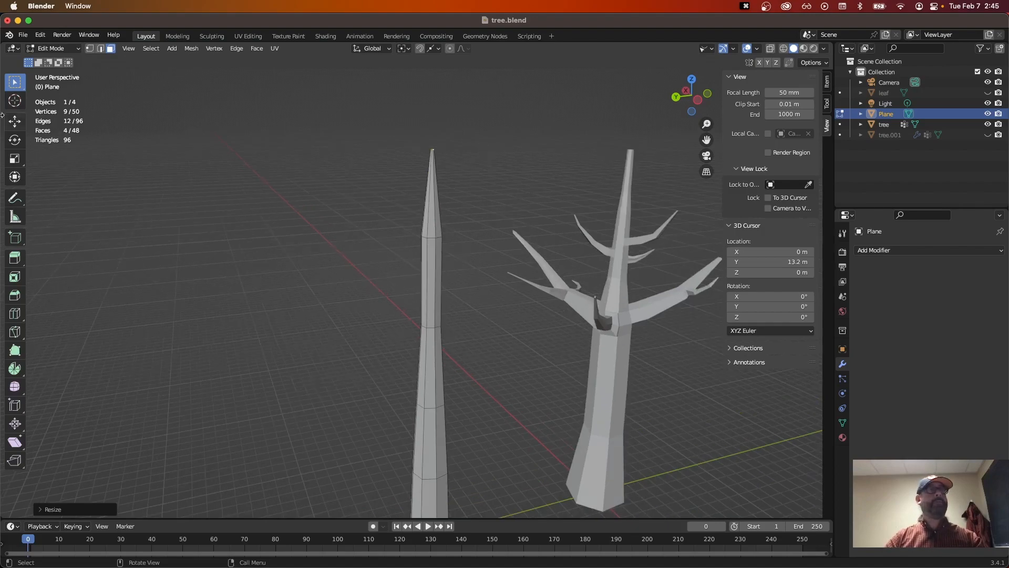
pyautogui.scroll(2, 458, 226)
pyautogui.moveTo(458, 236)
pyautogui.mouseDown(button='middle')
pyautogui.moveTo(473, 266)
pyautogui.moveTo(463, 239)
pyautogui.mouseUp(button='middle')
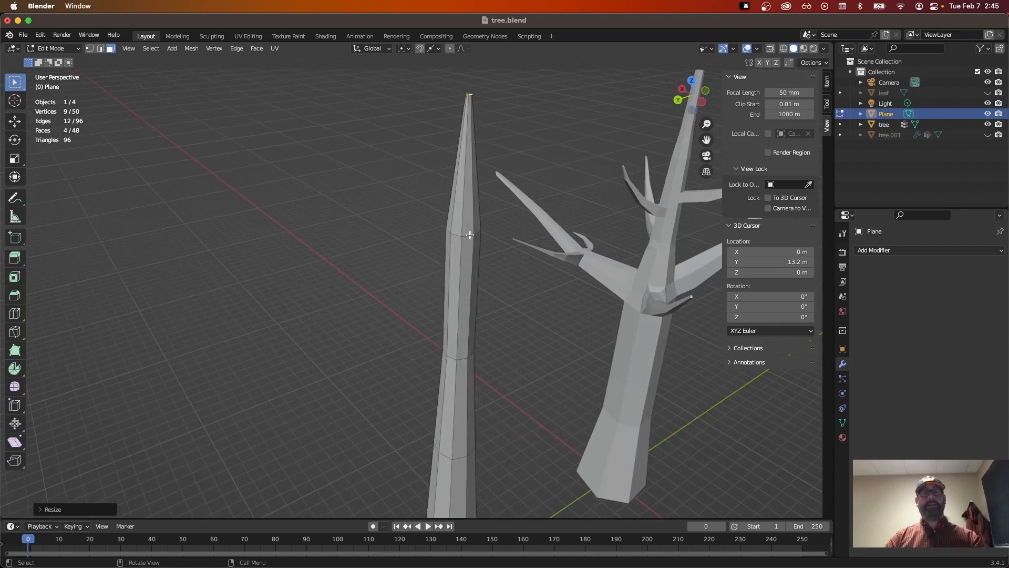
pyautogui.press('2')
pyautogui.keyDown('alt'); pyautogui.click(467, 236); pyautogui.keyUp('alt')
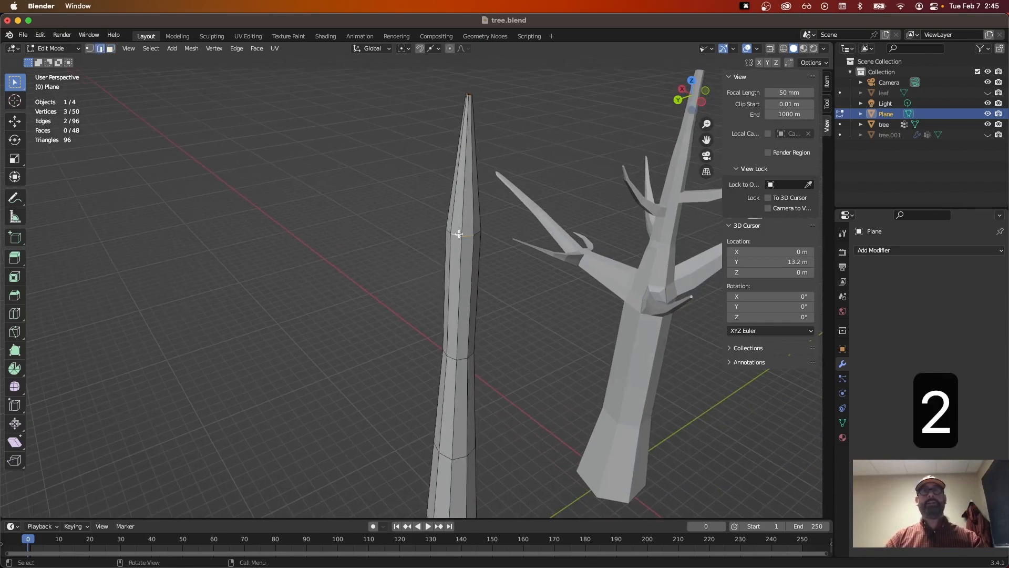
pyautogui.keyDown('alt'); pyautogui.click(466, 237); pyautogui.keyUp('alt')
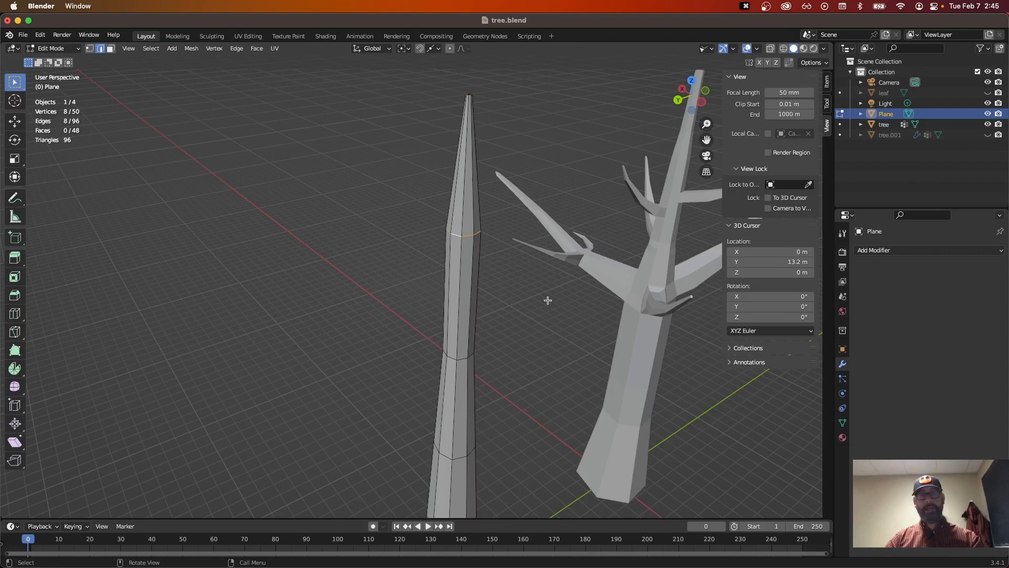
pyautogui.press('s')
pyautogui.click(526, 287)
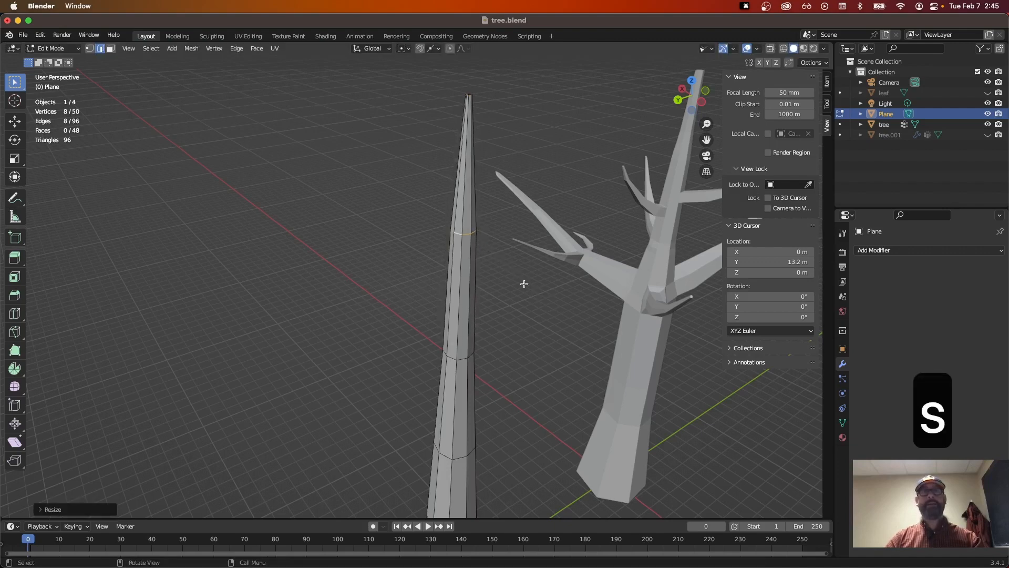
# Step: Select the trunk's edge loop one section below the tip's base and scale it inward slightly
pyautogui.click(450, 359)
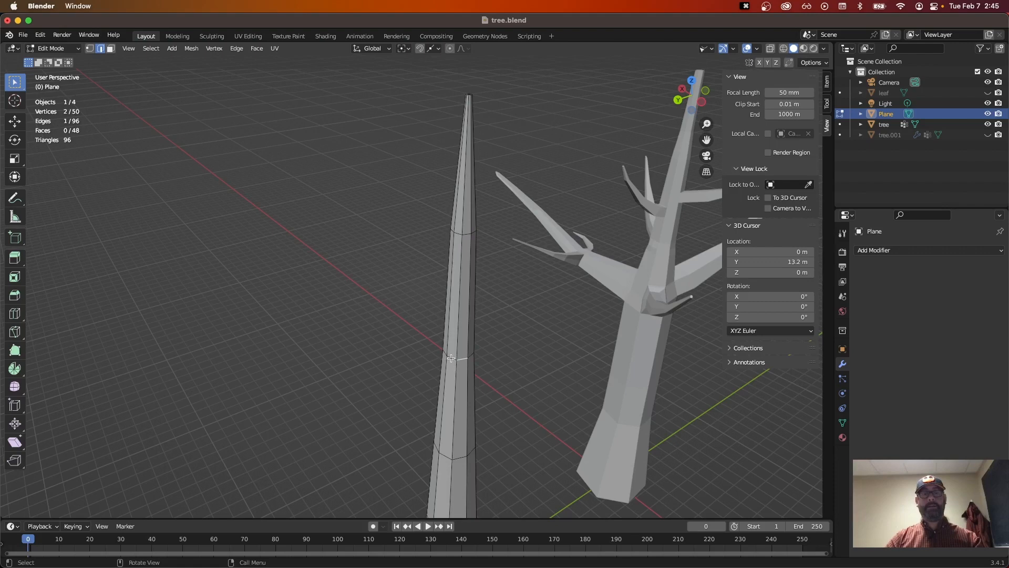
pyautogui.keyDown('alt'); pyautogui.click(451, 358); pyautogui.keyUp('alt')
pyautogui.press('s')
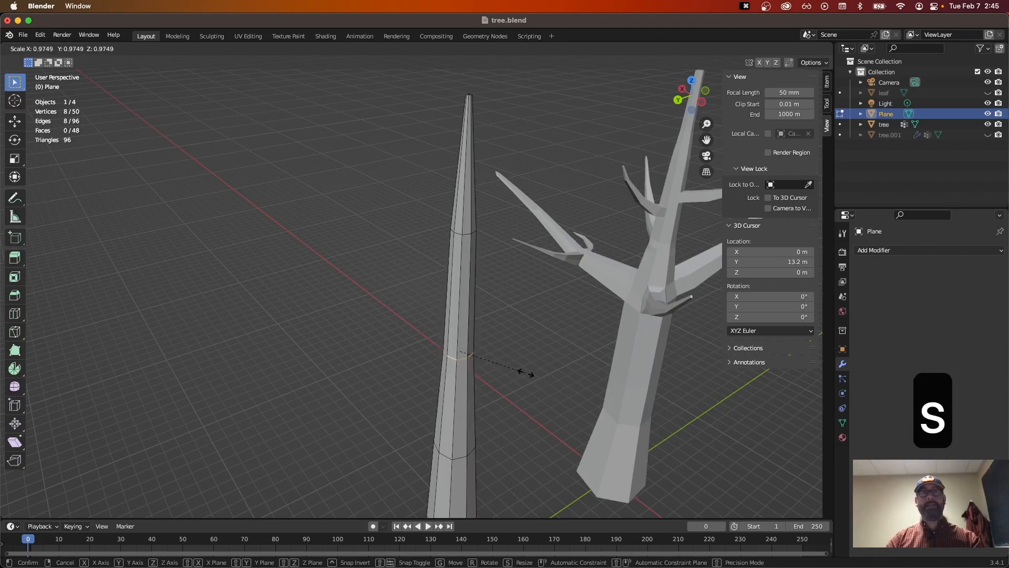
pyautogui.click(522, 367)
# Step: Reselect the edge loop at the base of the pointed tip, scale it inward further, and clear the selection
pyautogui.click(462, 235)
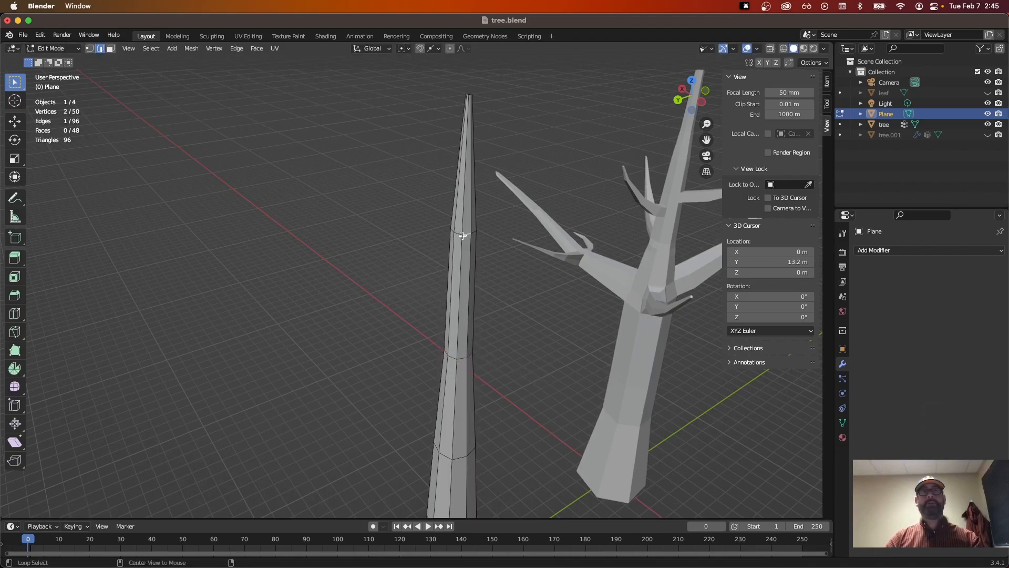
pyautogui.scroll(-2, 529, 293)
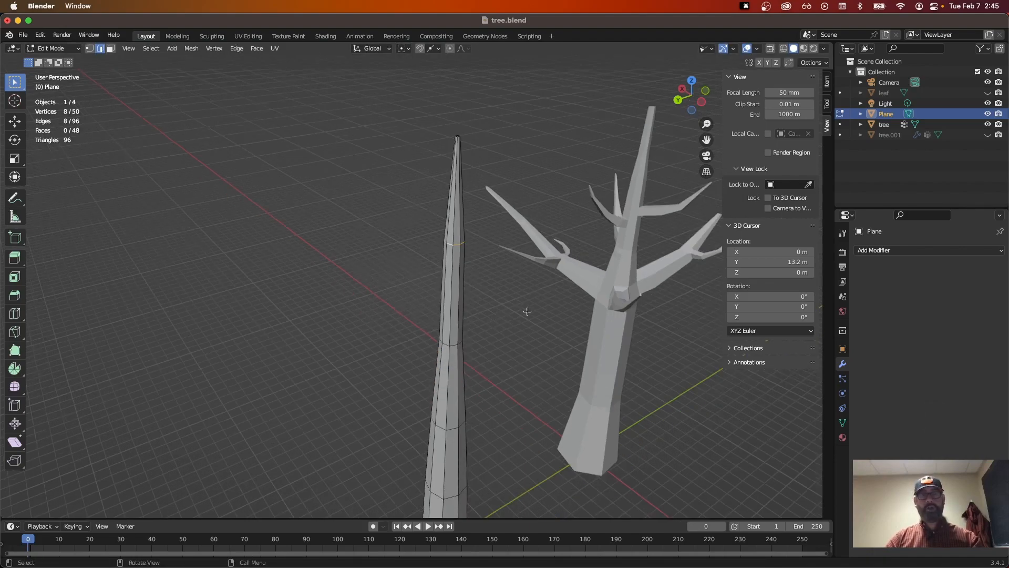
pyautogui.press('s')
pyautogui.click(497, 290)
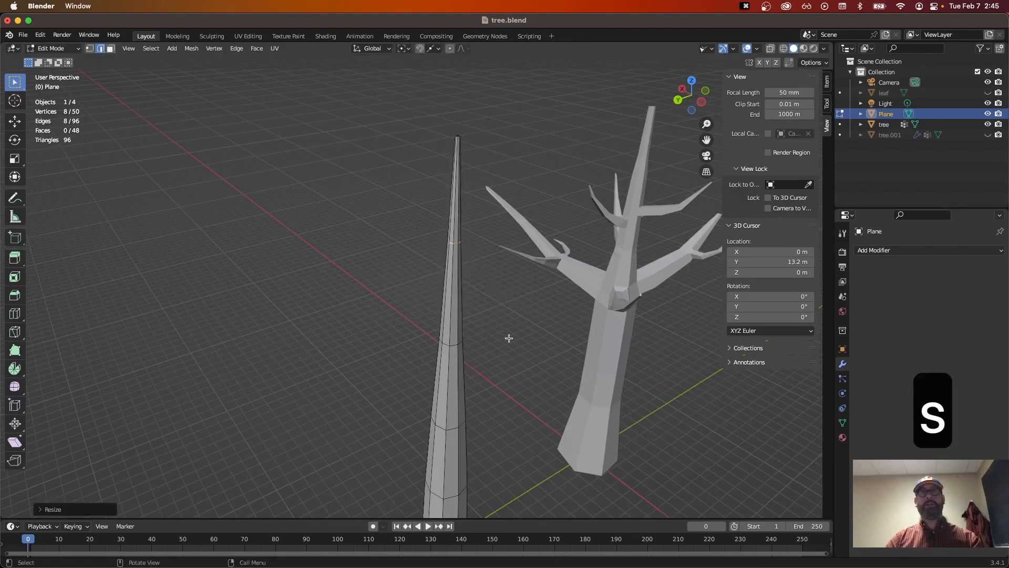
pyautogui.scroll(-2, 510, 347)
pyautogui.click(506, 351)
# Step: Compare the new trunk's taper with the finished tree from several angles, from the base to the tip
pyautogui.moveTo(504, 349); pyautogui.dragTo(473, 363, button='middle')
pyautogui.scroll(3, 476, 363)
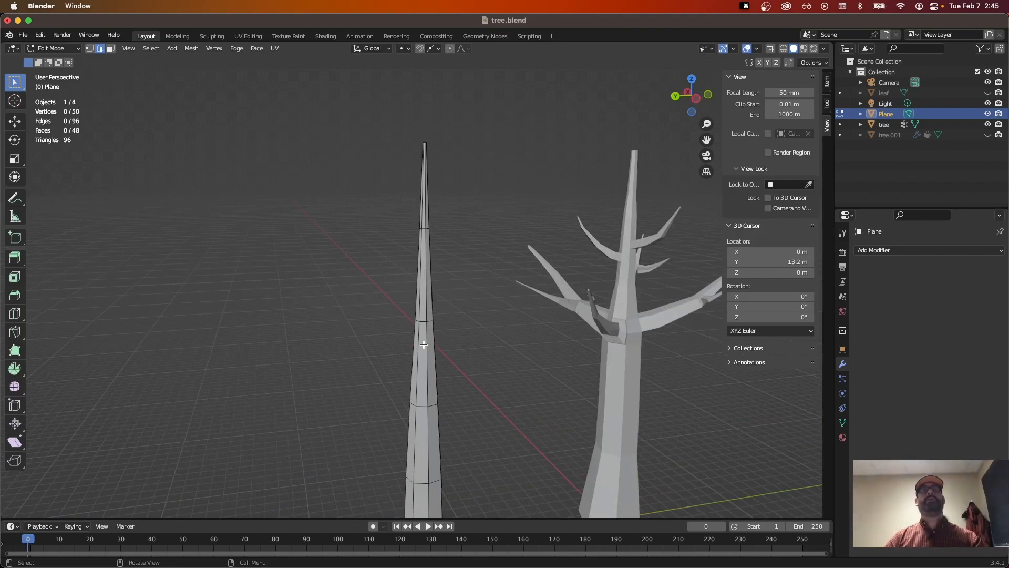
pyautogui.scroll(-2, 453, 398)
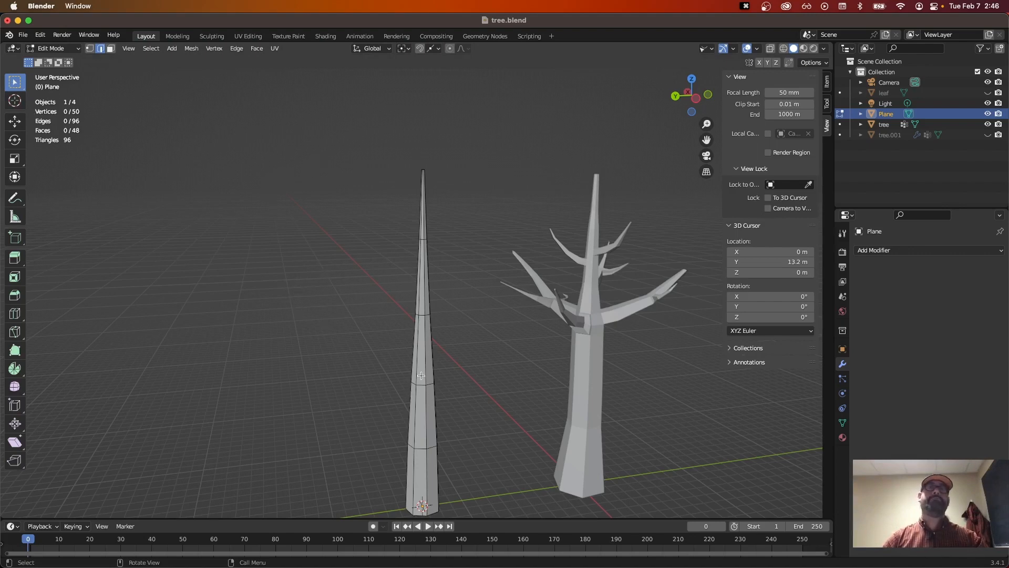
pyautogui.moveTo(421, 376); pyautogui.dragTo(481, 427, button='middle')
pyautogui.moveTo(419, 401); pyautogui.dragTo(456, 405, button='middle')
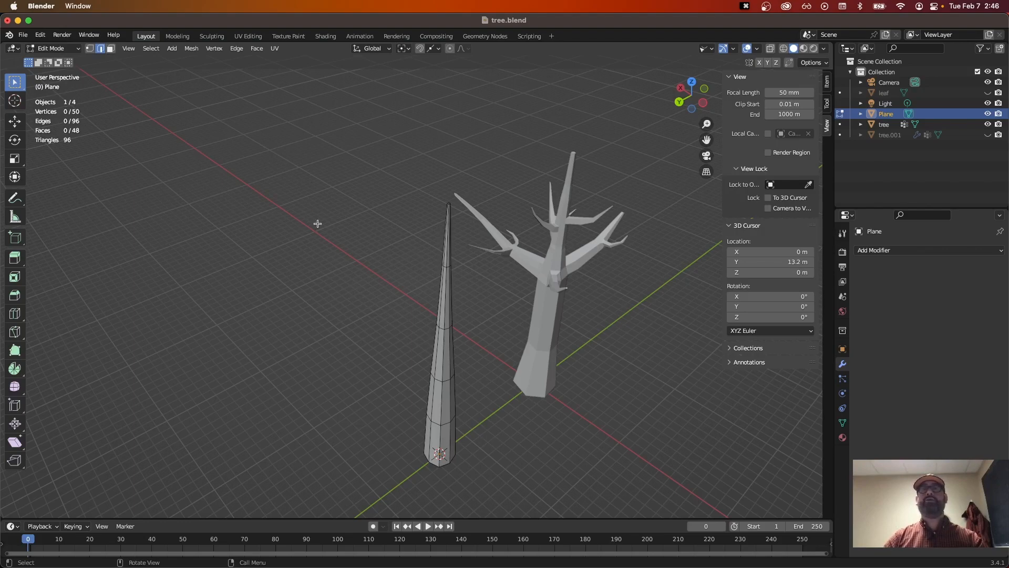
pyautogui.moveTo(362, 340); pyautogui.dragTo(321, 302, button='middle')
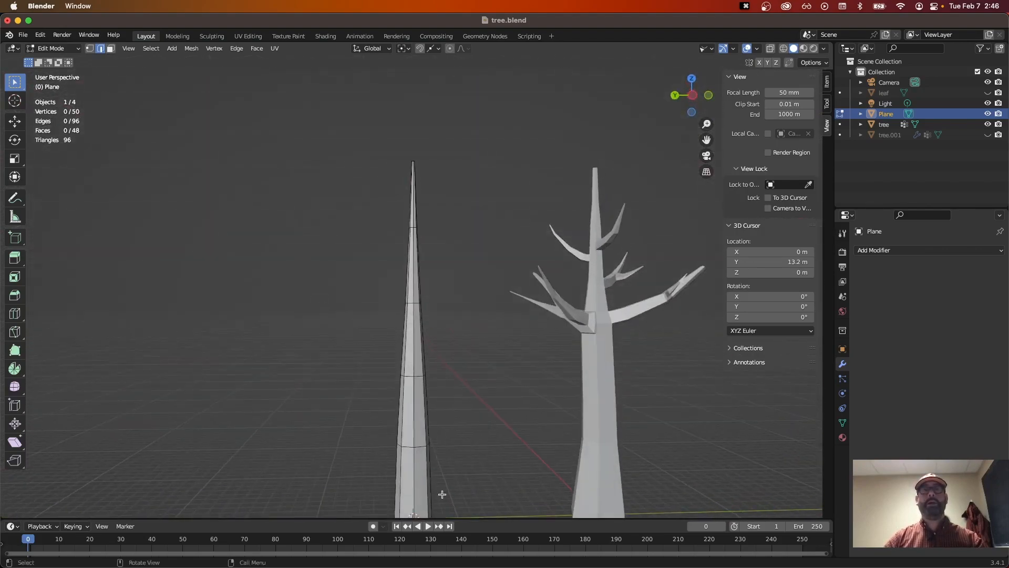
pyautogui.scroll(2, 444, 415)
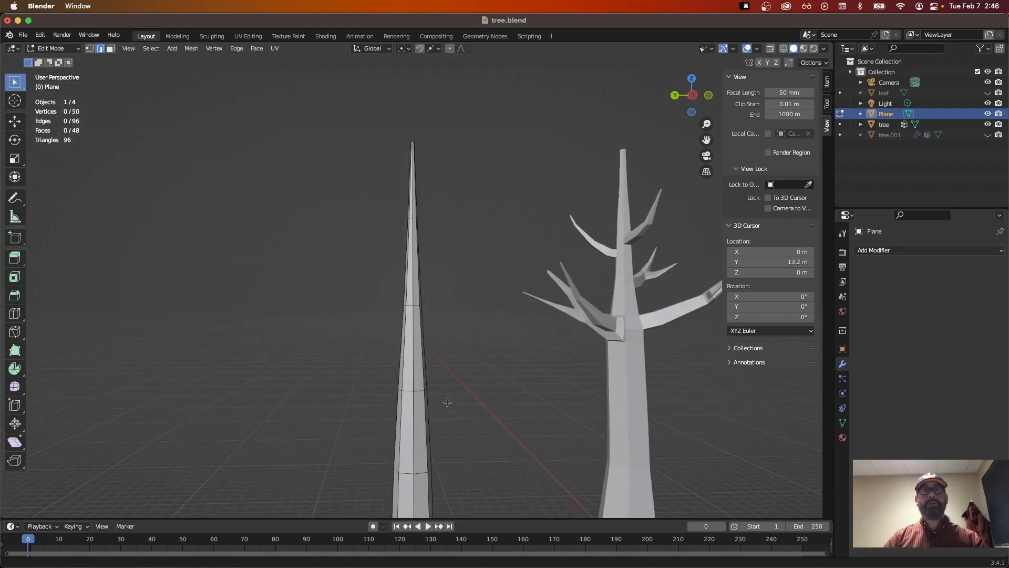
pyautogui.moveTo(448, 439); pyautogui.dragTo(458, 397, button='middle')
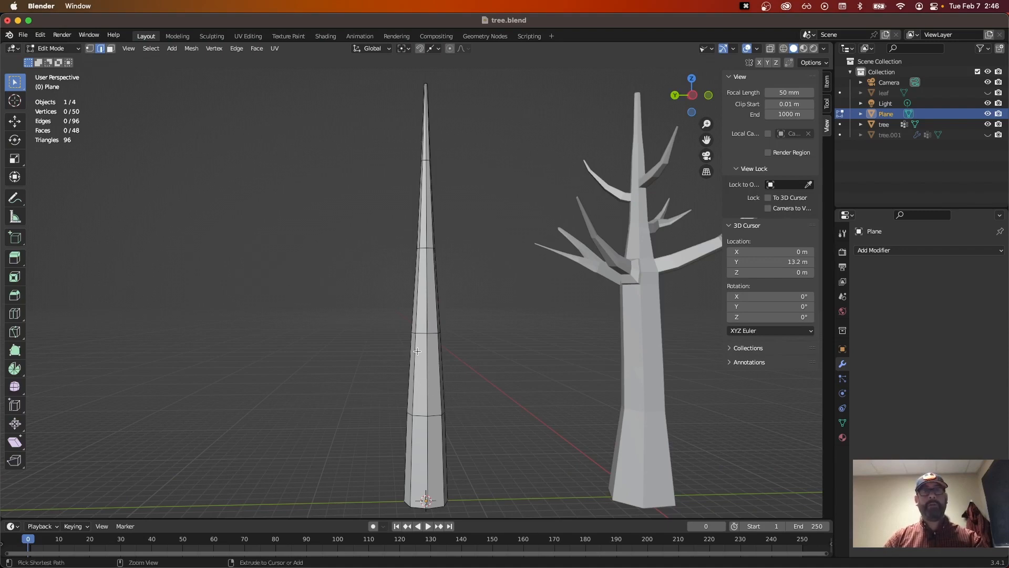
# Step: Add a loop cut around the trunk's second section and slide it up close beneath the section's upper edge loop
pyautogui.press('super+r')
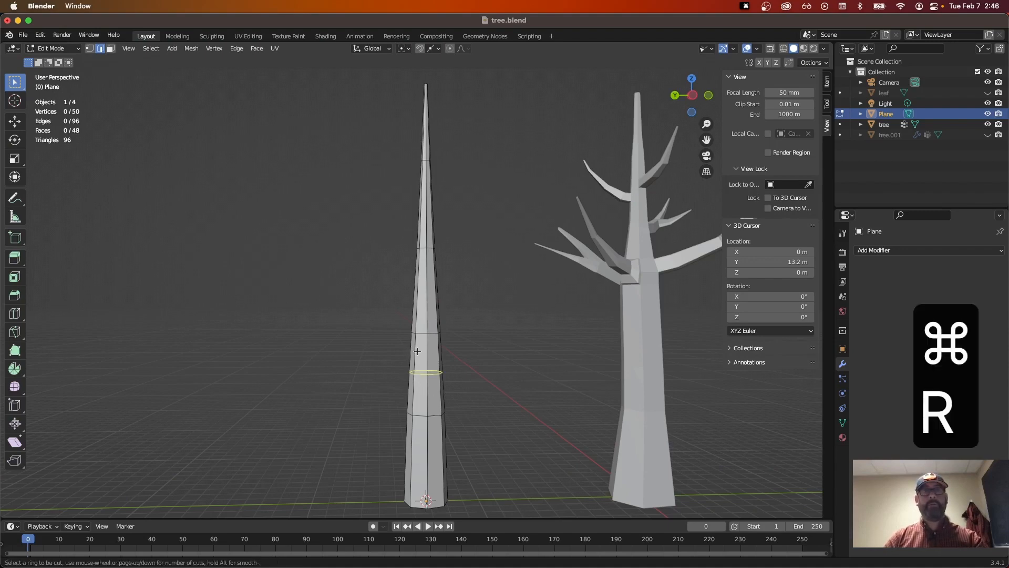
pyautogui.click(428, 375)
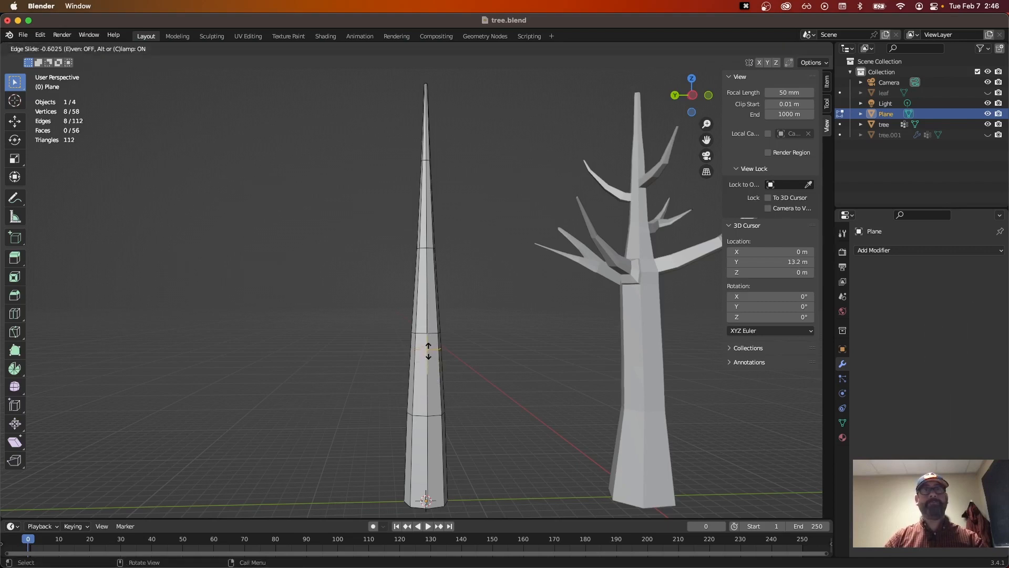
pyautogui.click(476, 352)
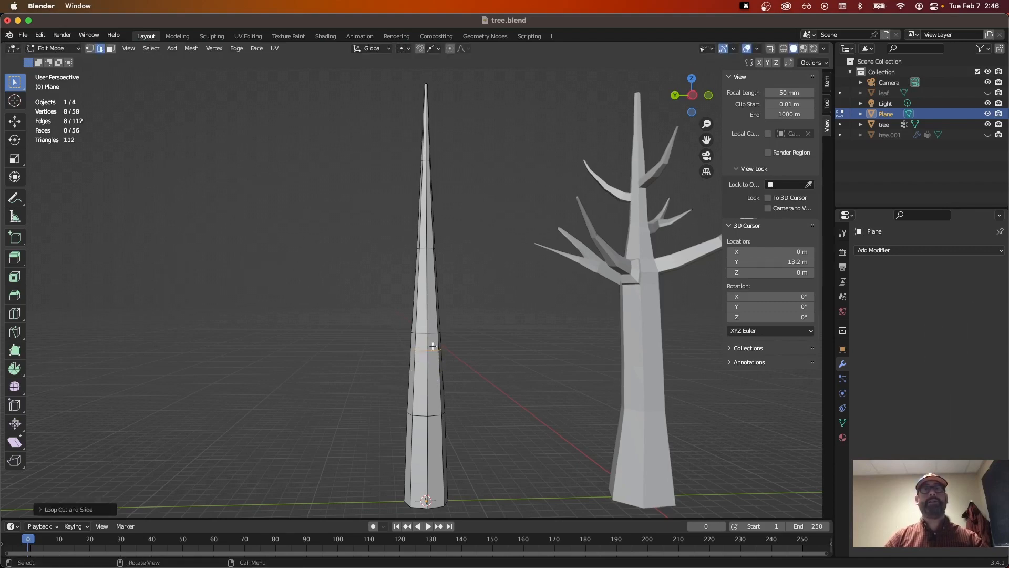
pyautogui.keyDown('alt'); pyautogui.click(458, 394); pyautogui.keyUp('alt')
pyautogui.click(460, 394)
# Step: Switch to face selection and select two adjacent side faces in the narrow band above the new loop cut
pyautogui.moveTo(473, 405); pyautogui.dragTo(505, 412, button='middle')
pyautogui.scroll(2, 504, 416)
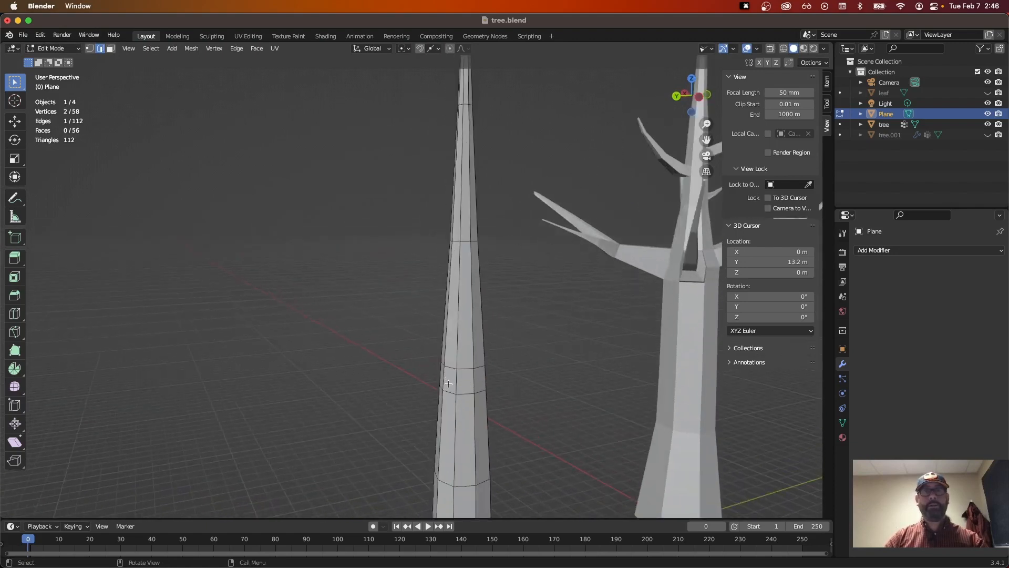
pyautogui.click(111, 49)
pyautogui.click(449, 383)
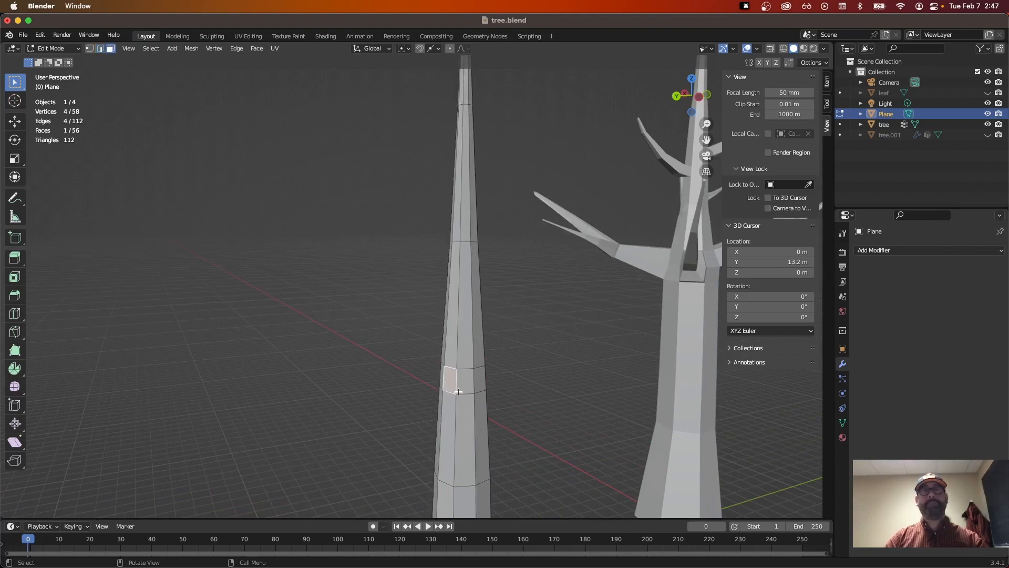
pyautogui.moveTo(449, 383); pyautogui.dragTo(462, 376, button='middle')
pyautogui.keyDown('shift'); pyautogui.click(462, 376); pyautogui.keyUp('shift')
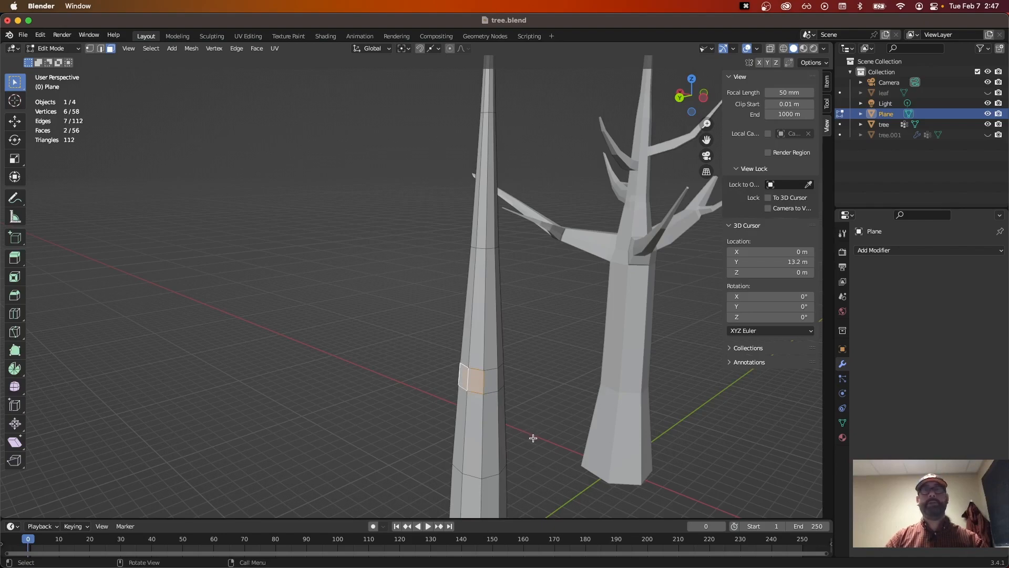
# Step: Extrude the two selected faces outward as a short branch stub and rotate its end faces to angle upward
pyautogui.moveTo(539, 451); pyautogui.dragTo(486, 437, button='middle')
pyautogui.press('e')
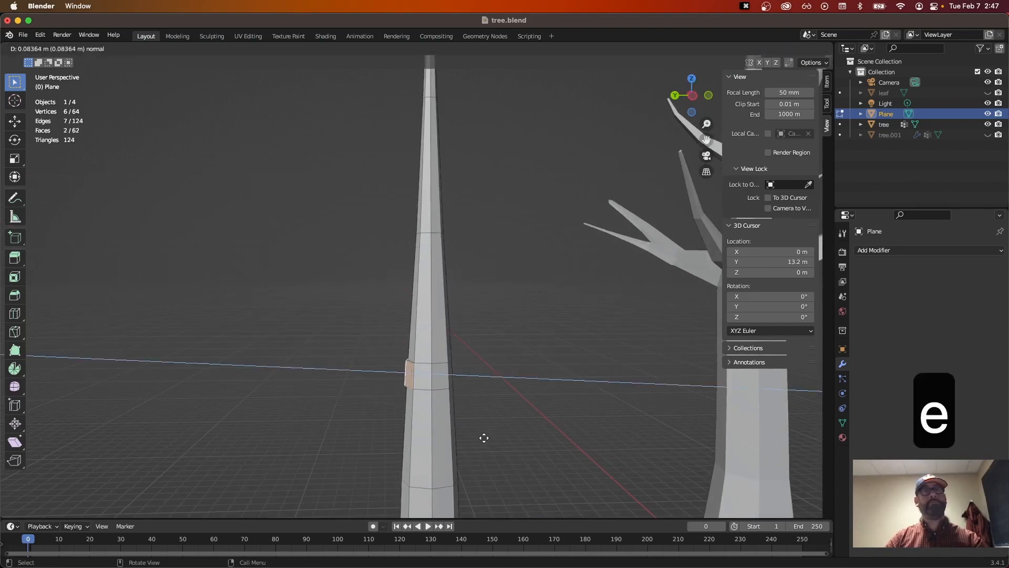
pyautogui.click(477, 437)
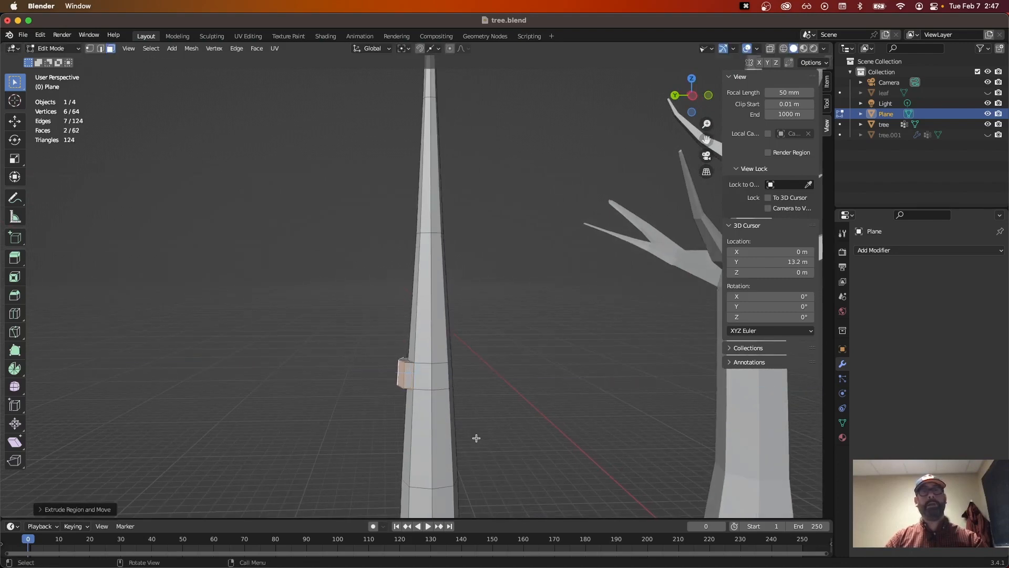
pyautogui.press('r')
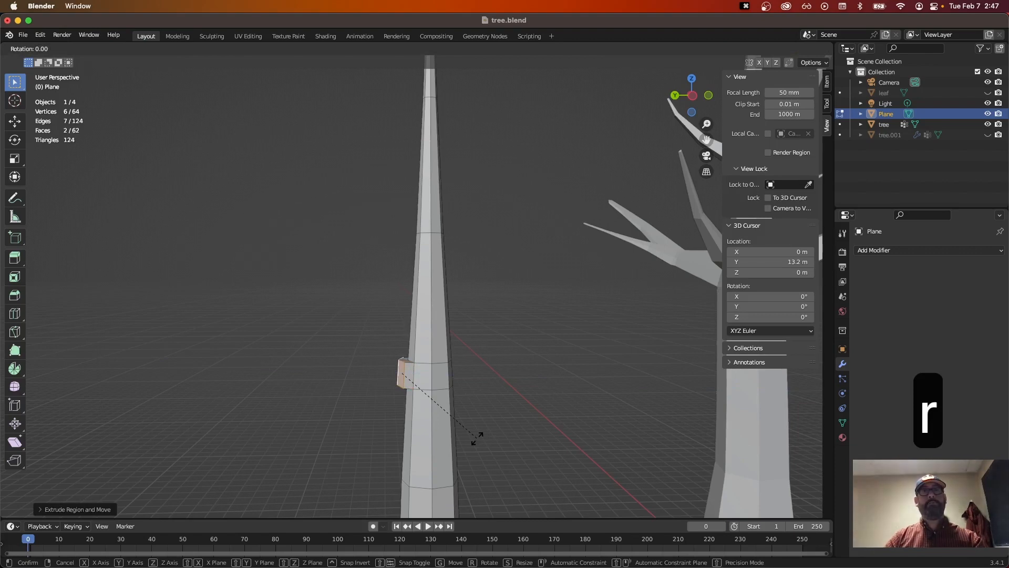
pyautogui.click(439, 440)
# Step: Extrude the branch about 1 m further, scale its end faces down slightly, and rotate them about 21° more upward
pyautogui.press('e')
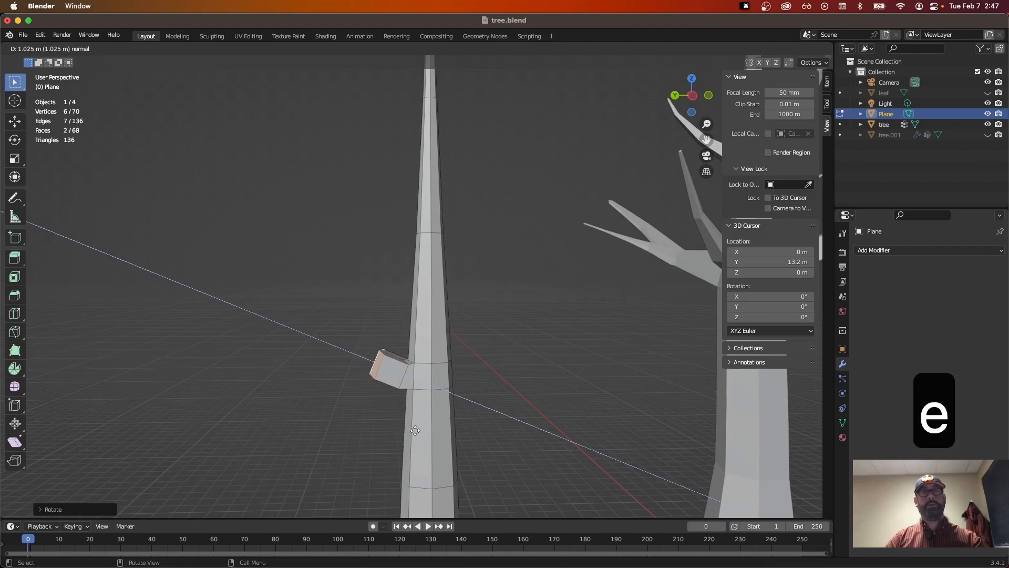
pyautogui.click(415, 430)
pyautogui.press('s')
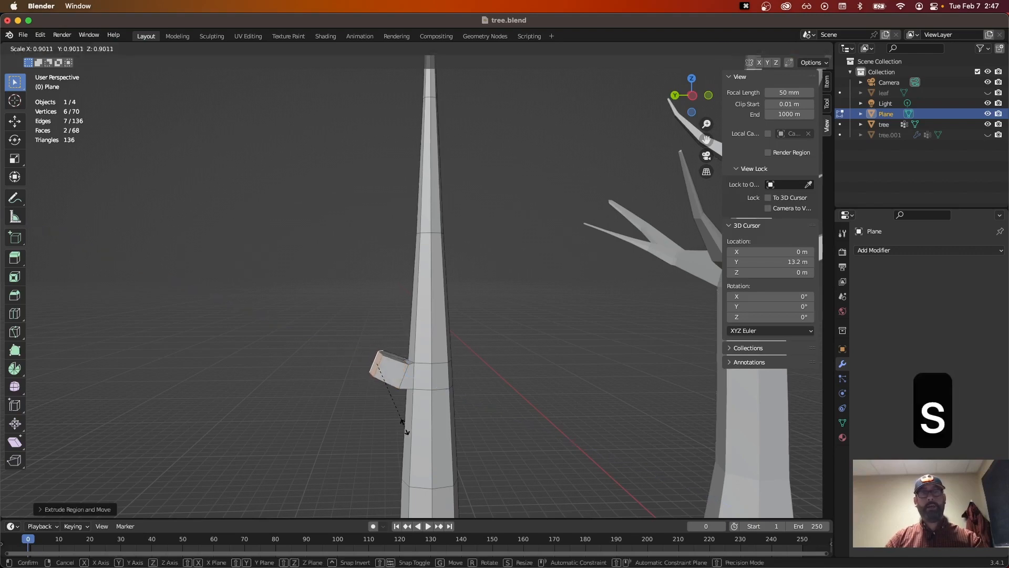
pyautogui.click(381, 423)
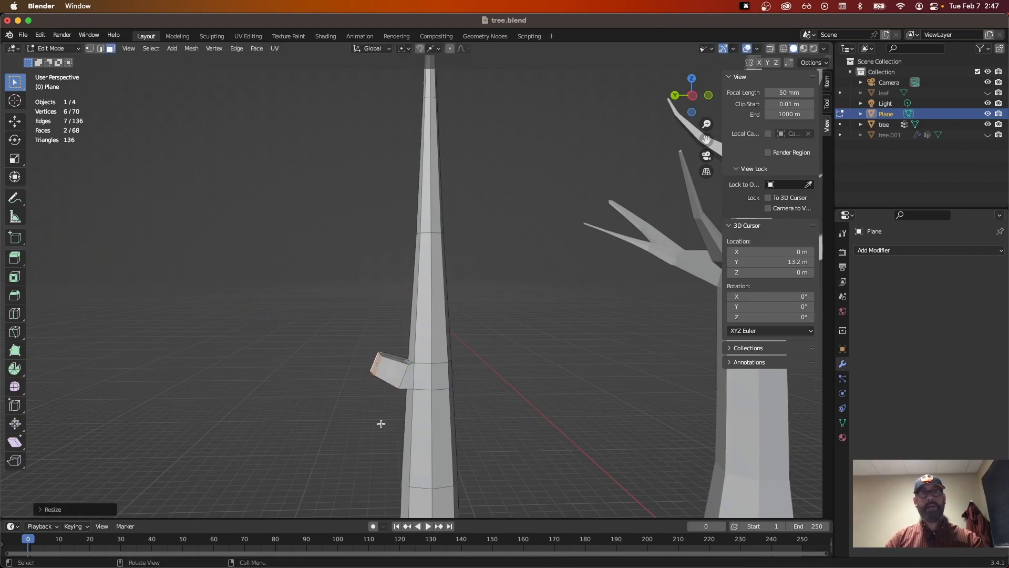
pyautogui.press('r')
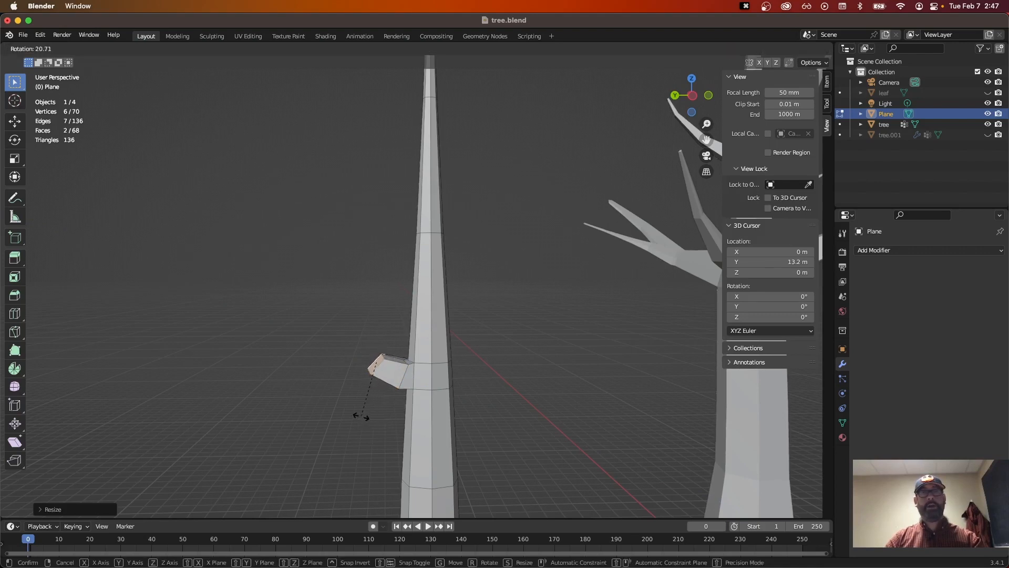
pyautogui.click(361, 416)
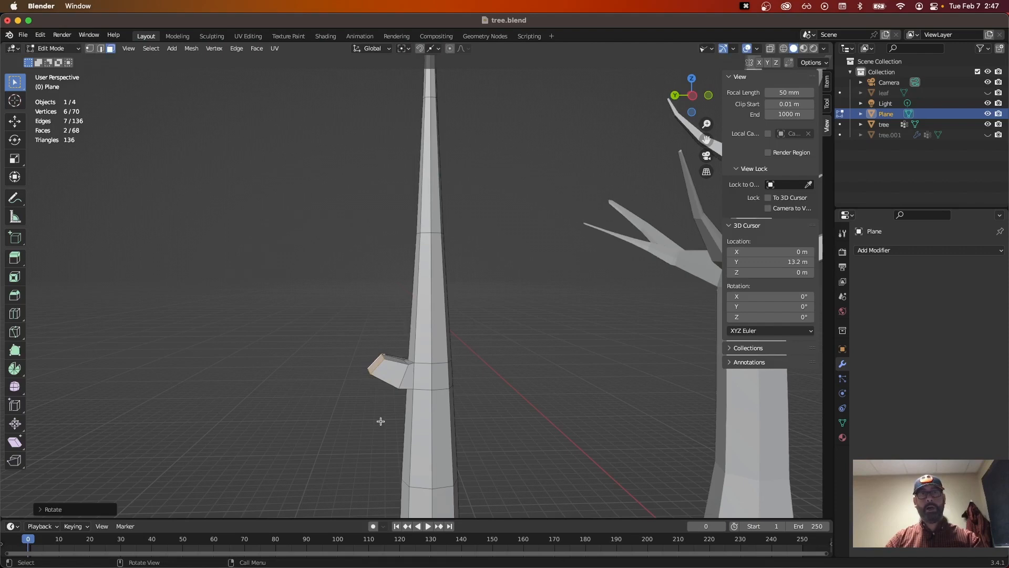
# Step: Extrude another branch segment, scale its end faces to about 0.7, and rotate them slightly further upward
pyautogui.press('e')
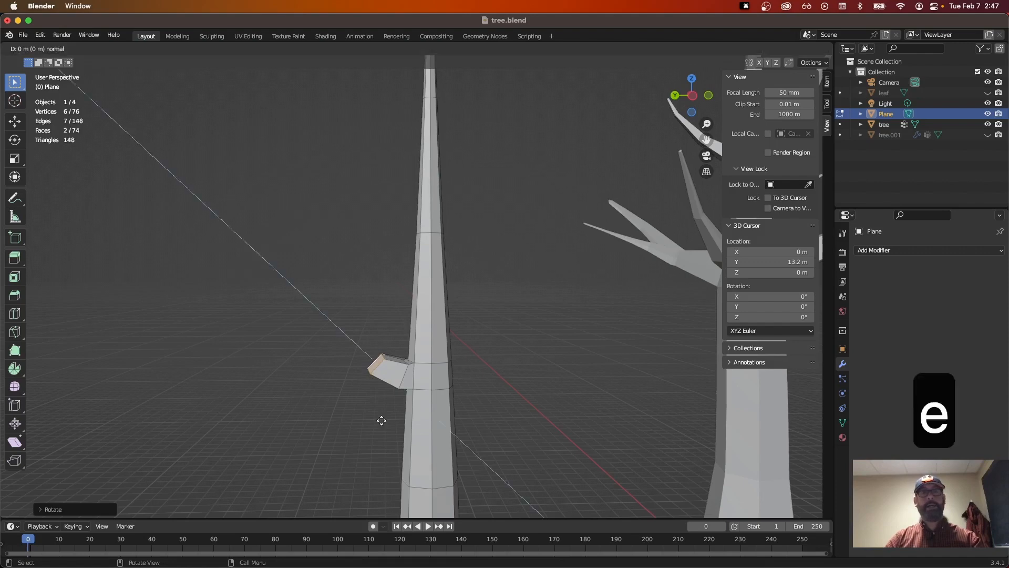
pyautogui.click(352, 393)
pyautogui.press('s')
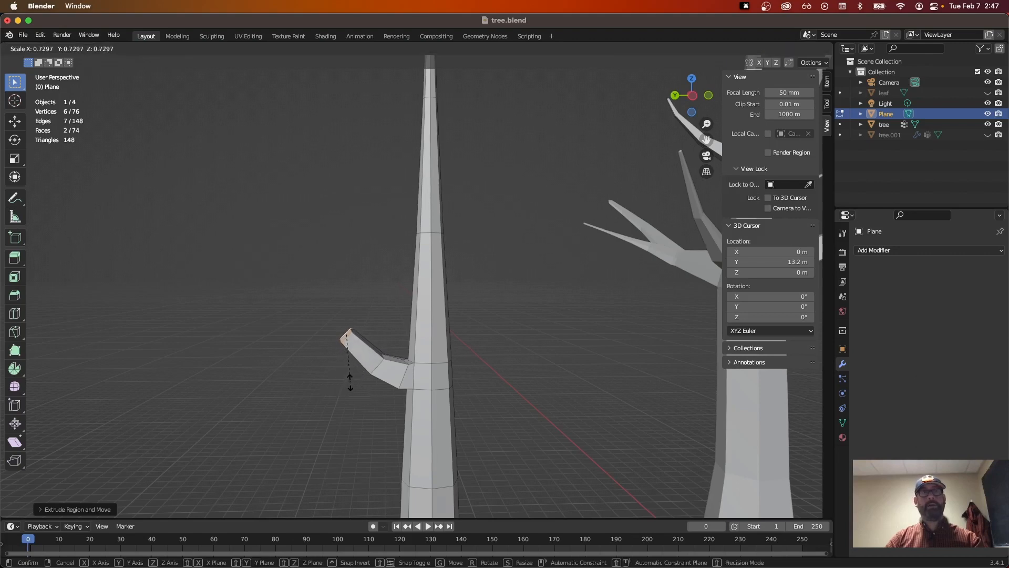
pyautogui.click(356, 377)
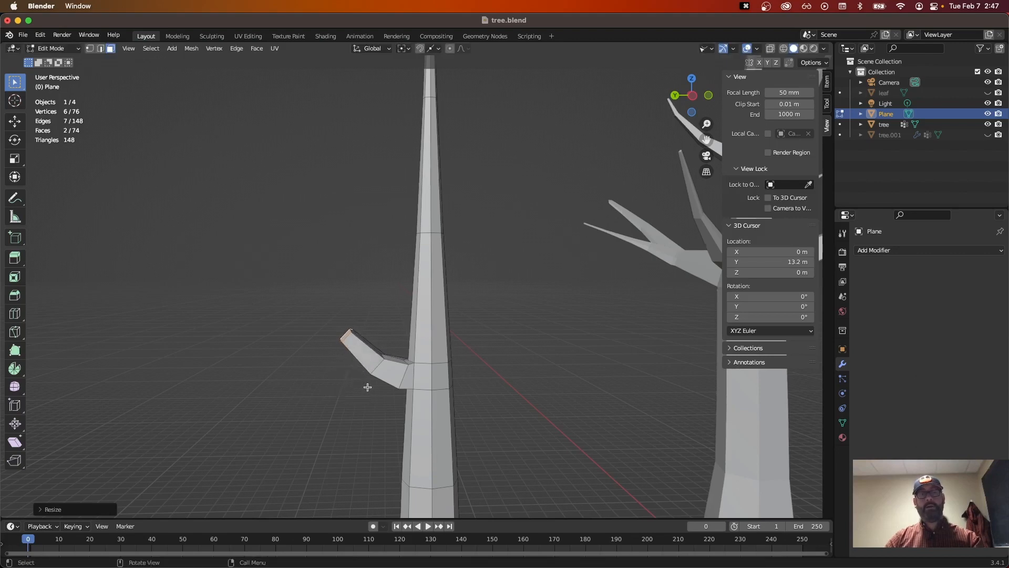
pyautogui.press('r')
pyautogui.click(357, 384)
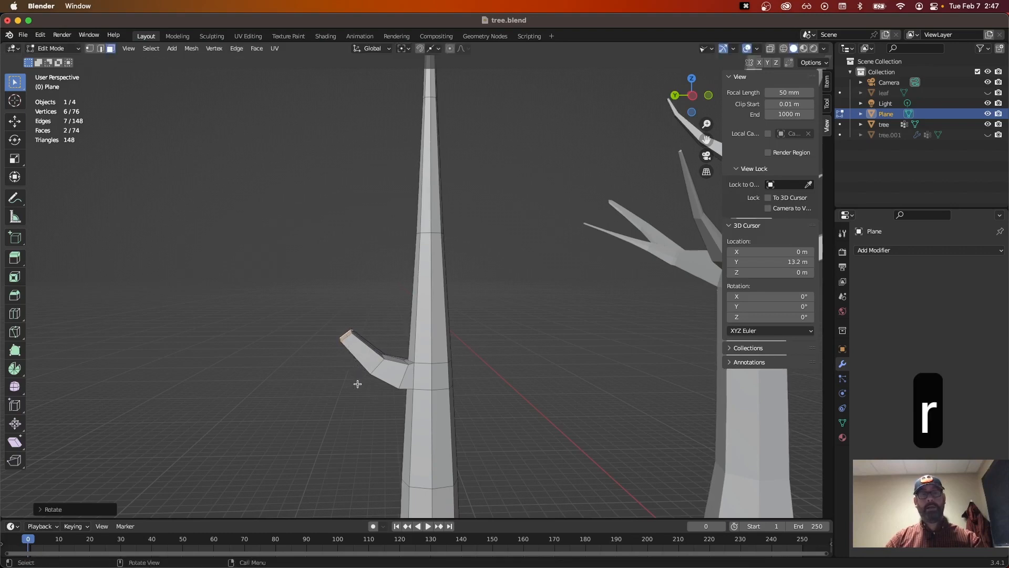
# Step: Extrude a last, longer branch segment and scale its end faces down to a pointed tip
pyautogui.press('e')
pyautogui.click(314, 334)
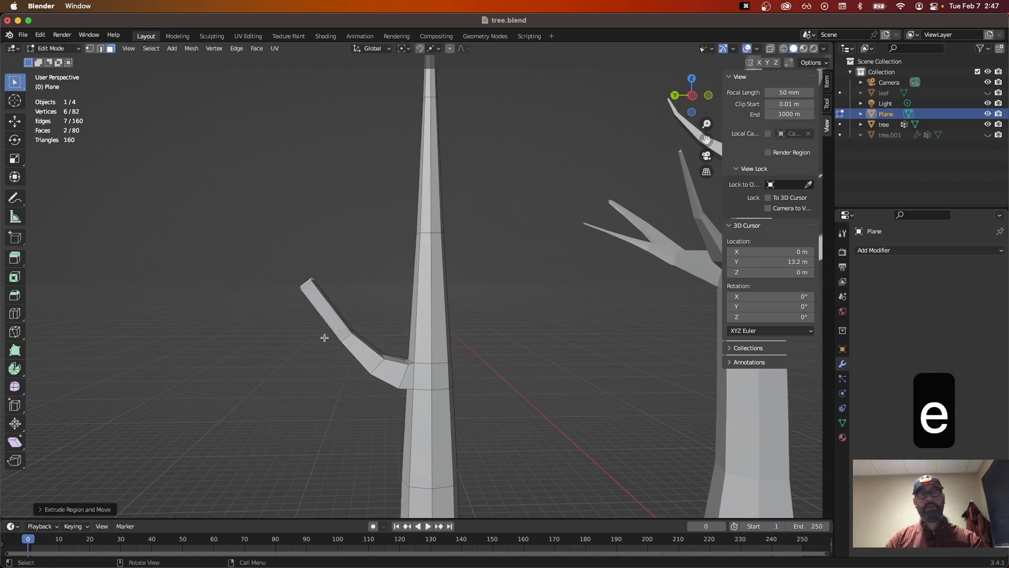
pyautogui.press('s')
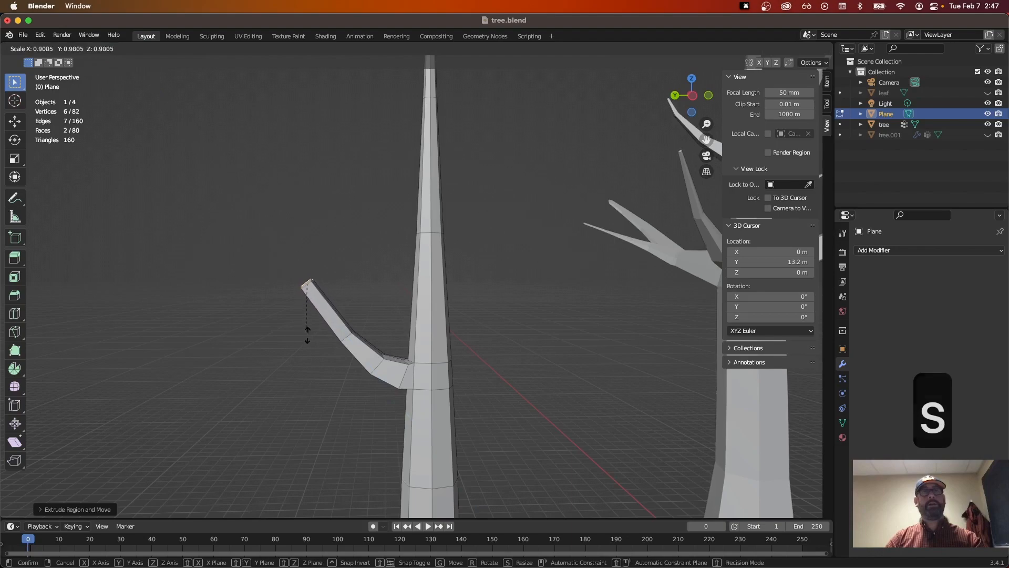
pyautogui.click(310, 305)
pyautogui.moveTo(333, 367); pyautogui.dragTo(347, 393, button='middle')
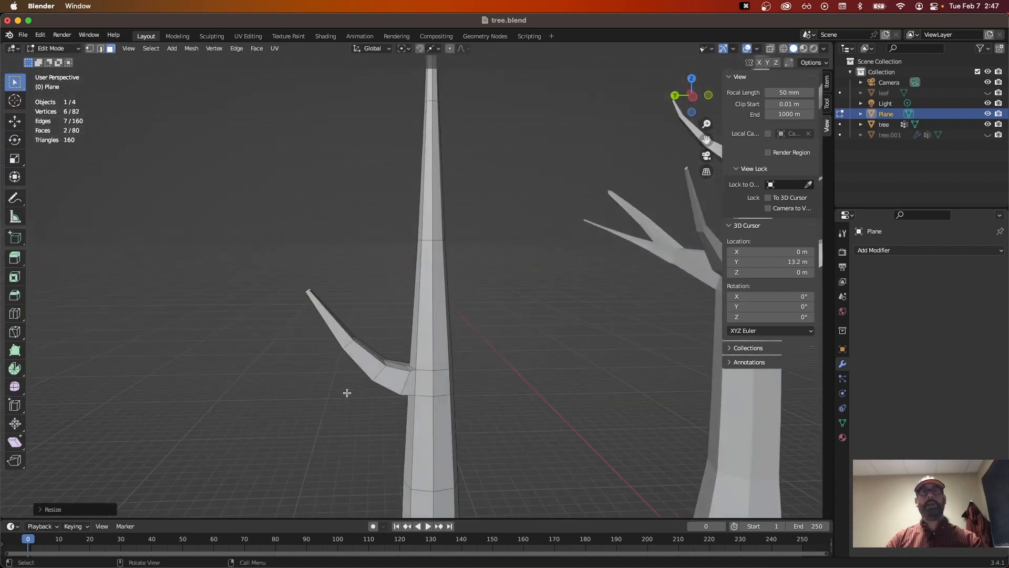
pyautogui.scroll(-2, 362, 409)
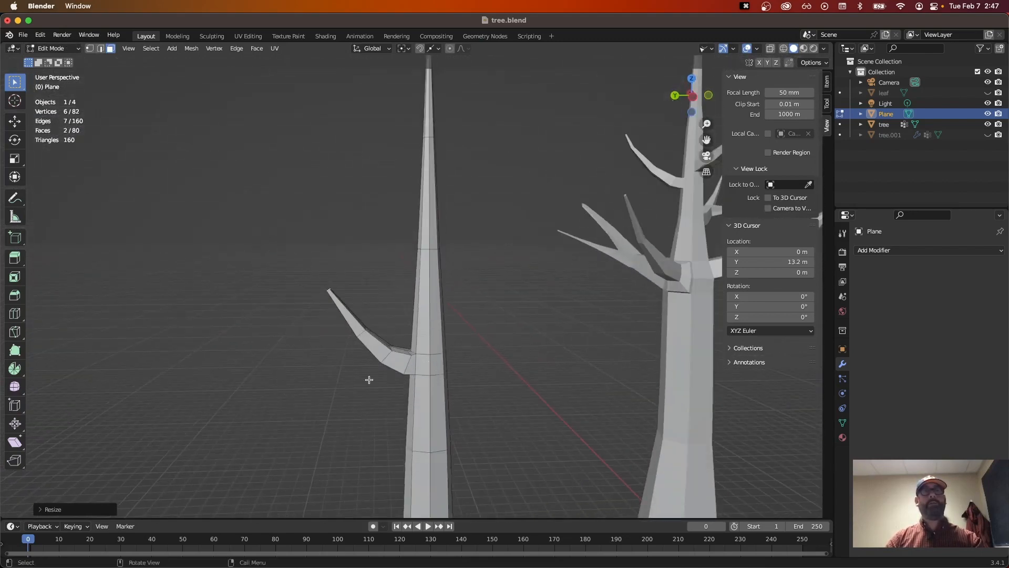
# Step: Undo the whole branch back to the two selected faces on the trunk
pyautogui.press('super+z')
pyautogui.press('super+z')
pyautogui.press('super+z')
pyautogui.press('super+z')
pyautogui.press('super+z')
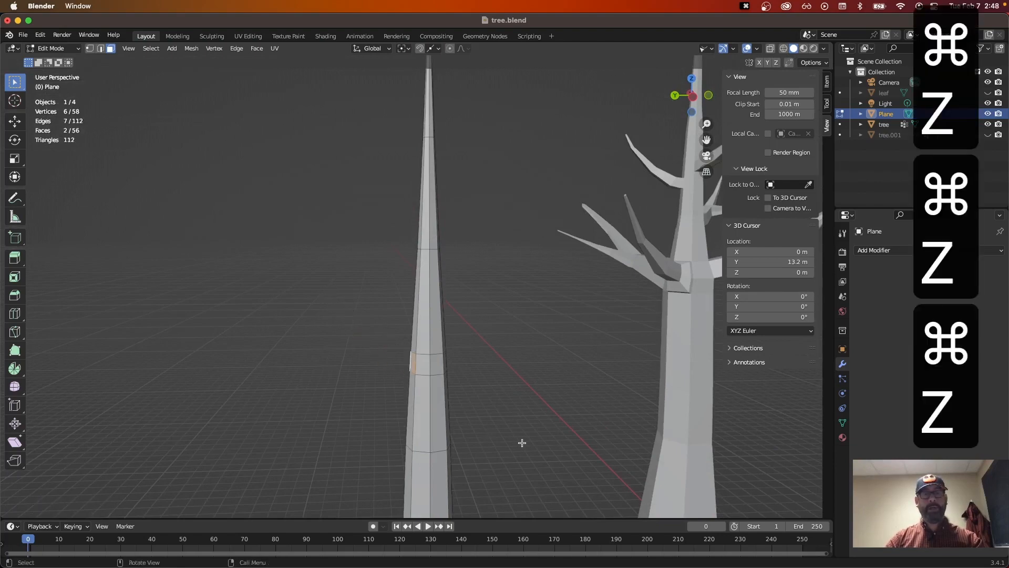
# Step: Extrude the two selected trunk faces about 1.2 m outward as a branch base and rotate the end faces slightly upward
pyautogui.press('e')
pyautogui.click(497, 443)
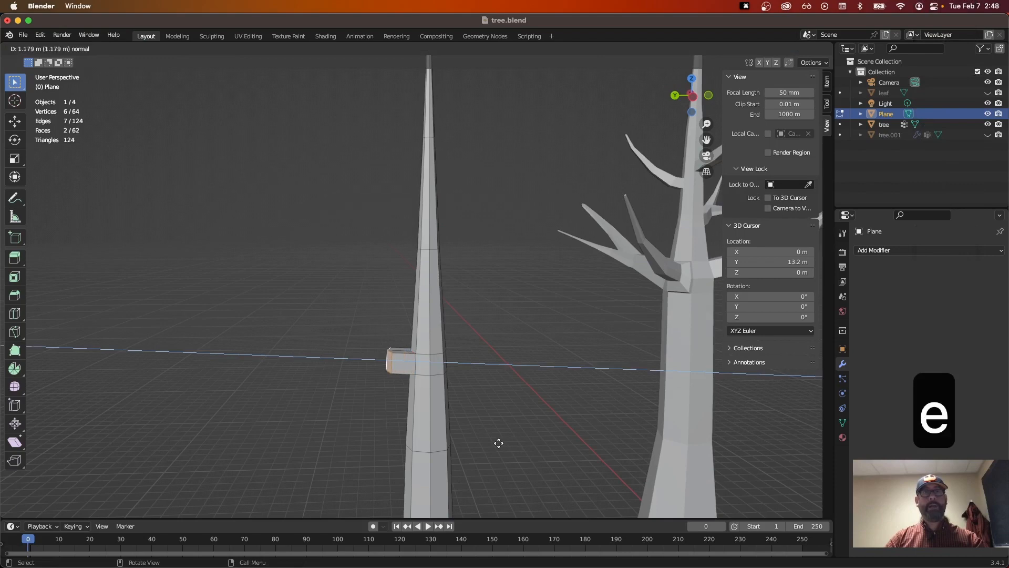
pyautogui.press('r')
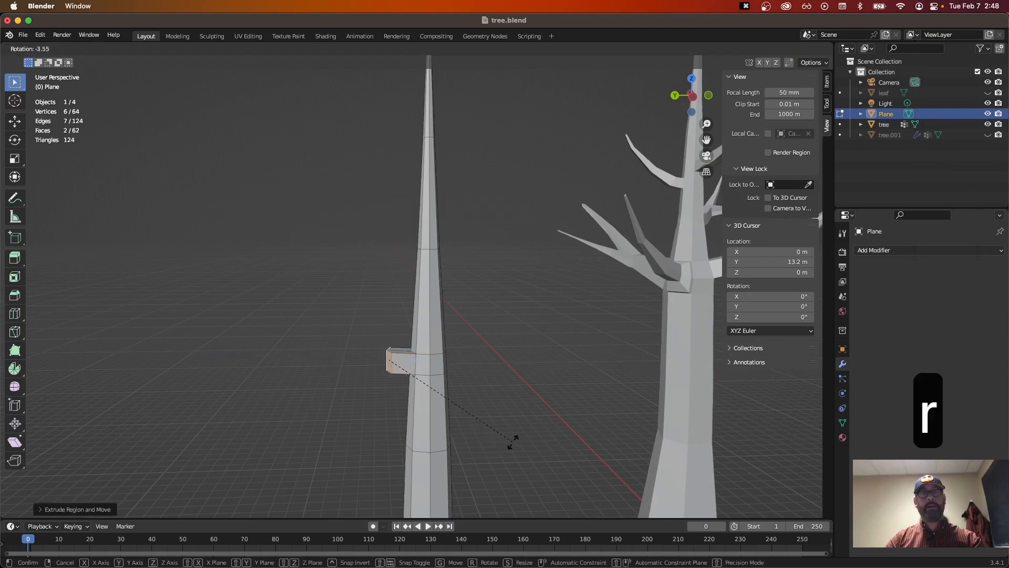
pyautogui.click(468, 441)
# Step: Extrude the branch about 3.2 m further and scale its end faces down to roughly 0.66
pyautogui.press('e')
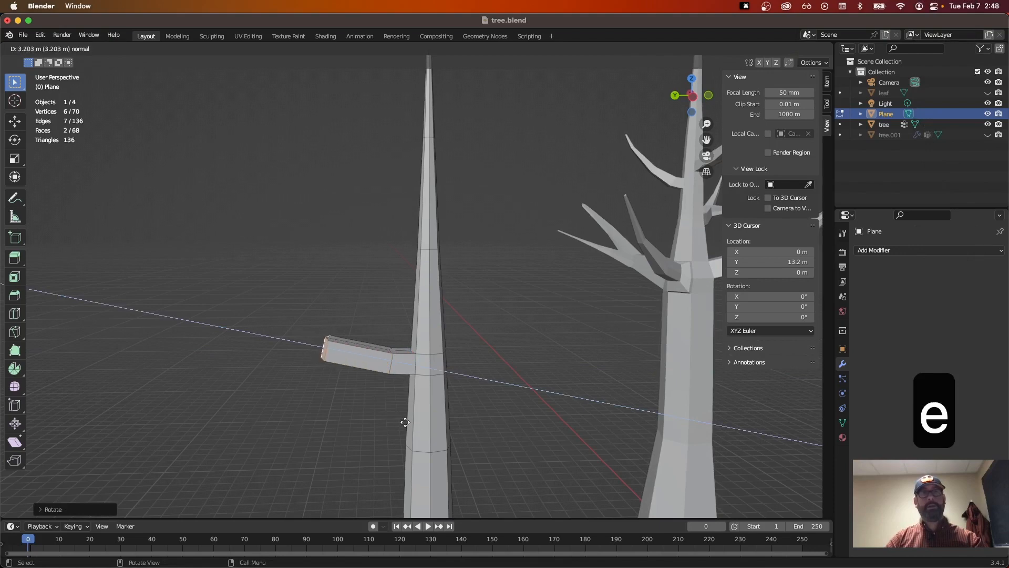
pyautogui.click(405, 422)
pyautogui.press('s')
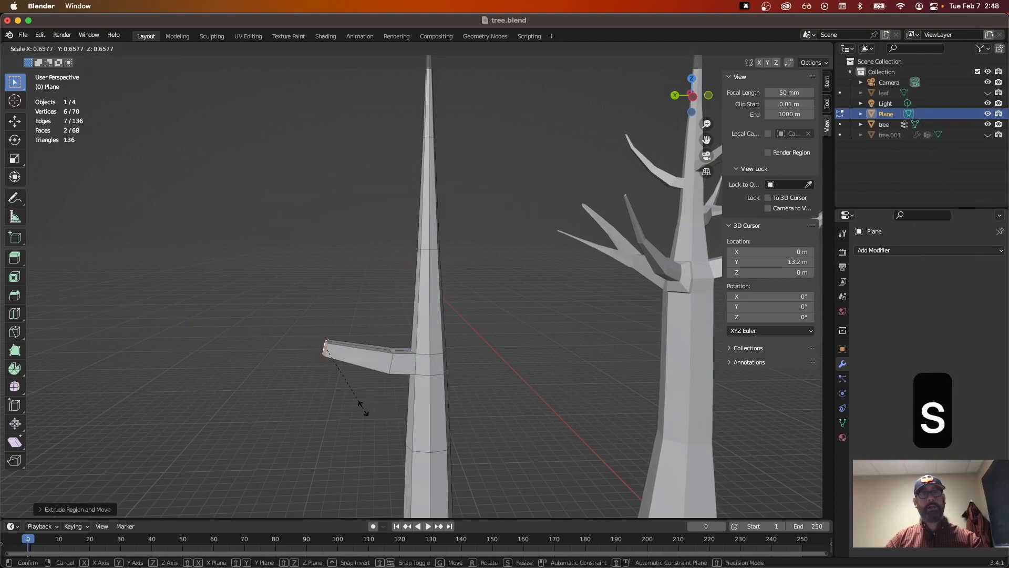
pyautogui.click(371, 408)
# Step: Extrude a third branch segment a little over 2.6 m long and rotate its end faces slightly further upward
pyautogui.press('e')
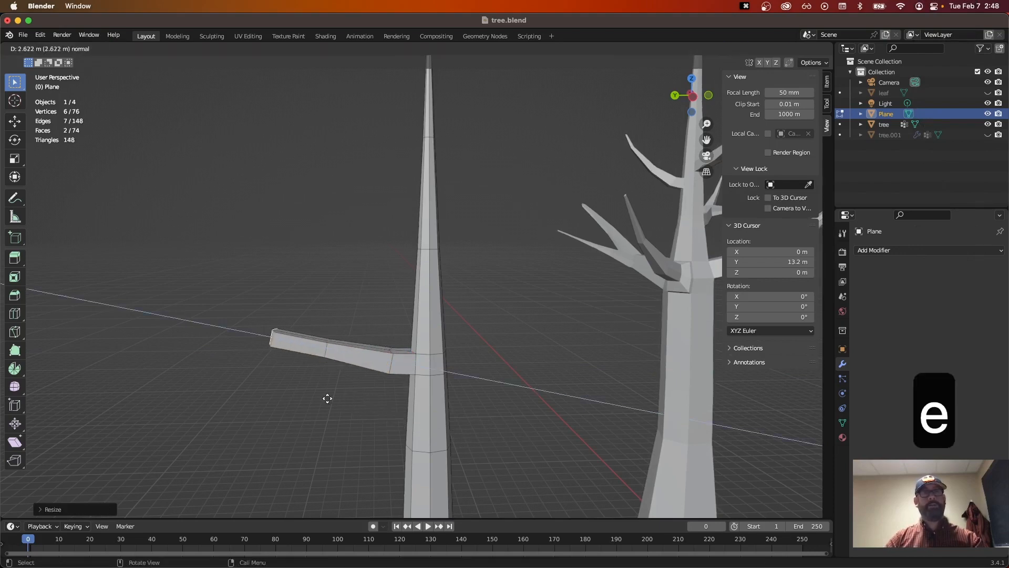
pyautogui.click(324, 398)
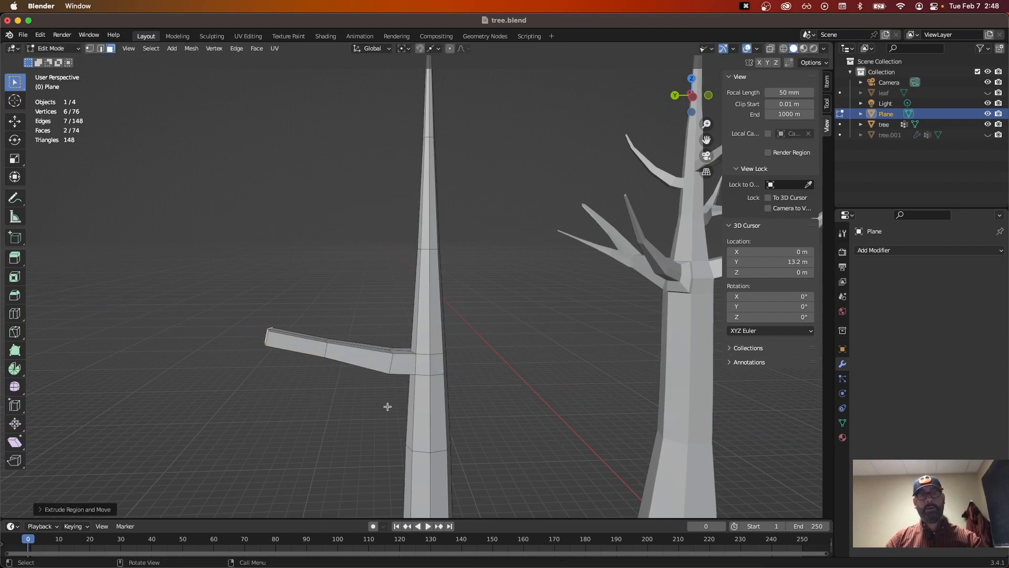
pyautogui.press('r')
pyautogui.click(344, 405)
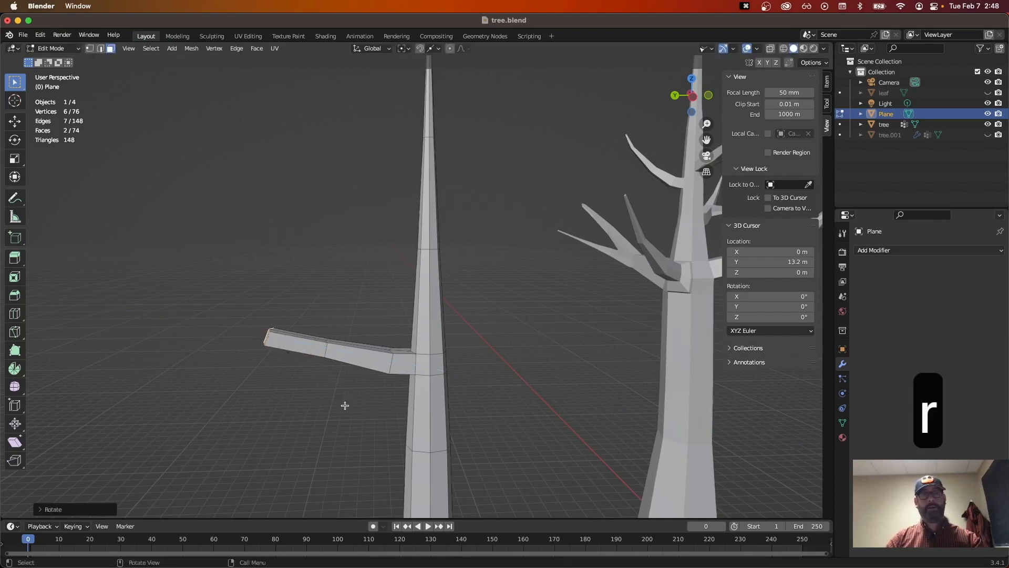
# Step: Extrude another upward-angled branch segment and scale its end faces to about 0.68
pyautogui.press('e')
pyautogui.click(291, 380)
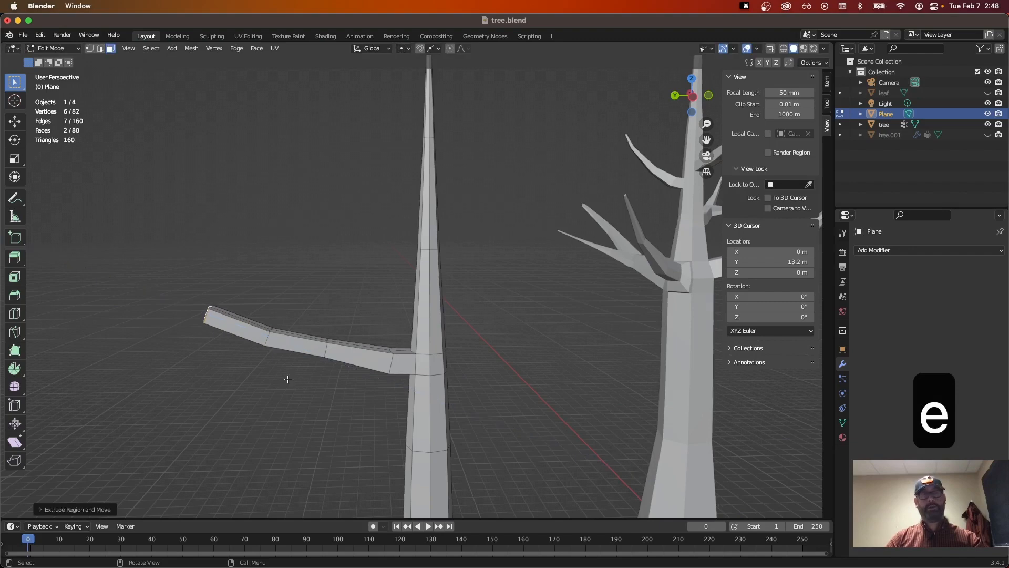
pyautogui.press('s')
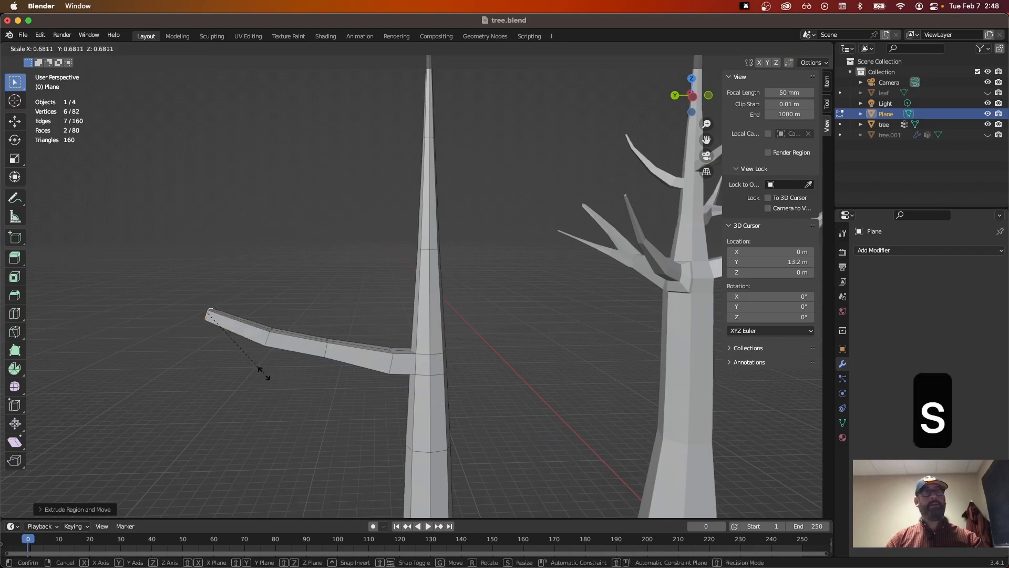
pyautogui.click(261, 372)
# Step: Extrude the outermost branch segment and scale its end faces to less than half their size to form the tip
pyautogui.press('e')
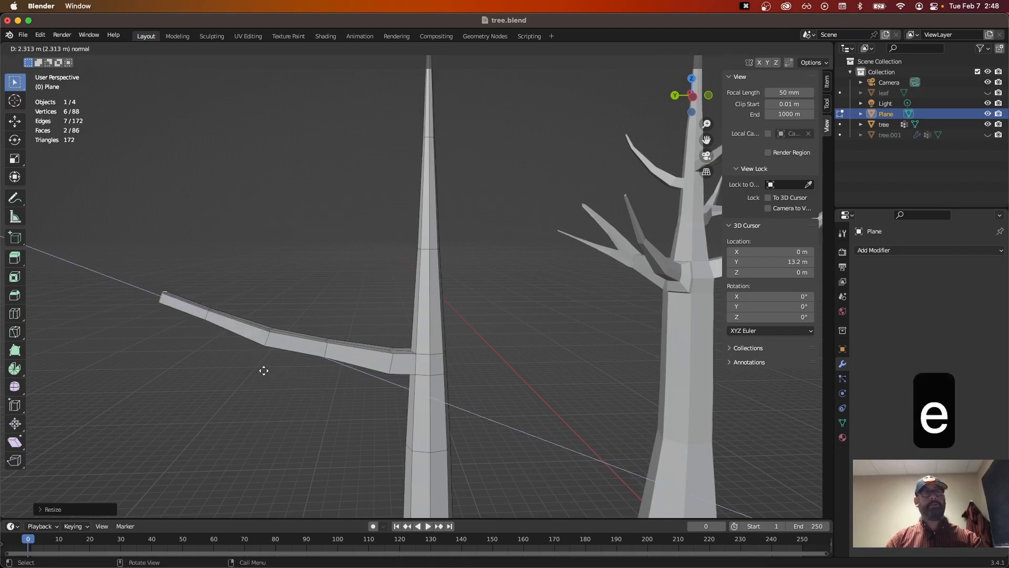
pyautogui.click(264, 367)
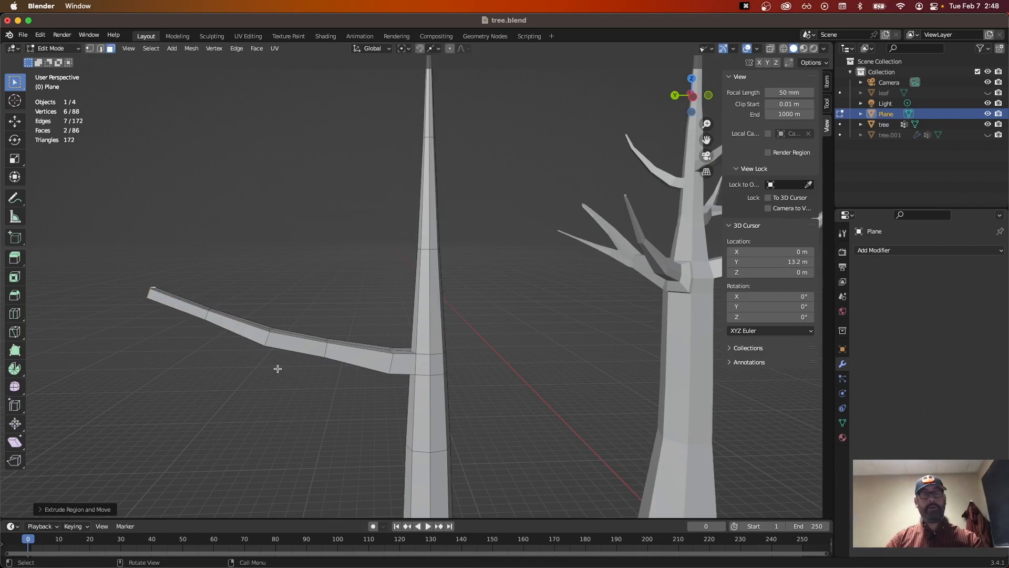
pyautogui.press('s')
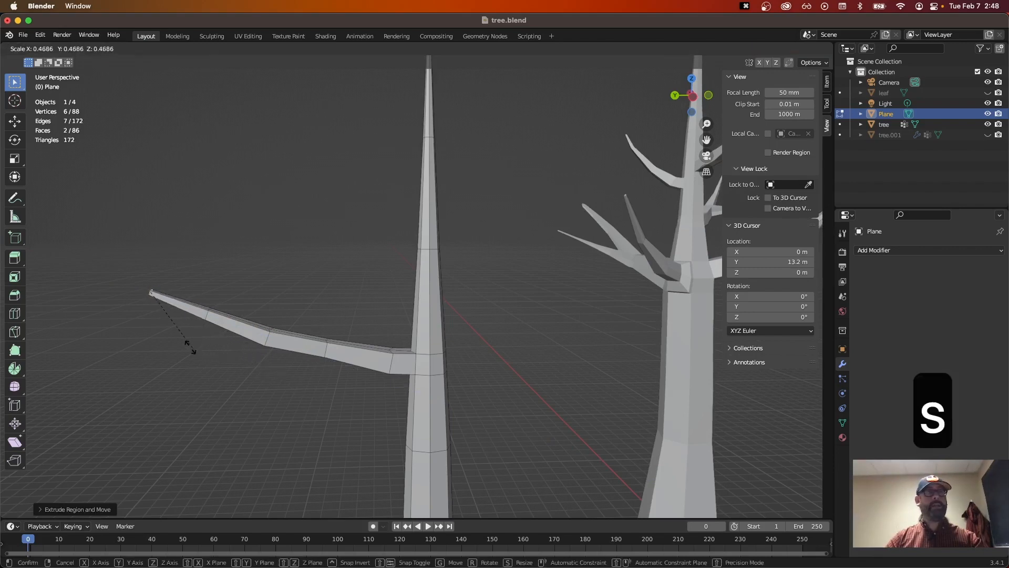
pyautogui.click(179, 341)
# Step: Switch the new tree to Object Mode and add a Subdivision Surface modifier to it
pyautogui.moveTo(185, 343); pyautogui.dragTo(599, 405, button='middle')
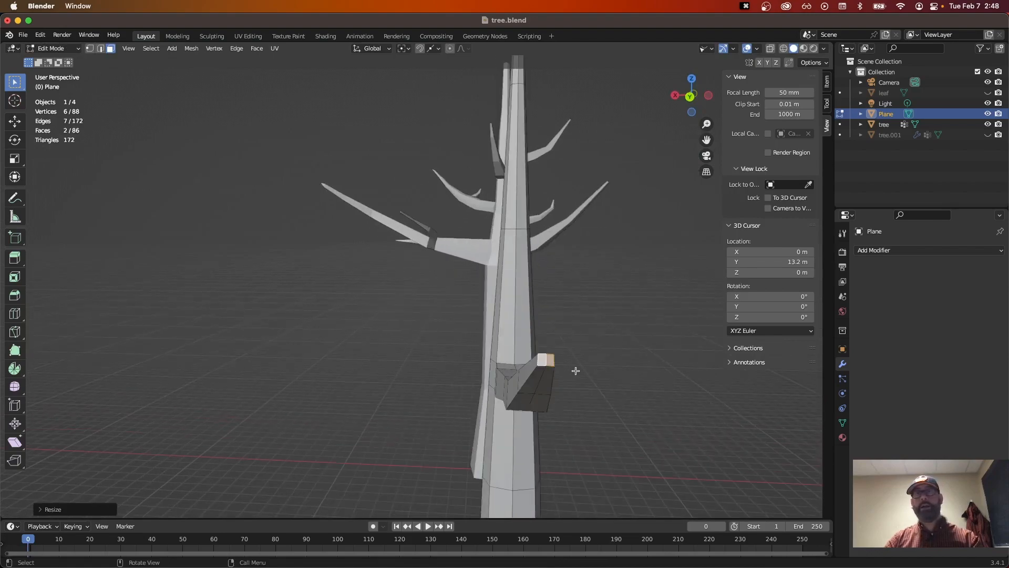
pyautogui.moveTo(576, 367); pyautogui.dragTo(459, 371, button='middle')
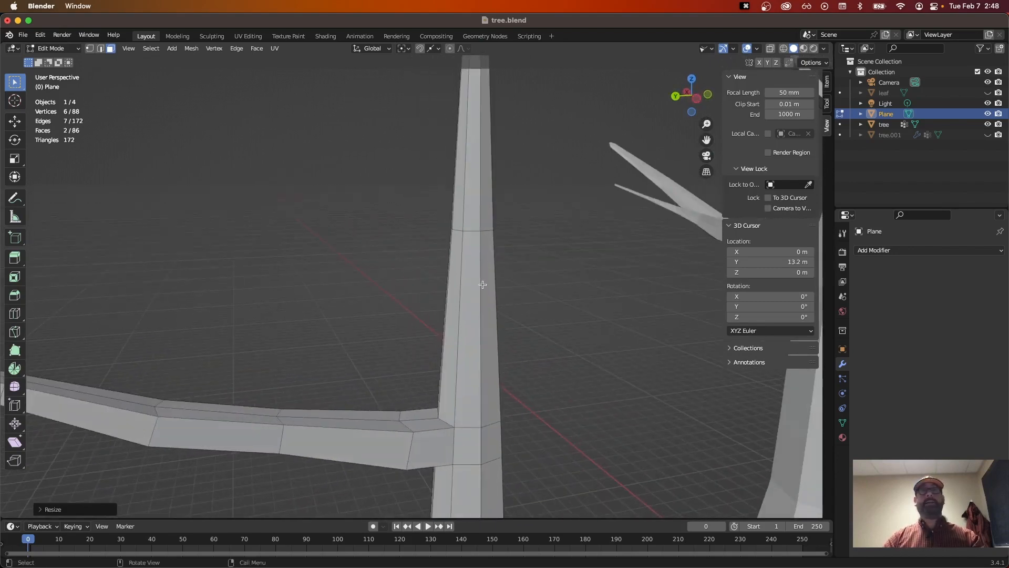
pyautogui.click(465, 278)
pyautogui.press('Tab')
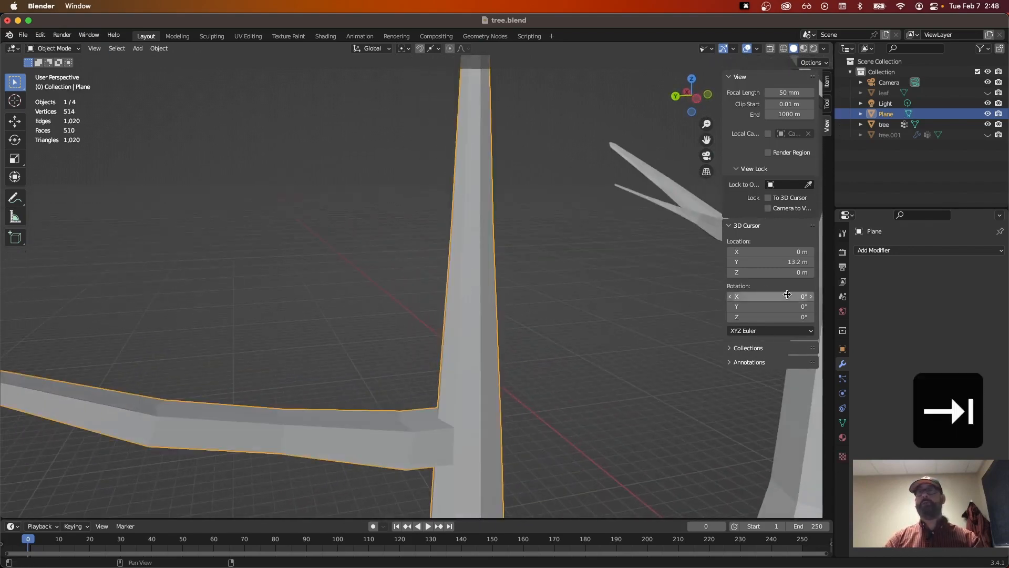
pyautogui.click(970, 252)
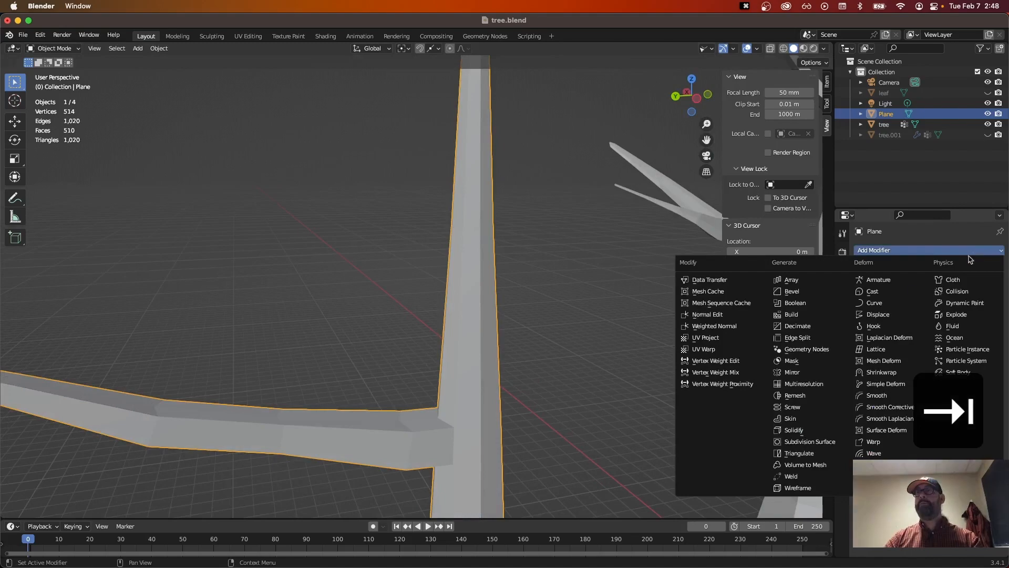
pyautogui.click(812, 443)
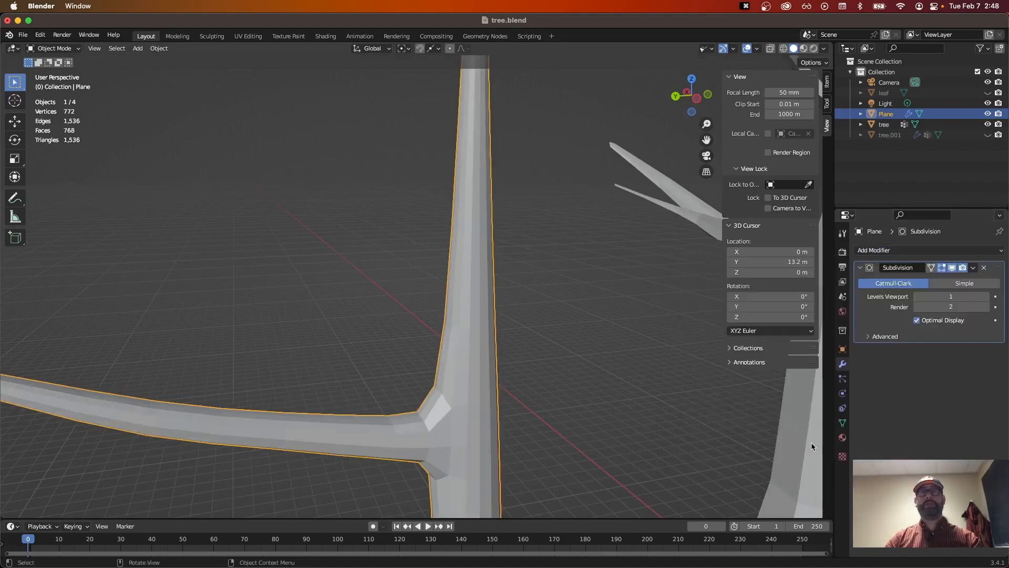
# Step: Compare the tree with and without subdivision smoothing, then leave the modifier's viewport display off
pyautogui.moveTo(513, 429); pyautogui.dragTo(484, 402, button='middle')
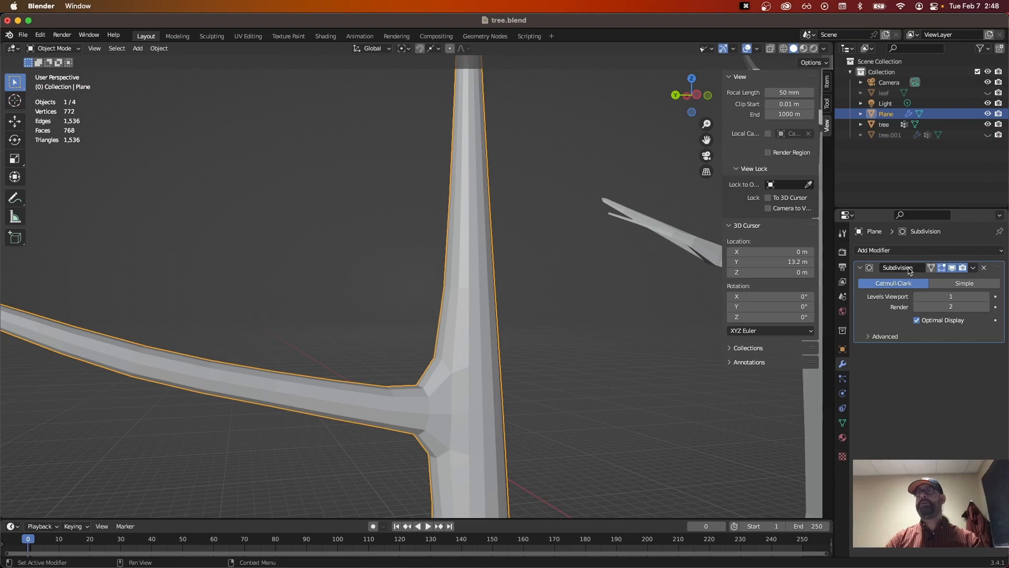
pyautogui.click(953, 268)
pyautogui.click(953, 268)
pyautogui.click(952, 269)
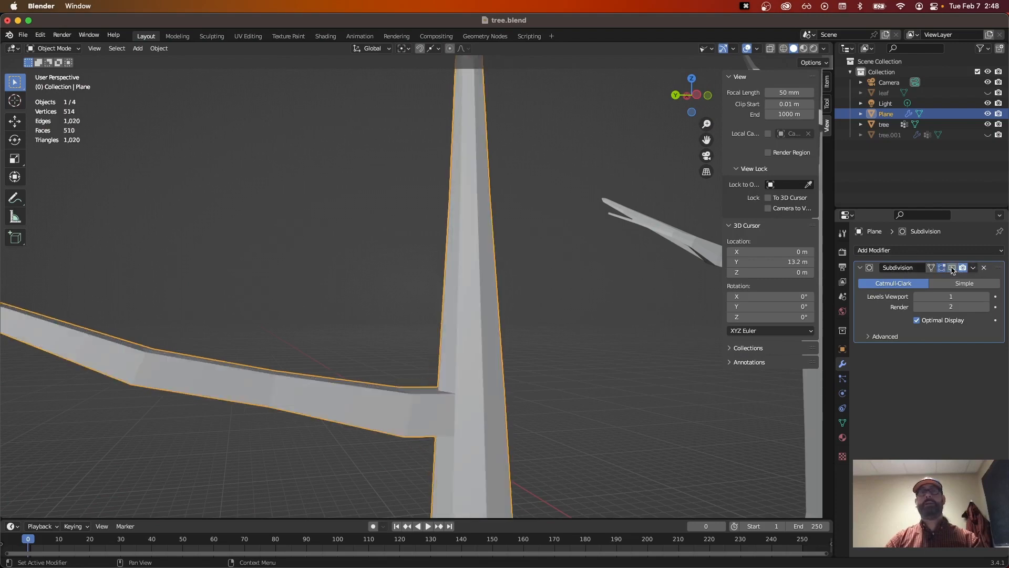
pyautogui.click(953, 269)
pyautogui.click(953, 268)
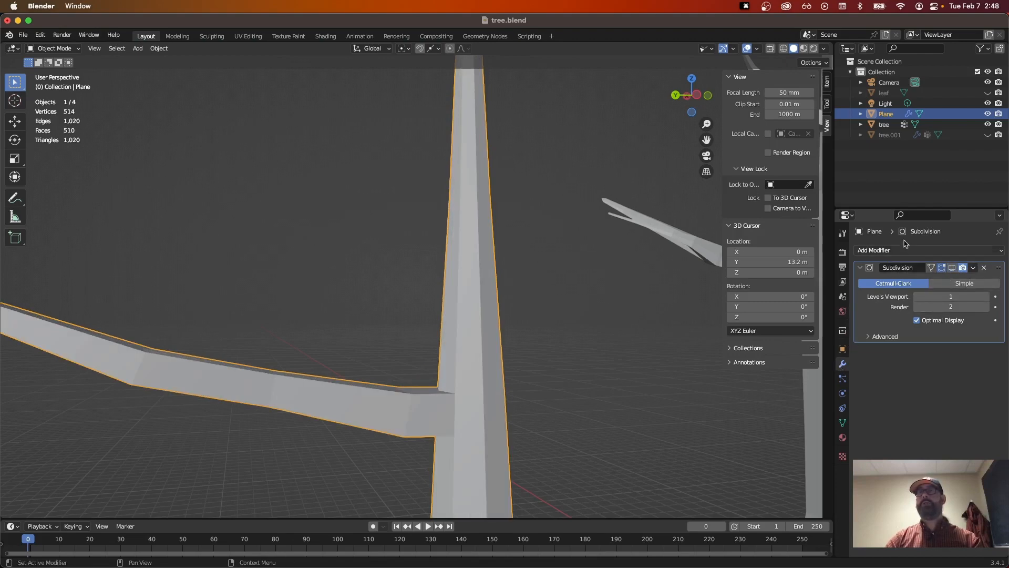
# Step: Return to Edit Mode and add a loop cut to the branch's second segment, sliding it about 0.6 toward the outer end
pyautogui.scroll(-5, 667, 372)
pyautogui.moveTo(667, 372); pyautogui.dragTo(317, 357, button='middle')
pyautogui.scroll(5, 462, 386)
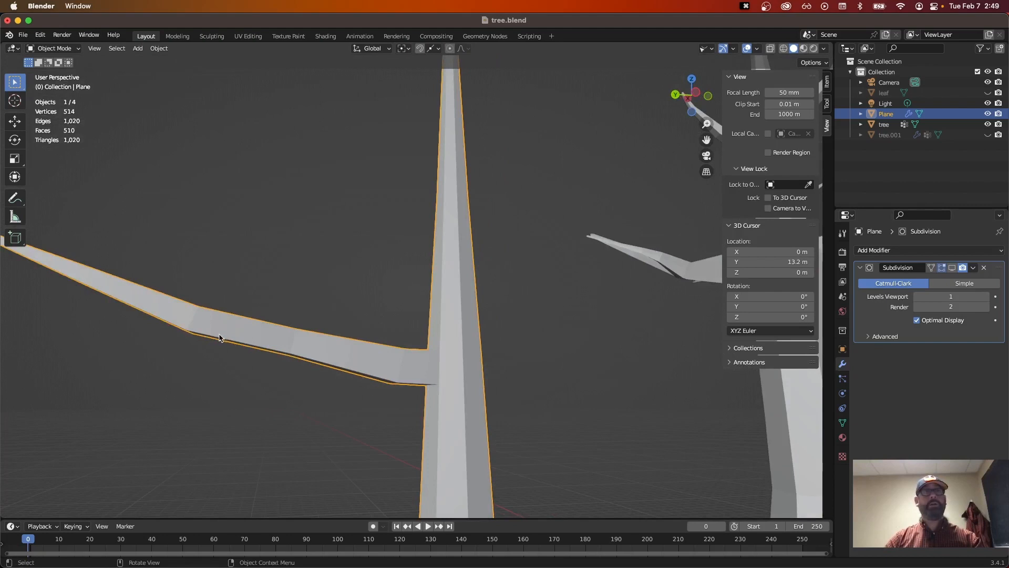
pyautogui.press('Tab')
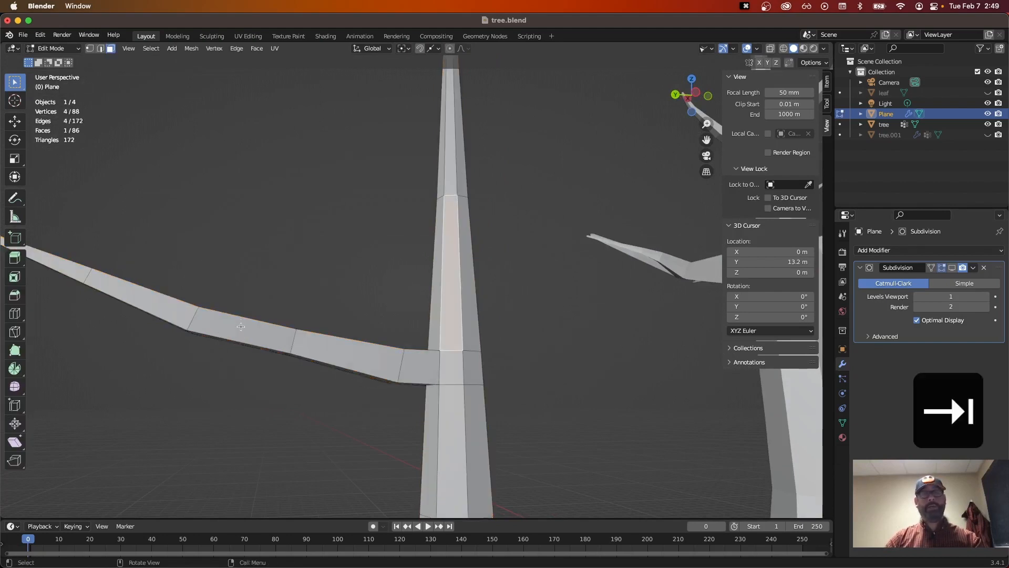
pyautogui.moveTo(240, 326); pyautogui.dragTo(243, 347, button='middle')
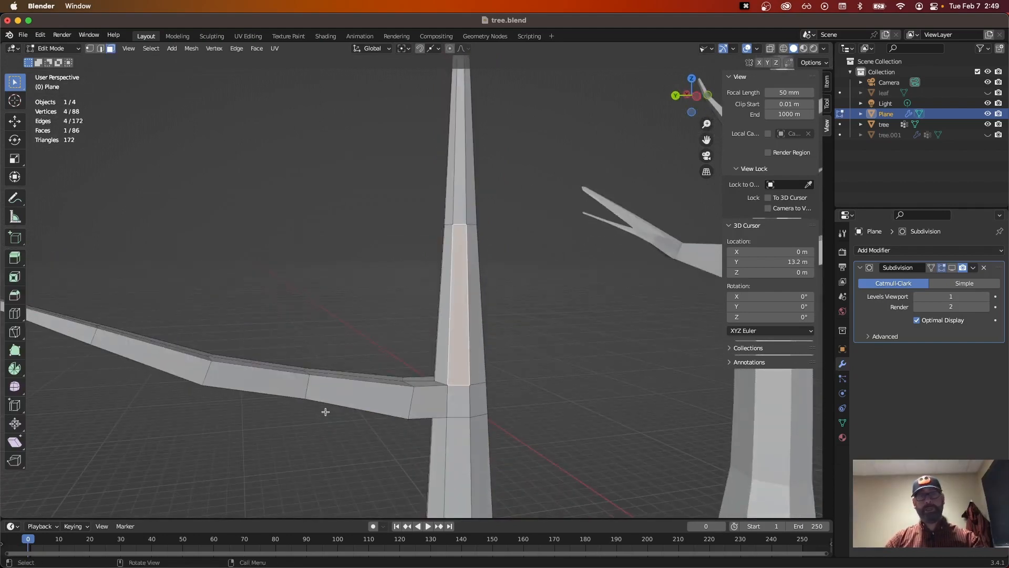
pyautogui.press('super+r')
pyautogui.click(339, 399)
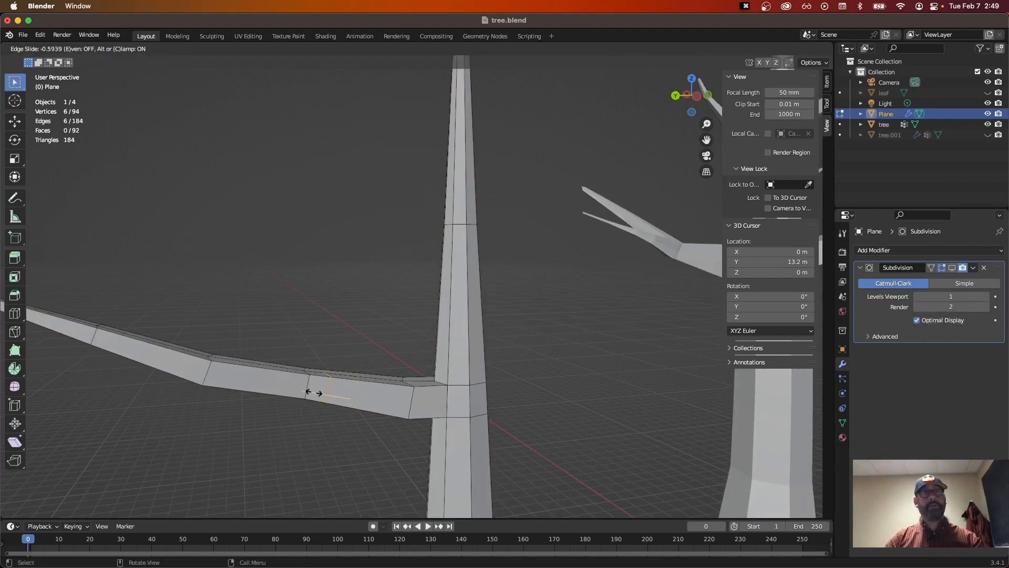
pyautogui.click(314, 392)
# Step: Select the narrow side face beside the new loop cut and extrude it outward as a short offshoot stub
pyautogui.moveTo(313, 392); pyautogui.dragTo(496, 410, button='middle')
pyautogui.press('3')
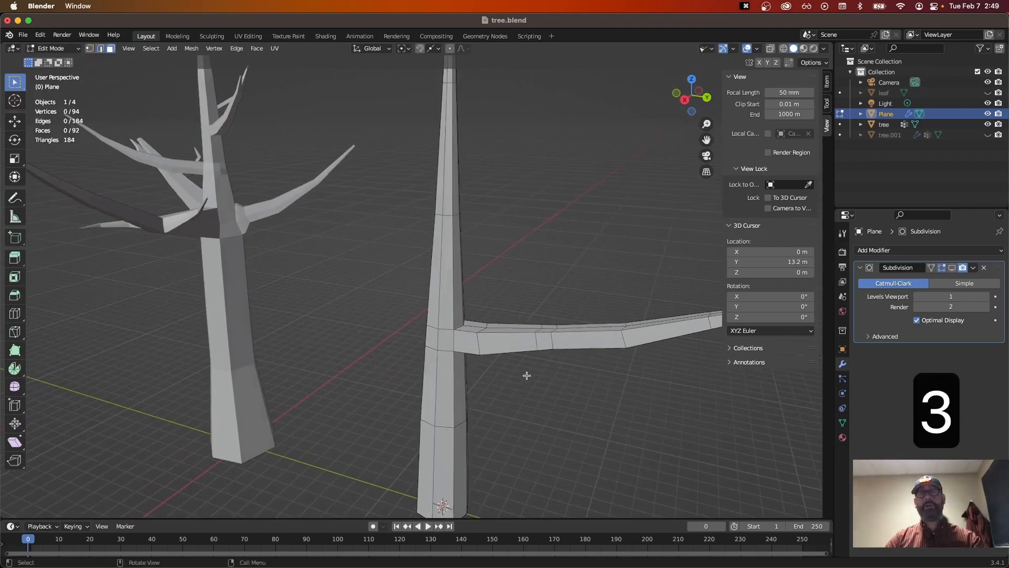
pyautogui.click(544, 339)
pyautogui.moveTo(556, 357); pyautogui.dragTo(486, 397, button='middle')
pyautogui.press('e')
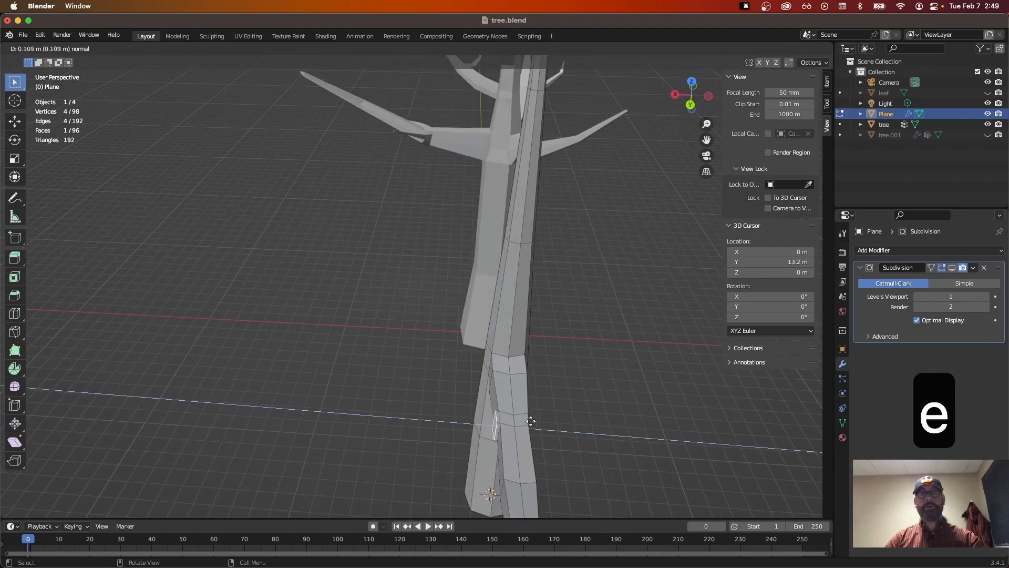
pyautogui.click(520, 420)
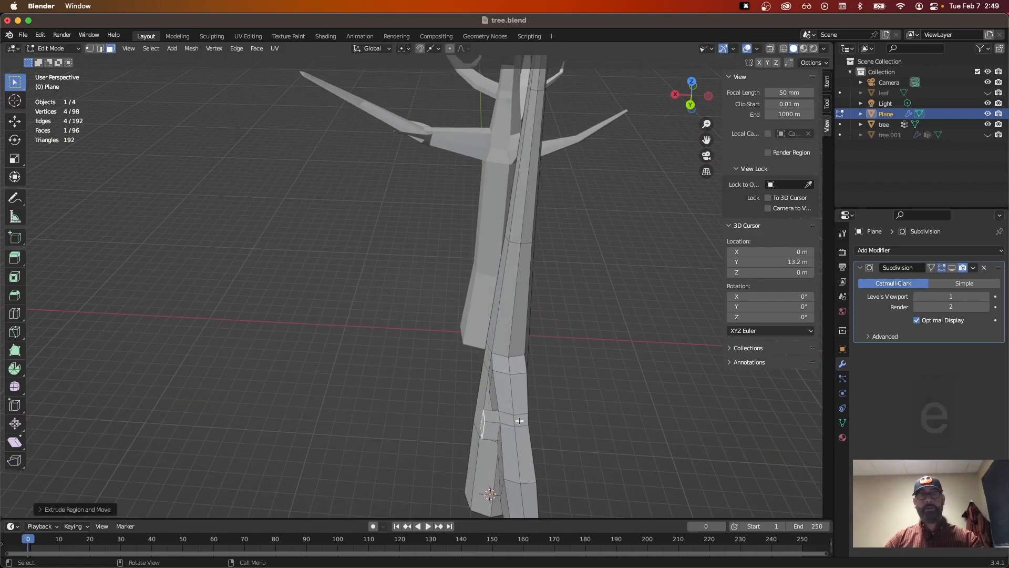
# Step: Rotate the offshoot's end face around the global Z axis to angle it toward the branch tip
pyautogui.press('r')
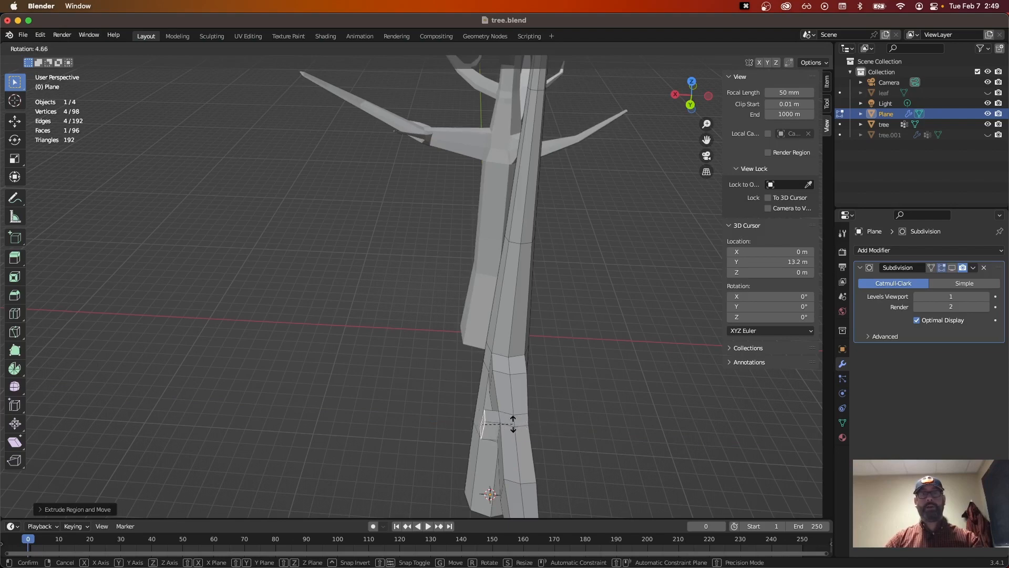
pyautogui.press('Escape')
pyautogui.moveTo(608, 428); pyautogui.dragTo(749, 420, button='middle')
pyautogui.press('r')
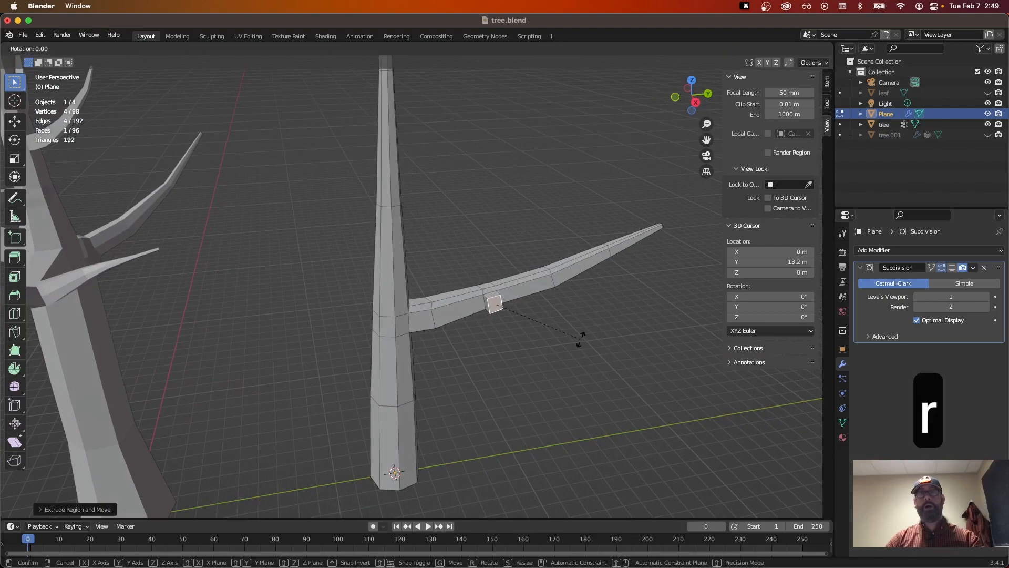
pyautogui.press('z')
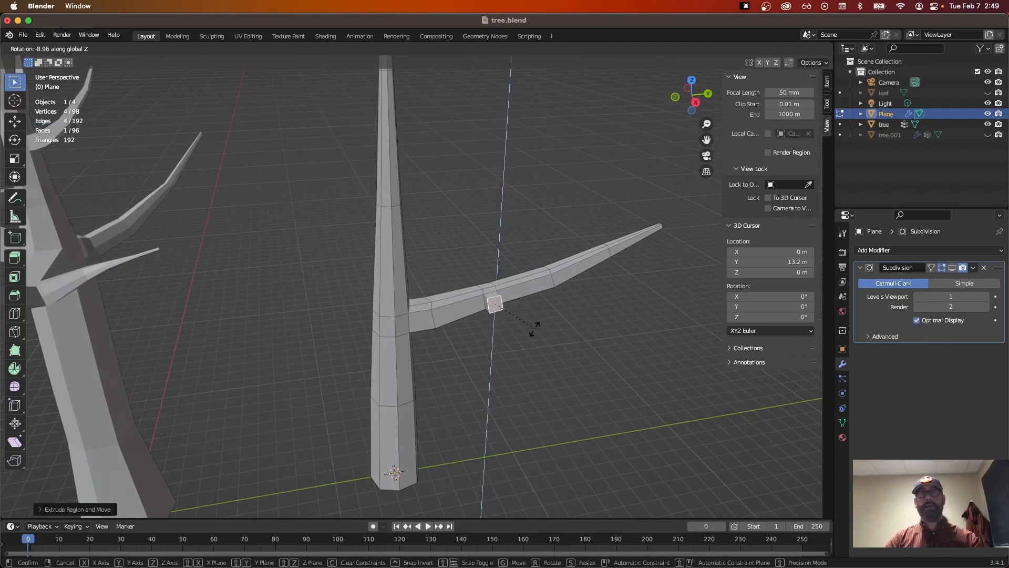
pyautogui.click(586, 325)
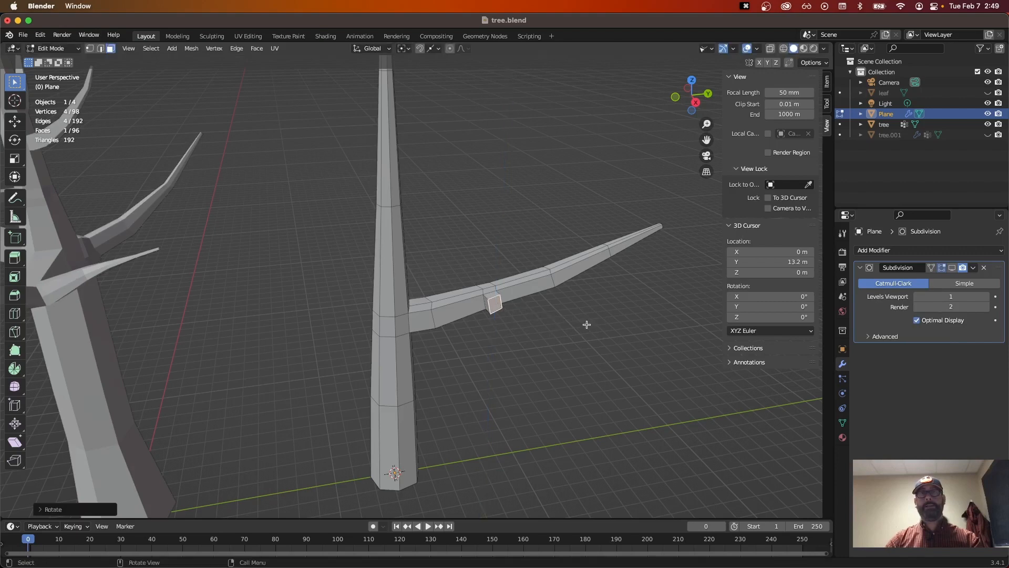
# Step: Extrude the offshoot's end face outward into another segment and scale the new end to about 0.76
pyautogui.press('e')
pyautogui.click(606, 335)
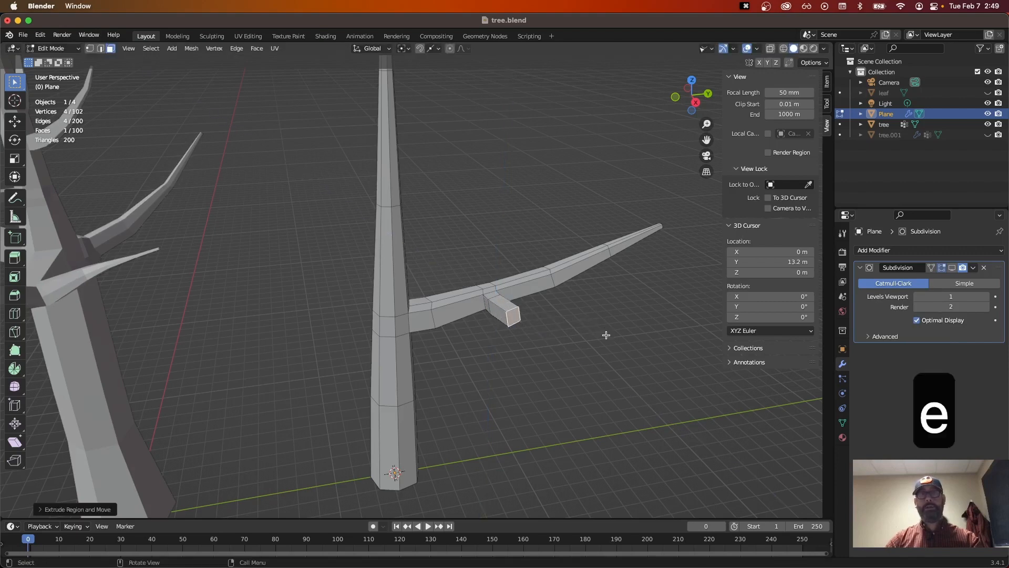
pyautogui.press('s')
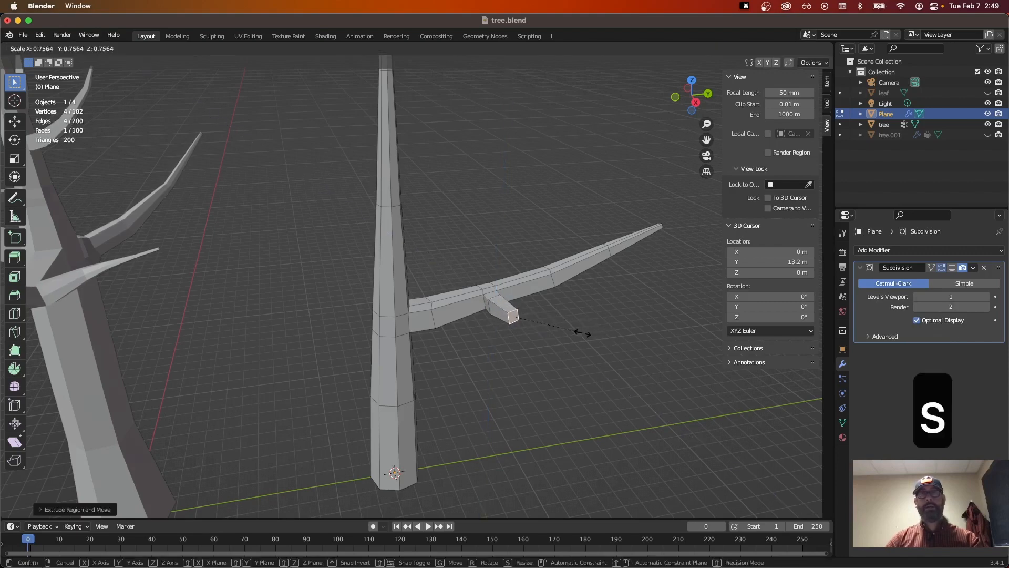
pyautogui.click(582, 333)
# Step: Rotate the offshoot's scaled end face around the global Z axis to turn it further toward the branch tip
pyautogui.press('r')
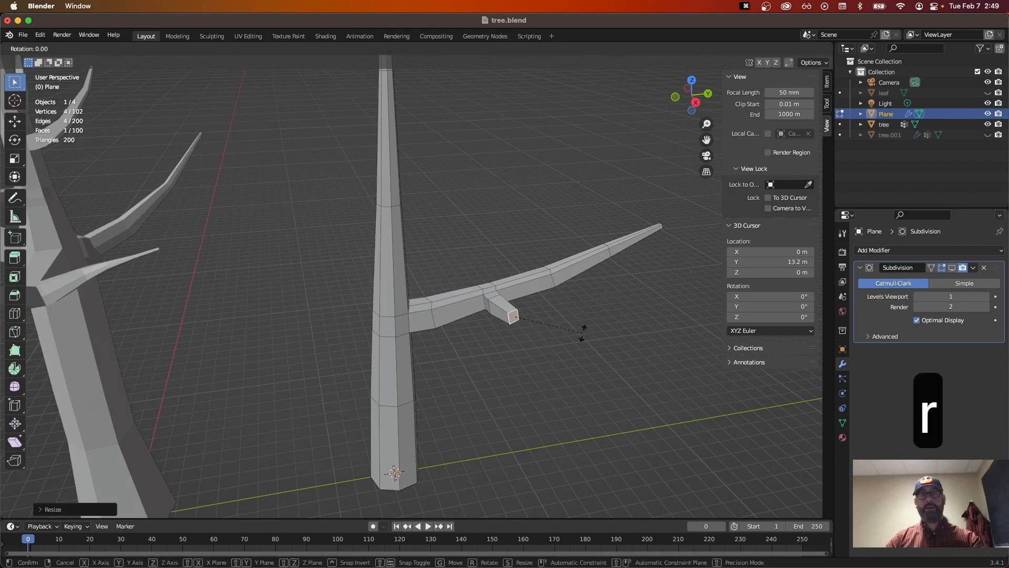
pyautogui.press('z')
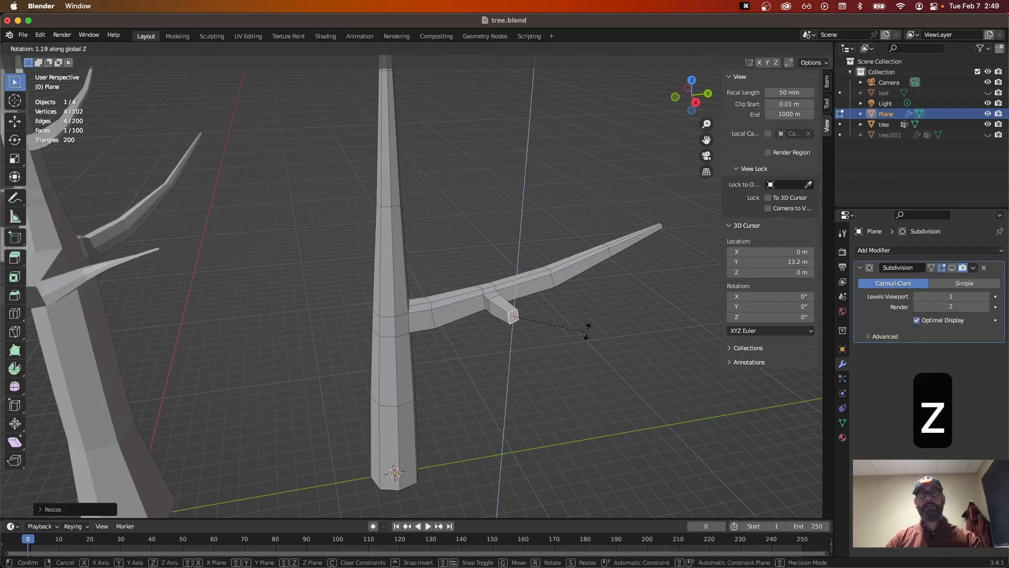
pyautogui.click(655, 308)
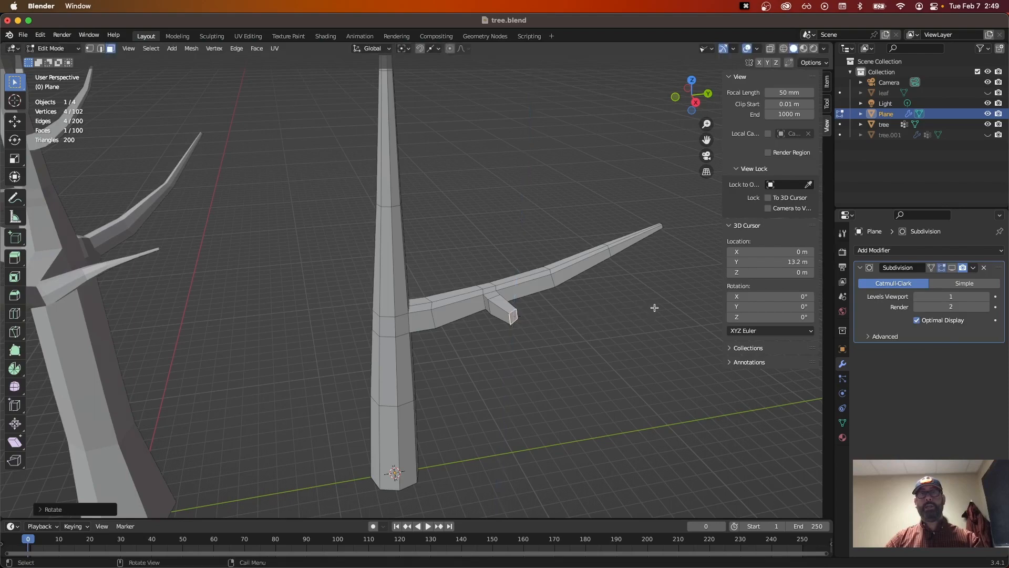
pyautogui.moveTo(596, 342); pyautogui.dragTo(471, 237, button='middle')
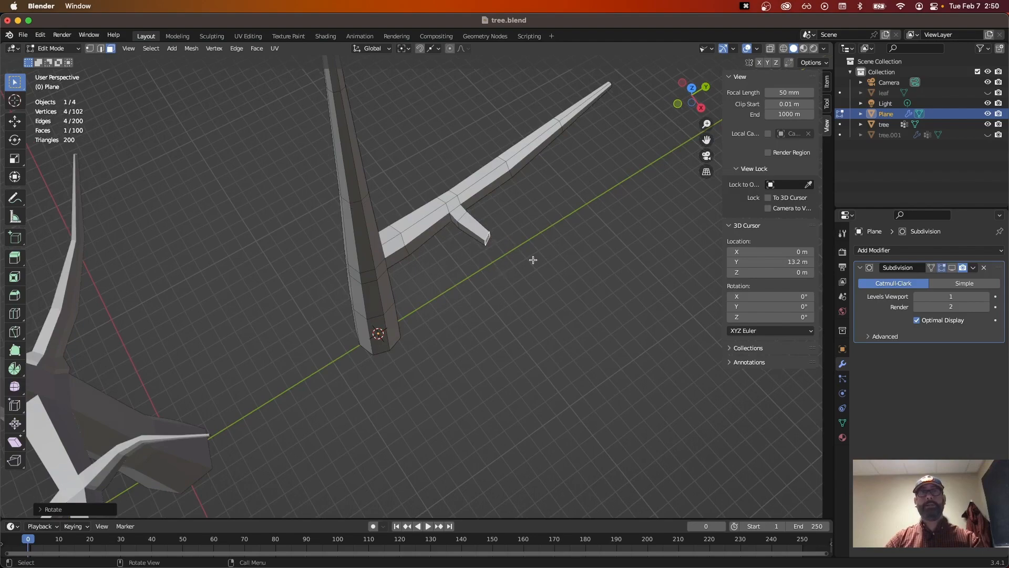
pyautogui.moveTo(533, 259); pyautogui.dragTo(550, 370, button='middle')
pyautogui.press('r')
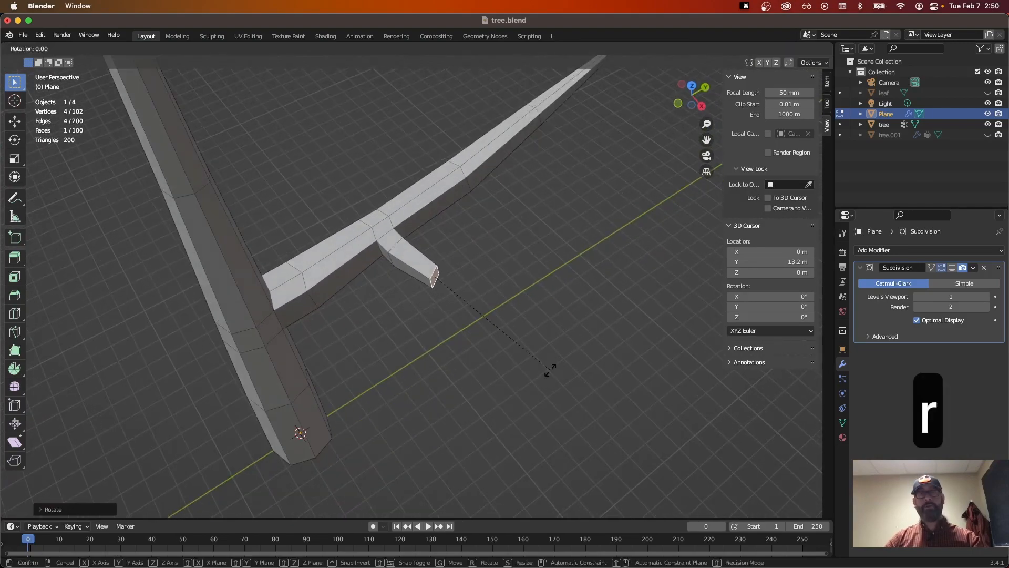
pyautogui.press('z')
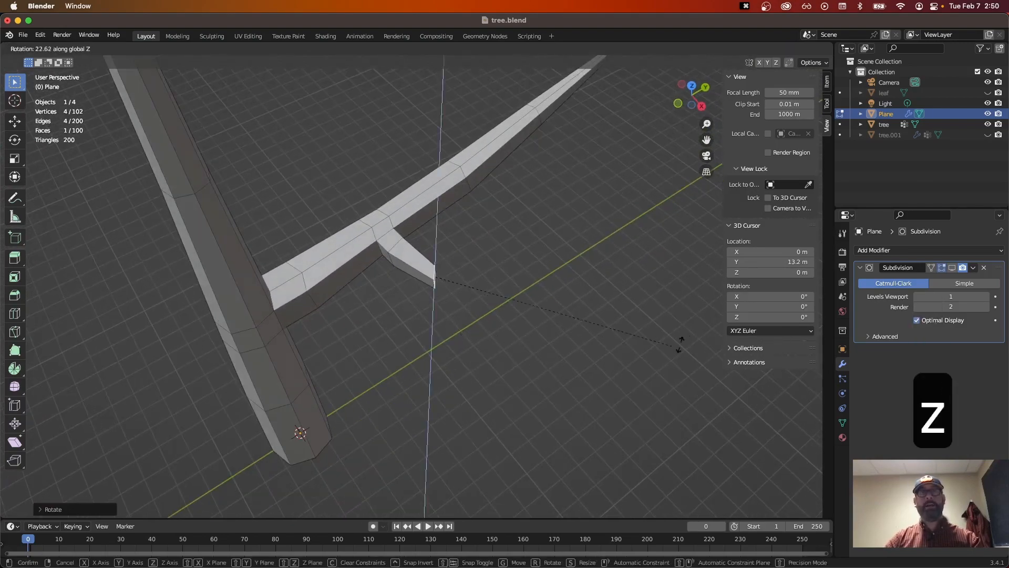
pyautogui.click(646, 339)
# Step: Extrude the next offshoot segment from the turned end face and scale its end down to taper it
pyautogui.press('e')
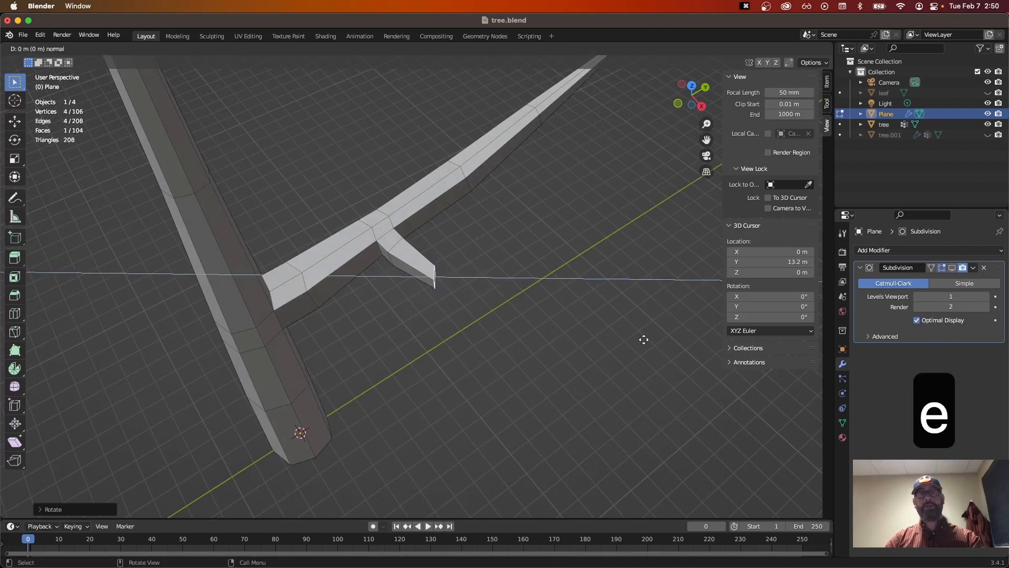
pyautogui.click(700, 340)
pyautogui.press('s')
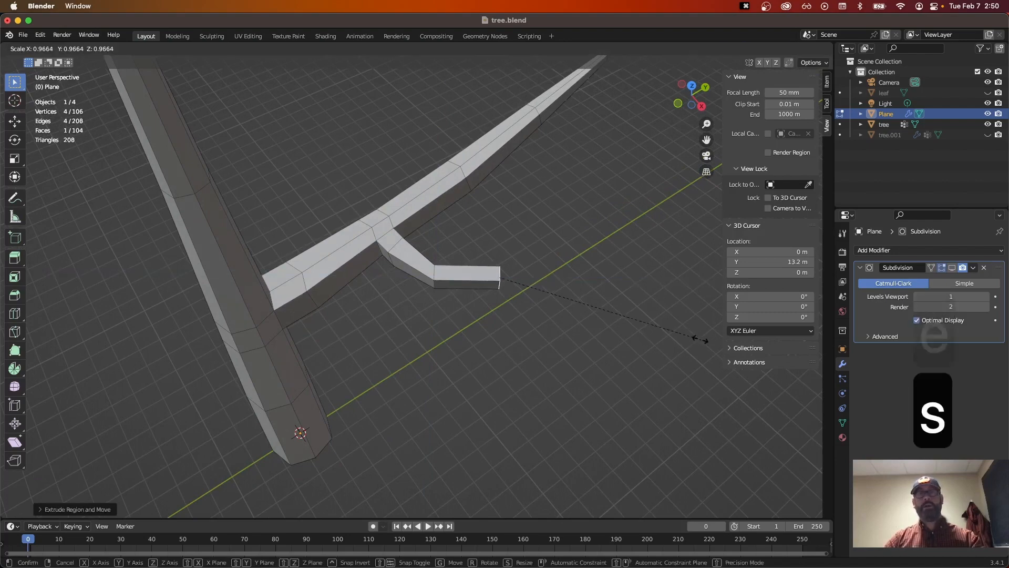
pyautogui.click(621, 330)
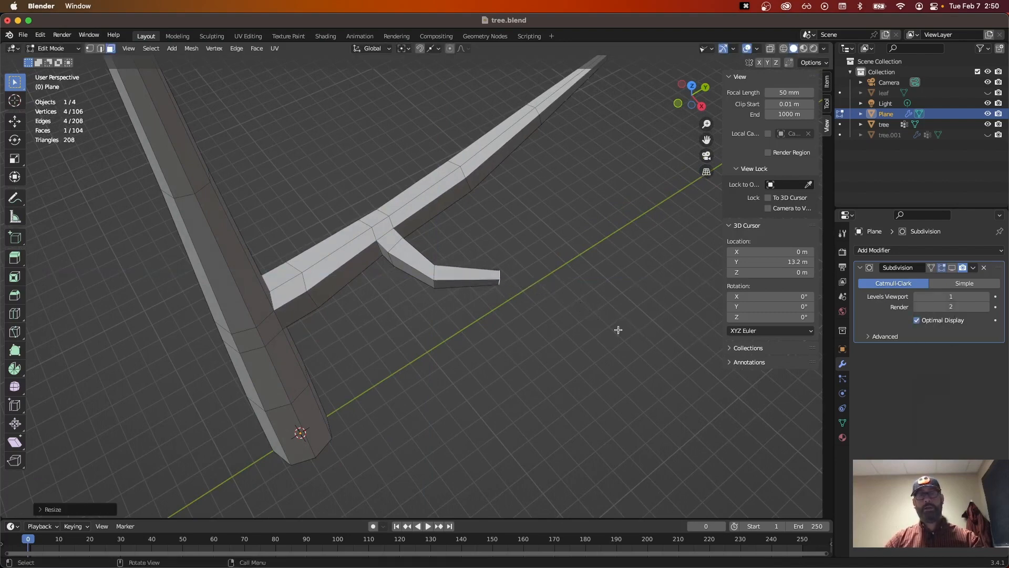
# Step: Rotate the tapered segment's end face around the global Z axis so the offshoot curves alongside the main branch
pyautogui.press('r')
pyautogui.press('z')
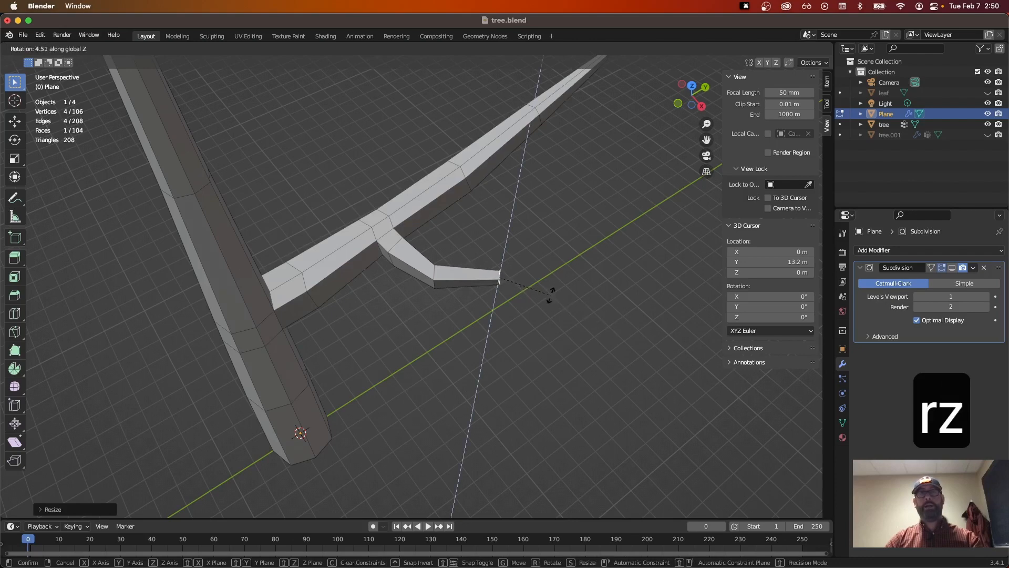
pyautogui.click(655, 272)
# Step: Extrude a final segment from the offshoot's end and scale the end face down to a thin tip
pyautogui.press('e')
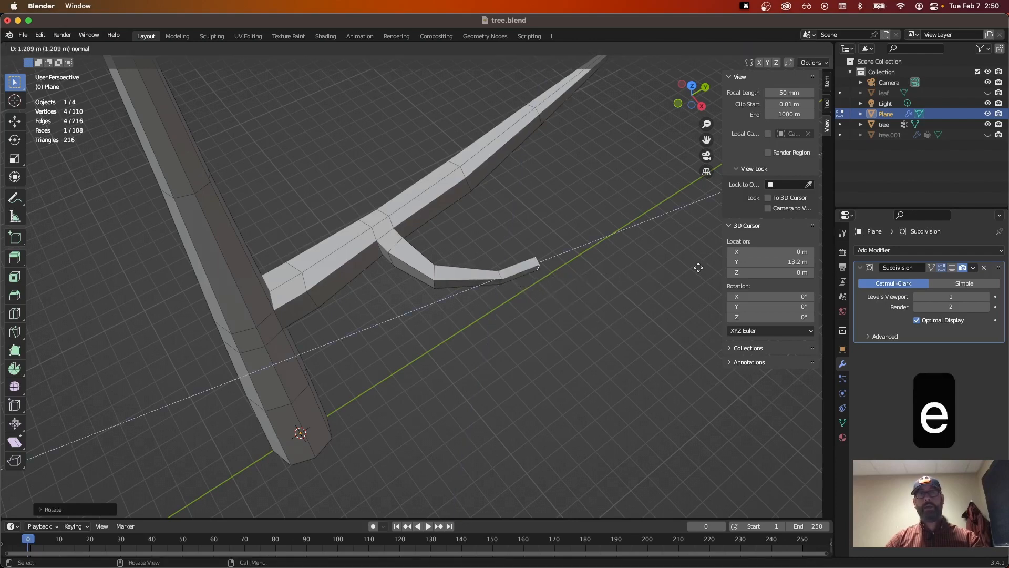
pyautogui.click(713, 266)
pyautogui.press('s')
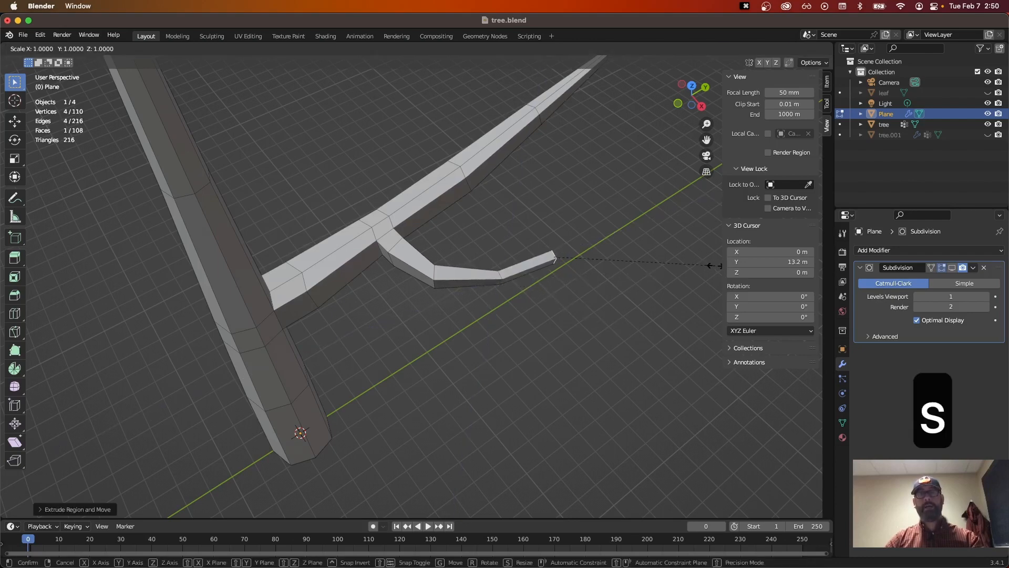
pyautogui.click(624, 275)
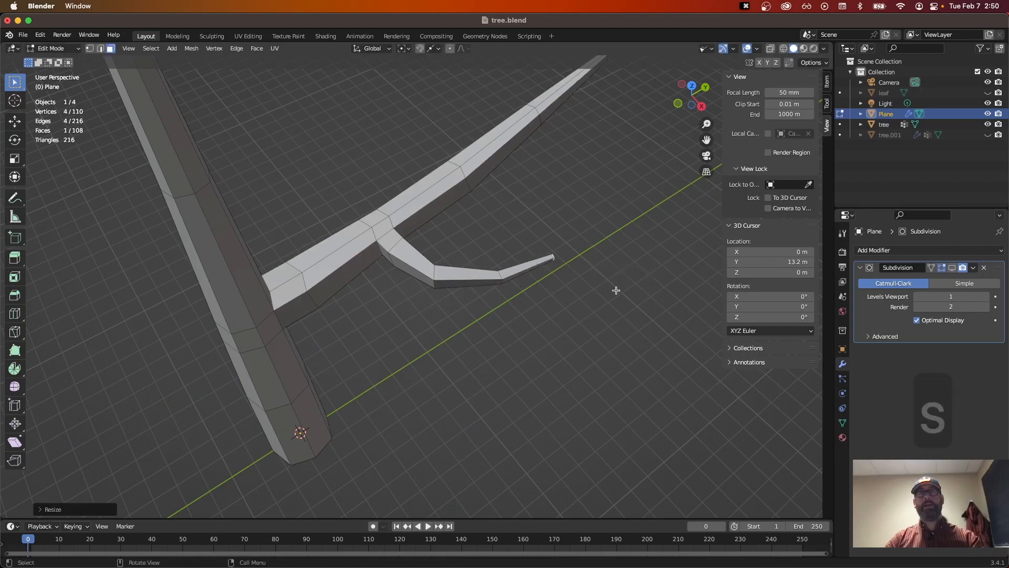
# Step: Add a loop cut to the branch segment just beyond the first offshoot, sliding it about 0.44 toward the trunk
pyautogui.moveTo(597, 344); pyautogui.dragTo(429, 431, button='middle')
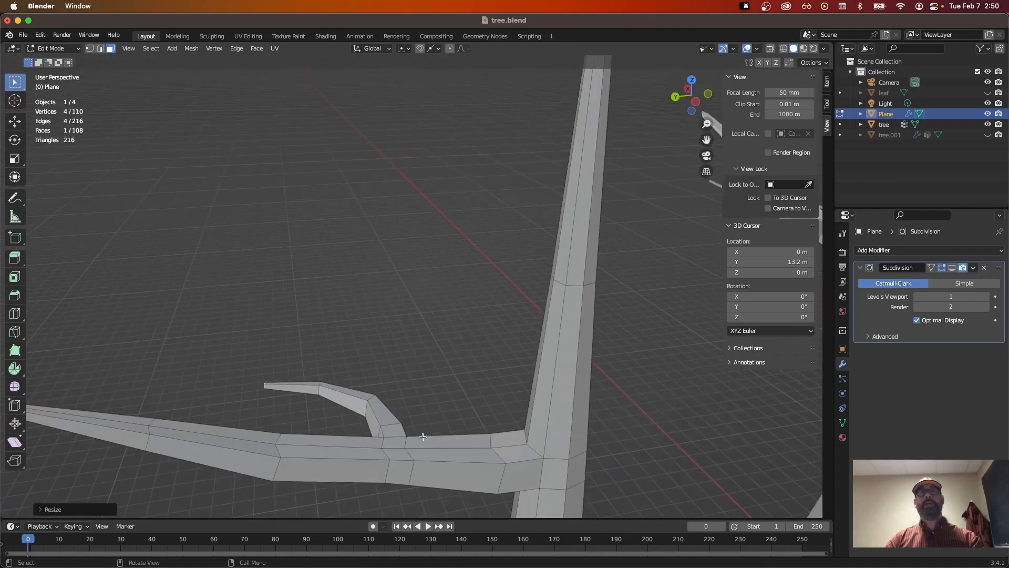
pyautogui.moveTo(405, 468); pyautogui.dragTo(483, 477, button='middle')
pyautogui.moveTo(444, 429); pyautogui.dragTo(433, 357, button='middle')
pyautogui.press('super+r')
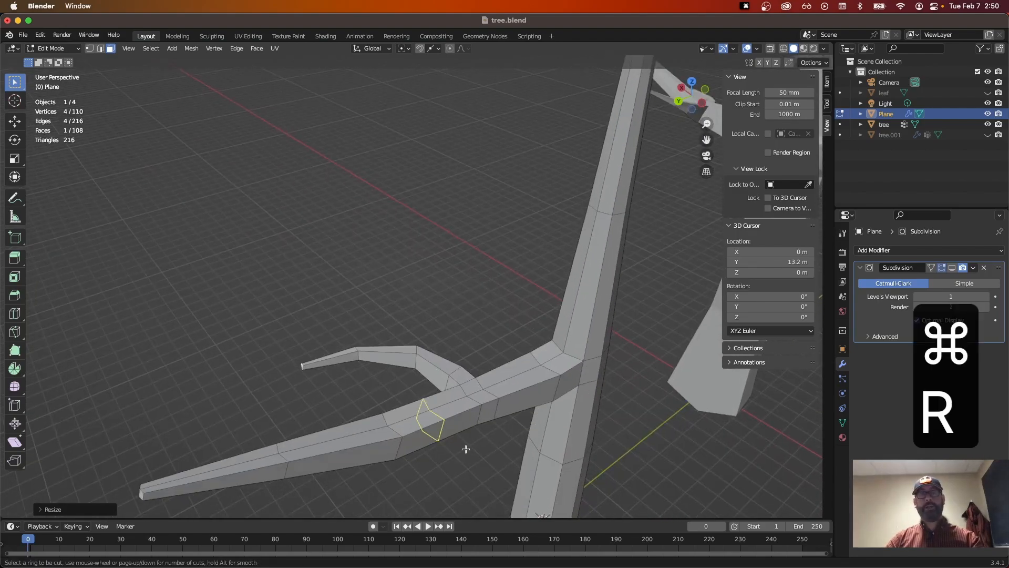
pyautogui.click(462, 448)
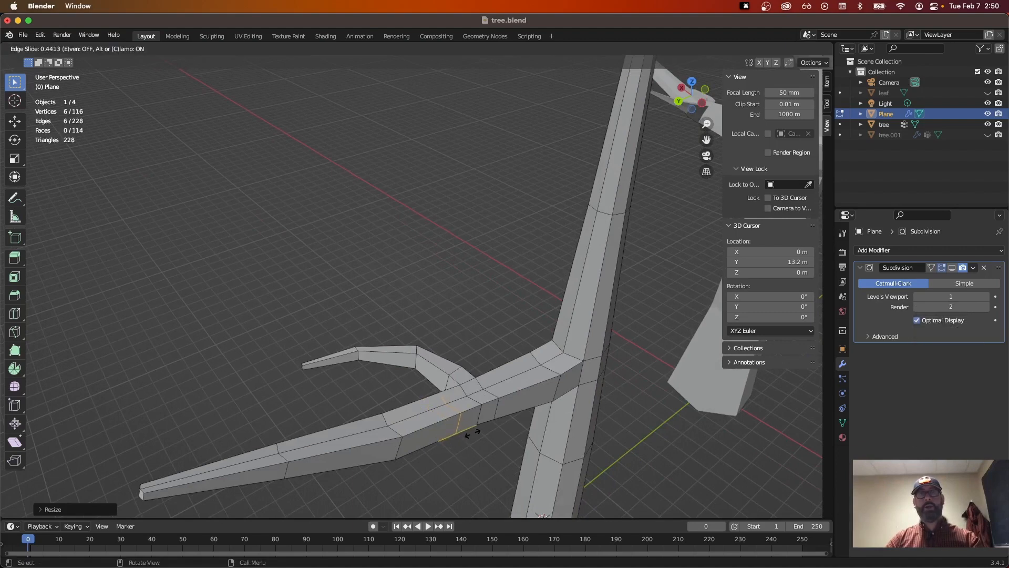
pyautogui.click(471, 433)
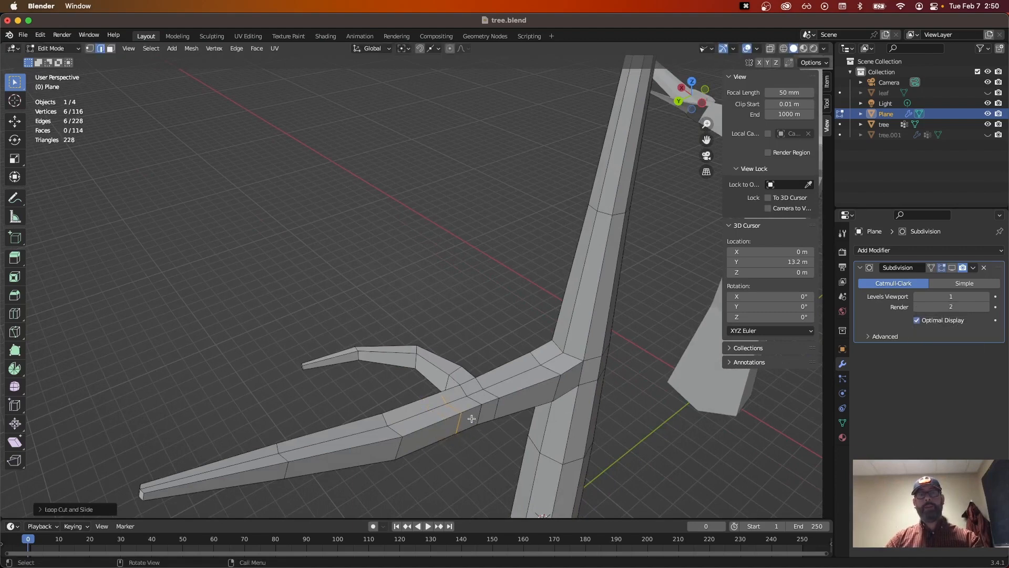
# Step: Select the narrow side face opposite the first offshoot and extrude it outward about 0.51 m as a second offshoot stub
pyautogui.click(472, 418)
pyautogui.press('3')
pyautogui.click(470, 419)
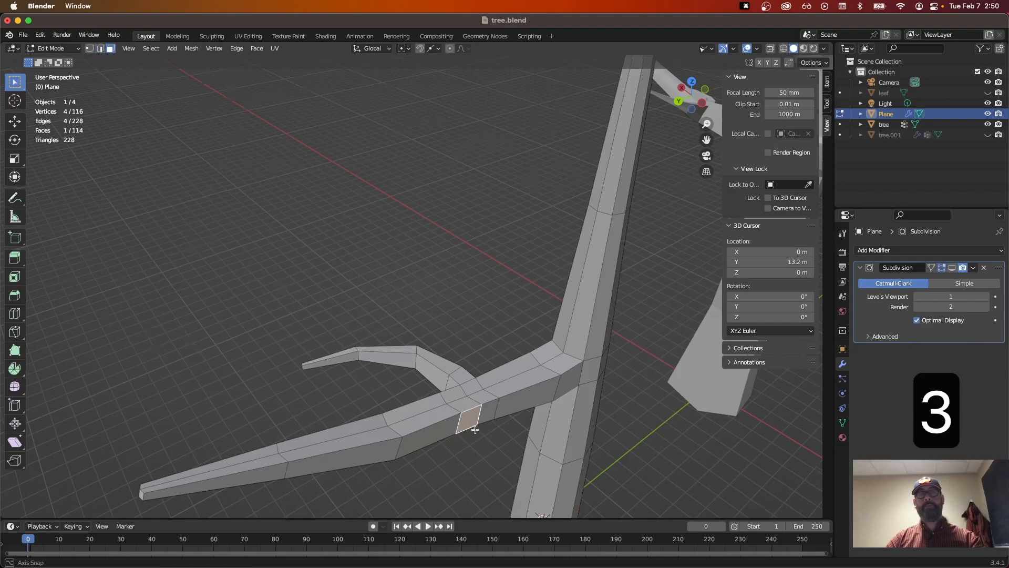
pyautogui.moveTo(471, 418); pyautogui.dragTo(536, 438, button='middle')
pyautogui.press('e')
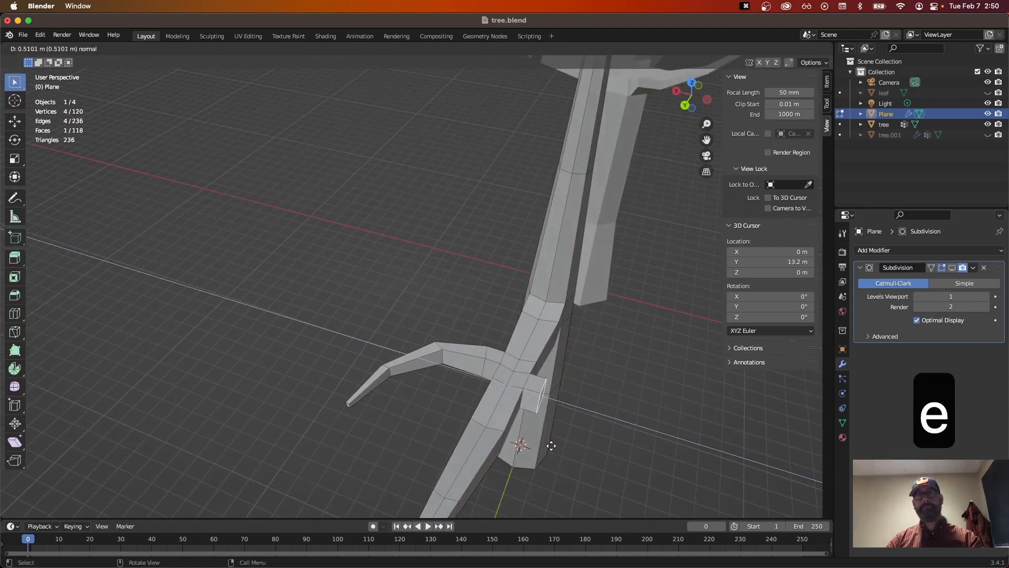
pyautogui.click(551, 446)
# Step: Rotate the second stub's end face around the global Z axis, and tilt it about 5° around the global Y axis
pyautogui.press('r')
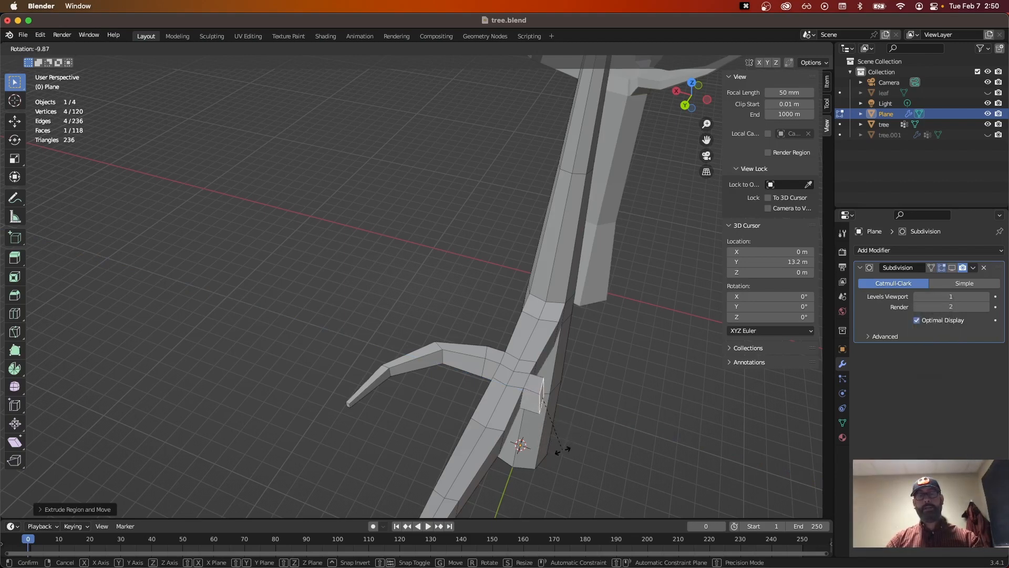
pyautogui.press('z')
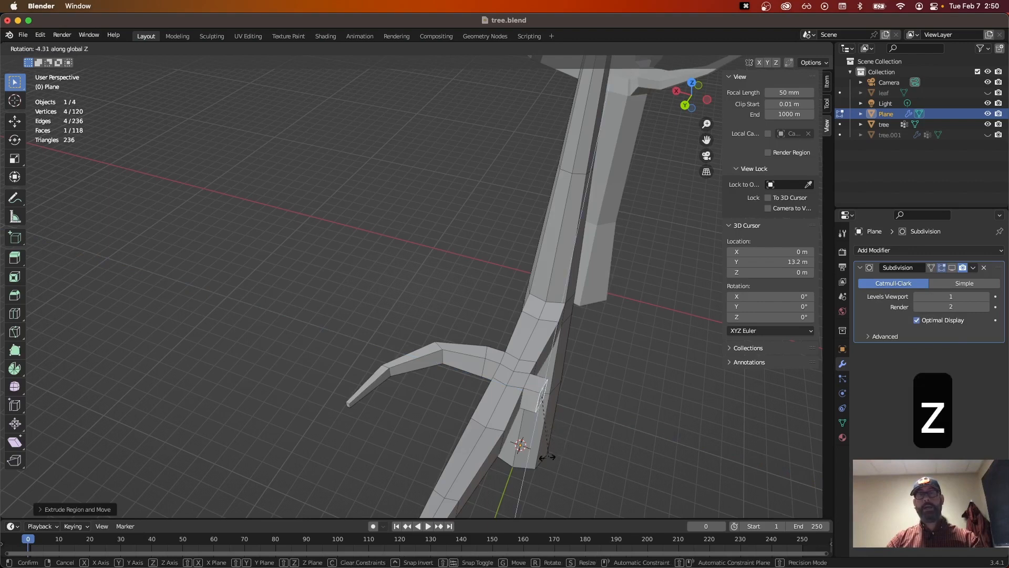
pyautogui.click(540, 453)
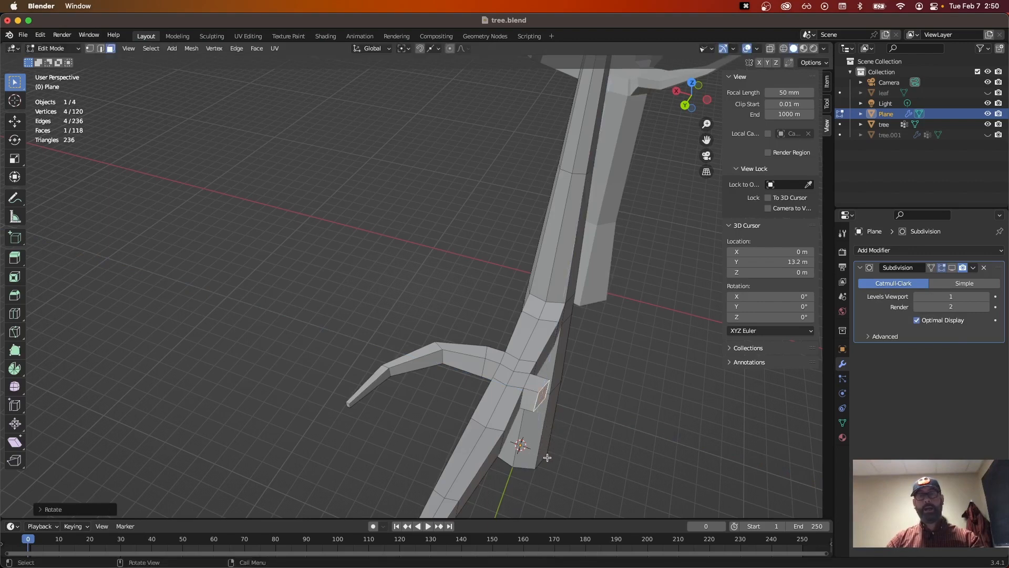
pyautogui.press('r')
pyautogui.press('y')
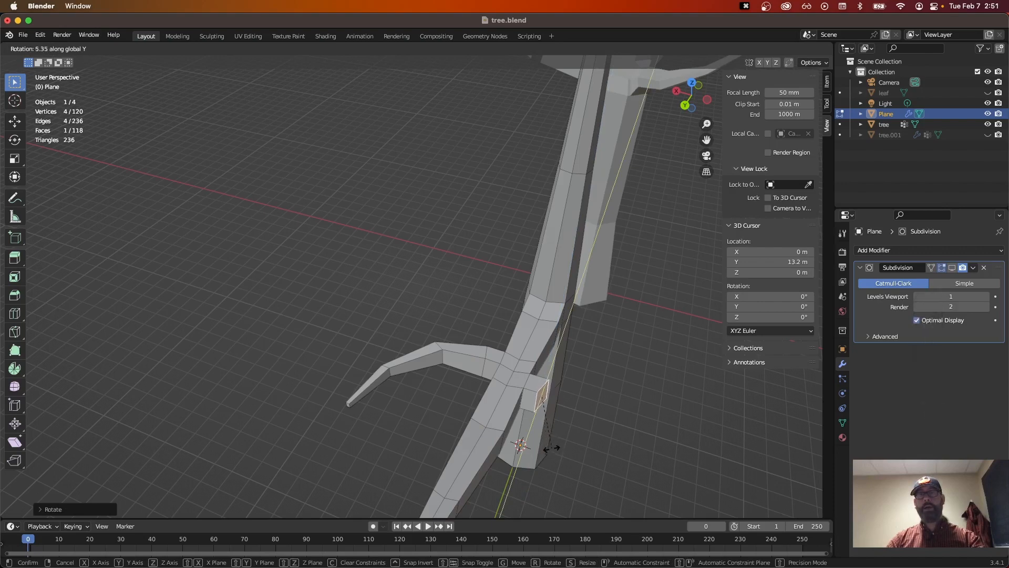
pyautogui.click(553, 448)
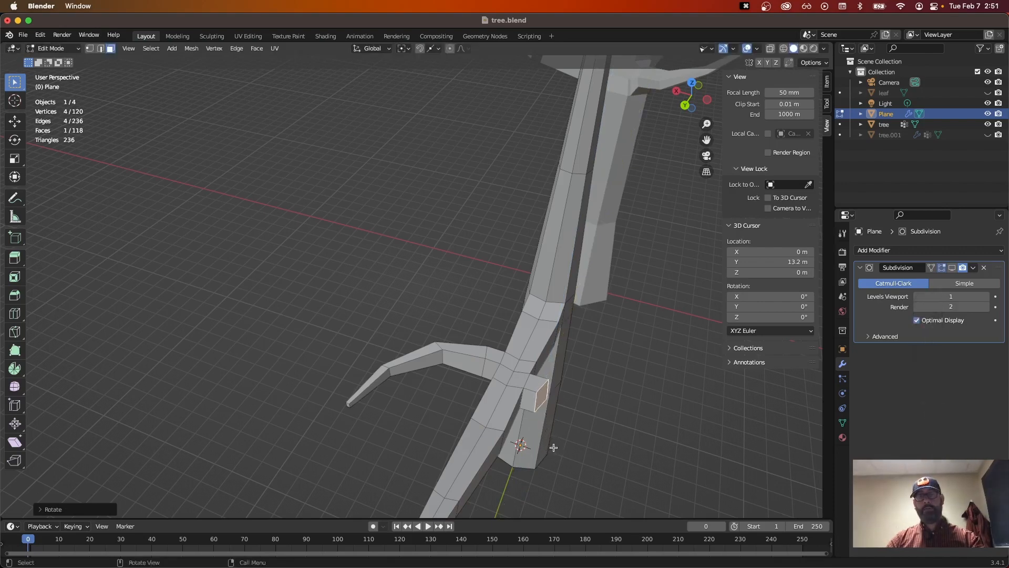
# Step: Extrude the second stub's end face into a longer segment and scale down its end to taper it
pyautogui.press('e')
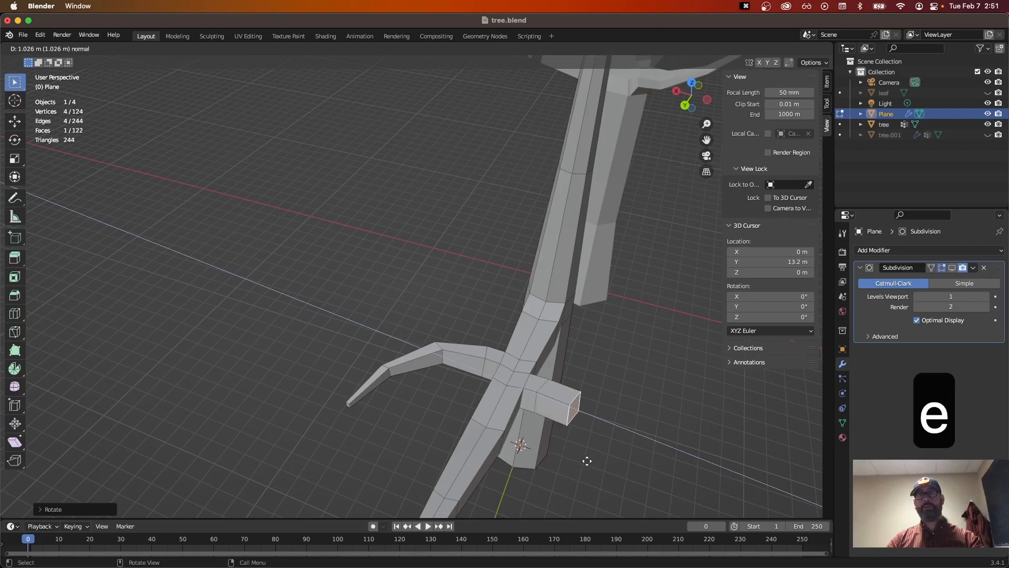
pyautogui.click(601, 465)
pyautogui.press('s')
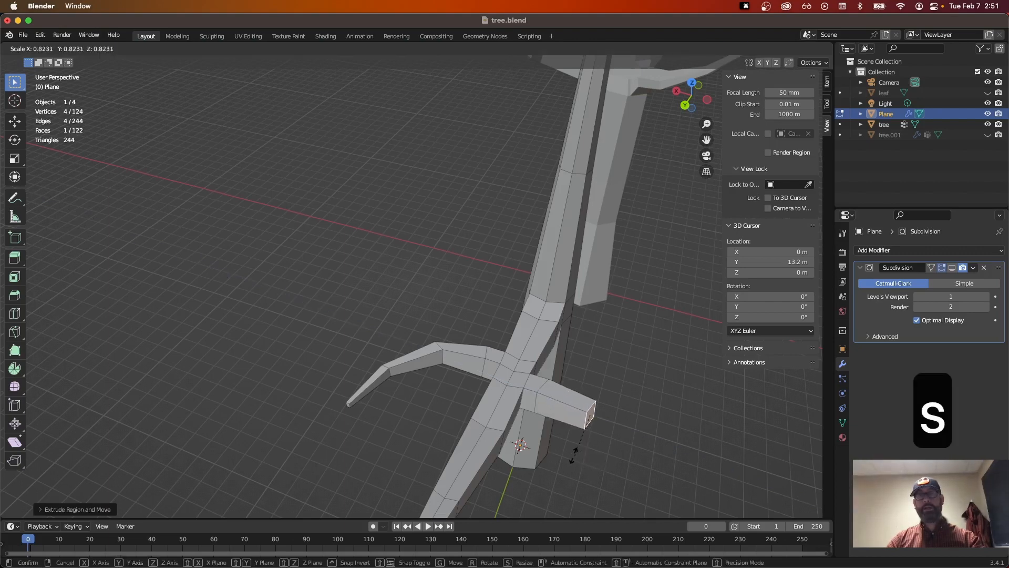
pyautogui.click(584, 441)
# Step: Move the second offshoot's end face toward the branch tip and rotate it around the global Z axis
pyautogui.moveTo(590, 442); pyautogui.dragTo(564, 485, button='middle')
pyautogui.press('g')
pyautogui.click(473, 435)
pyautogui.press('r')
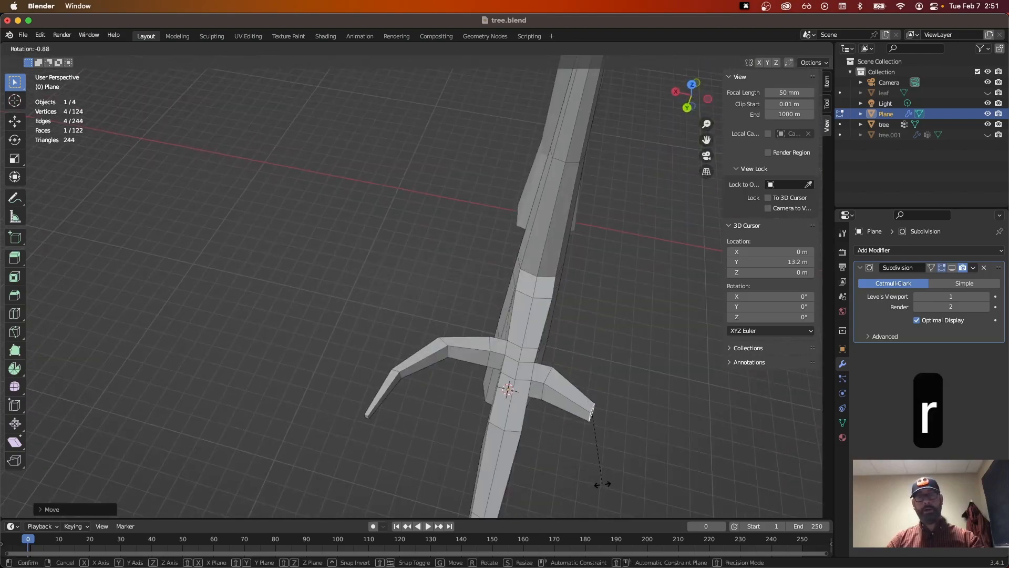
pyautogui.press('z')
pyautogui.click(650, 485)
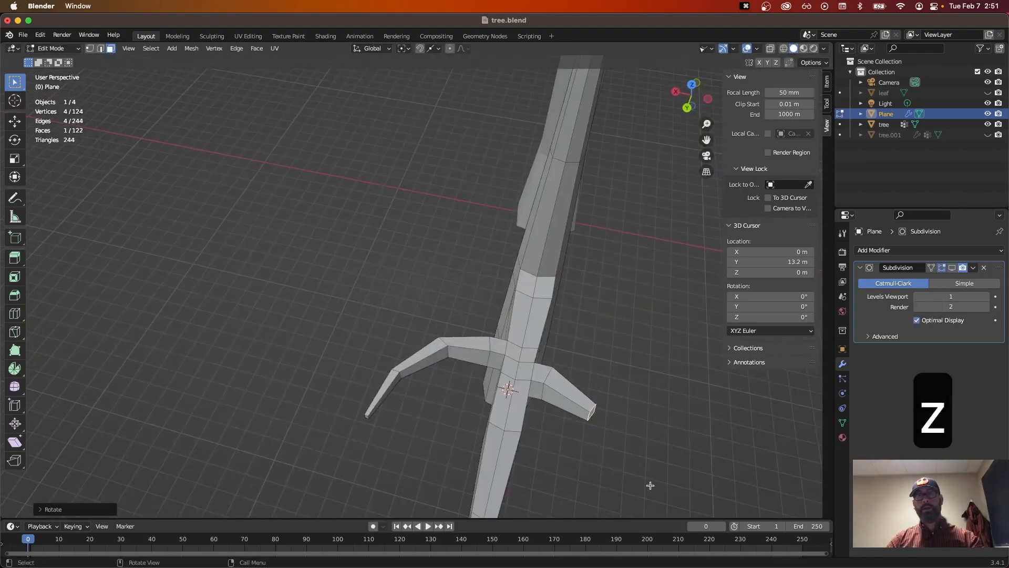
# Step: Tilt the second offshoot's end face around the global X axis
pyautogui.moveTo(650, 485); pyautogui.dragTo(641, 439, button='middle')
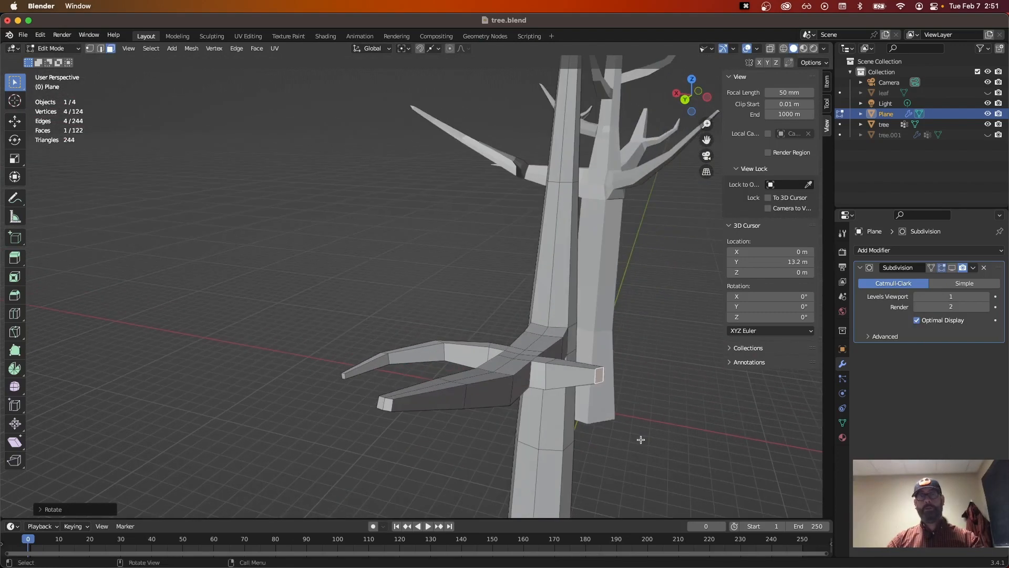
pyautogui.press('r')
pyautogui.press('y')
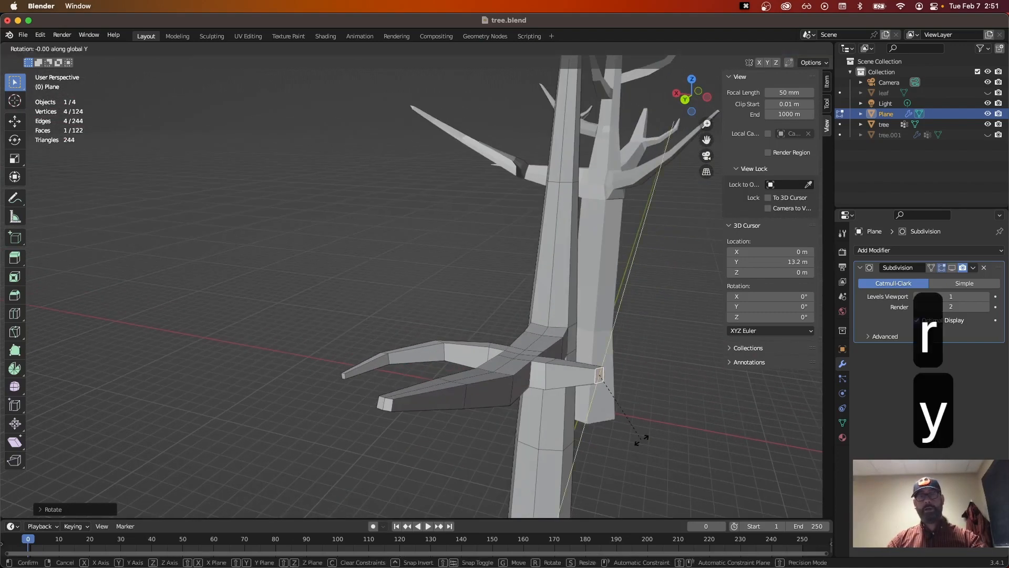
pyautogui.press('x')
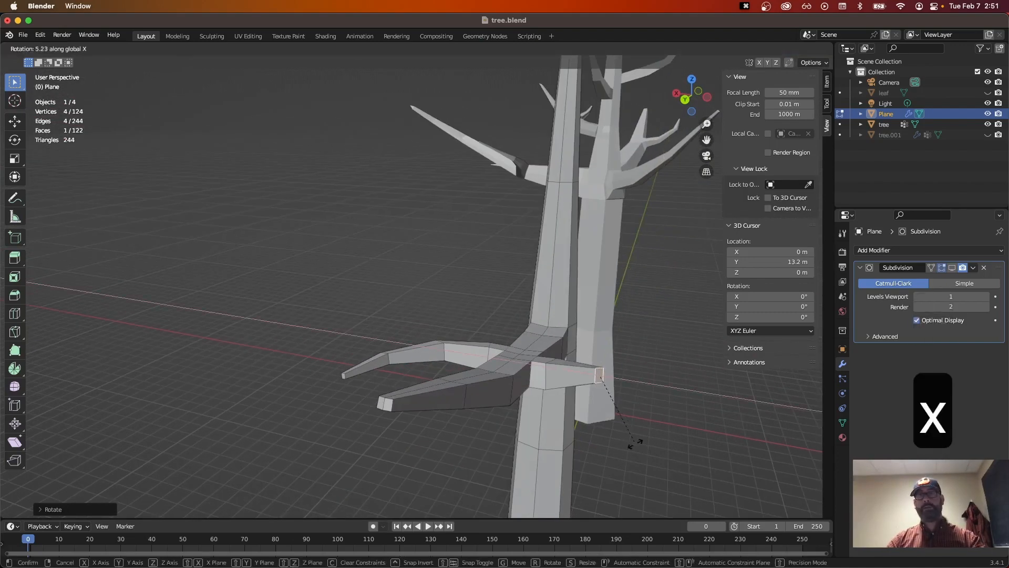
pyautogui.click(657, 445)
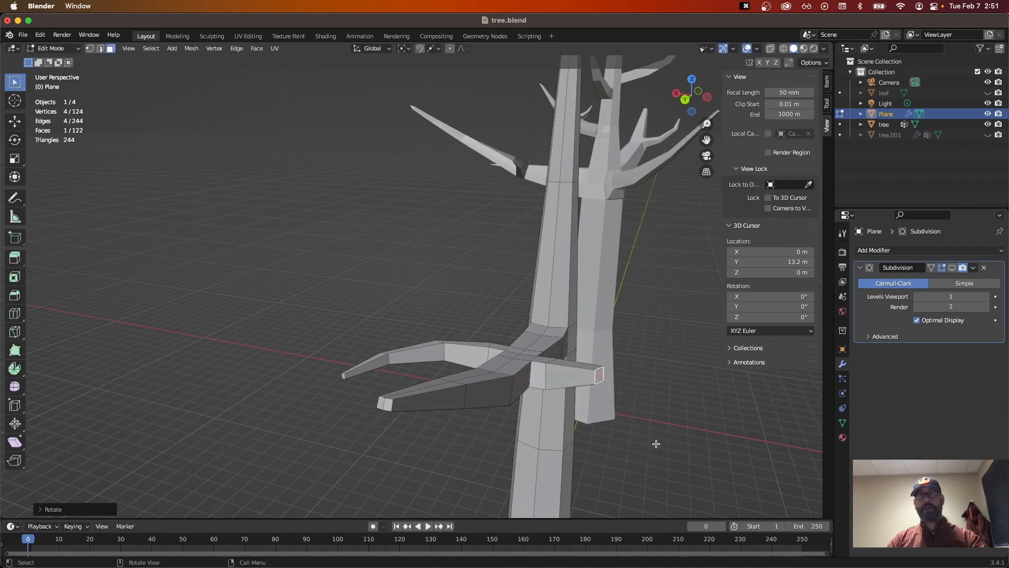
pyautogui.press('r')
pyautogui.press('y')
pyautogui.press('y')
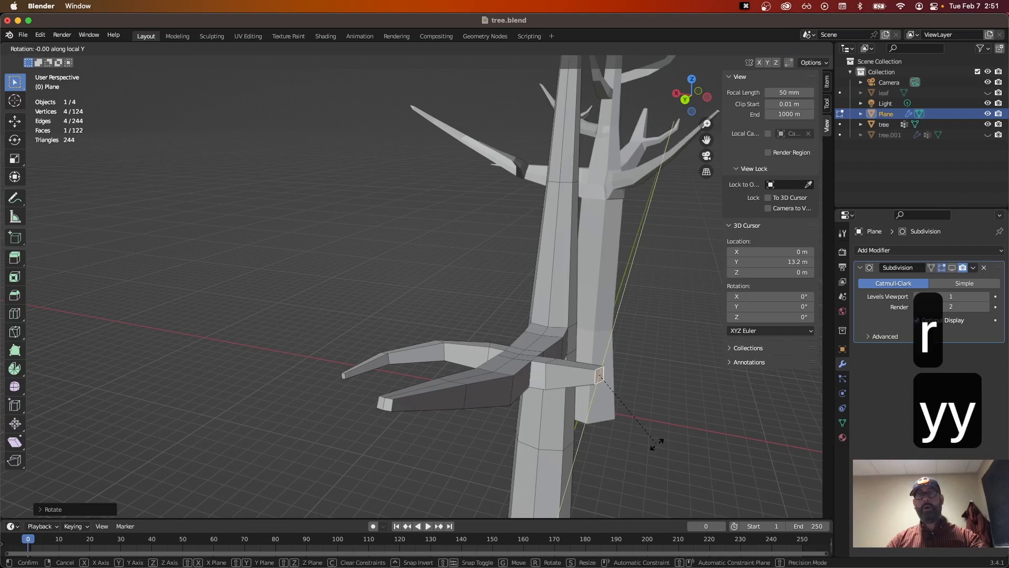
pyautogui.press('Escape')
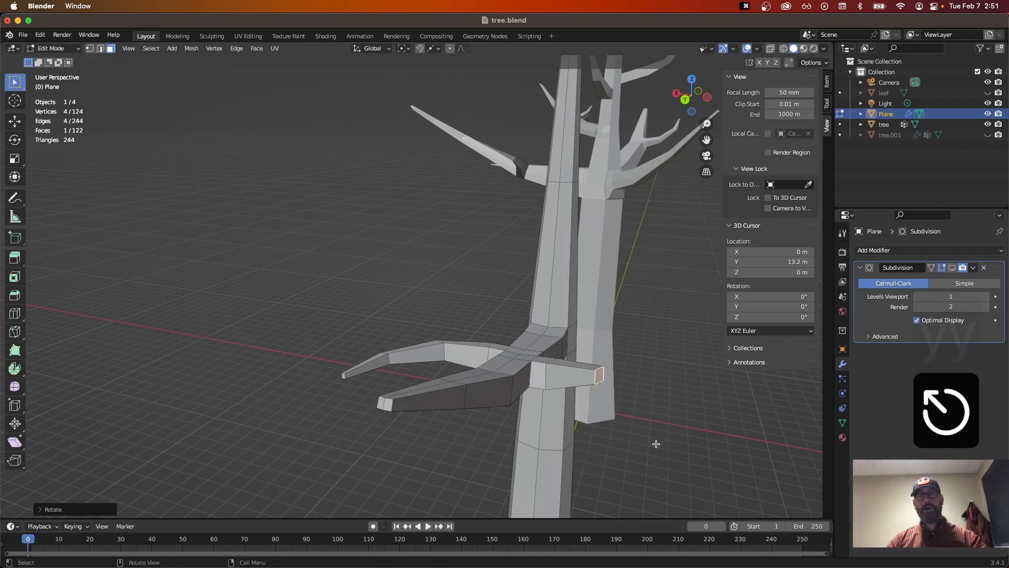
pyautogui.press('r')
pyautogui.press('x')
pyautogui.press('x')
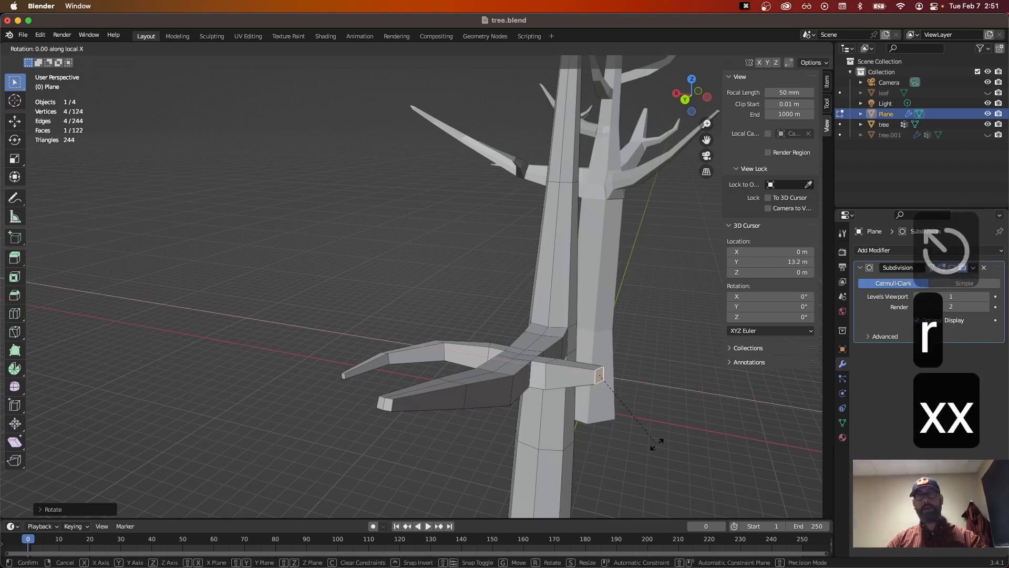
pyautogui.press('Escape')
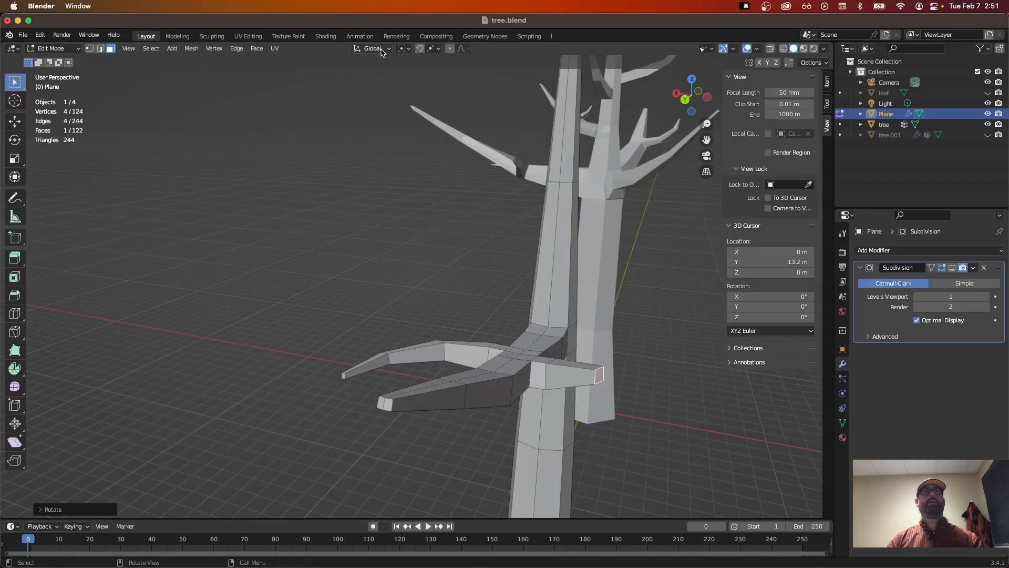
# Step: Set the transform orientation to Normal
pyautogui.click(386, 49)
pyautogui.click(358, 92)
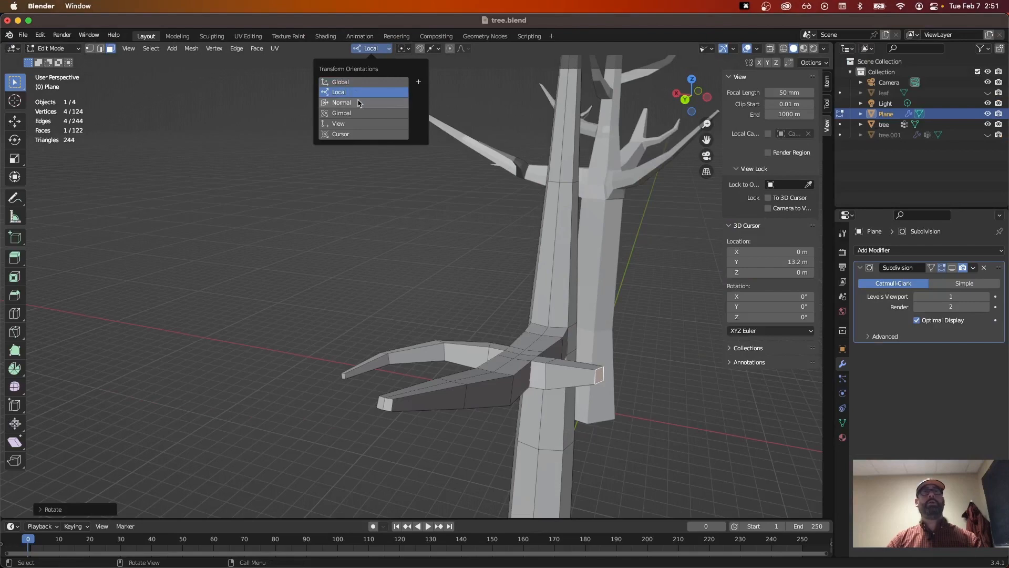
pyautogui.click(361, 103)
pyautogui.click(363, 92)
pyautogui.click(364, 83)
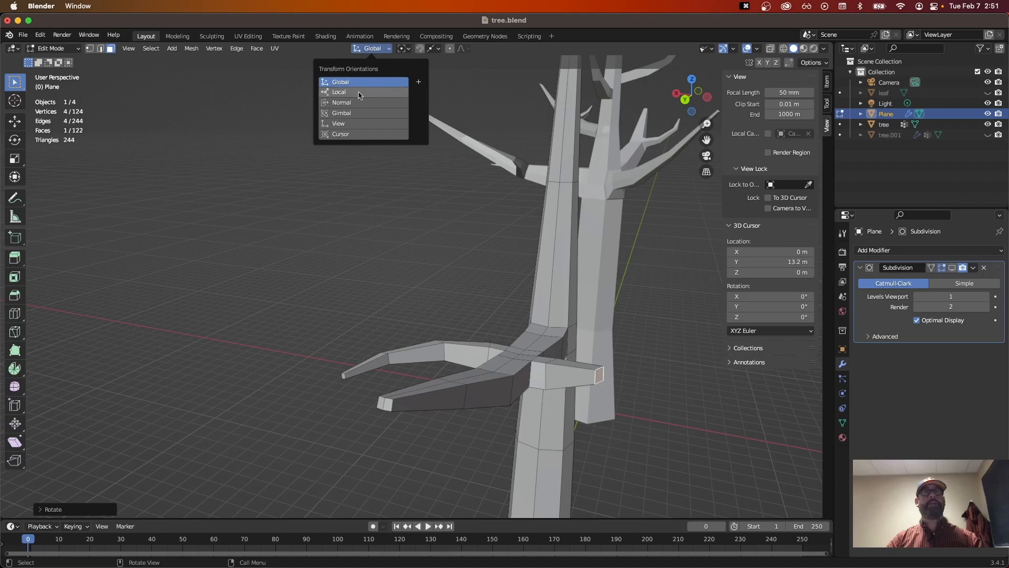
pyautogui.click(357, 104)
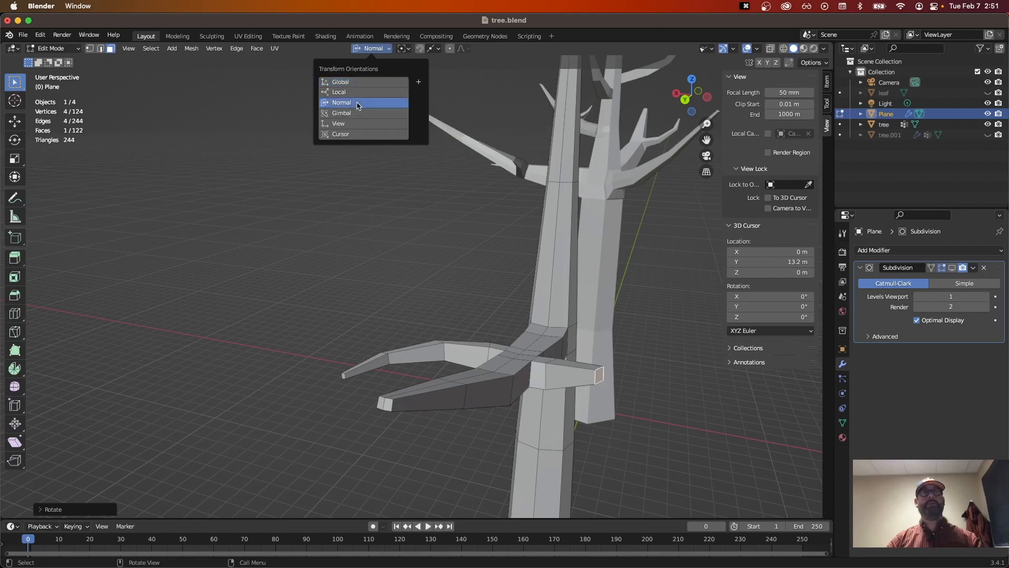
pyautogui.click(666, 419)
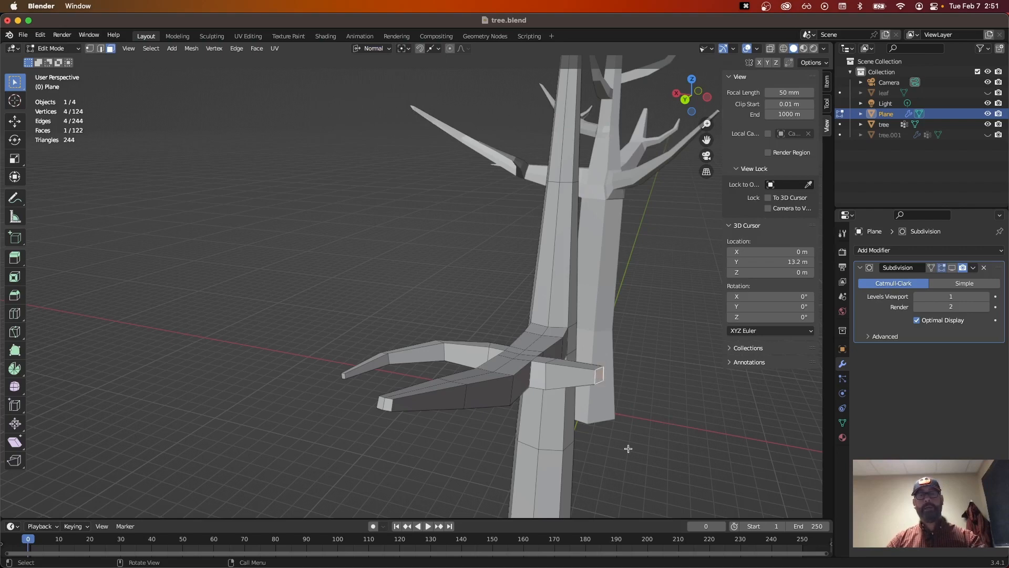
pyautogui.press('r')
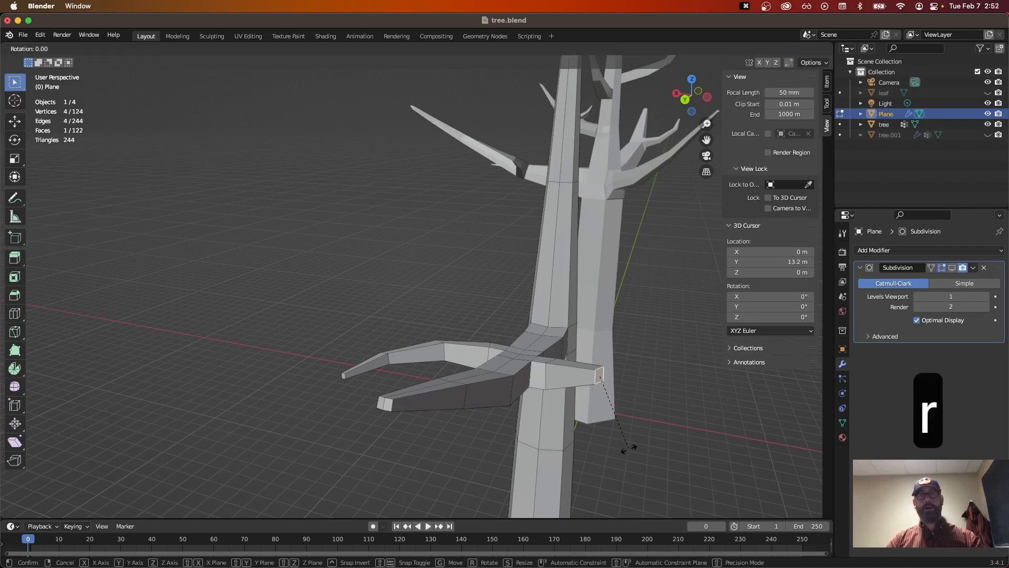
pyautogui.press('x')
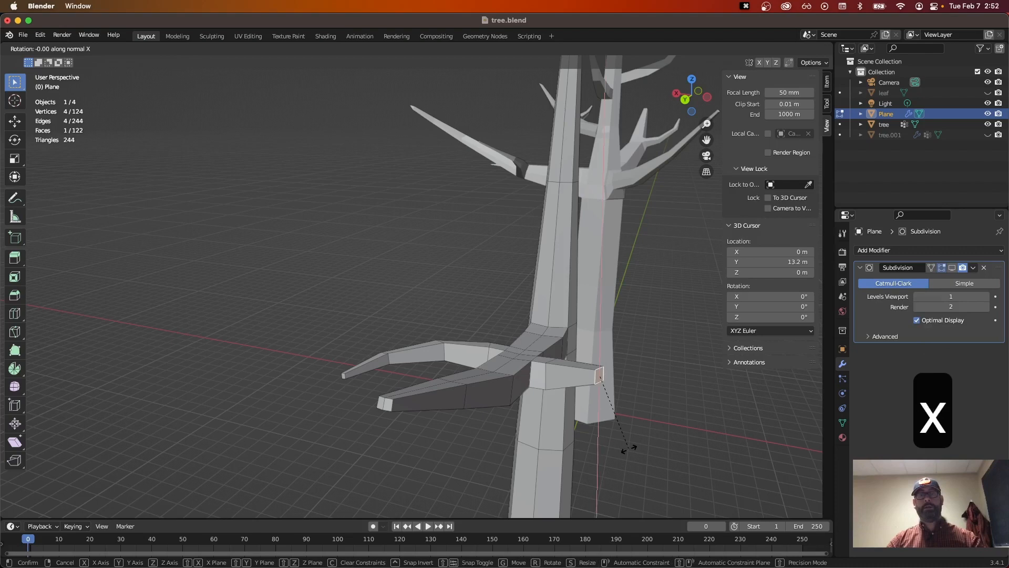
pyautogui.press('Escape')
# Step: Rotate the second offshoot's end face around its normal Y axis
pyautogui.press('r')
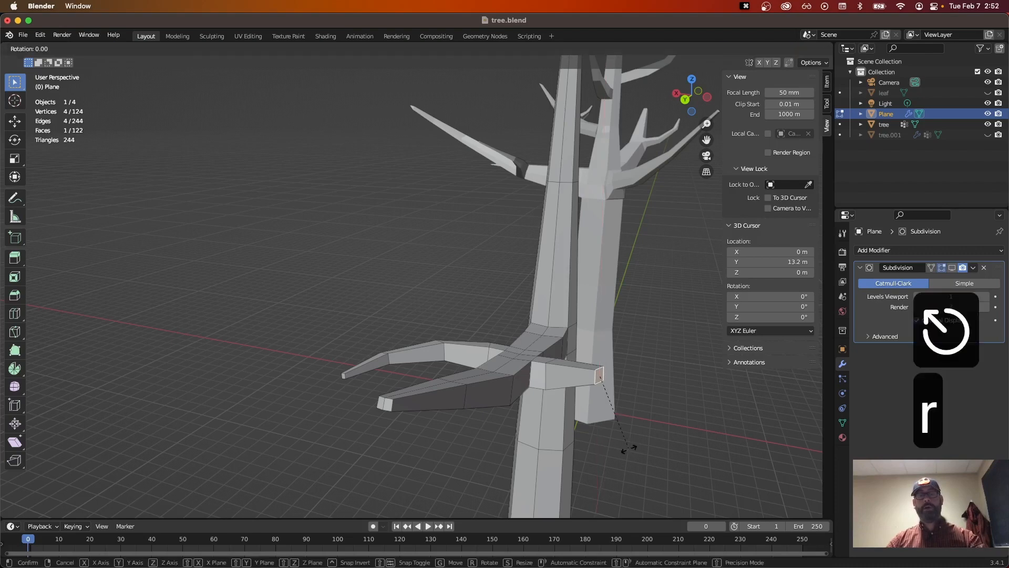
pyautogui.press('y')
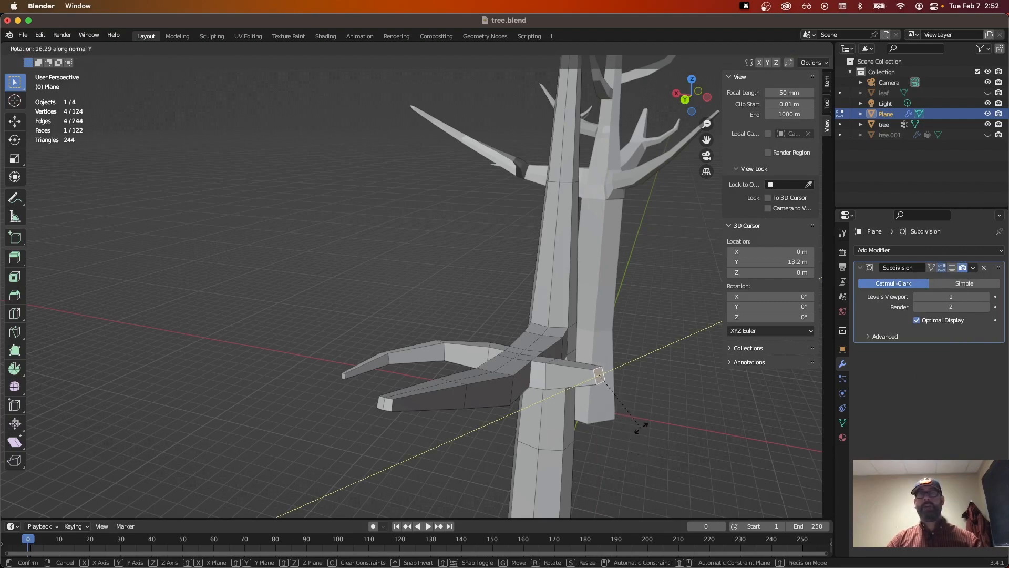
pyautogui.click(652, 457)
# Step: Extrude the second offshoot's end face into another segment and scale down its end to taper it
pyautogui.press('e')
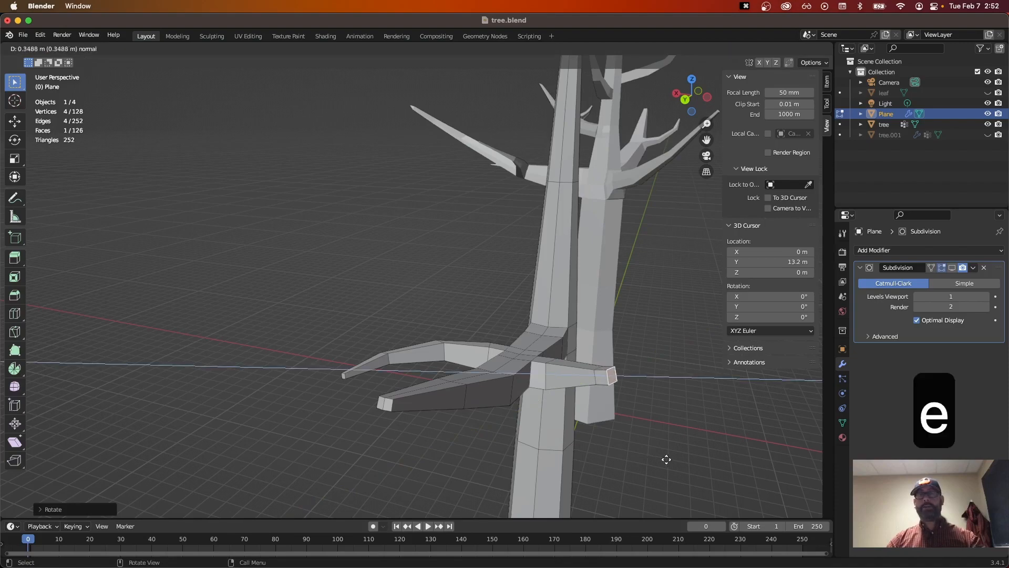
pyautogui.click(696, 466)
pyautogui.press('s')
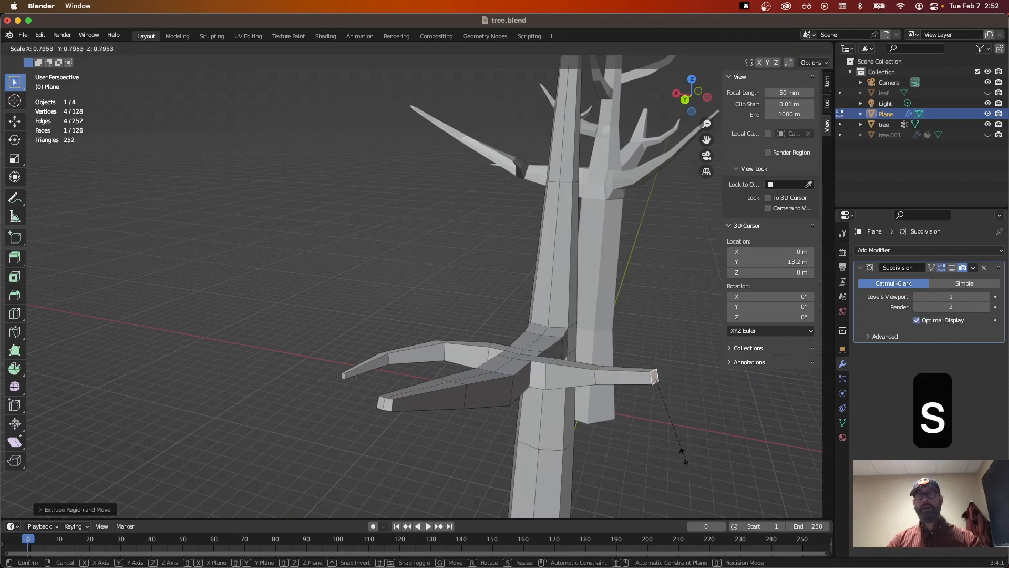
pyautogui.click(667, 435)
# Step: Move the new segment's end face toward the main branch's tip to curve the second offshoot
pyautogui.moveTo(667, 436); pyautogui.dragTo(624, 462, button='middle')
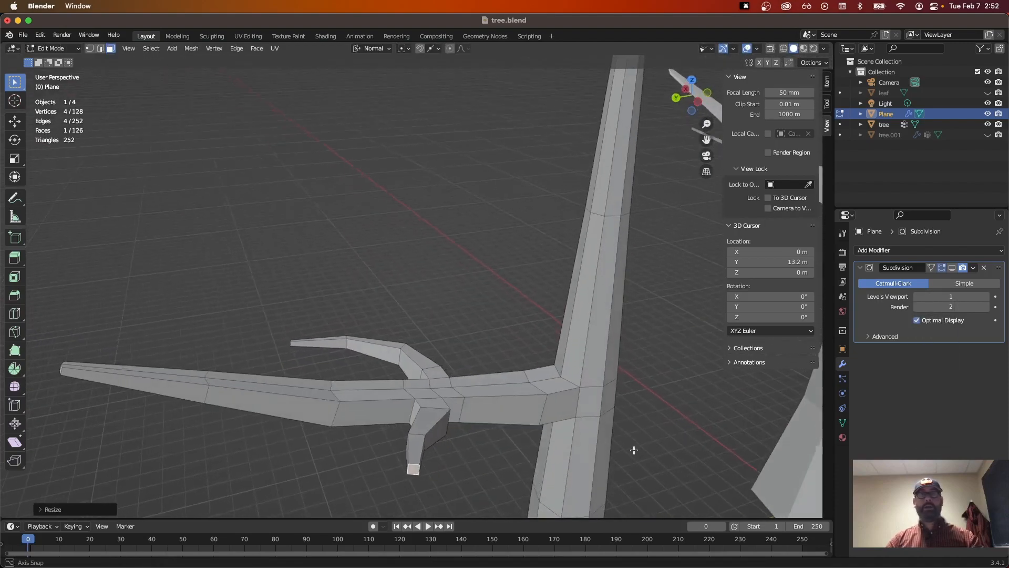
pyautogui.press('g')
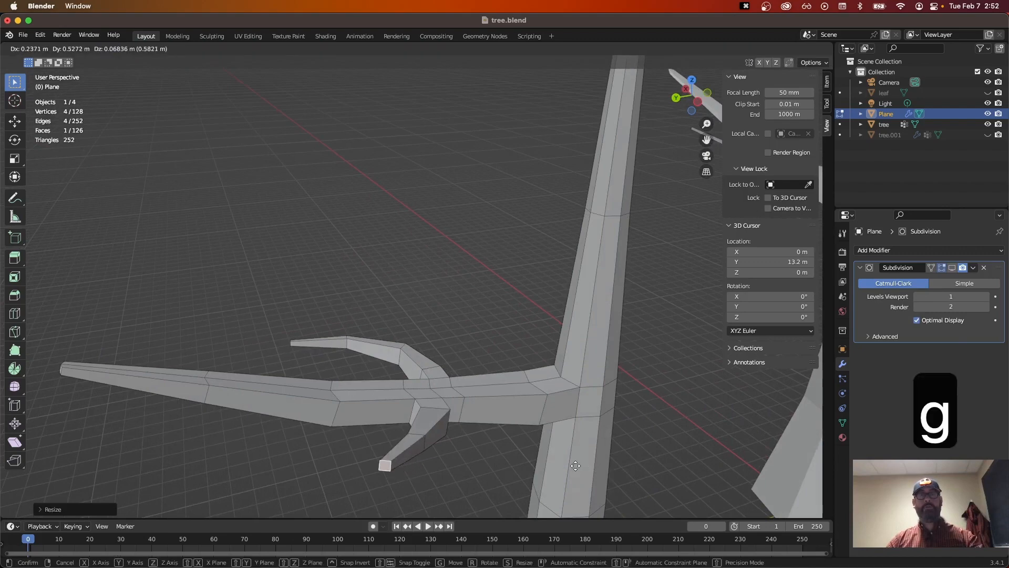
pyautogui.click(564, 465)
pyautogui.moveTo(564, 464); pyautogui.dragTo(592, 477, button='middle')
pyautogui.press('g')
pyautogui.click(593, 477)
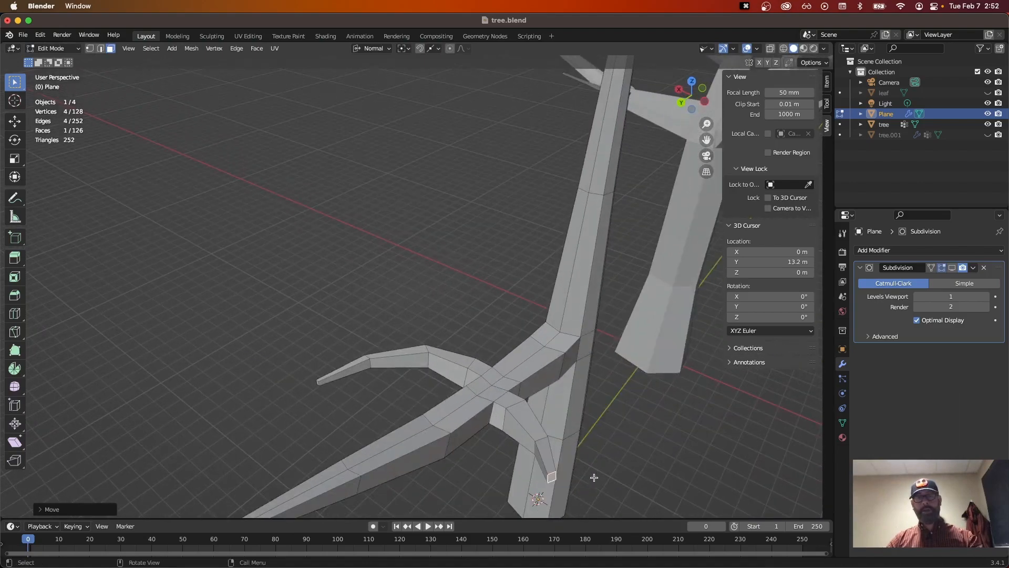
pyautogui.click(384, 50)
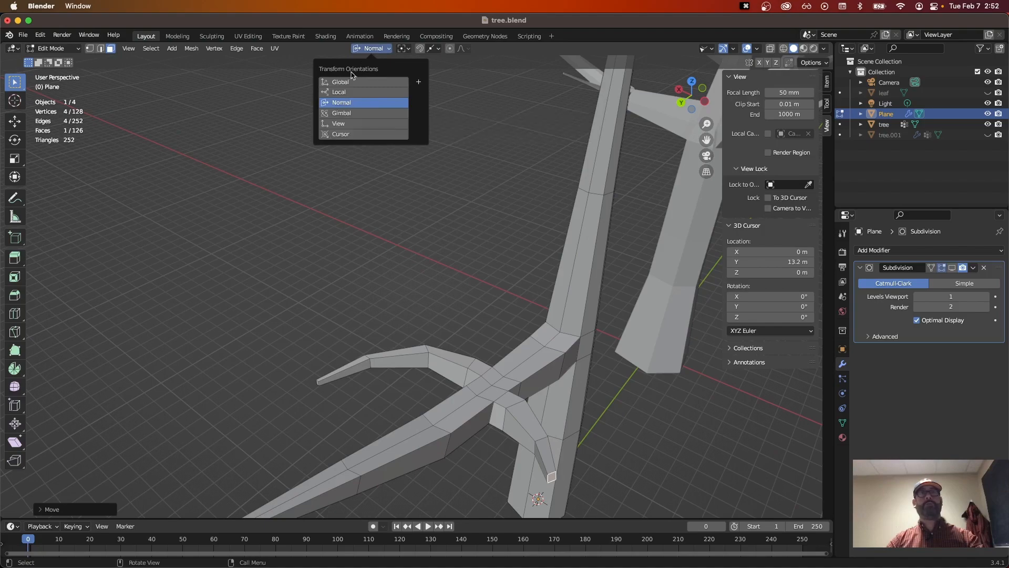
pyautogui.click(342, 105)
pyautogui.scroll(-5, 634, 479)
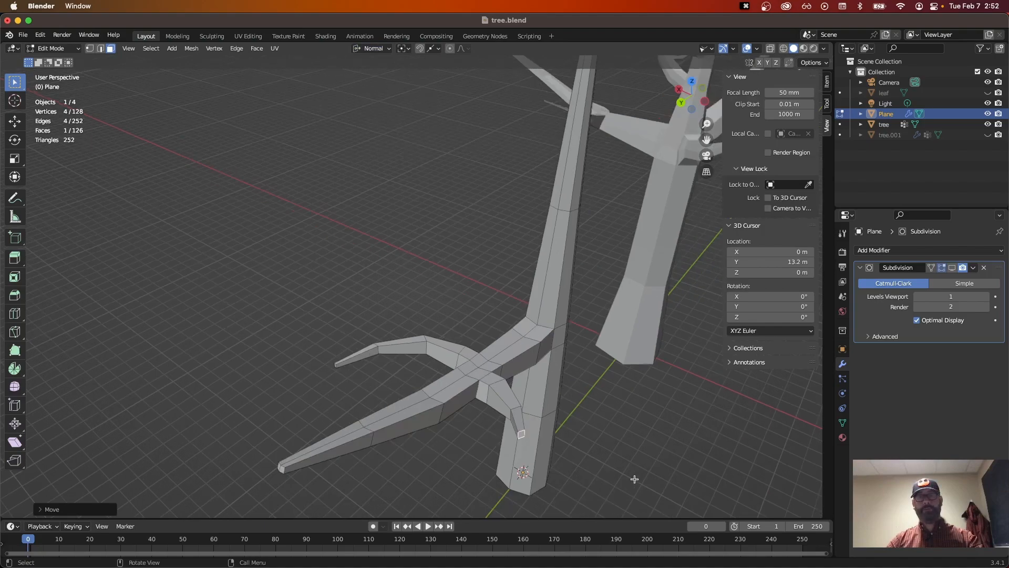
pyautogui.keyDown('shift'); pyautogui.moveTo(607, 433); pyautogui.dragTo(600, 408, button='middle'); pyautogui.keyUp('shift')
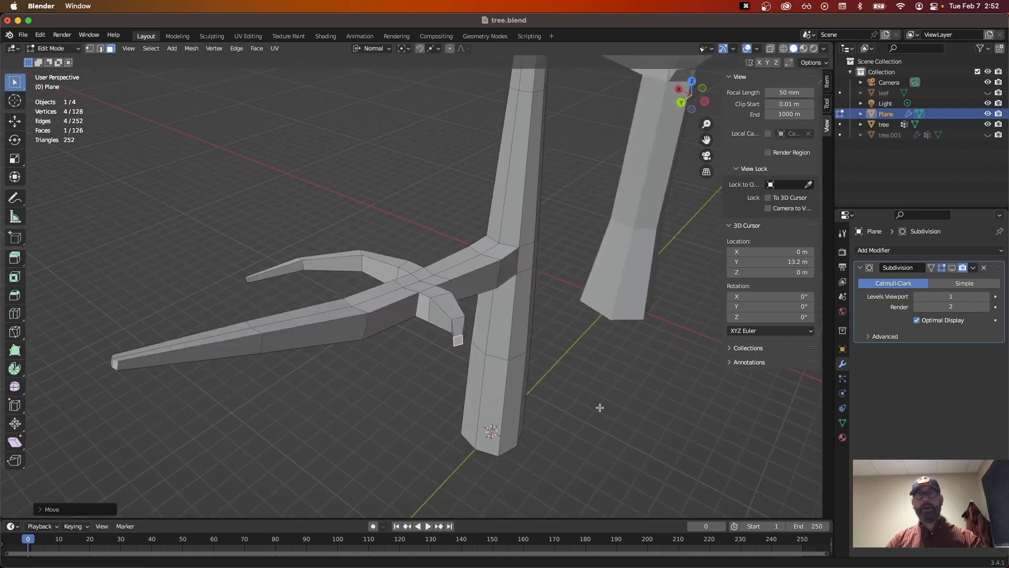
pyautogui.press('r')
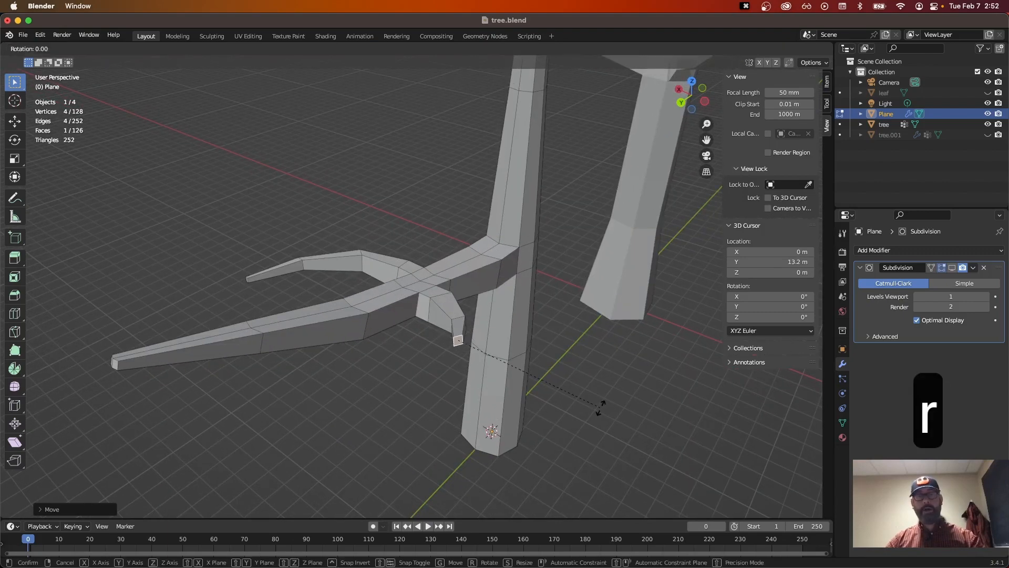
pyautogui.press('z')
pyautogui.press('z')
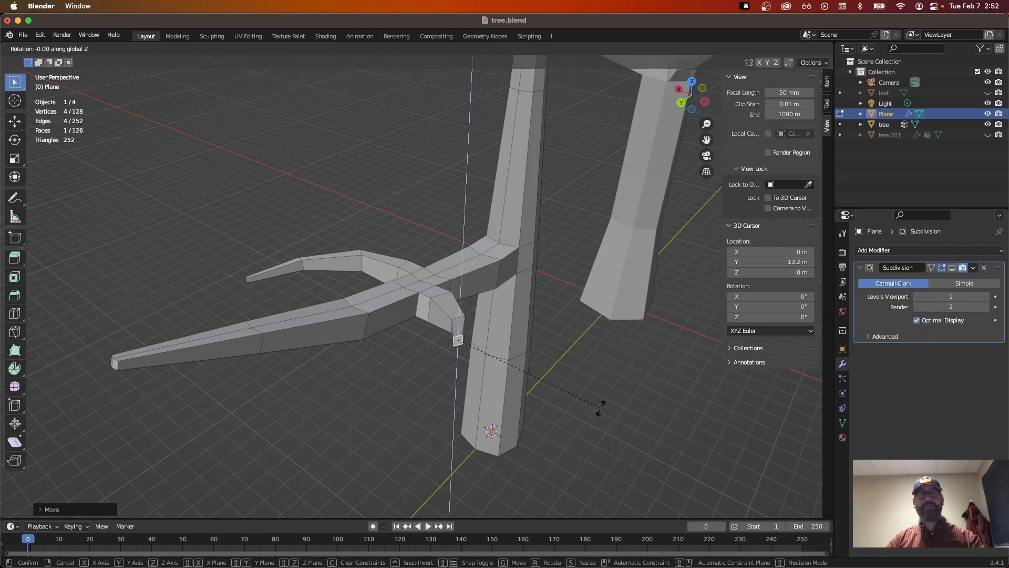
pyautogui.press('Escape')
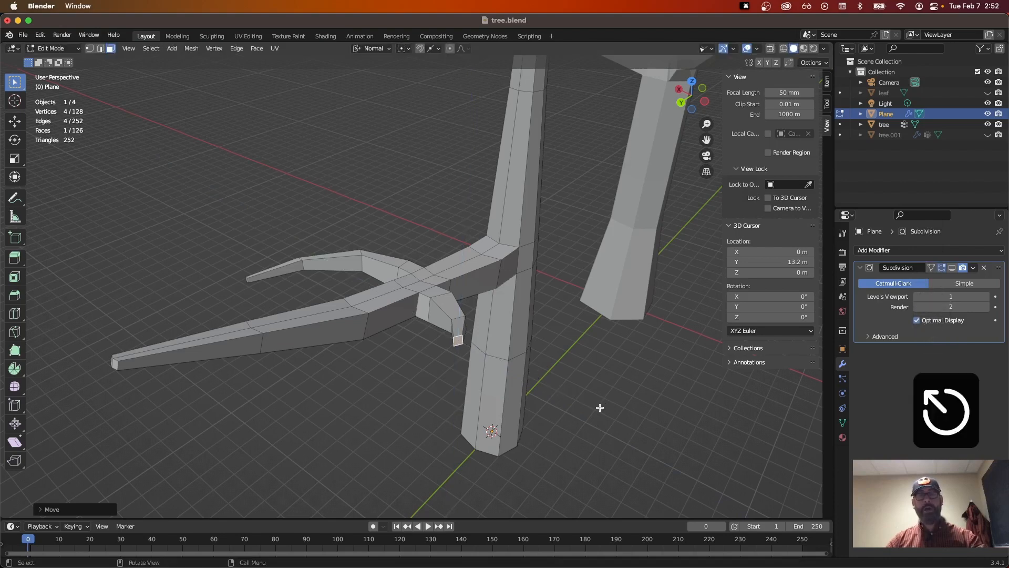
# Step: Rotate the second offshoot's end face around the global Z axis
pyautogui.press('r')
pyautogui.press('z')
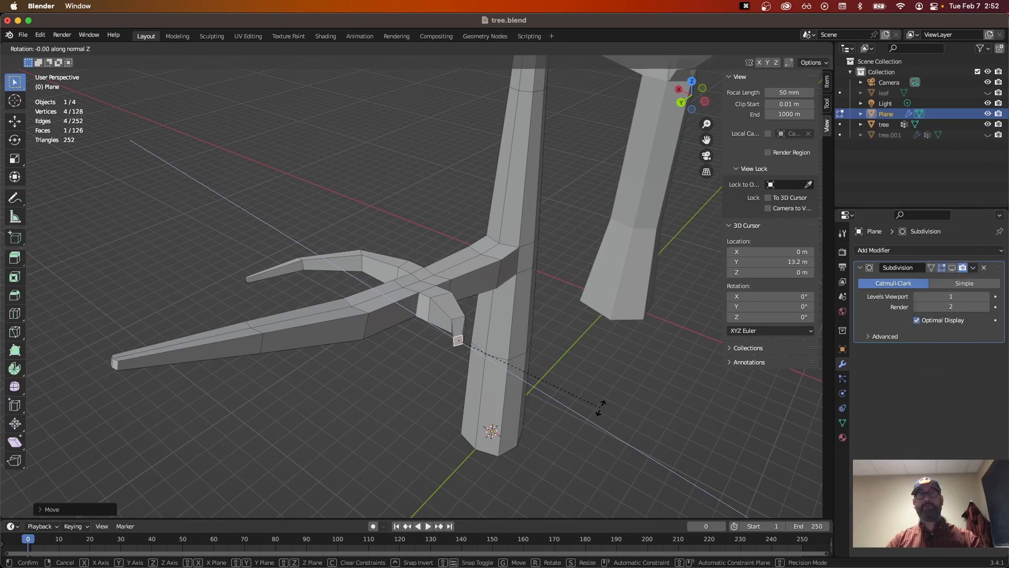
pyautogui.press('z')
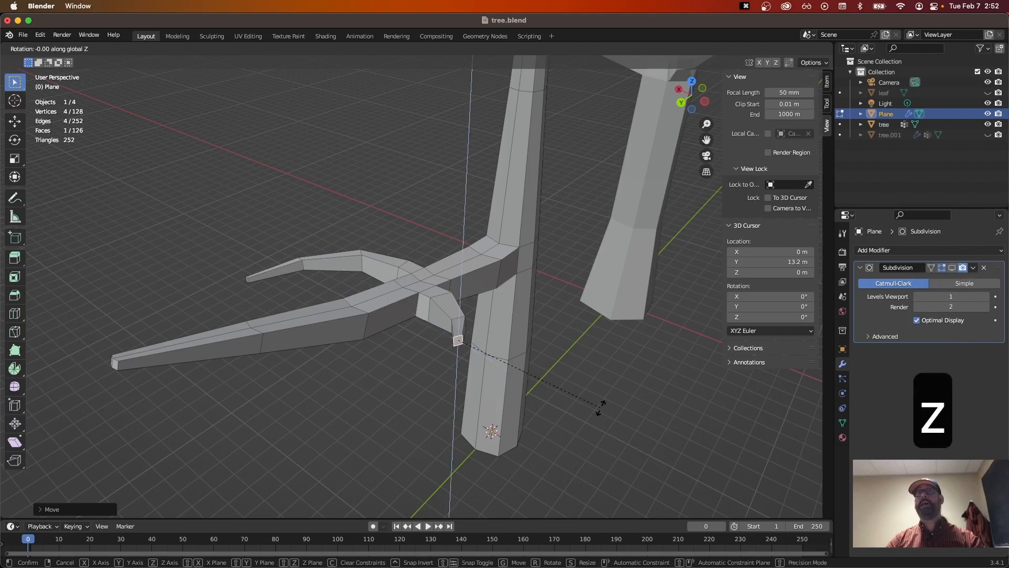
pyautogui.click(491, 398)
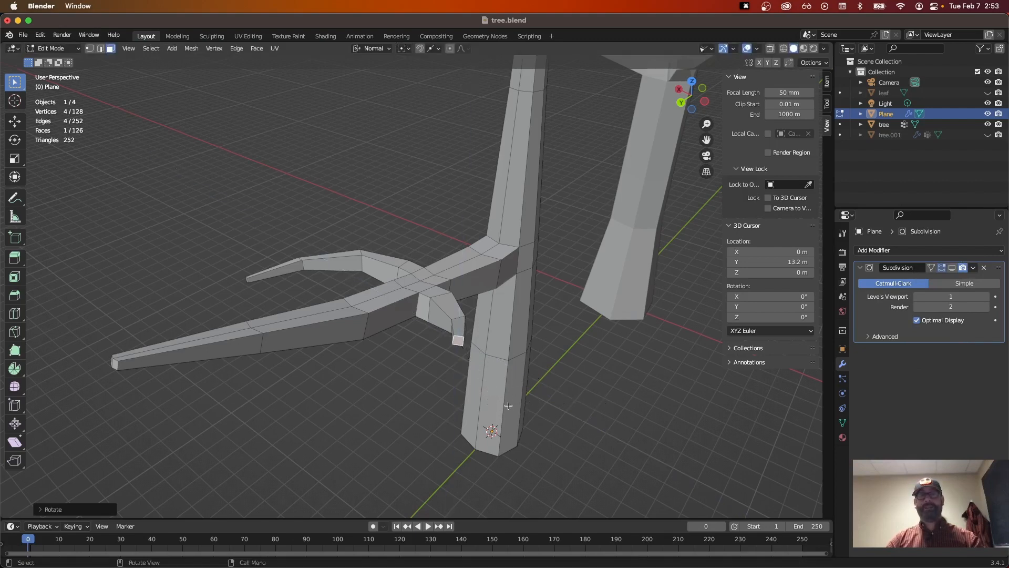
# Step: Extrude the second offshoot's end face about 2.07 m and scale its tip down to about 0.35
pyautogui.press('e')
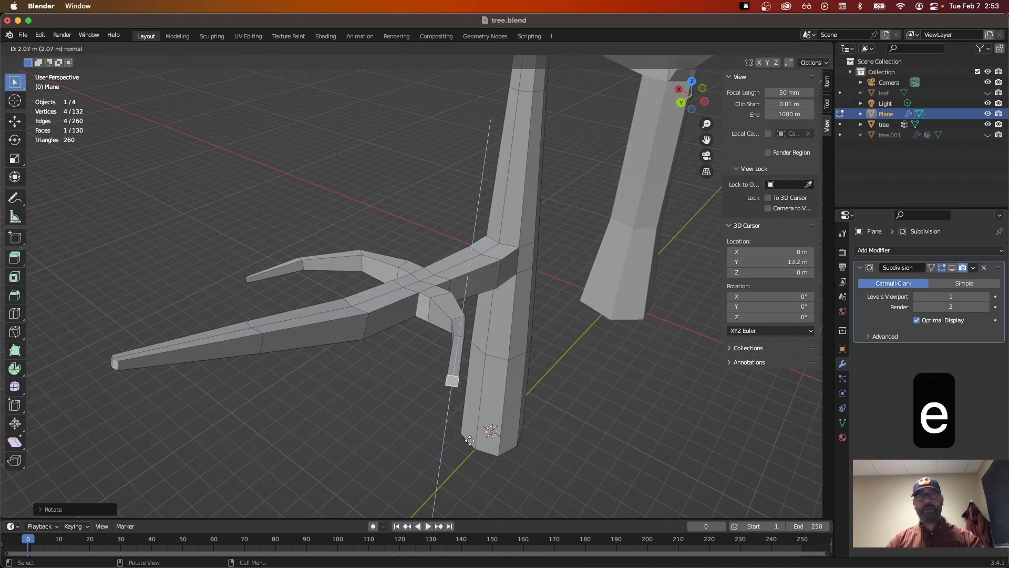
pyautogui.click(470, 440)
pyautogui.press('s')
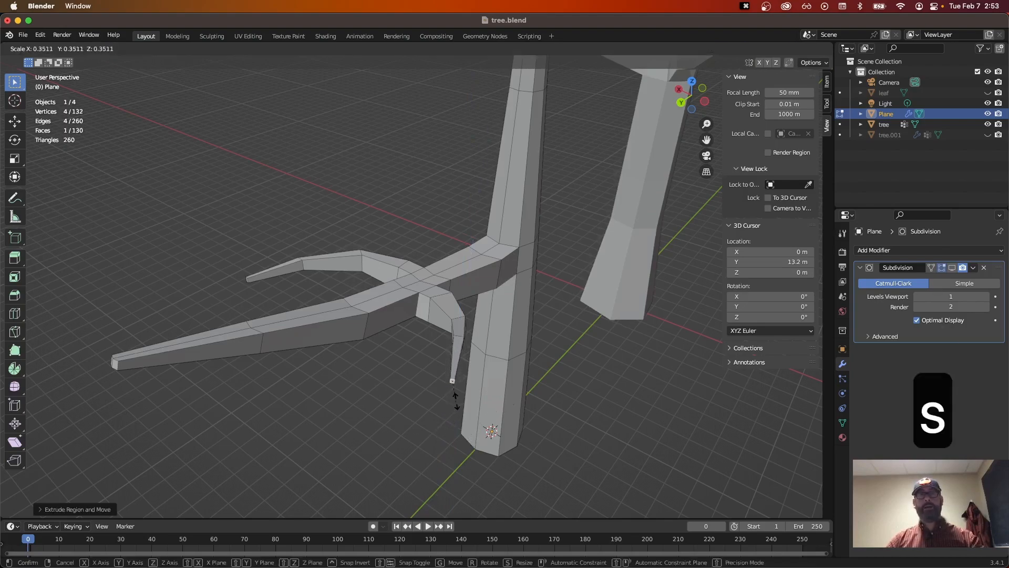
pyautogui.click(455, 395)
# Step: Turn on the Subdivision modifier's viewport display, clear the face selection, and switch to Object Mode
pyautogui.moveTo(556, 421); pyautogui.dragTo(600, 420, button='middle')
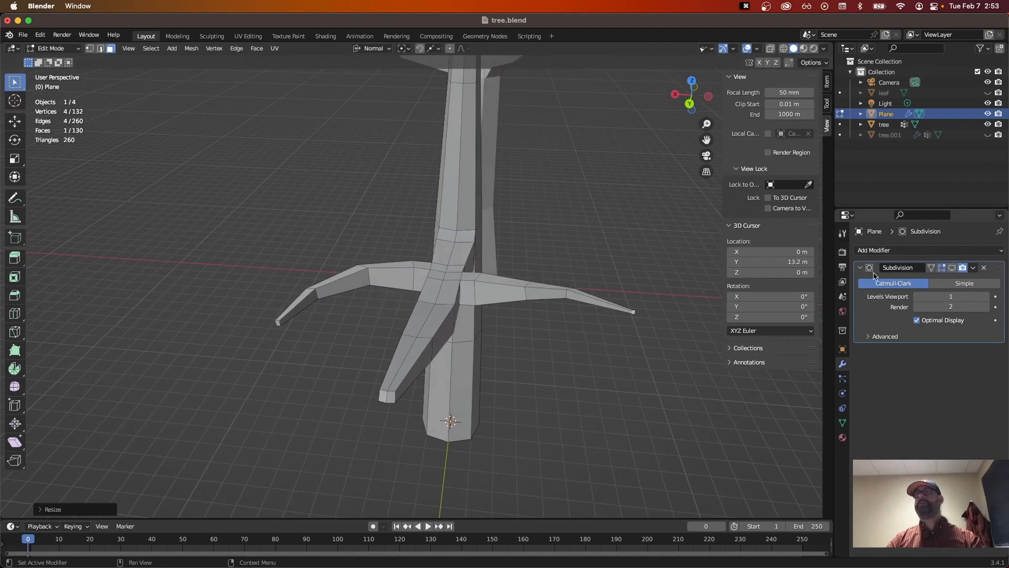
pyautogui.click(953, 268)
pyautogui.click(626, 356)
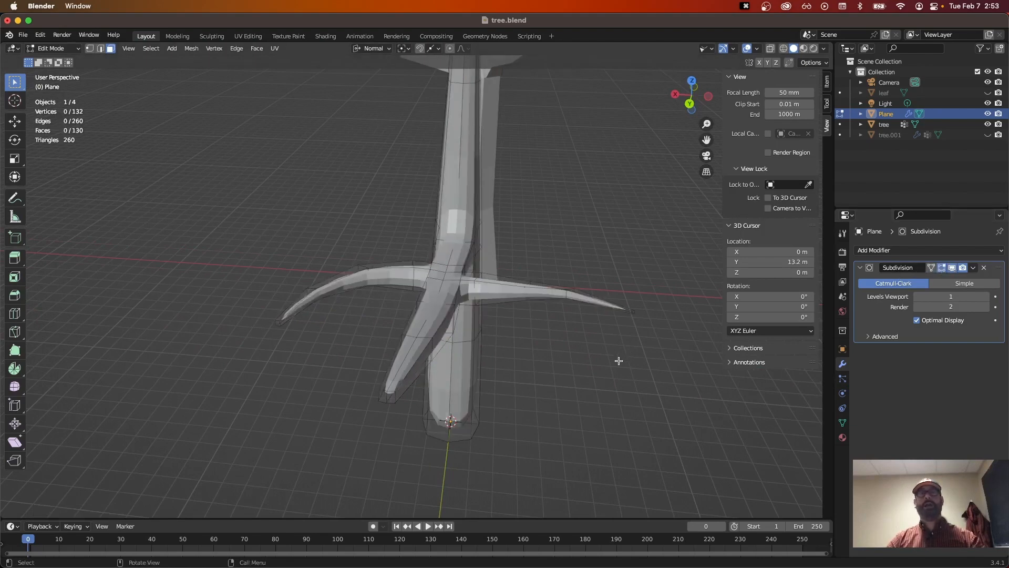
pyautogui.press('Tab')
# Step: Set the Subdivision modifier's viewport levels to 2 to smooth the new tree further
pyautogui.moveTo(619, 363); pyautogui.dragTo(529, 356, button='middle')
pyautogui.moveTo(638, 363); pyautogui.dragTo(469, 372, button='middle')
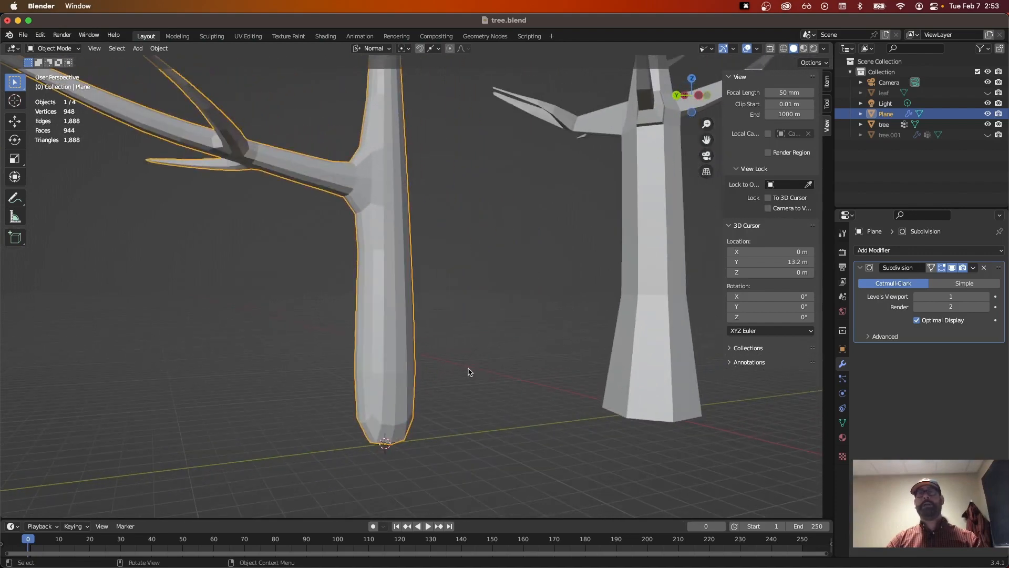
pyautogui.scroll(2, 455, 396)
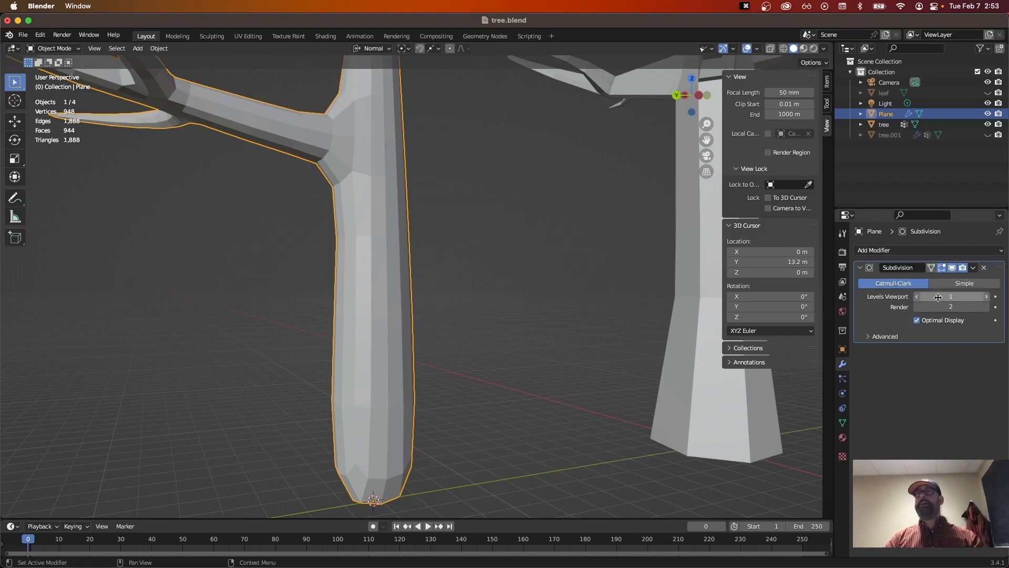
pyautogui.click(987, 296)
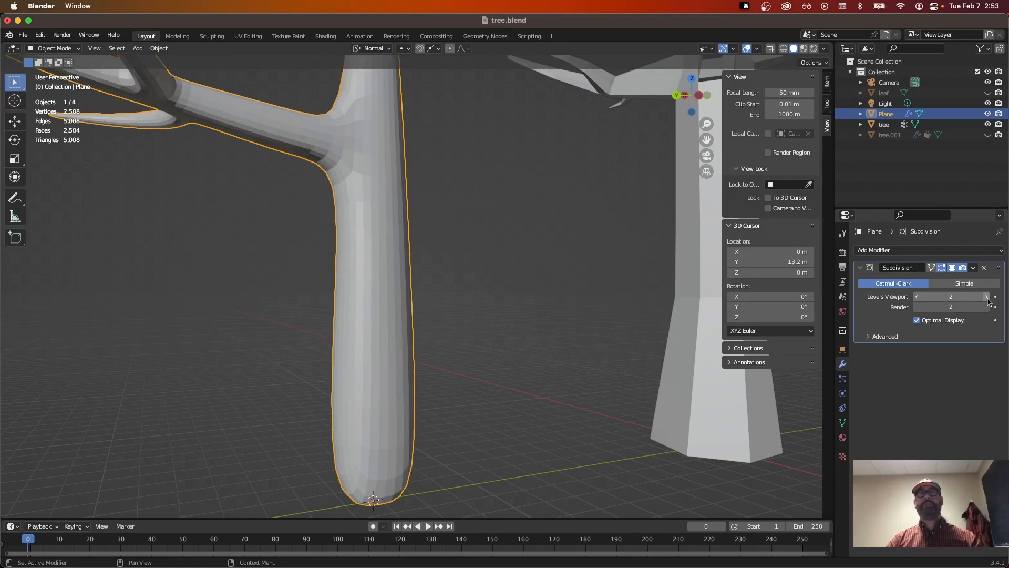
pyautogui.click(917, 297)
pyautogui.click(987, 299)
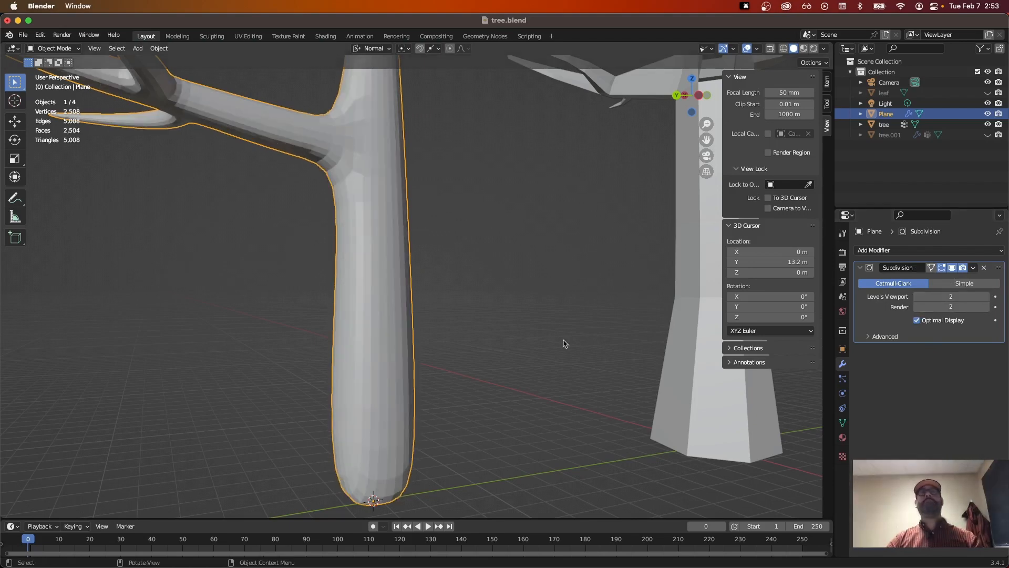
# Step: Switch the new tree to Edit Mode and examine how the smoothed mesh follows its cage at the branch joint and trunk
pyautogui.moveTo(432, 318); pyautogui.dragTo(590, 342, button='middle')
pyautogui.press('Tab')
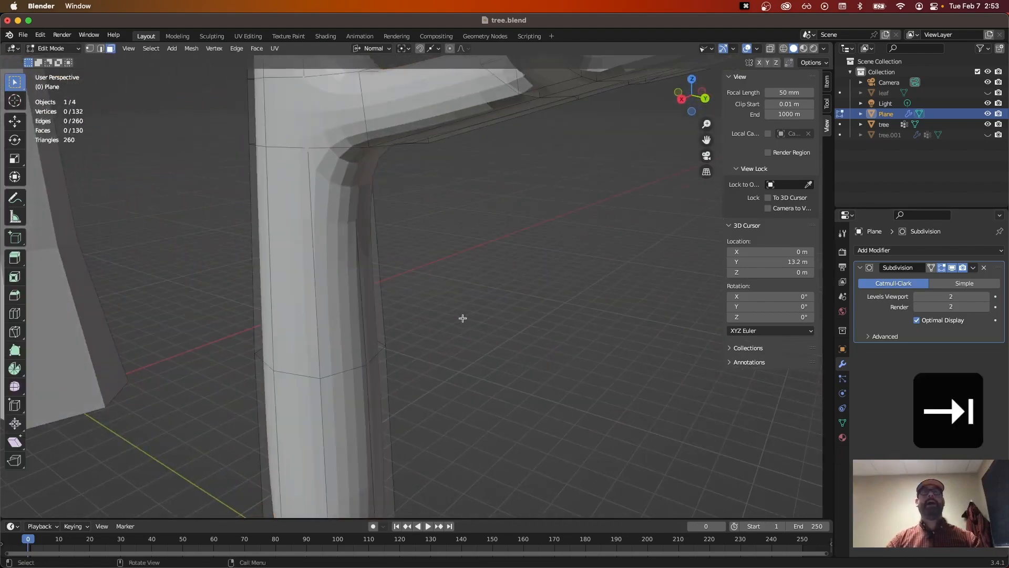
pyautogui.keyDown('shift'); pyautogui.moveTo(430, 275); pyautogui.dragTo(451, 431, button='middle'); pyautogui.keyUp('shift')
pyautogui.scroll(3, 430, 333)
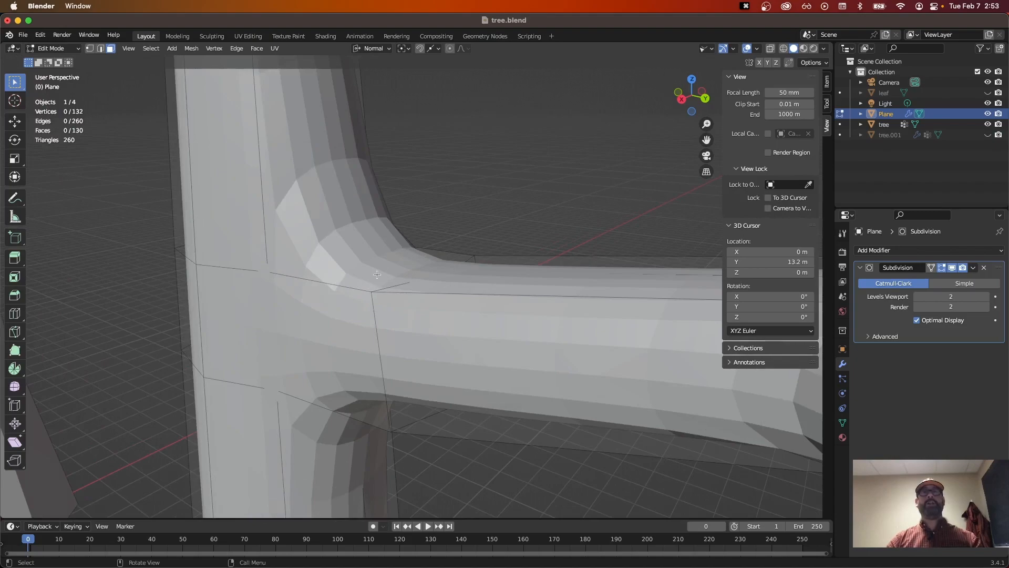
pyautogui.scroll(-3, 491, 393)
pyautogui.moveTo(490, 392); pyautogui.dragTo(486, 243, button='middle')
pyautogui.moveTo(539, 410); pyautogui.dragTo(549, 388, button='middle')
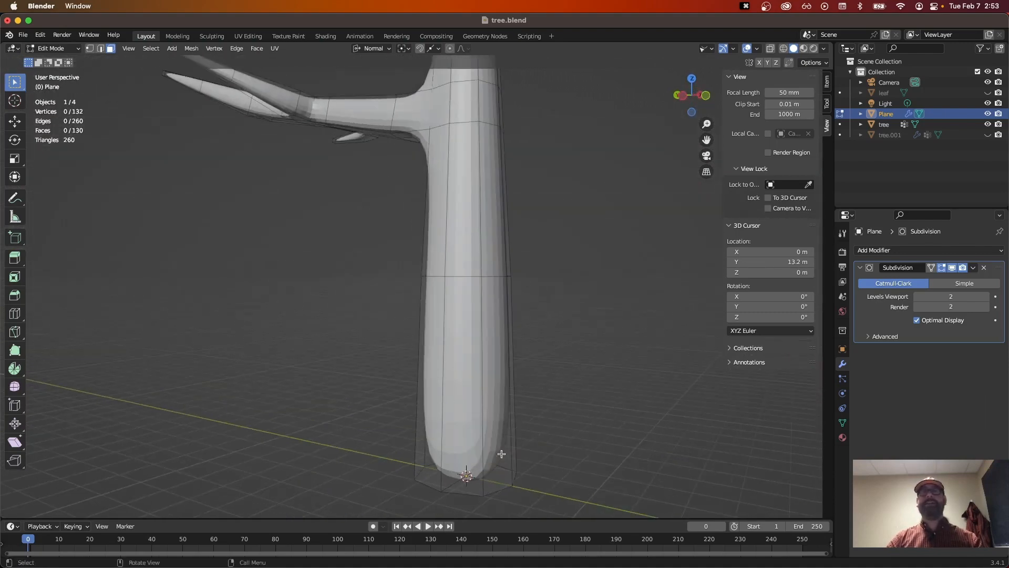
# Step: Add a horizontal loop cut around the new tree's trunk and slide it down close to the base
pyautogui.moveTo(483, 402); pyautogui.dragTo(533, 397, button='middle')
pyautogui.keyDown('shift'); pyautogui.moveTo(597, 381); pyautogui.dragTo(411, 148, button='middle'); pyautogui.keyUp('shift')
pyautogui.scroll(-1, 532, 343)
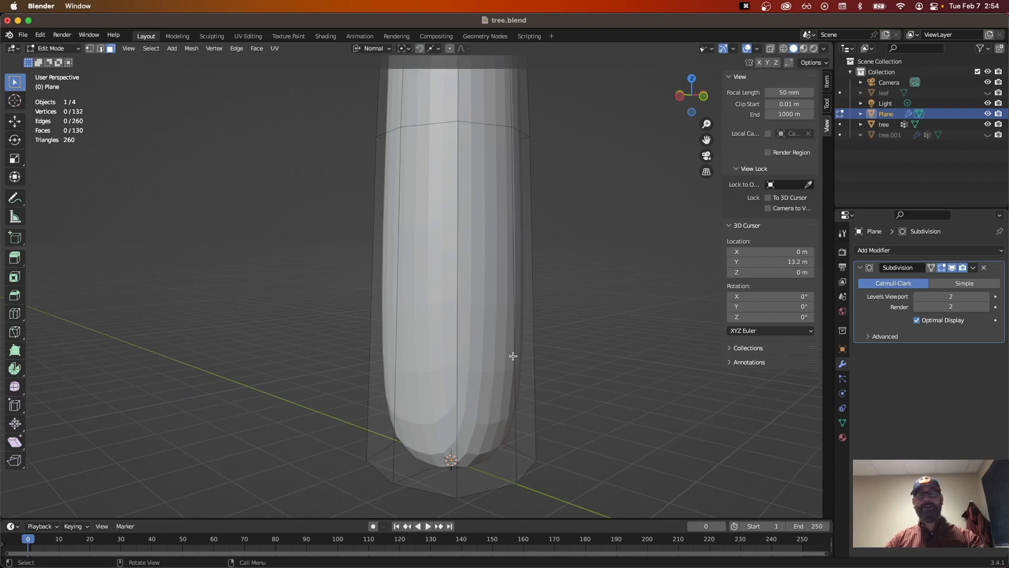
pyautogui.press('super+r')
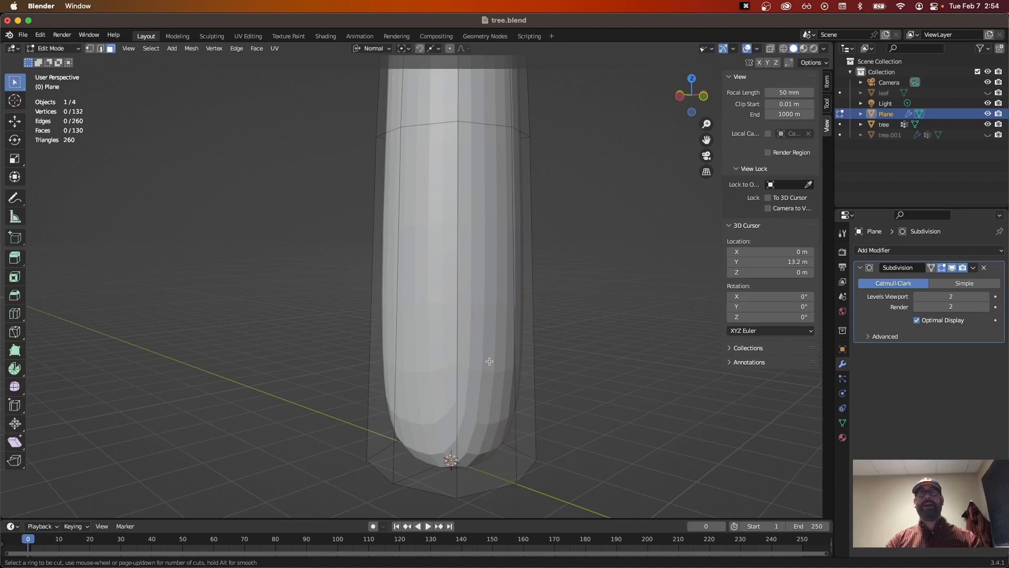
pyautogui.click(502, 397)
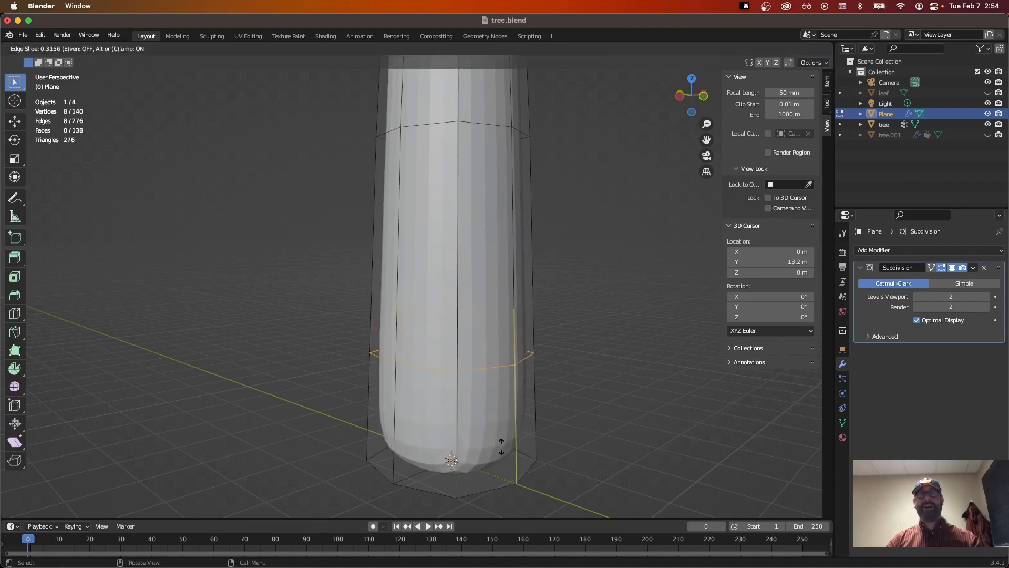
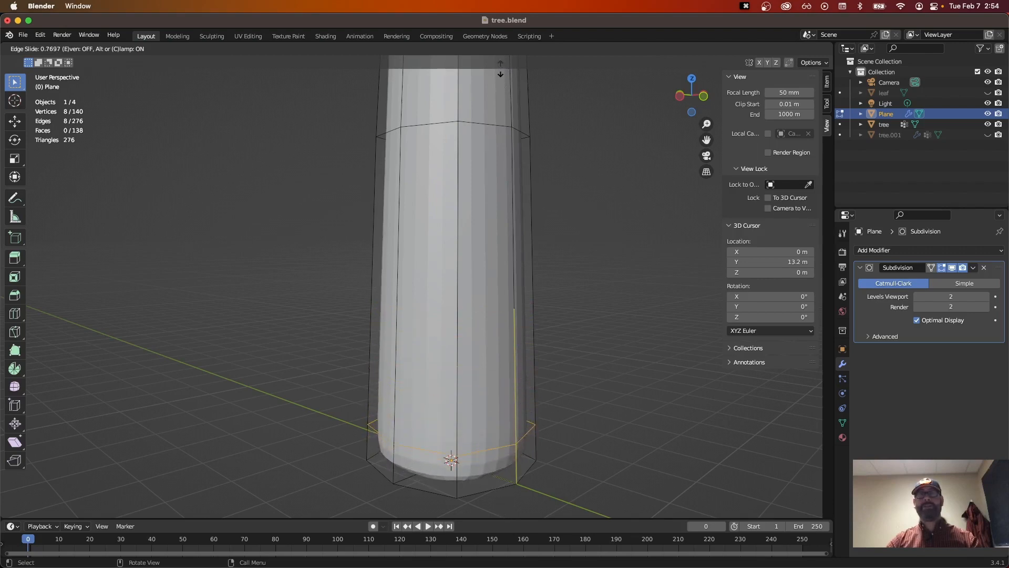
pyautogui.click(500, 502)
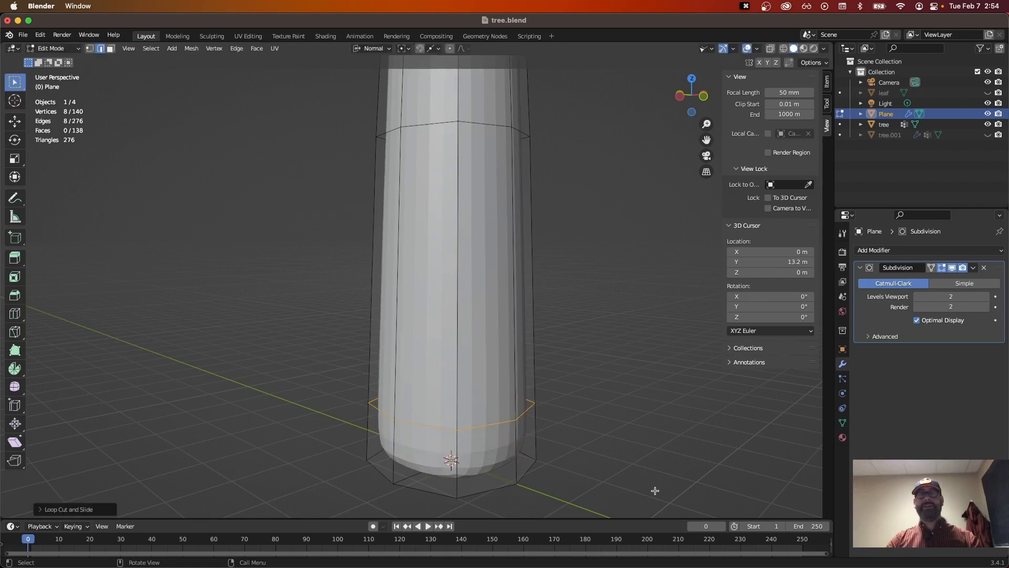
# Step: Select the eight edges around the trunk's bottom rim and scale them outward to more than twice their size to flare the base
pyautogui.press('2')
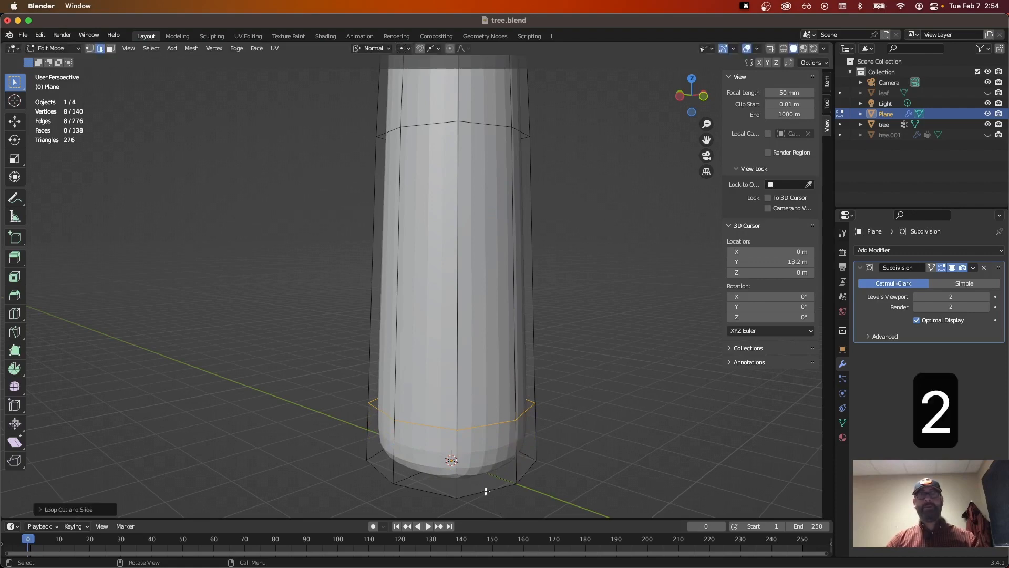
pyautogui.click(477, 494)
pyautogui.keyDown('shift'); pyautogui.click(439, 493); pyautogui.keyUp('shift')
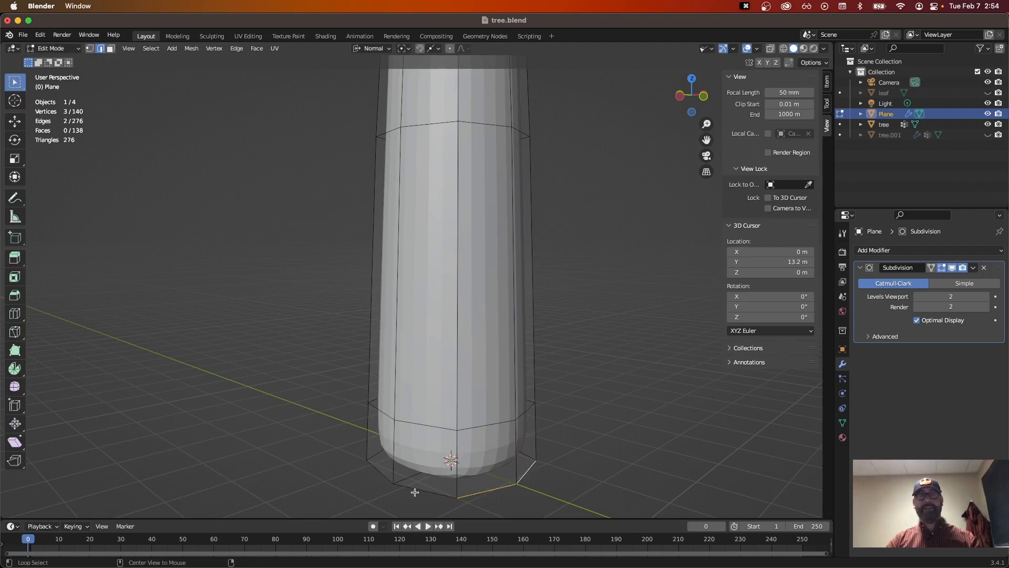
pyautogui.moveTo(398, 477); pyautogui.dragTo(425, 475, button='middle')
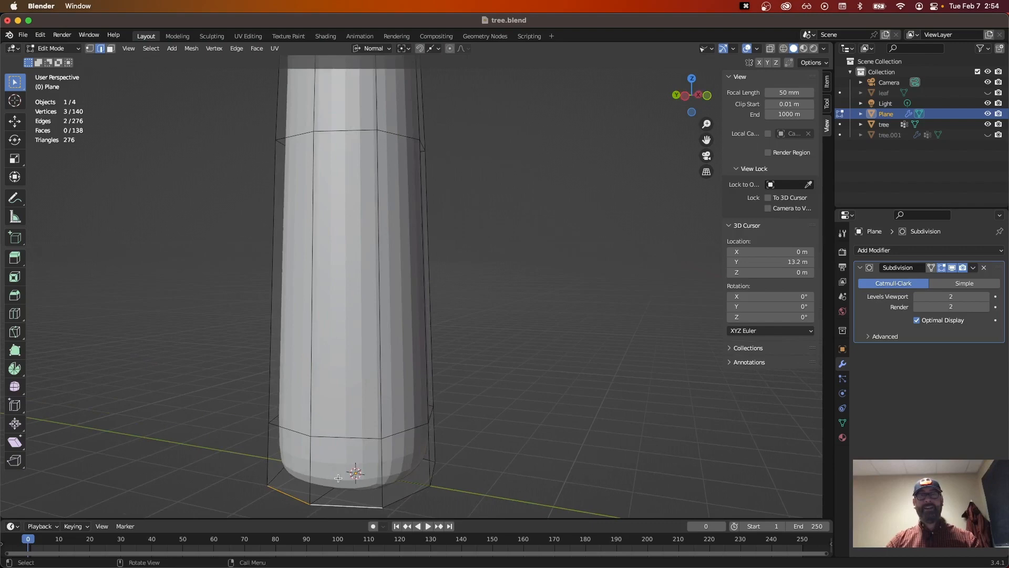
pyautogui.moveTo(338, 477); pyautogui.dragTo(568, 446, button='middle')
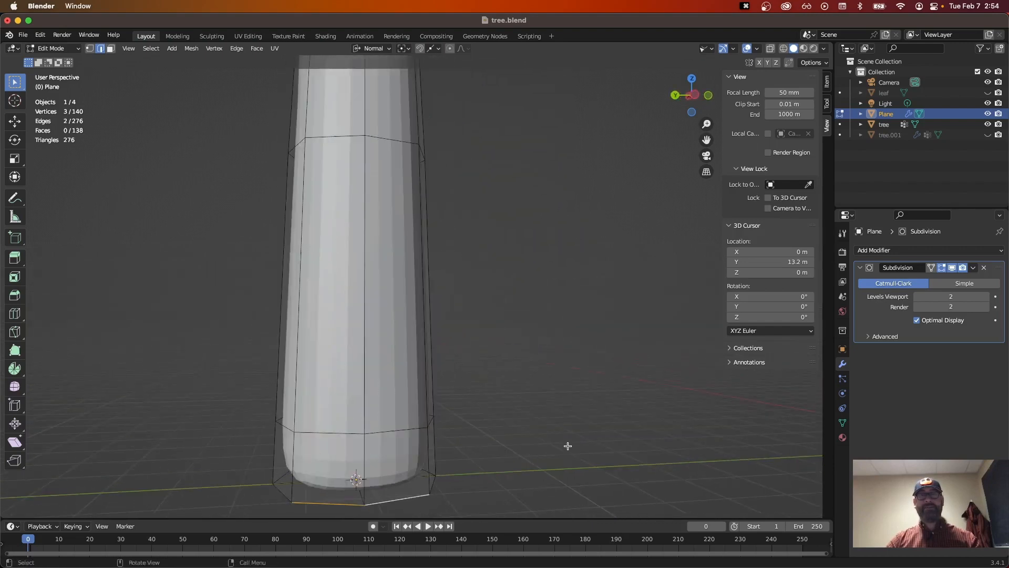
pyautogui.keyDown('alt'); pyautogui.middleClick(284, 294); pyautogui.keyUp('alt')
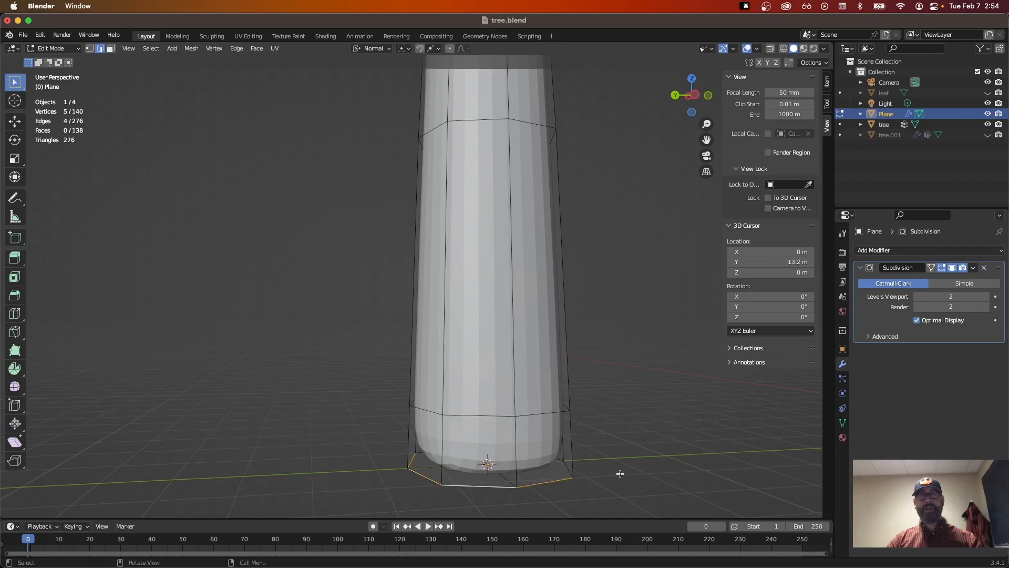
pyautogui.moveTo(618, 468); pyautogui.dragTo(311, 412, button='middle')
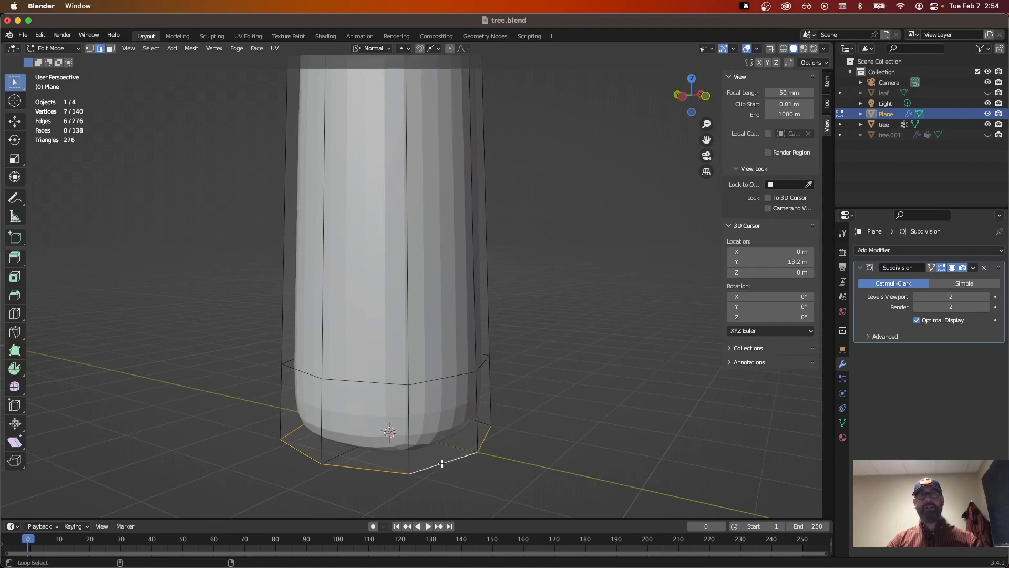
pyautogui.moveTo(474, 461); pyautogui.dragTo(517, 473, button='middle')
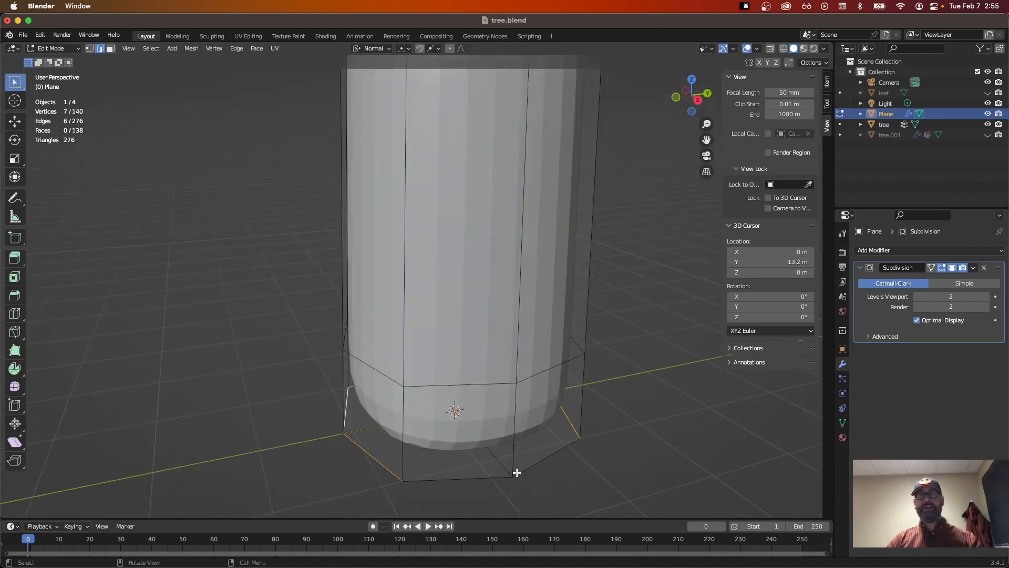
pyautogui.keyDown('shift'); pyautogui.click(484, 477); pyautogui.keyUp('shift')
pyautogui.scroll(-2, 543, 466)
pyautogui.press('s')
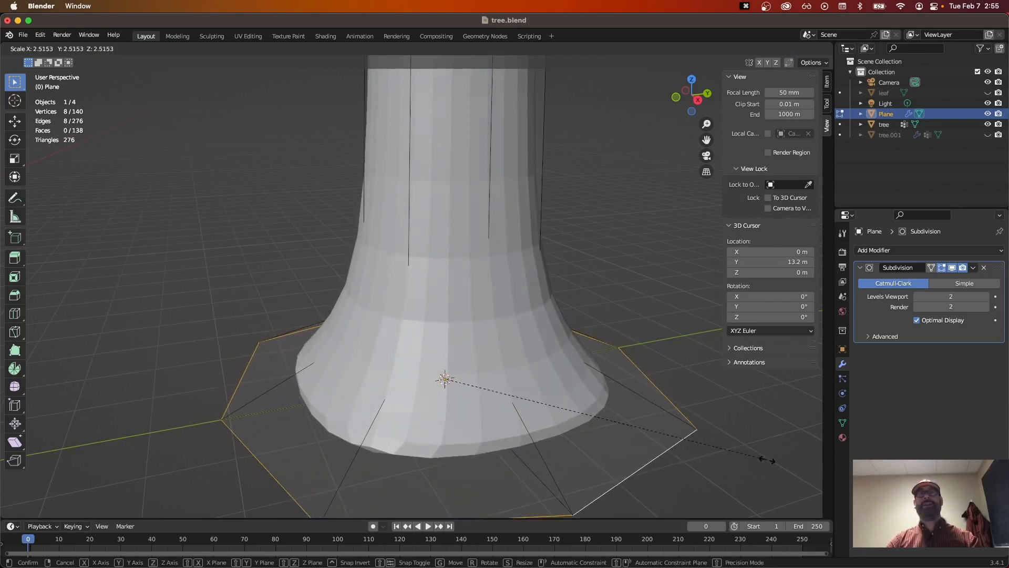
pyautogui.click(728, 457)
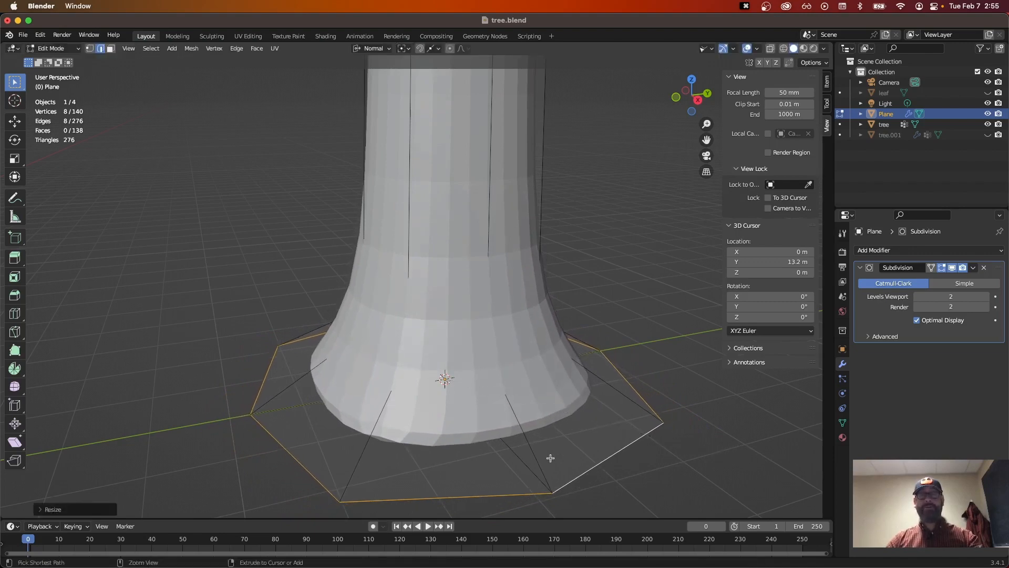
# Step: Add another loop cut around the flared base, slid slightly toward the bottom rim, and select a single rim edge
pyautogui.hotkey('ctrl', 'r')
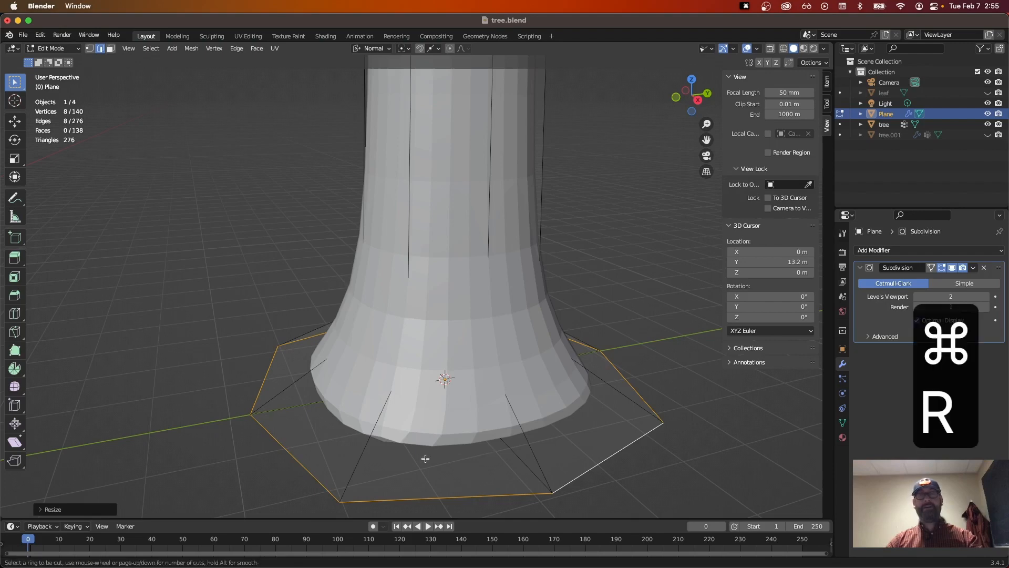
pyautogui.click(390, 436)
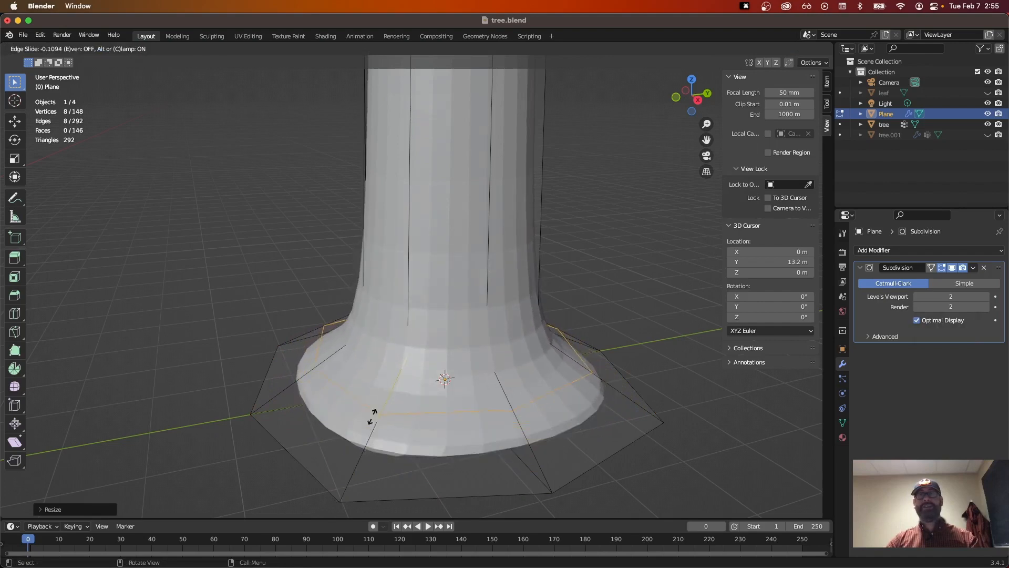
pyautogui.click(382, 444)
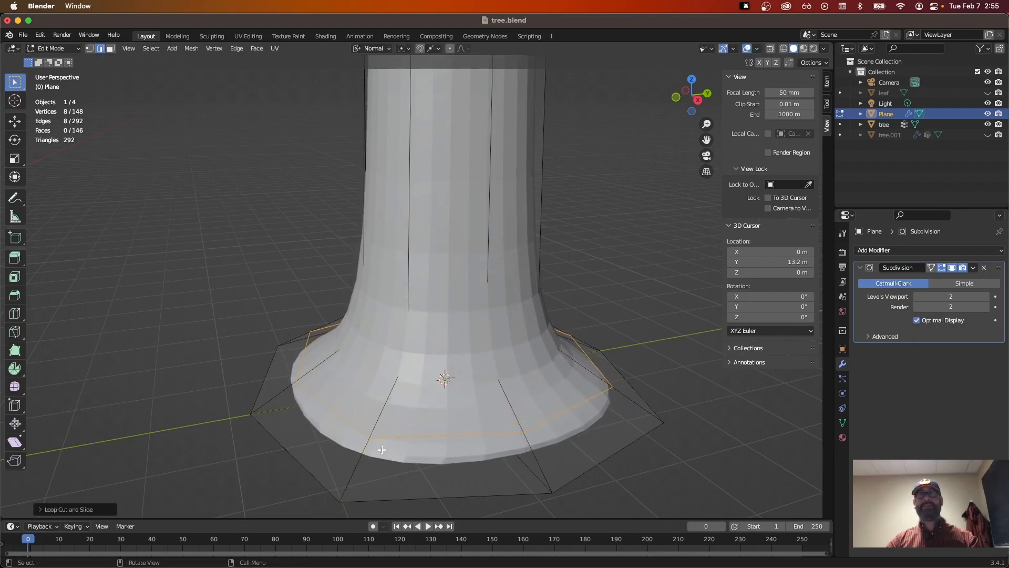
pyautogui.moveTo(382, 451); pyautogui.dragTo(547, 462, button='middle')
pyautogui.scroll(-4, 547, 462)
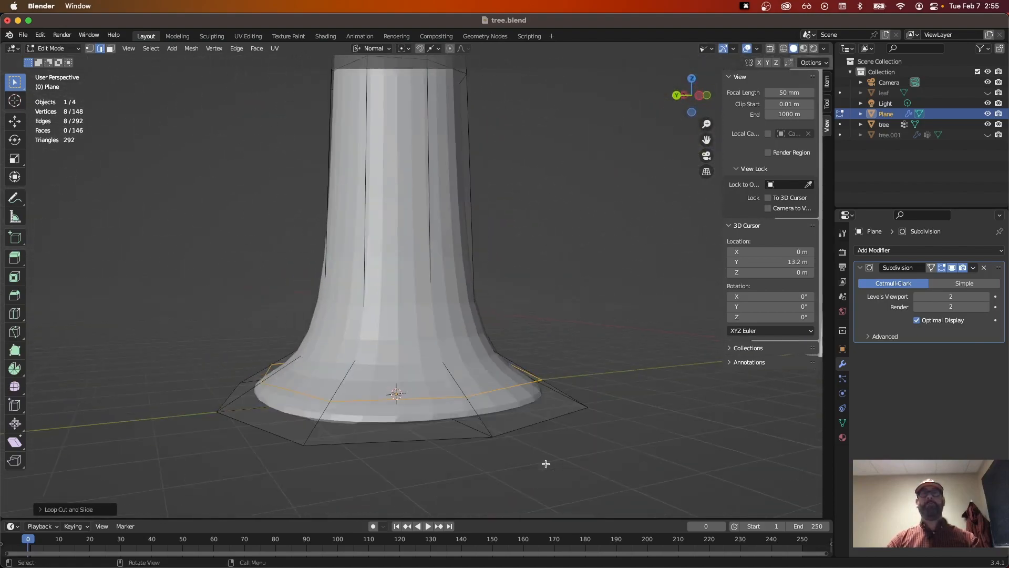
pyautogui.click(454, 416)
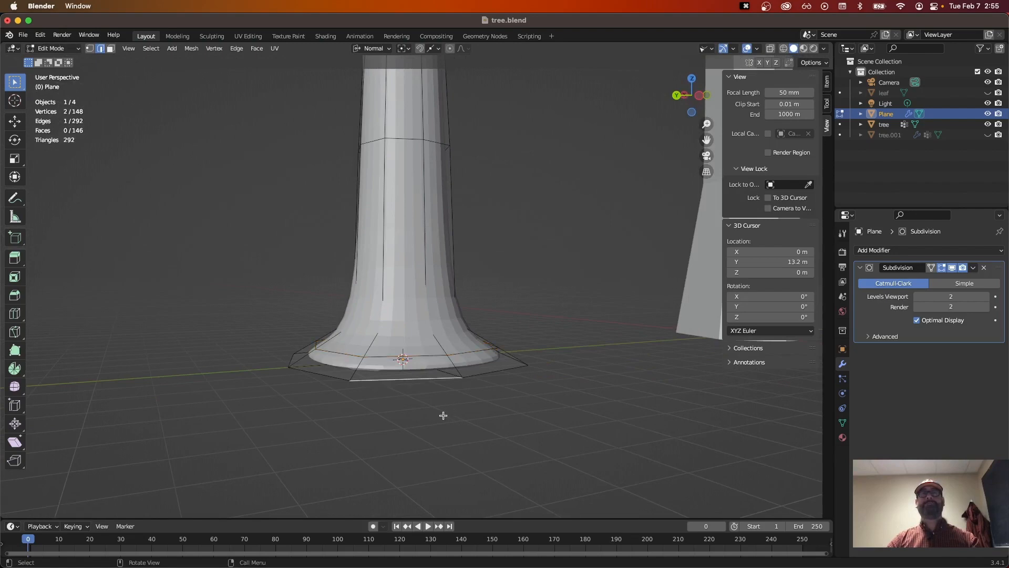
# Step: Return to Object Mode, set the Subdivision modifier's viewport levels to 1, and deselect the new tree
pyautogui.press('Tab')
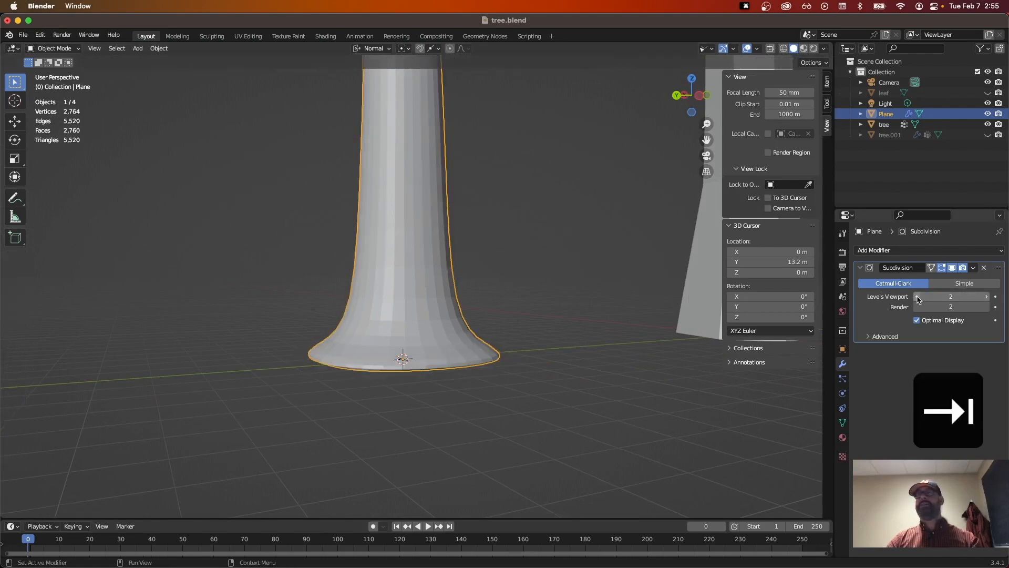
pyautogui.click(918, 299)
pyautogui.click(534, 377)
pyautogui.moveTo(533, 377); pyautogui.dragTo(651, 401, button='middle')
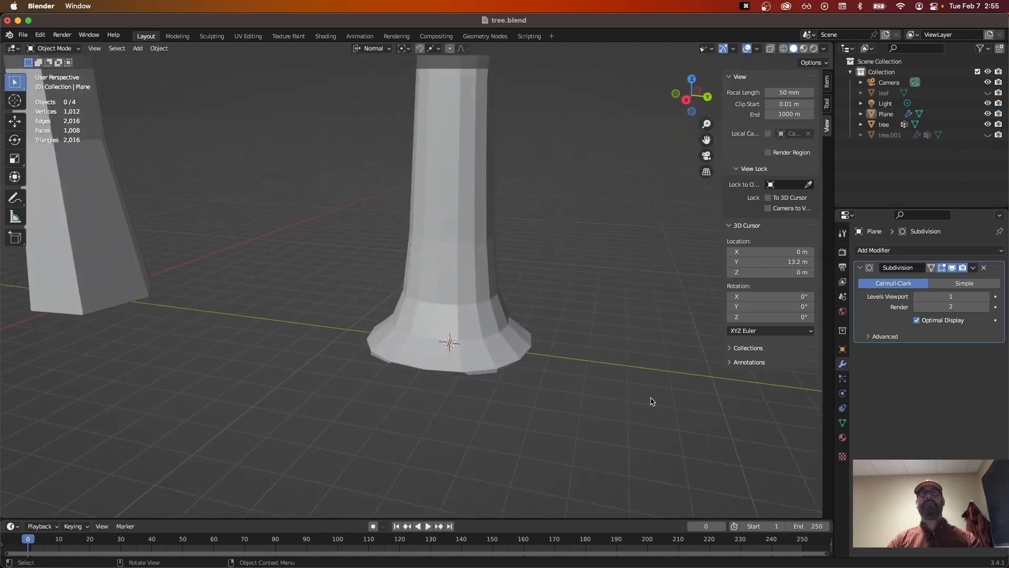
pyautogui.scroll(3, 644, 398)
pyautogui.scroll(-5, 639, 396)
pyautogui.keyDown('shift'); pyautogui.moveTo(505, 293); pyautogui.dragTo(483, 389, button='middle'); pyautogui.keyUp('shift')
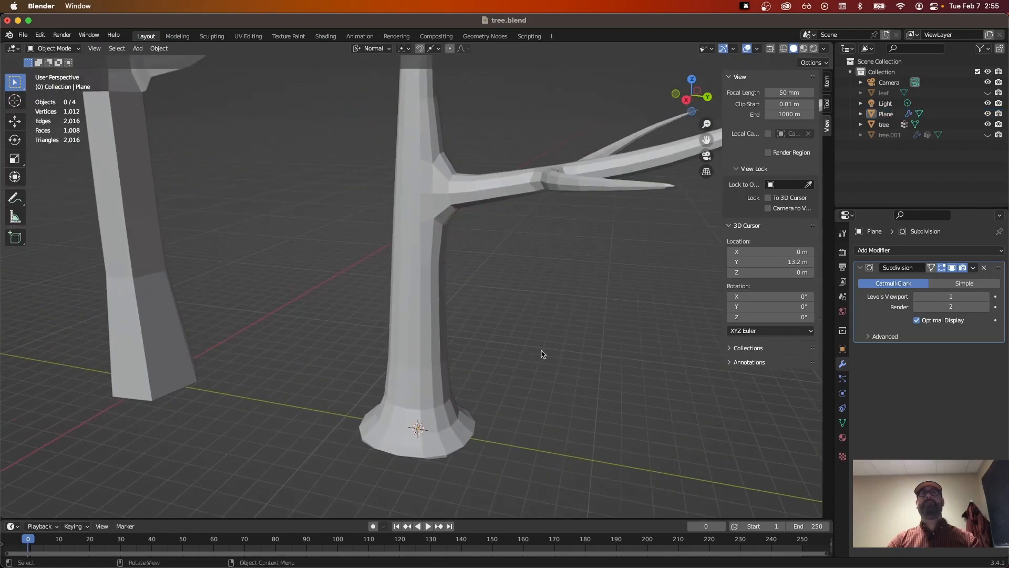
pyautogui.moveTo(543, 354); pyautogui.dragTo(485, 322, button='middle')
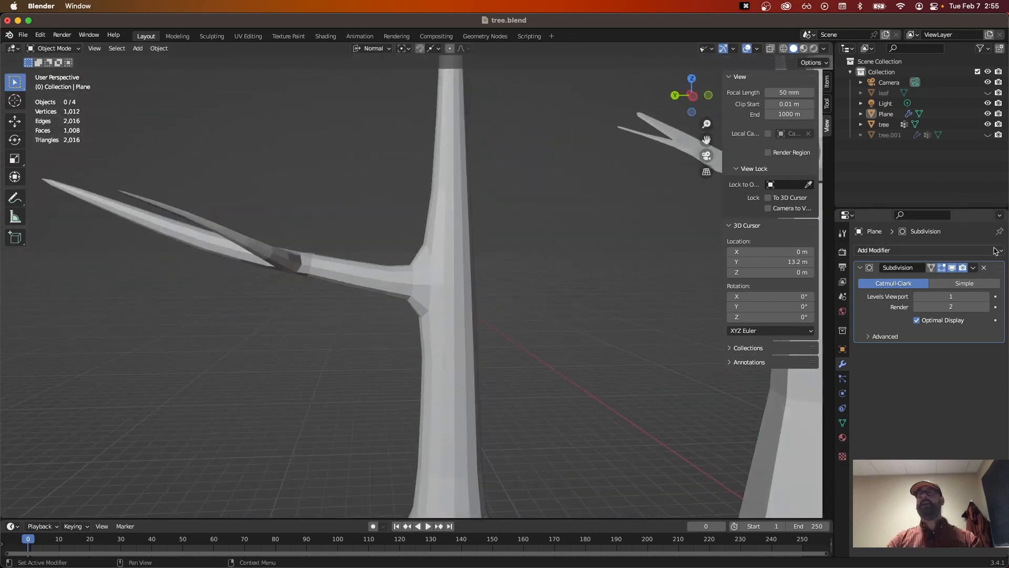
# Step: Turn off the Subdivision modifier's viewport display and select the new tree to examine its unsmoothed branches and base
pyautogui.click(953, 269)
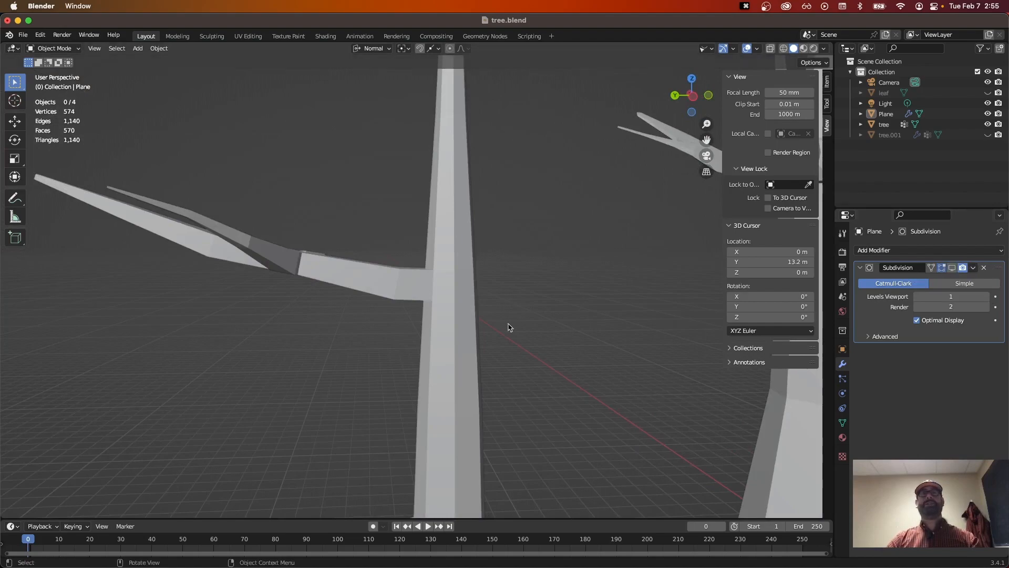
pyautogui.moveTo(509, 327); pyautogui.dragTo(434, 352, button='middle')
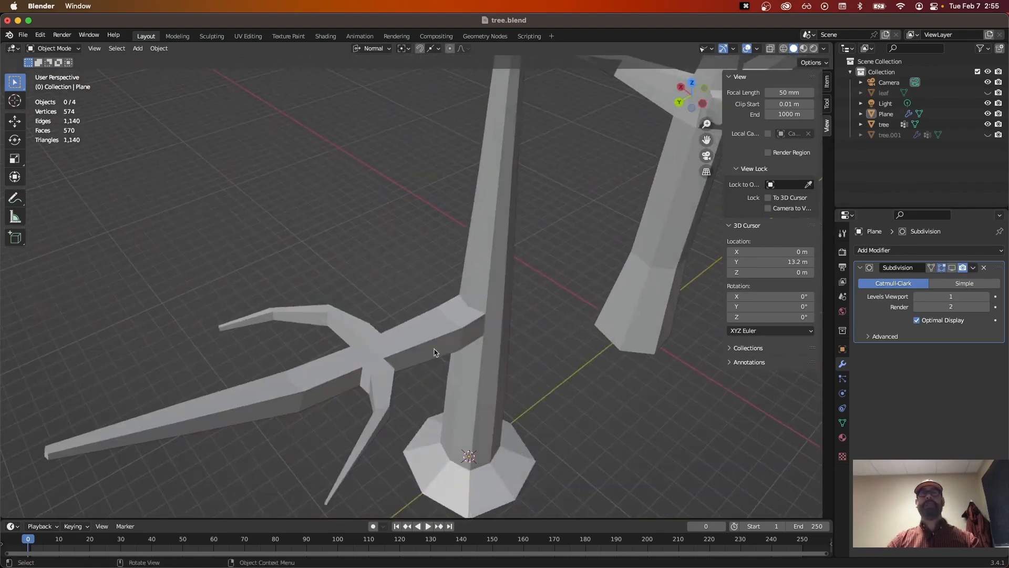
pyautogui.click(437, 321)
pyautogui.scroll(2, 439, 326)
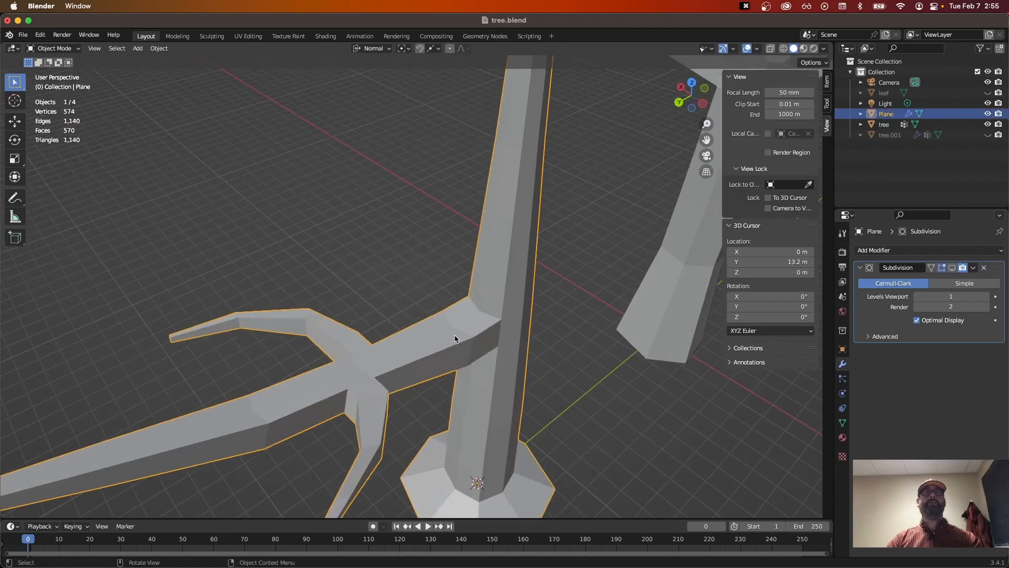
pyautogui.moveTo(477, 363); pyautogui.dragTo(375, 364, button='middle')
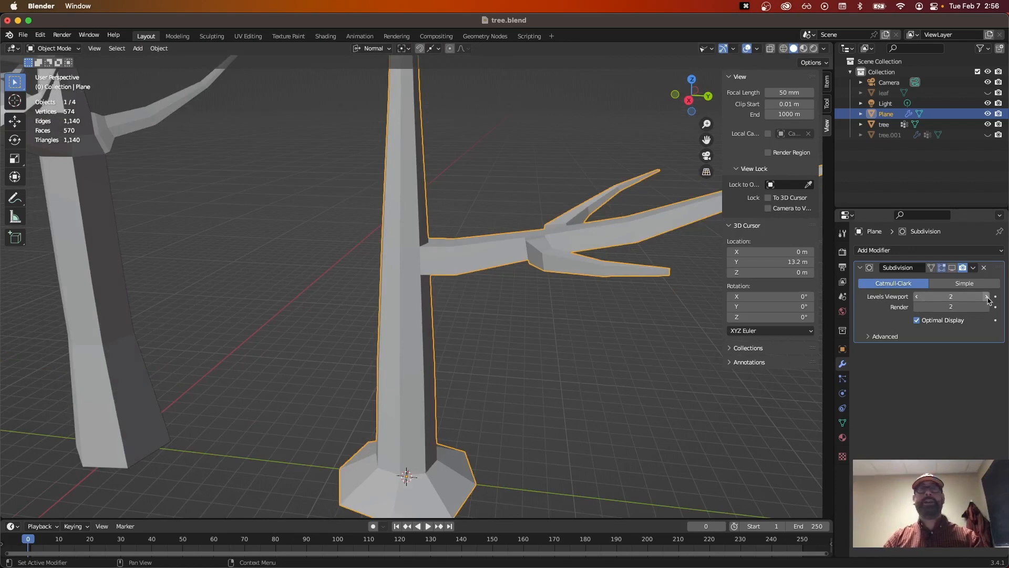
# Step: Set the Subdivision modifier's viewport levels to 1 and turn its viewport display back on to inspect the trunk
pyautogui.click(917, 297)
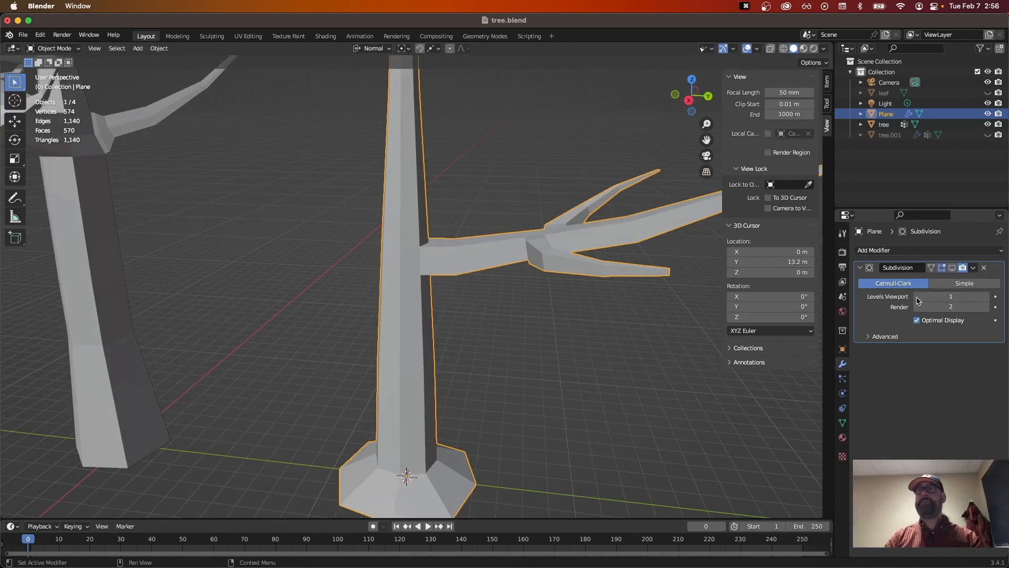
pyautogui.click(952, 269)
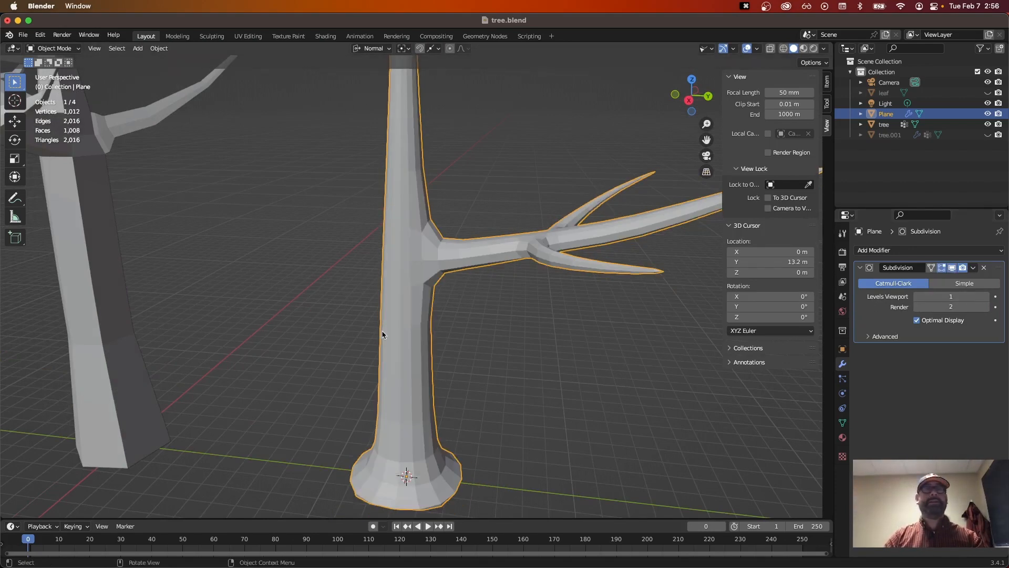
pyautogui.scroll(4, 406, 367)
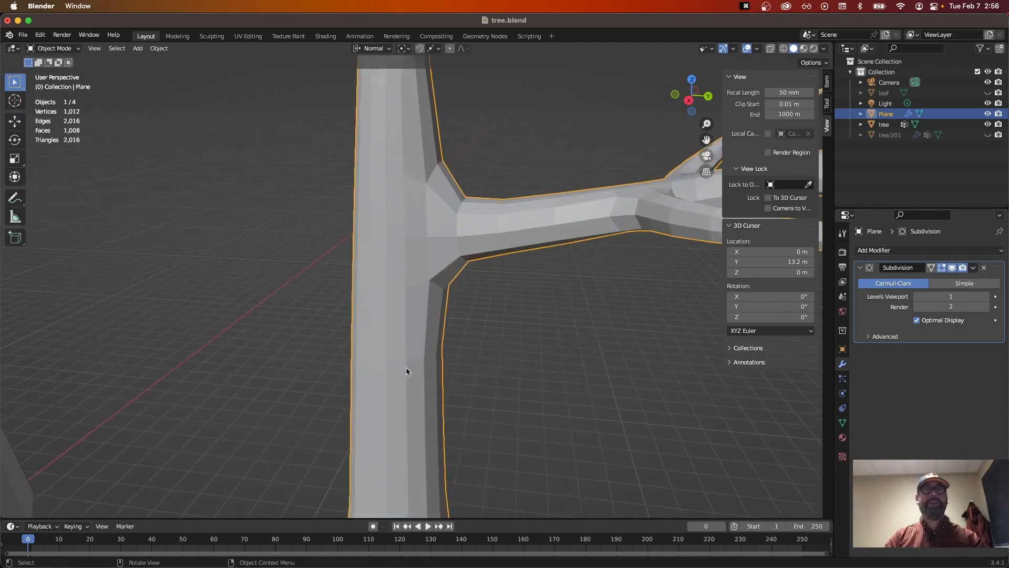
pyautogui.moveTo(400, 383); pyautogui.dragTo(429, 233, button='middle')
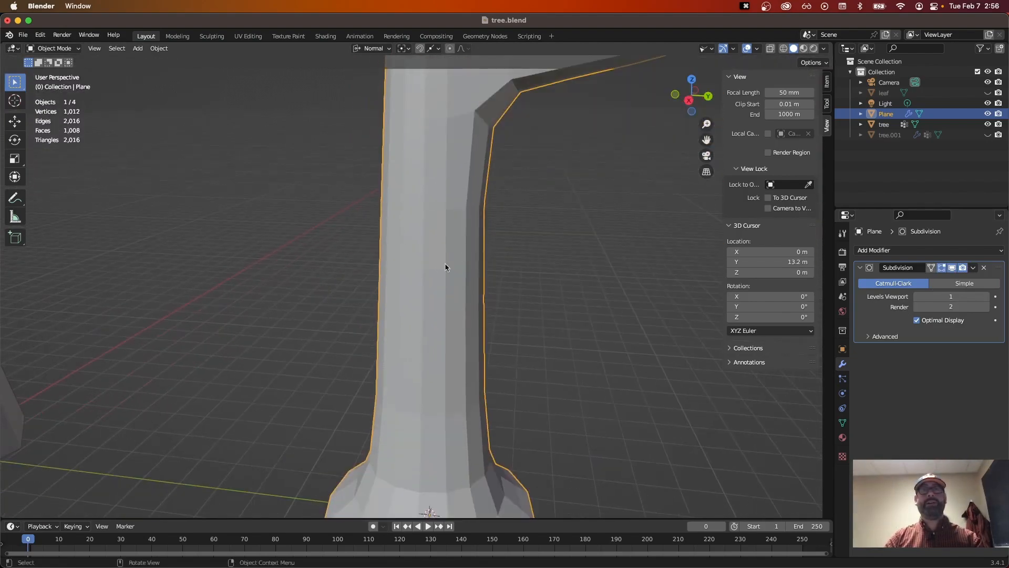
pyautogui.keyDown('shift'); pyautogui.moveTo(363, 300); pyautogui.dragTo(502, 311, button='middle'); pyautogui.keyUp('shift')
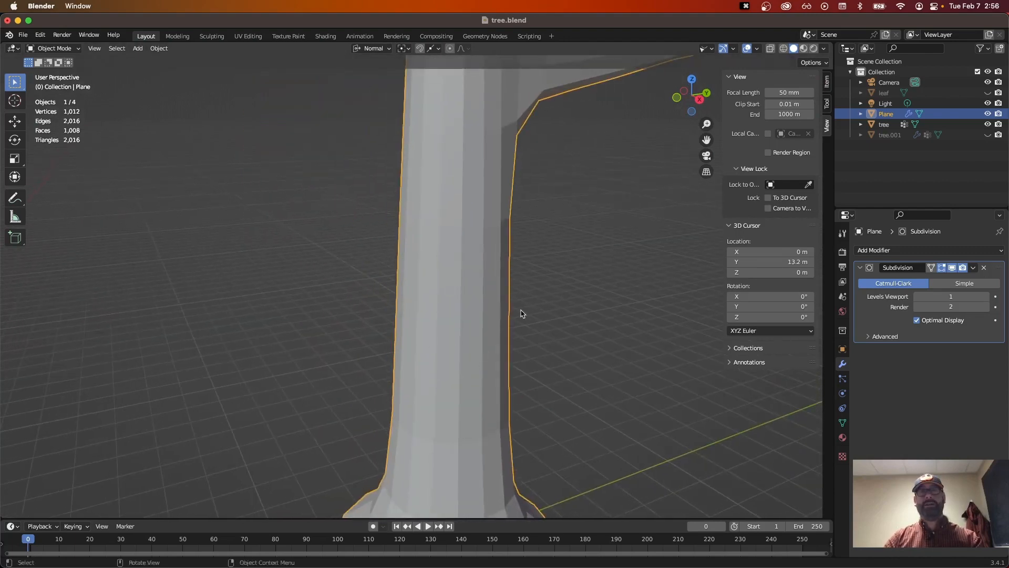
# Step: In Edit Mode, add a horizontal loop cut around the middle of the trunk, slid about 0.2 from centre
pyautogui.press('Tab')
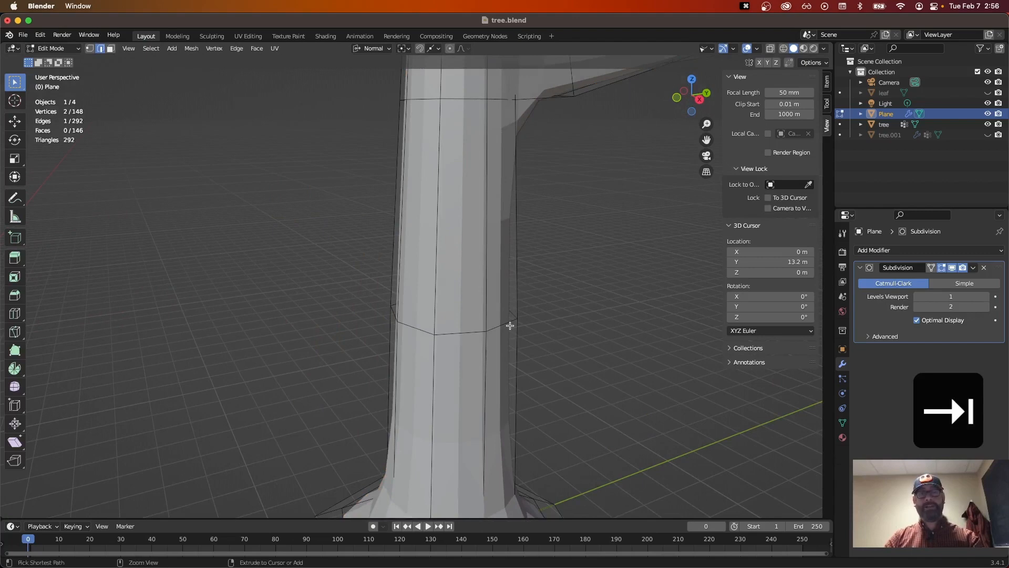
pyautogui.press('super+r')
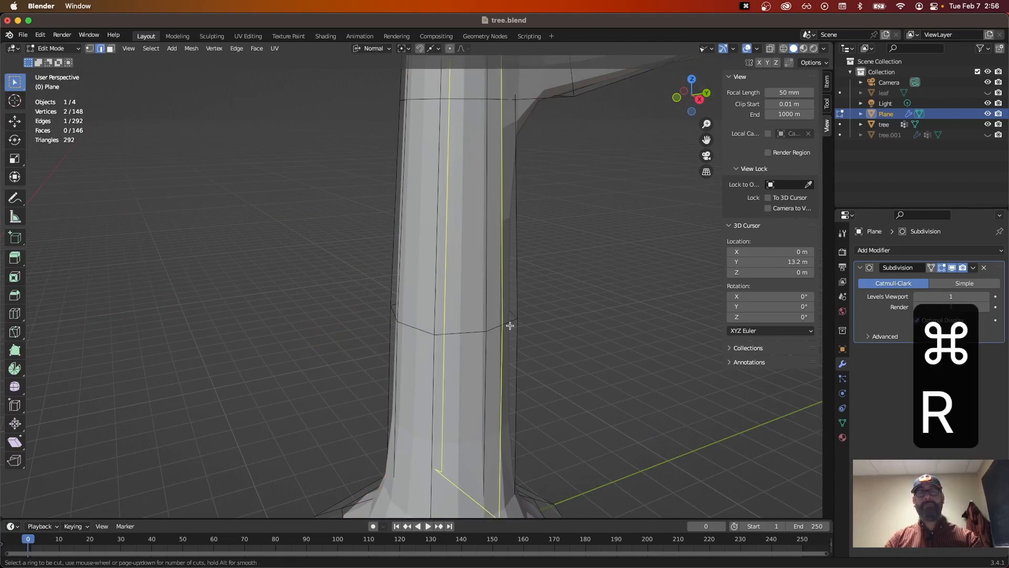
pyautogui.click(453, 287)
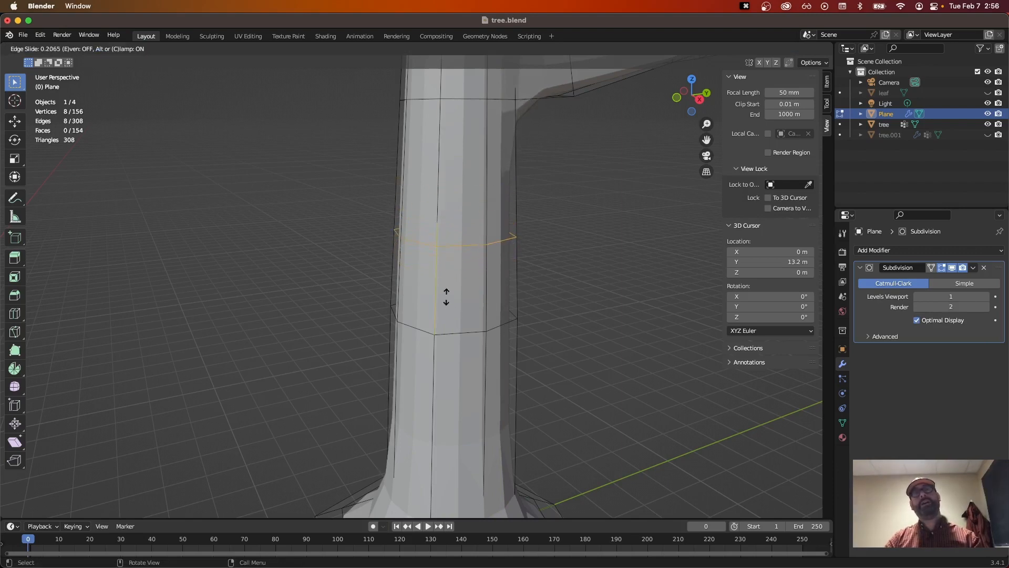
pyautogui.click(446, 295)
pyautogui.moveTo(711, 409); pyautogui.dragTo(677, 423, button='middle')
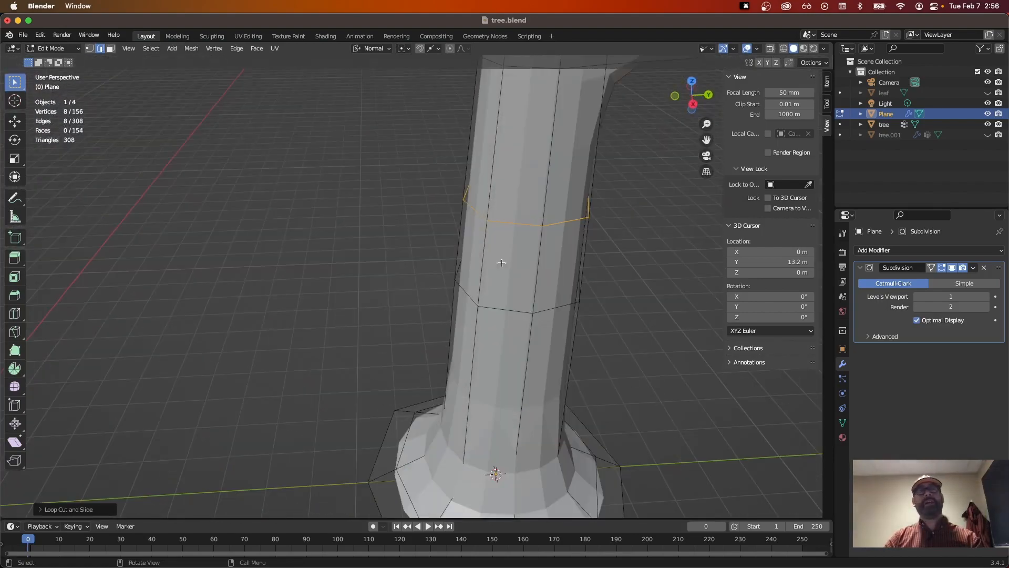
# Step: Select one face between the two mid-trunk loops, extrude it outward about 0.07 m, and scale the new face down
pyautogui.click(193, 120)
pyautogui.click(513, 272)
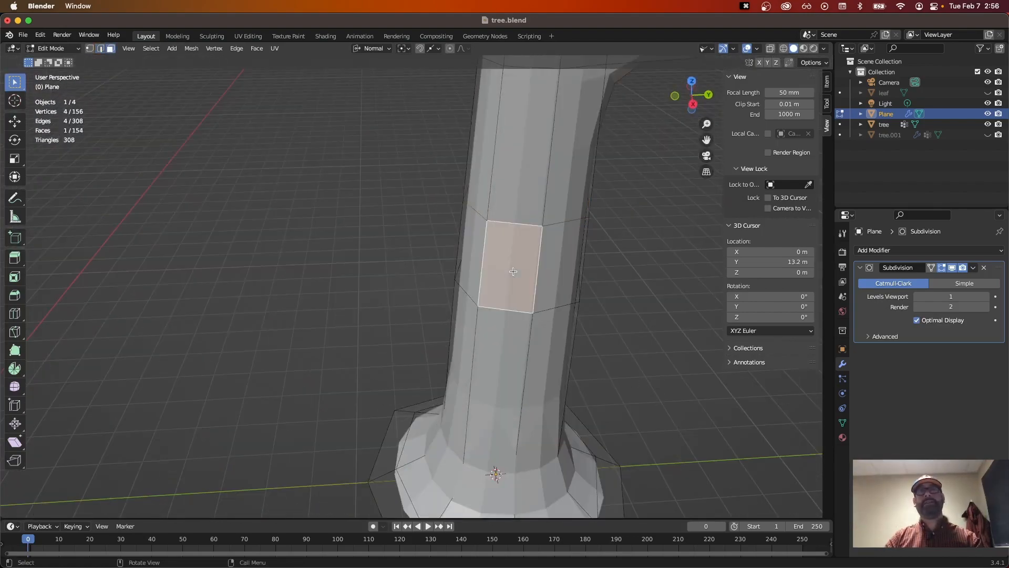
pyautogui.press('e')
pyautogui.click(635, 352)
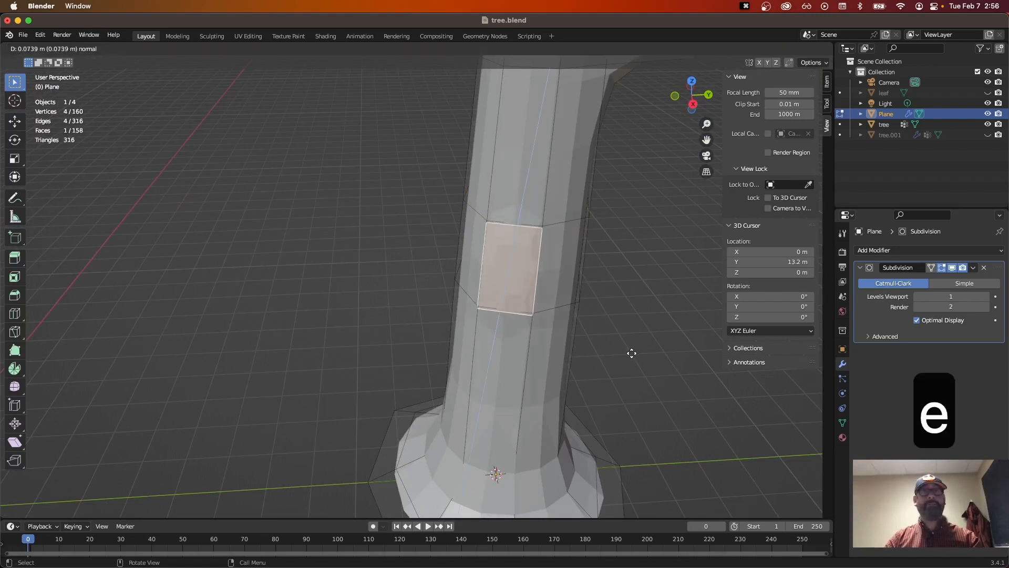
pyautogui.press('s')
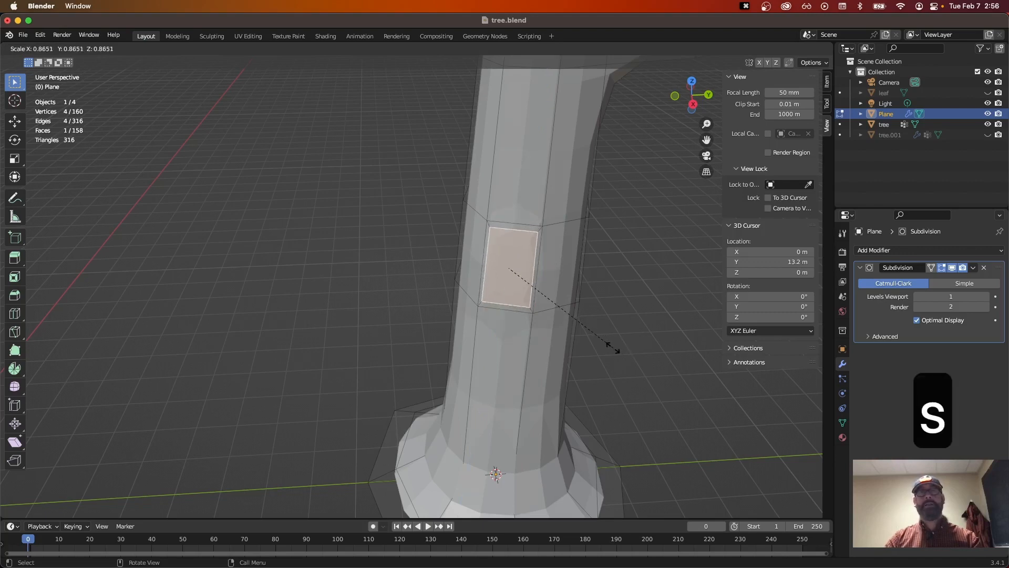
pyautogui.click(597, 346)
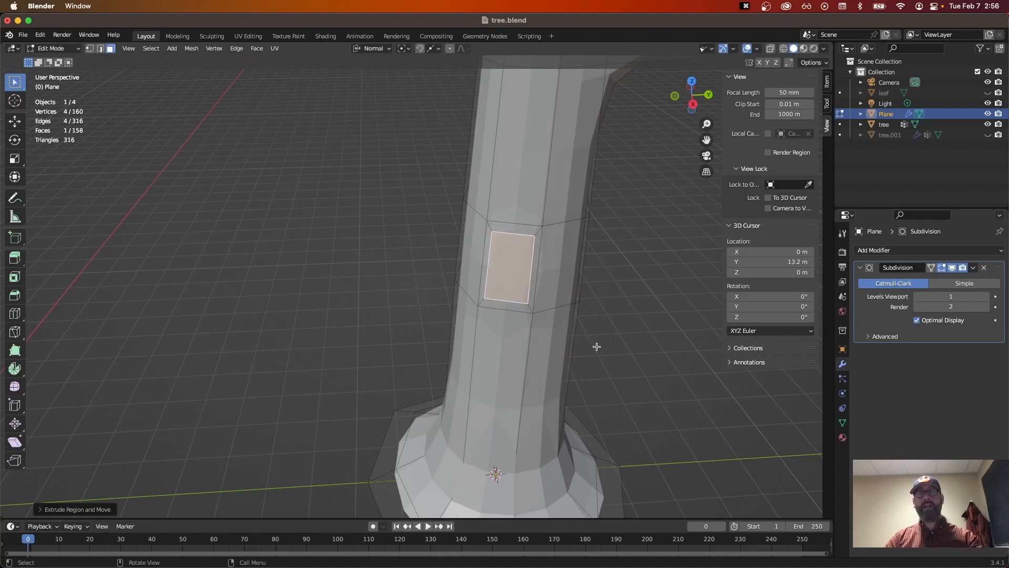
# Step: Push the scaled face about 0.44 m into the trunk along its normal Z to form a hollow, deselect it, and inspect the result
pyautogui.press('g')
pyautogui.press('y')
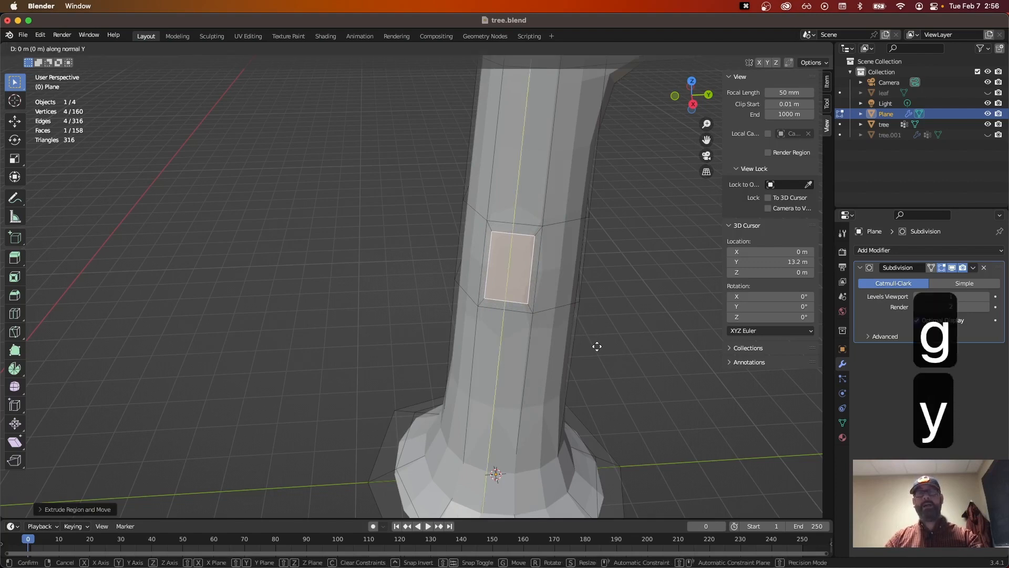
pyautogui.press('x')
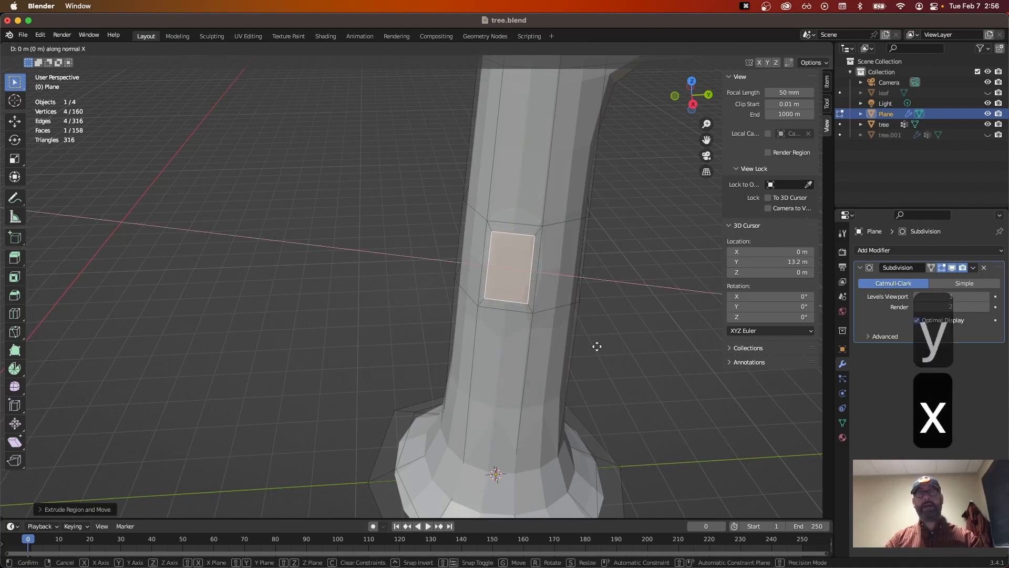
pyautogui.press('y')
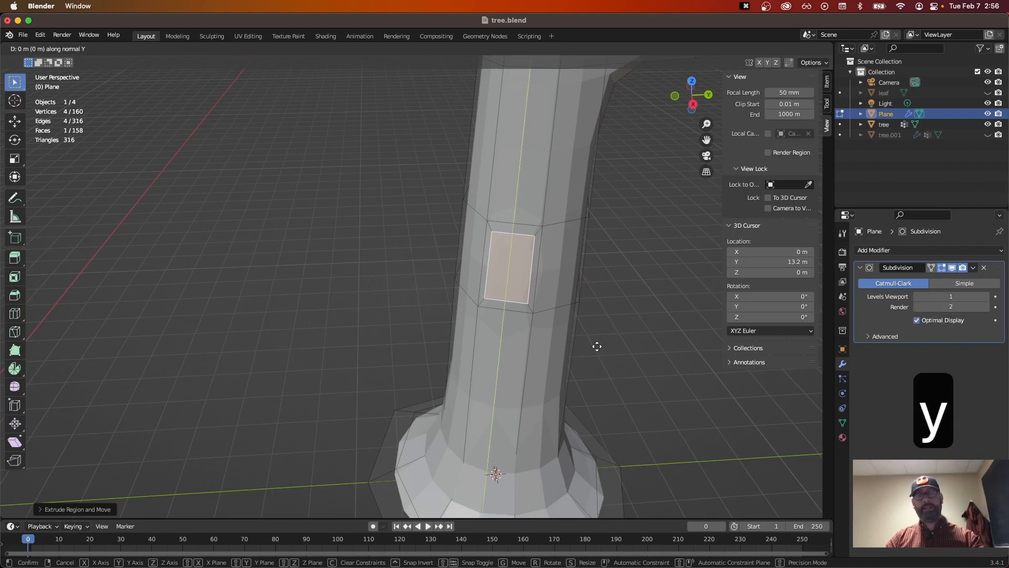
pyautogui.press('z')
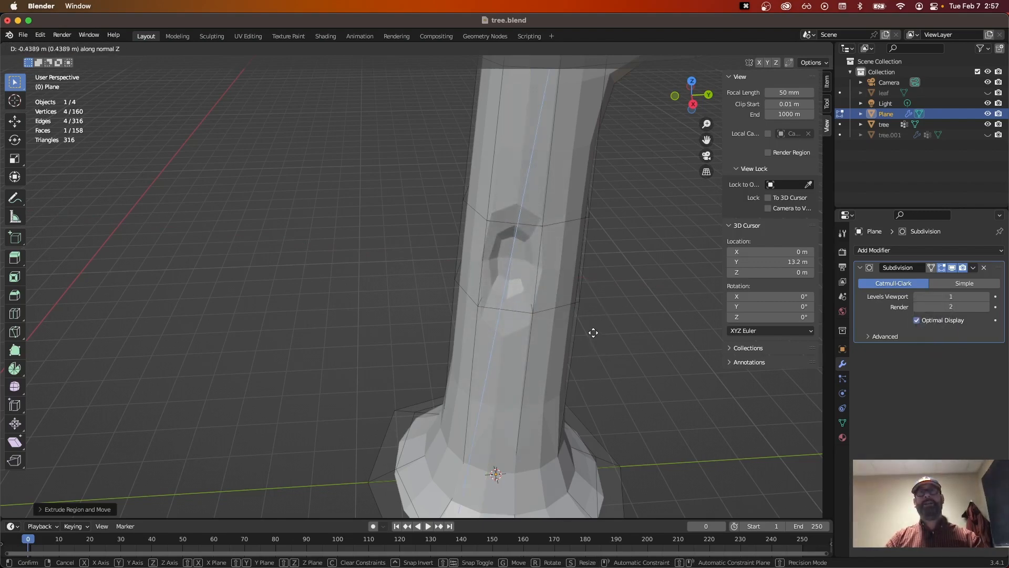
pyautogui.click(592, 331)
pyautogui.click(614, 344)
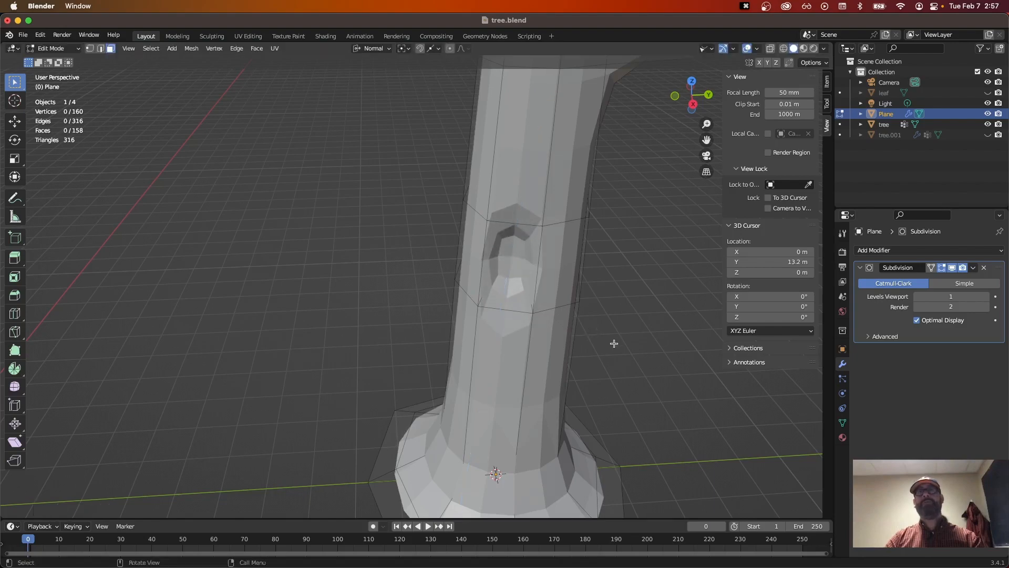
pyautogui.moveTo(614, 343); pyautogui.dragTo(682, 332, button='middle')
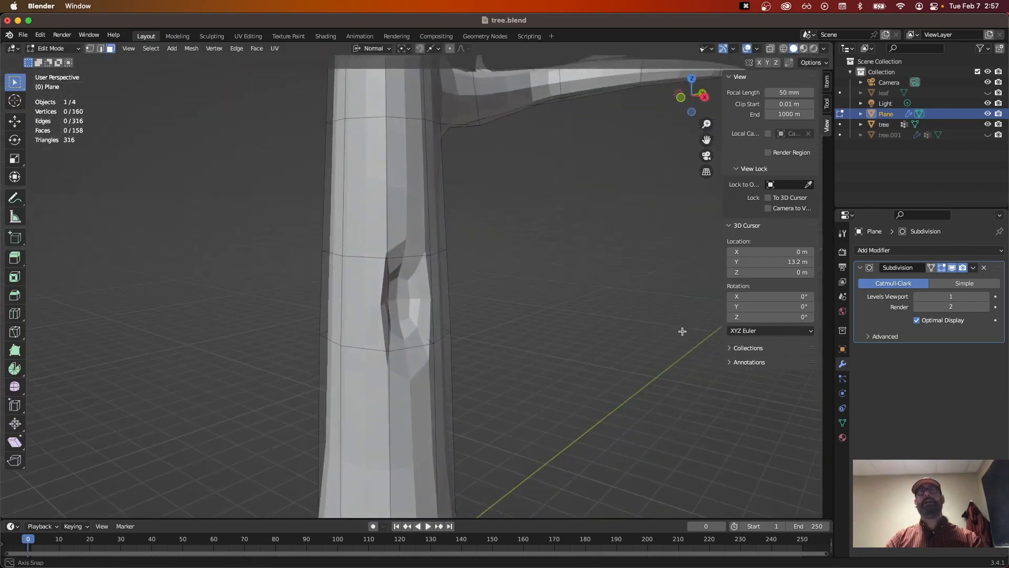
pyautogui.scroll(-8, 608, 374)
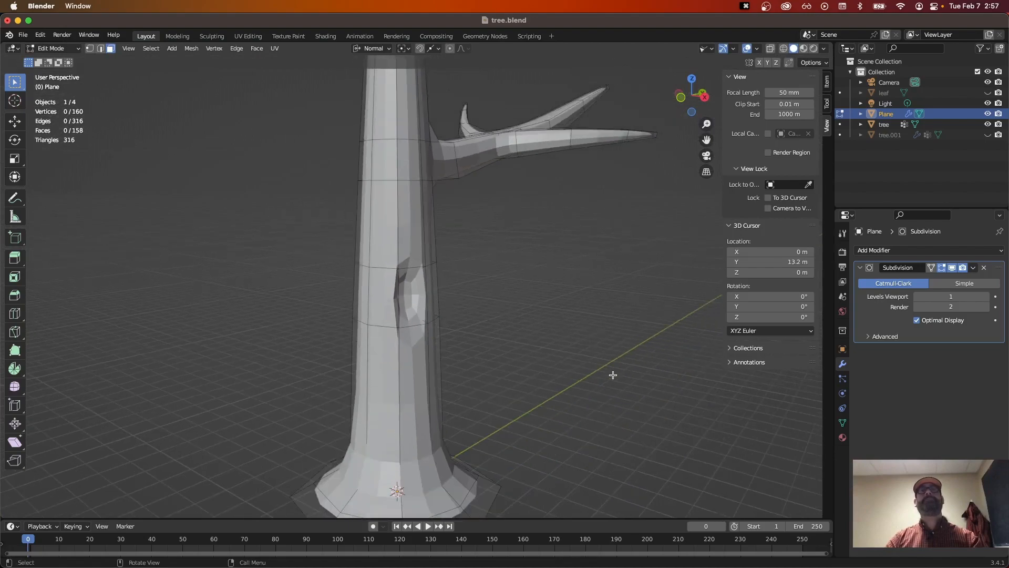
pyautogui.moveTo(530, 351); pyautogui.dragTo(467, 334, button='middle')
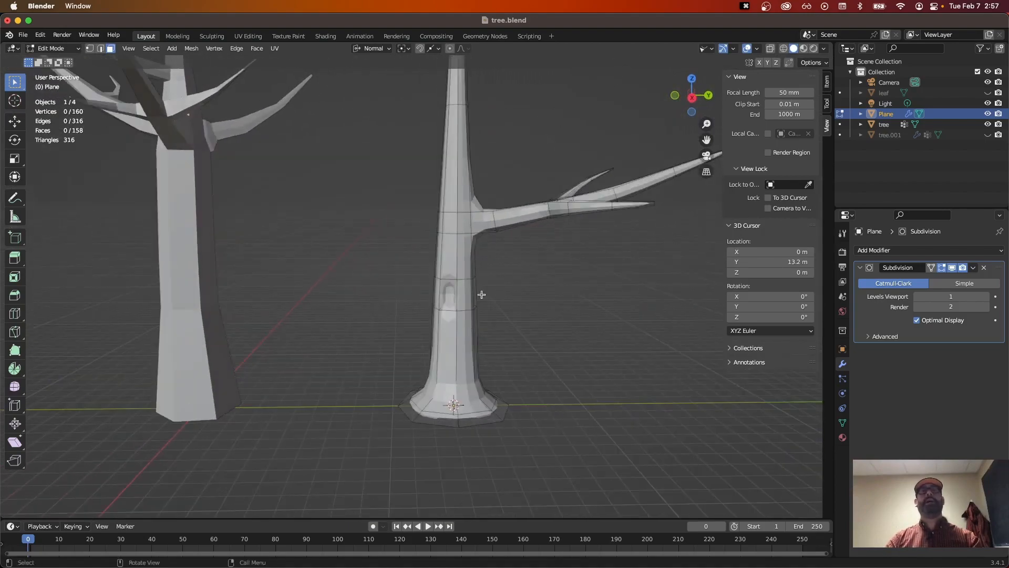
# Step: Switch the viewport to wireframe shading and toggle X-ray off and on to demonstrate see-through selection
pyautogui.click(784, 49)
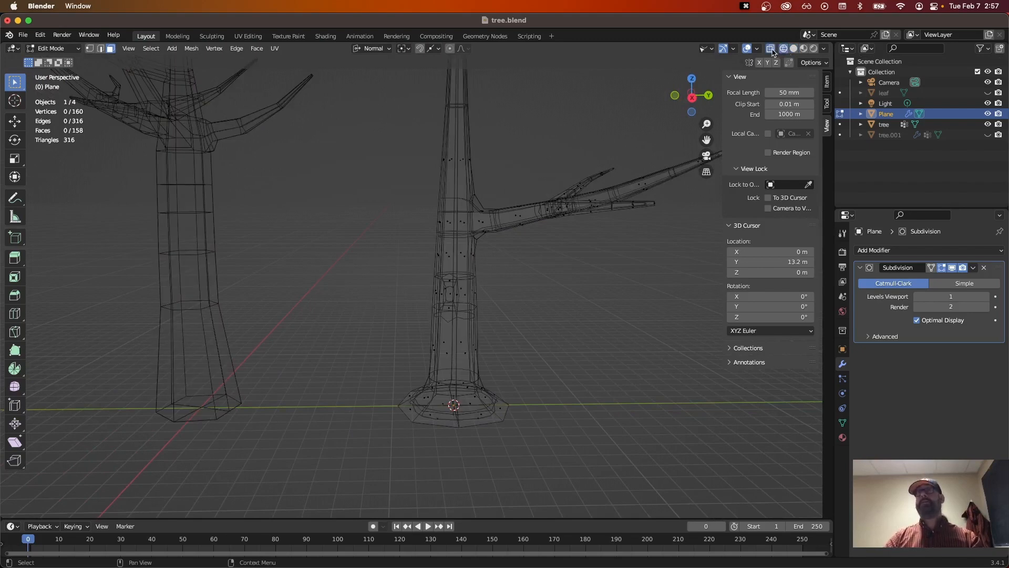
pyautogui.click(772, 50)
pyautogui.click(771, 50)
pyautogui.click(771, 50)
pyautogui.click(771, 50)
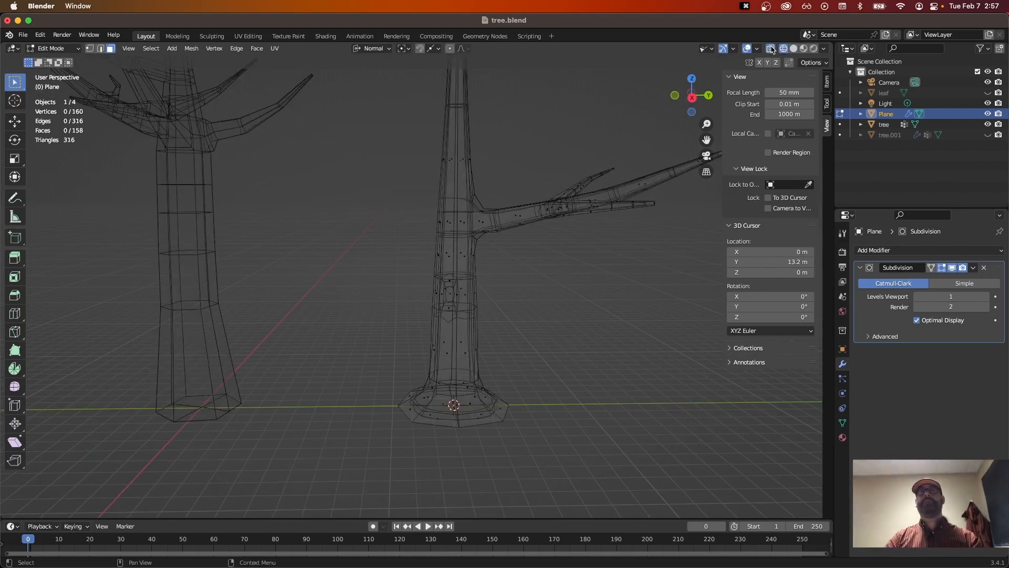
pyautogui.click(771, 50)
pyautogui.click(771, 50)
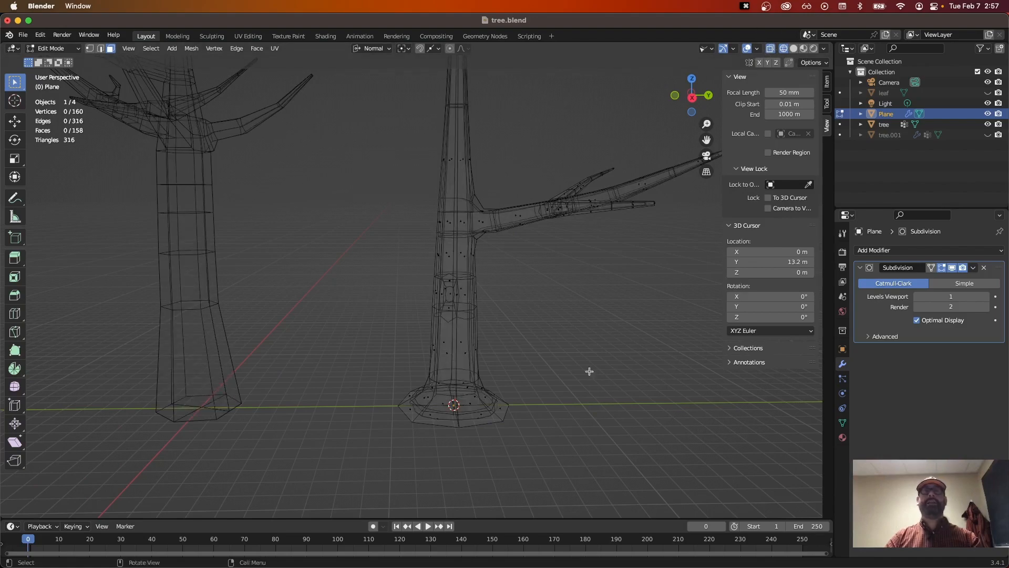
# Step: Switch to vertex selection and box-select the trunk section around the hollow, checking the selection from behind
pyautogui.moveTo(470, 250); pyautogui.dragTo(668, 283, button='middle')
pyautogui.moveTo(419, 342); pyautogui.dragTo(350, 322, button='middle')
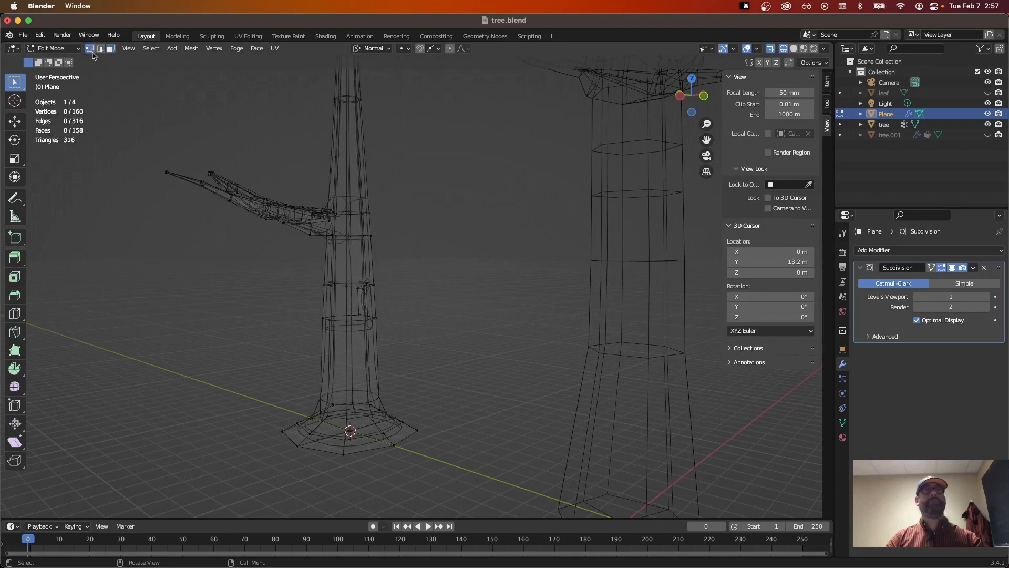
pyautogui.moveTo(419, 265); pyautogui.dragTo(291, 344)
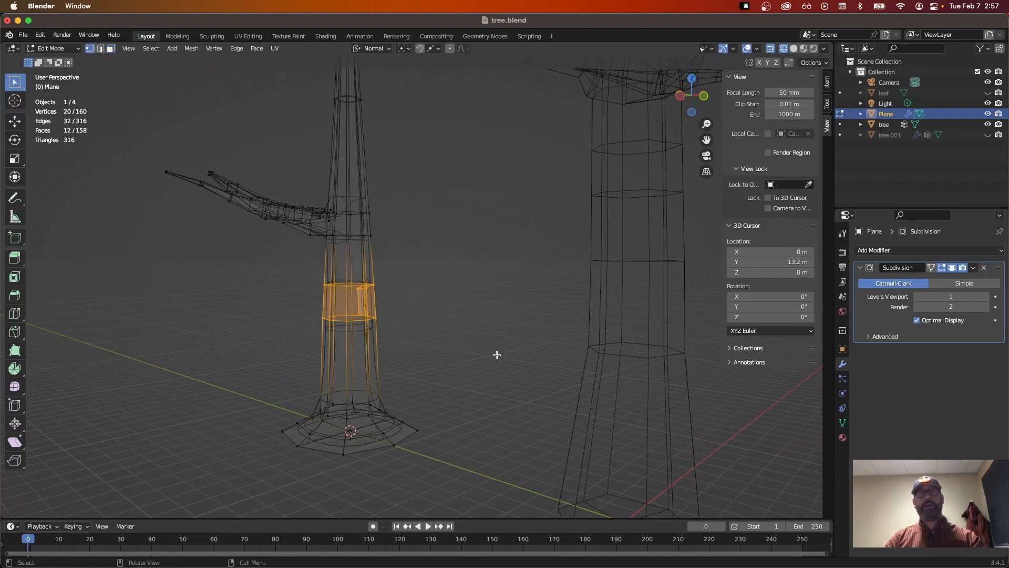
pyautogui.moveTo(496, 355); pyautogui.dragTo(451, 310, button='middle')
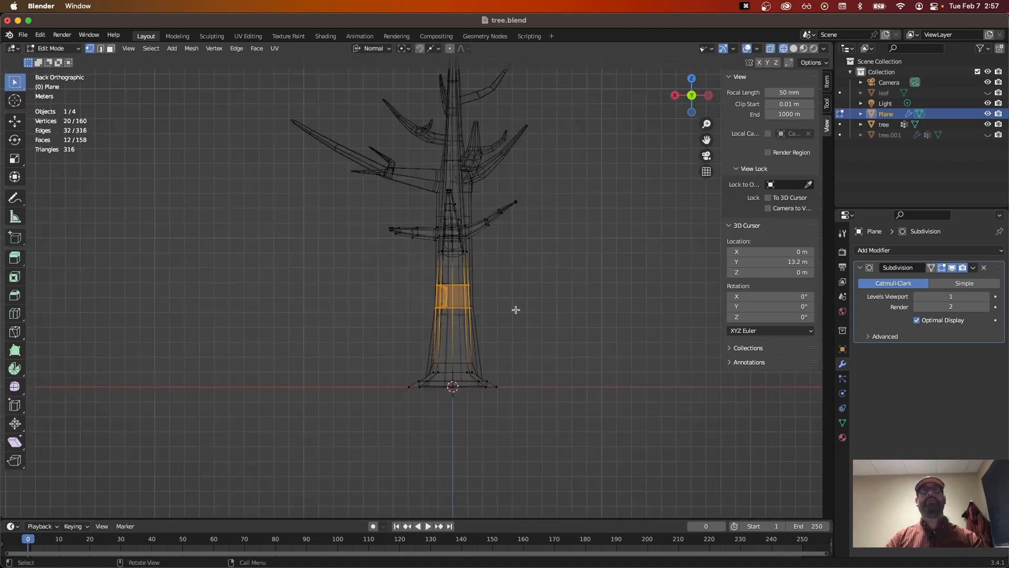
# Step: Box-select all vertices above the flared base and move them up along global Z to lengthen the lower trunk
pyautogui.moveTo(516, 308); pyautogui.dragTo(389, 164, button='middle')
pyautogui.moveTo(393, 142); pyautogui.dragTo(191, 390)
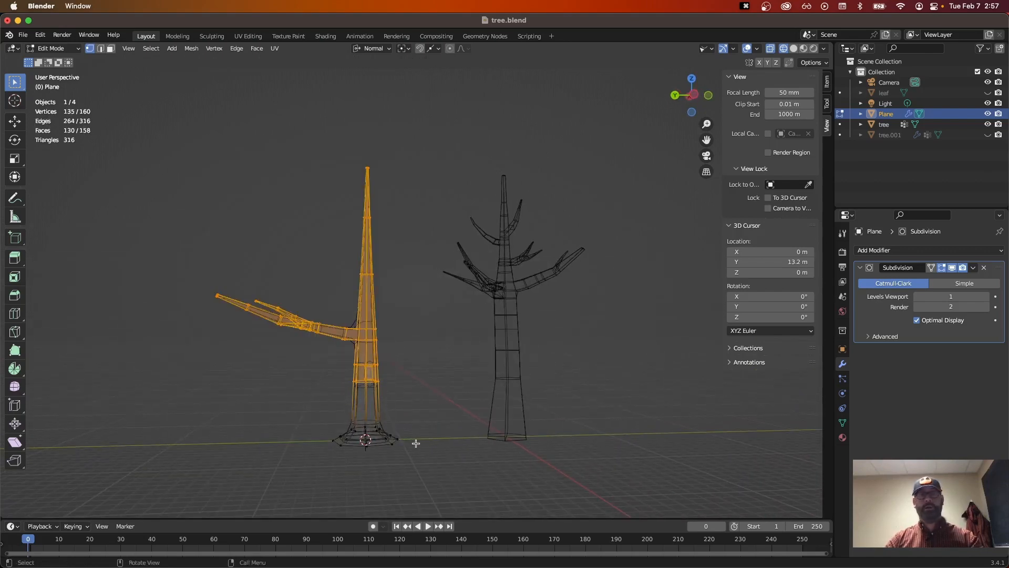
pyautogui.moveTo(416, 443); pyautogui.dragTo(647, 442, button='middle')
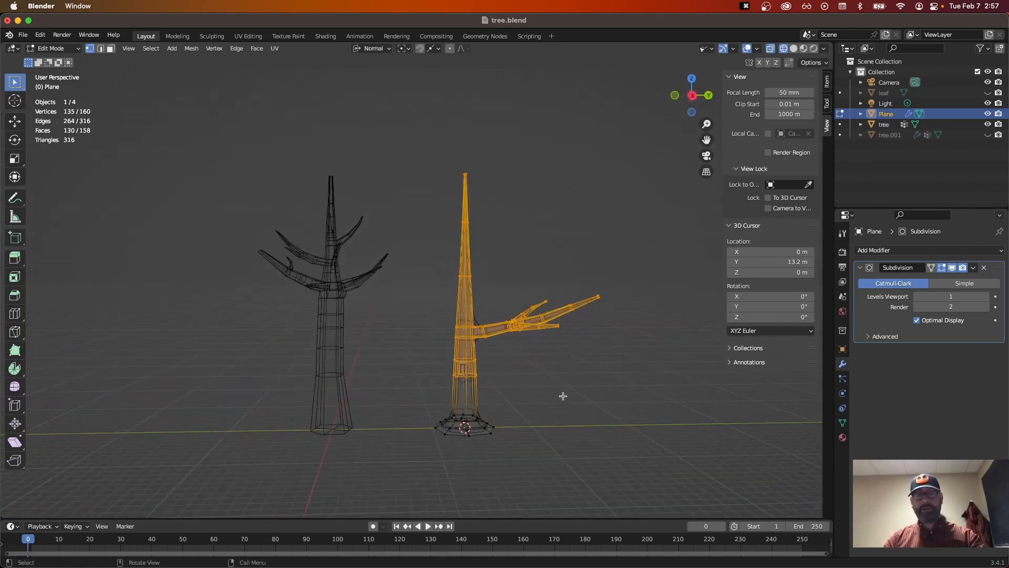
pyautogui.press('g')
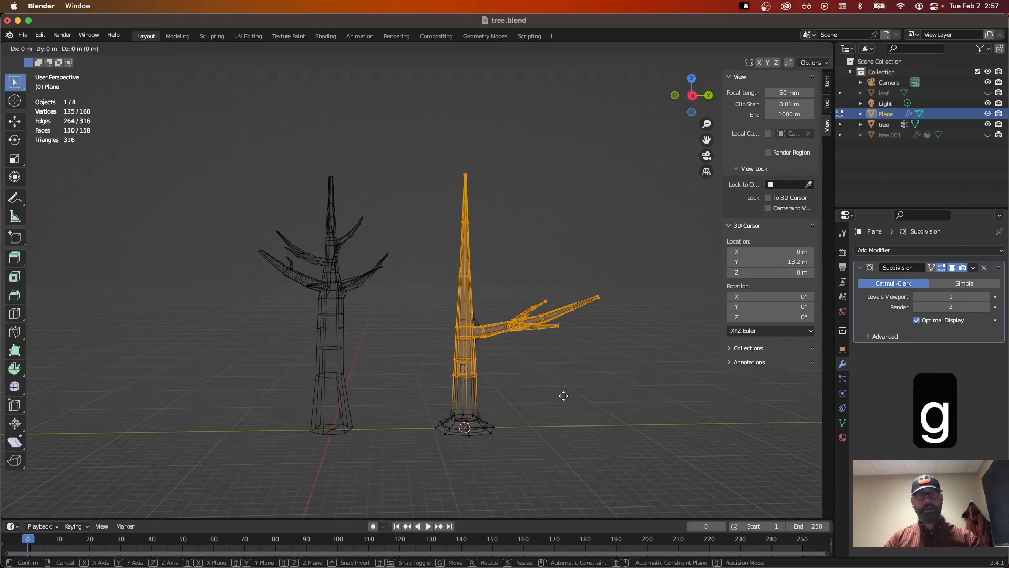
pyautogui.press('z')
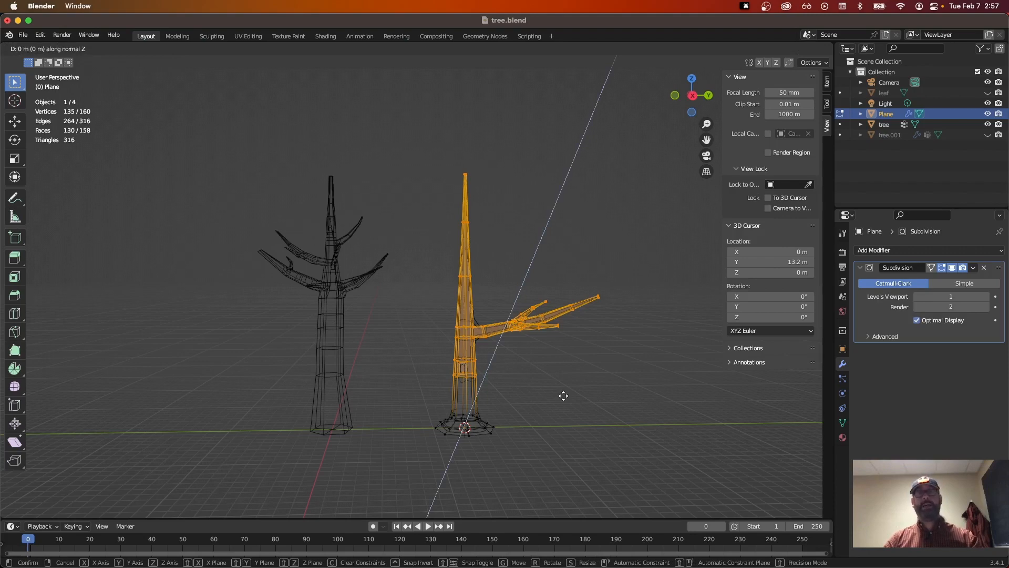
pyautogui.press('z')
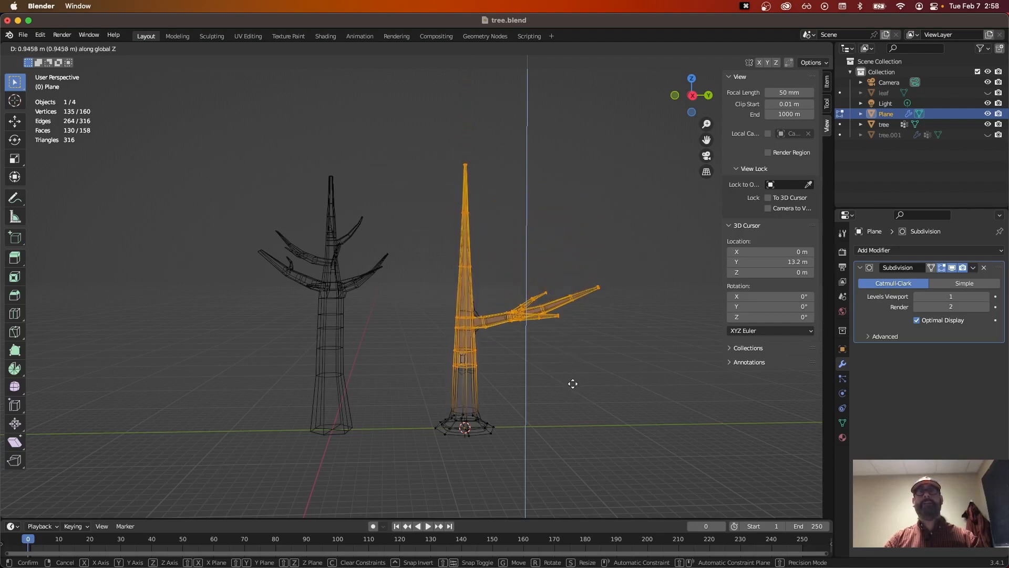
pyautogui.click(572, 381)
# Step: Select the trunk and branches from the hollow's upper loop upward, and try moving them up and sideways to bend the trunk
pyautogui.moveTo(632, 126); pyautogui.dragTo(437, 350)
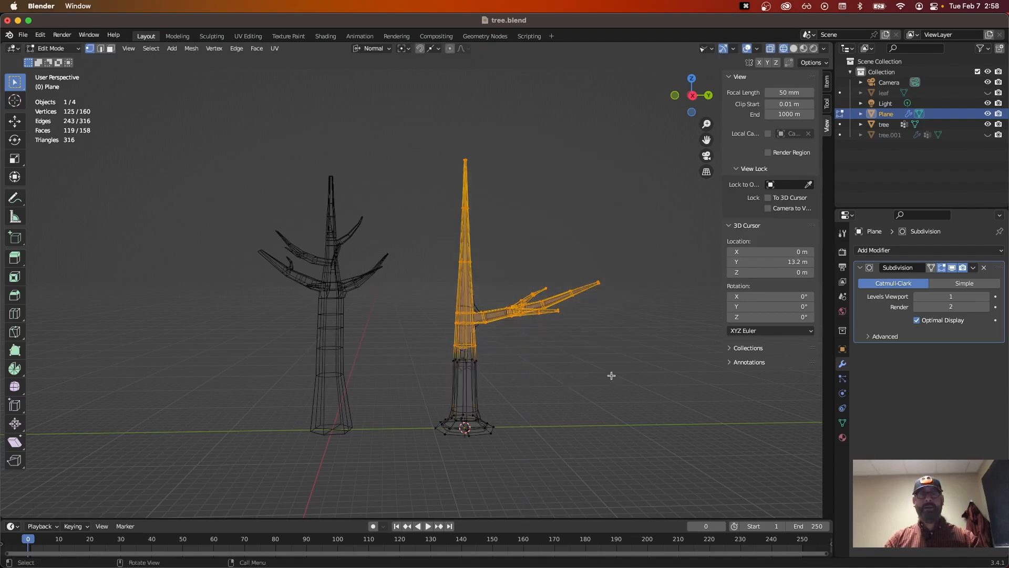
pyautogui.press('g')
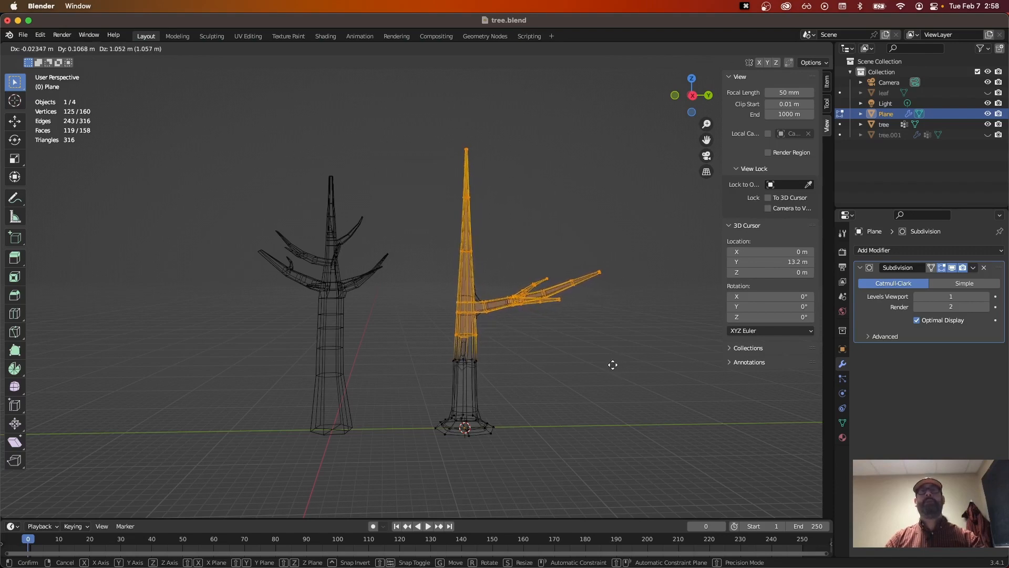
pyautogui.click(614, 365)
pyautogui.moveTo(613, 363); pyautogui.dragTo(615, 386, button='middle')
pyautogui.press('g')
pyautogui.click(535, 374)
pyautogui.scroll(5, 547, 376)
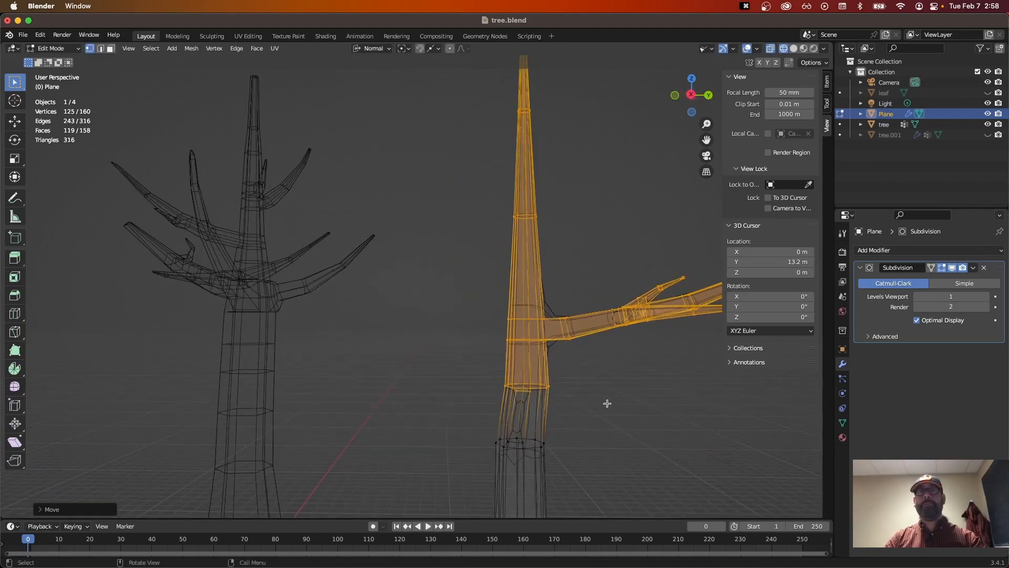
pyautogui.moveTo(613, 435); pyautogui.dragTo(568, 431, button='middle')
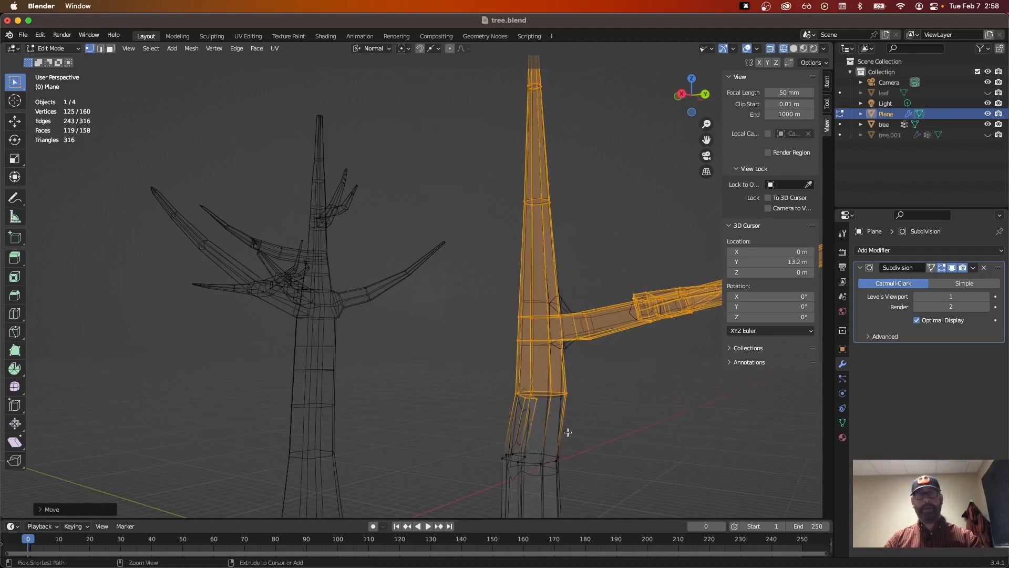
# Step: Undo the upper-trunk moves and the vertex selection made for them
pyautogui.press('super+z')
pyautogui.press('super+z')
pyautogui.press('super+z')
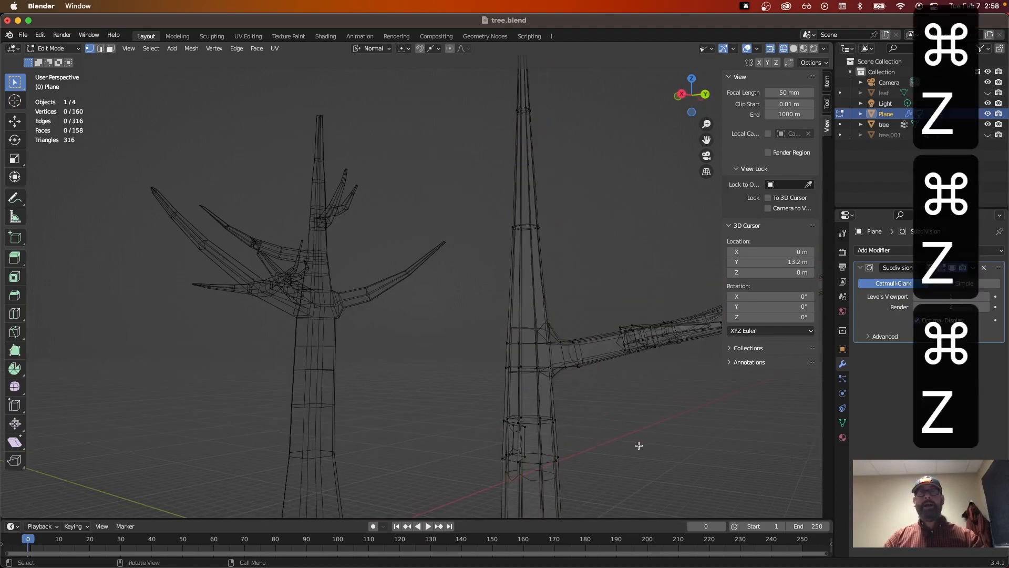
pyautogui.moveTo(637, 444); pyautogui.dragTo(552, 454, button='middle')
pyautogui.scroll(-6, 552, 454)
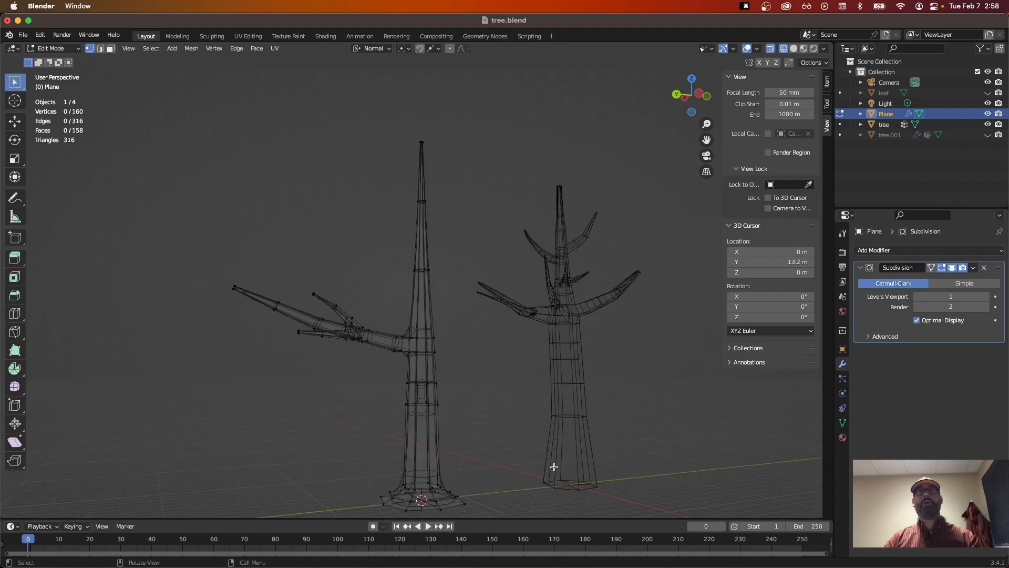
# Step: Unhide the leaf and tree.001 objects and bring the leaf-covered sphere and leaf plane into view
pyautogui.moveTo(554, 467); pyautogui.dragTo(597, 387, button='middle')
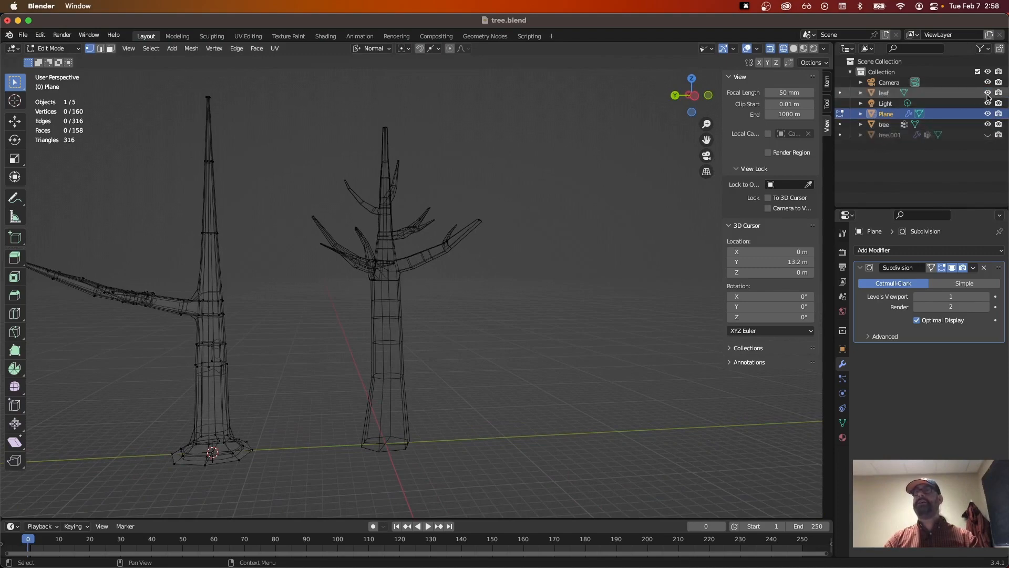
pyautogui.click(988, 135)
pyautogui.moveTo(557, 368); pyautogui.dragTo(493, 349, button='middle')
pyautogui.scroll(5, 494, 350)
pyautogui.keyDown('shift'); pyautogui.moveTo(557, 410); pyautogui.dragTo(523, 332, button='middle'); pyautogui.keyUp('shift')
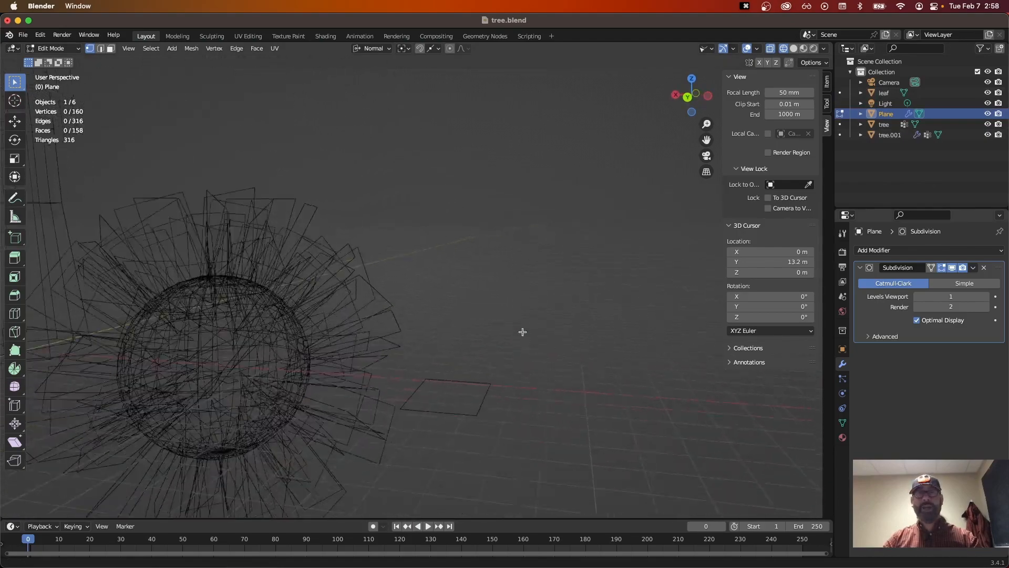
# Step: Leave Edit Mode on the tree and select the flat leaf plane beside the leaf-covered sphere
pyautogui.scroll(4, 513, 331)
pyautogui.moveTo(534, 396); pyautogui.dragTo(532, 388, button='middle')
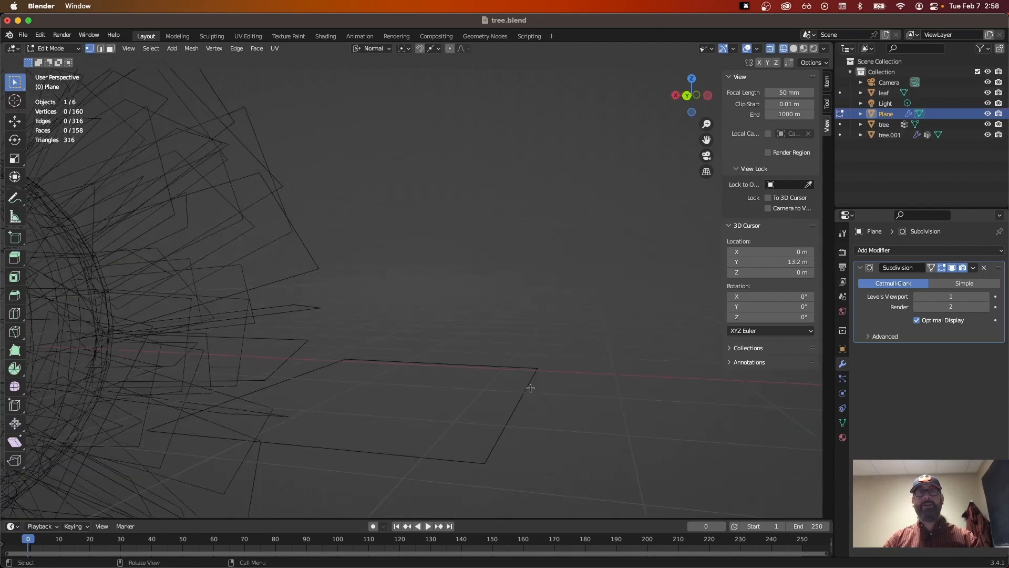
pyautogui.scroll(-4, 515, 405)
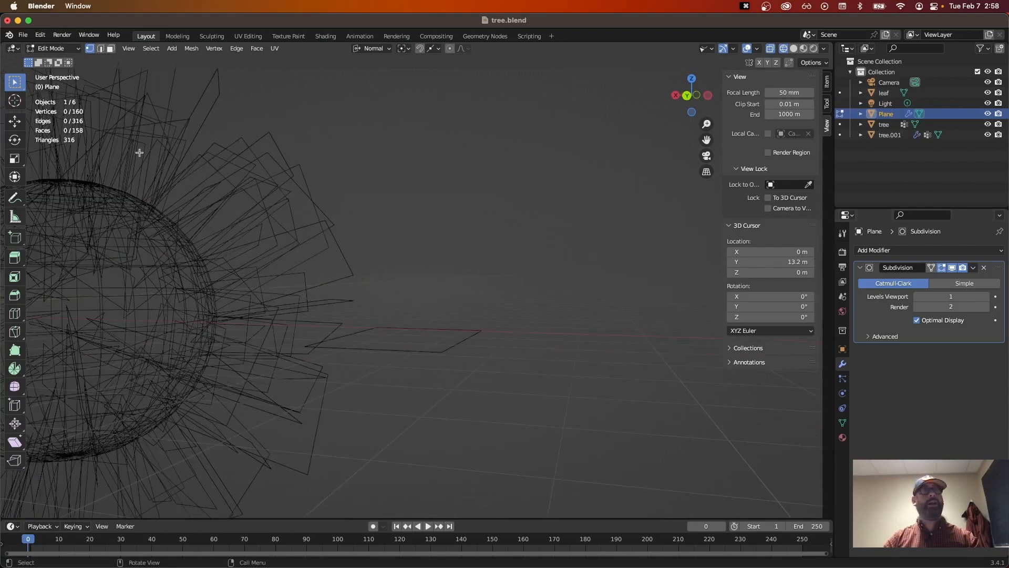
pyautogui.press('Tab')
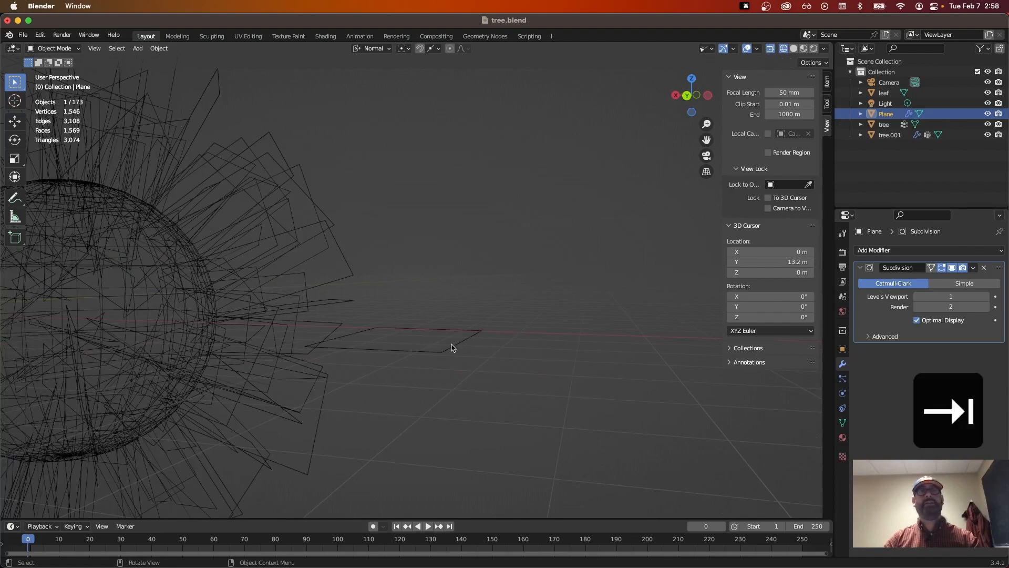
pyautogui.click(451, 347)
pyautogui.moveTo(451, 348); pyautogui.dragTo(532, 413, button='middle')
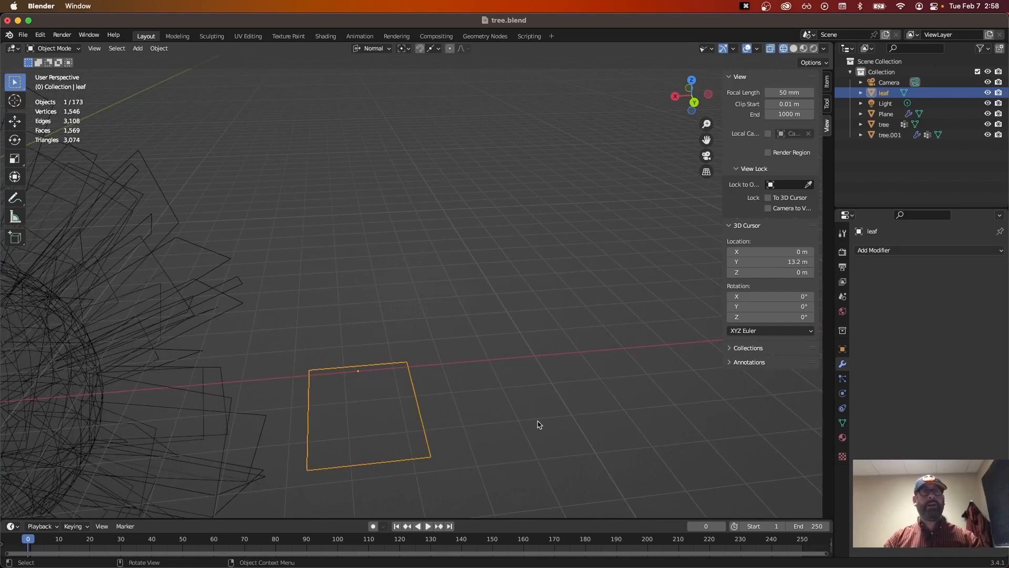
# Step: Show the scene in rendered shading and examine the textured leaf plane and the leaf-covered sphere up close
pyautogui.click(814, 49)
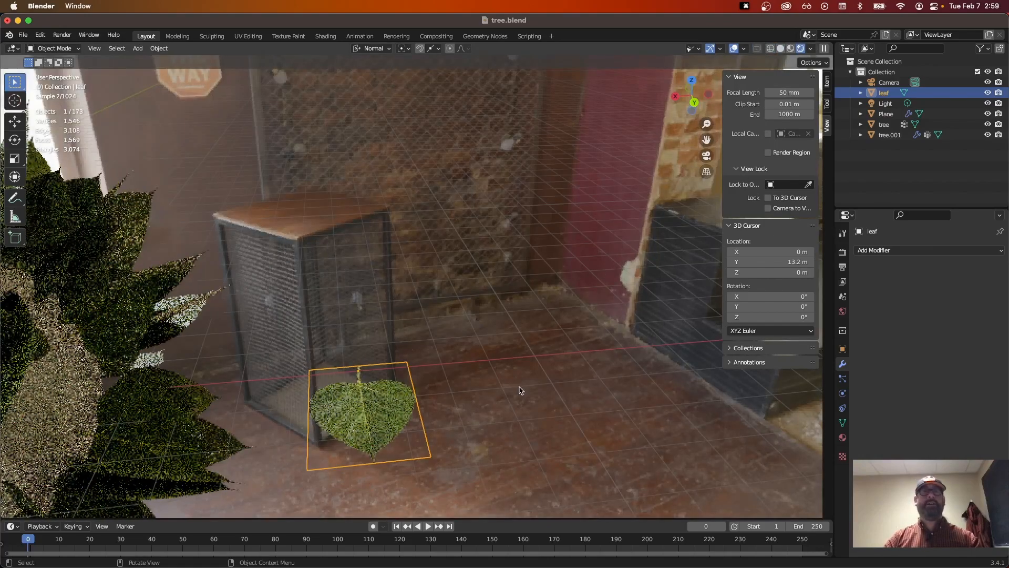
pyautogui.scroll(4, 457, 422)
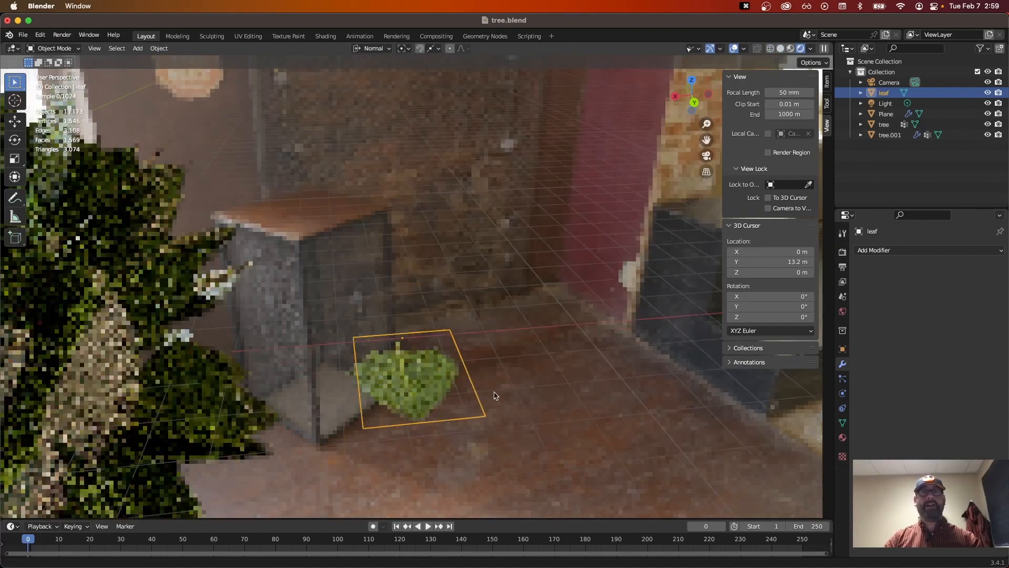
pyautogui.moveTo(480, 427); pyautogui.dragTo(497, 341, button='middle')
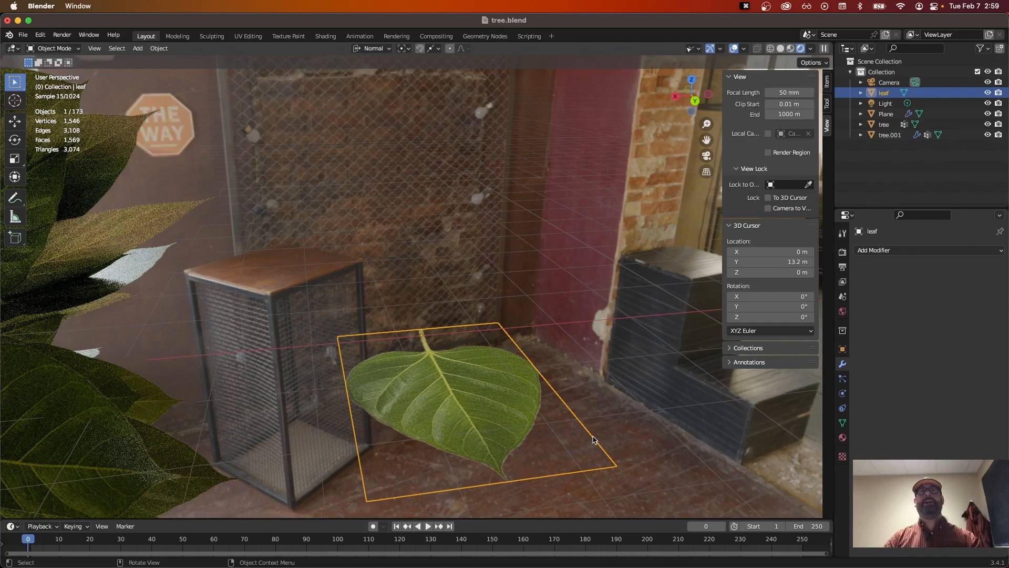
pyautogui.scroll(-3, 497, 392)
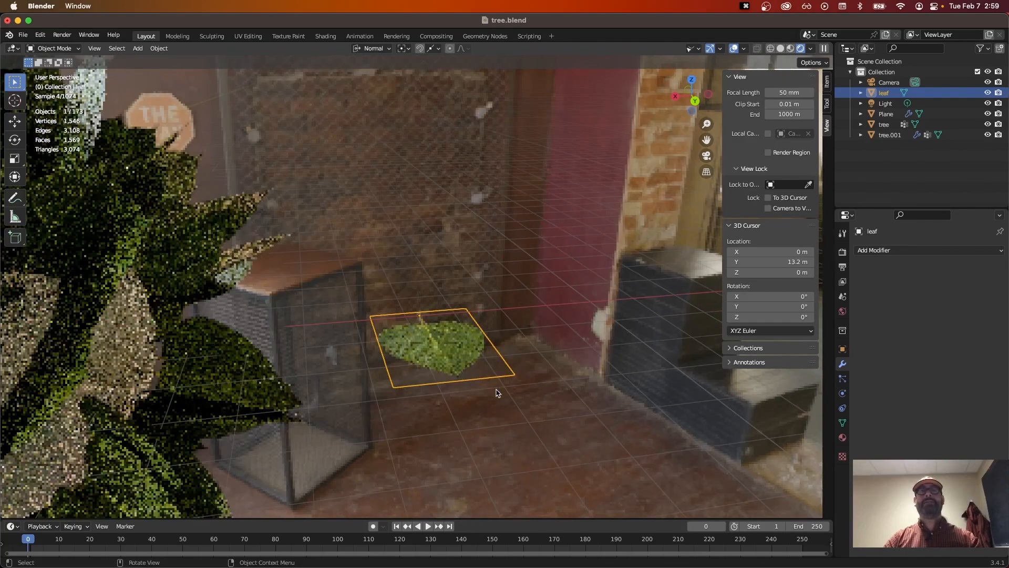
pyautogui.moveTo(341, 398); pyautogui.dragTo(710, 364, button='middle')
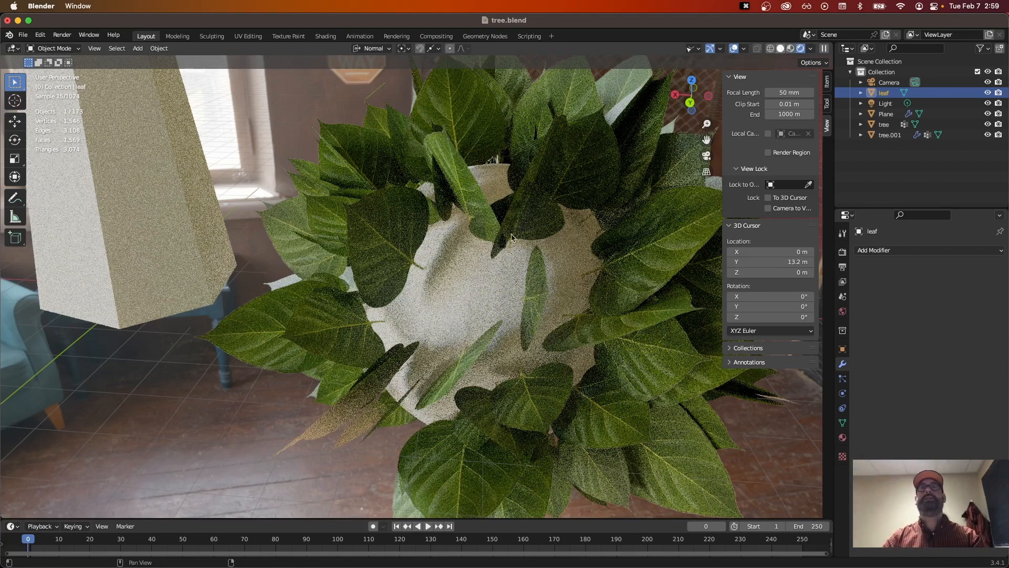
# Step: Return the viewport to solid shading and remove the Subdivision modifier from the tree with the flared base
pyautogui.hotkey('shift', 'z')
pyautogui.scroll(-9, 508, 239)
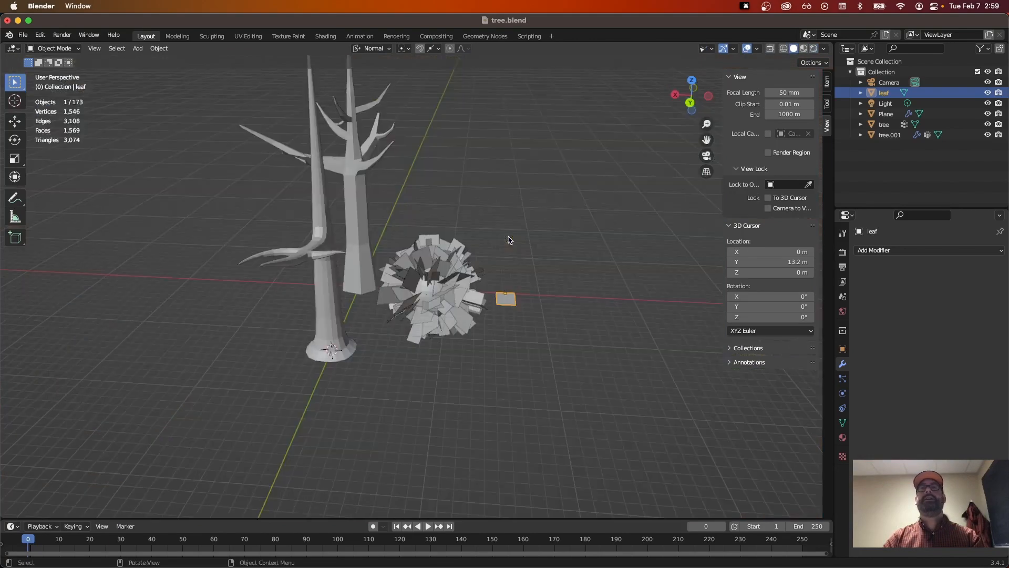
pyautogui.moveTo(570, 233); pyautogui.dragTo(620, 316, button='middle')
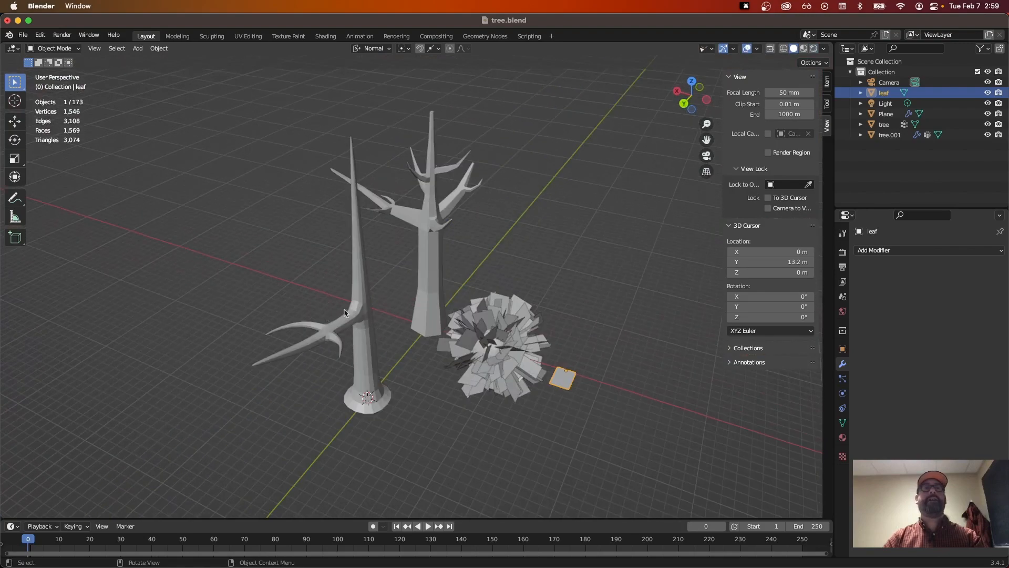
pyautogui.click(360, 310)
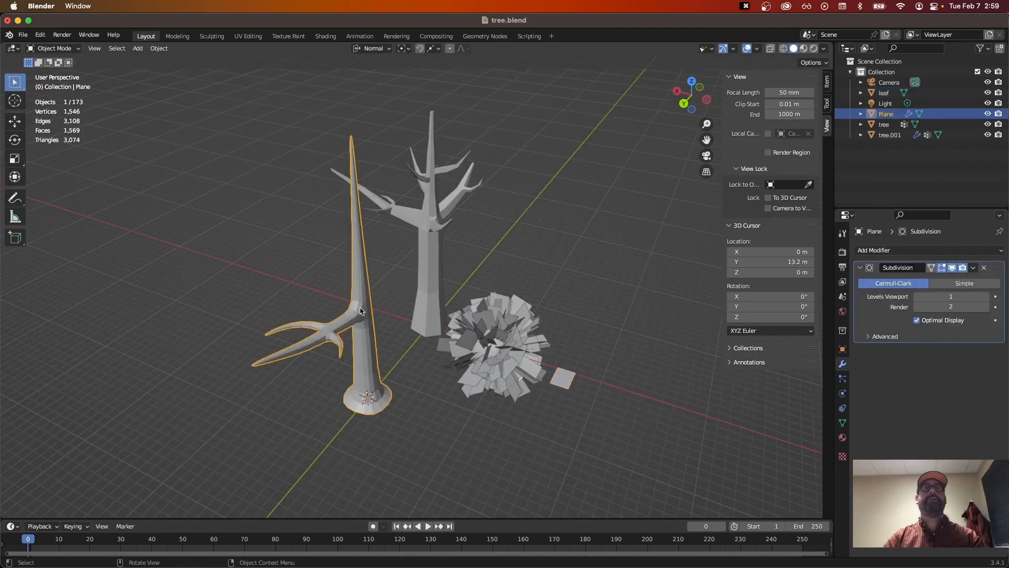
pyautogui.click(985, 269)
# Step: Inspect the low-poly tree's trunk, hollow and branches up close, and save the current Blender file
pyautogui.hscroll(-10, 667, 354)
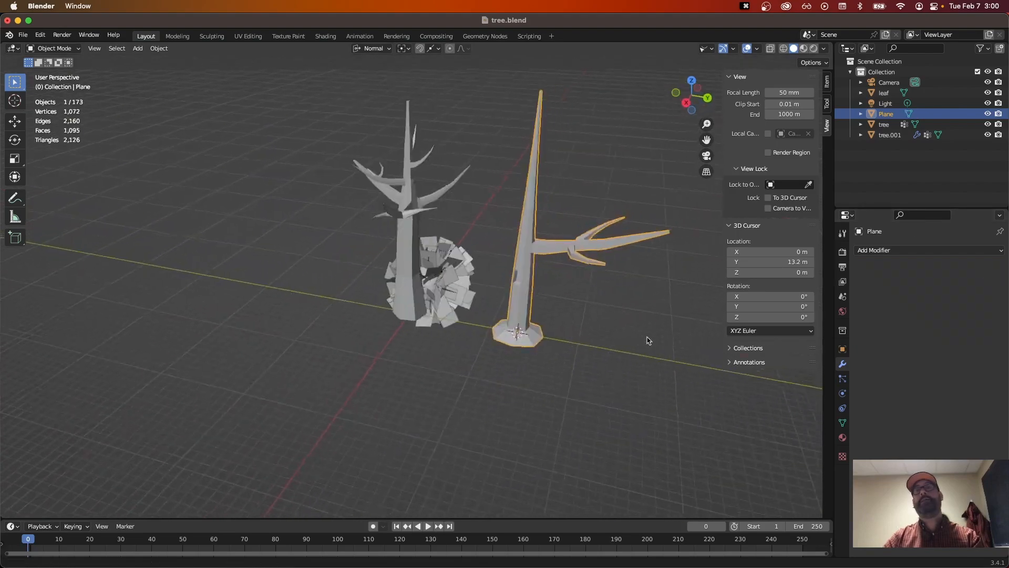
pyautogui.scroll(5, 648, 340)
pyautogui.scroll(3, 645, 352)
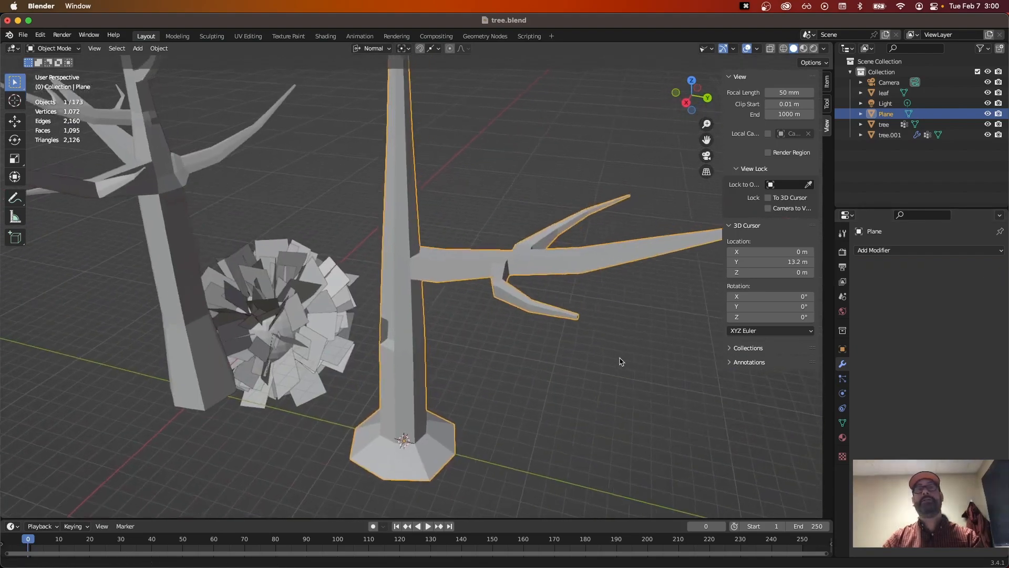
pyautogui.moveTo(621, 361); pyautogui.dragTo(617, 356, button='middle')
pyautogui.scroll(3, 500, 365)
pyautogui.moveTo(487, 364)
pyautogui.keyDown('alt'); pyautogui.mouseDown(button='middle')
pyautogui.moveTo(569, 365)
pyautogui.moveTo(471, 367)
pyautogui.mouseUp(button='middle'); pyautogui.keyUp('alt')
pyautogui.keyDown('shift'); pyautogui.moveTo(467, 325); pyautogui.dragTo(515, 372, button='middle'); pyautogui.keyUp('shift')
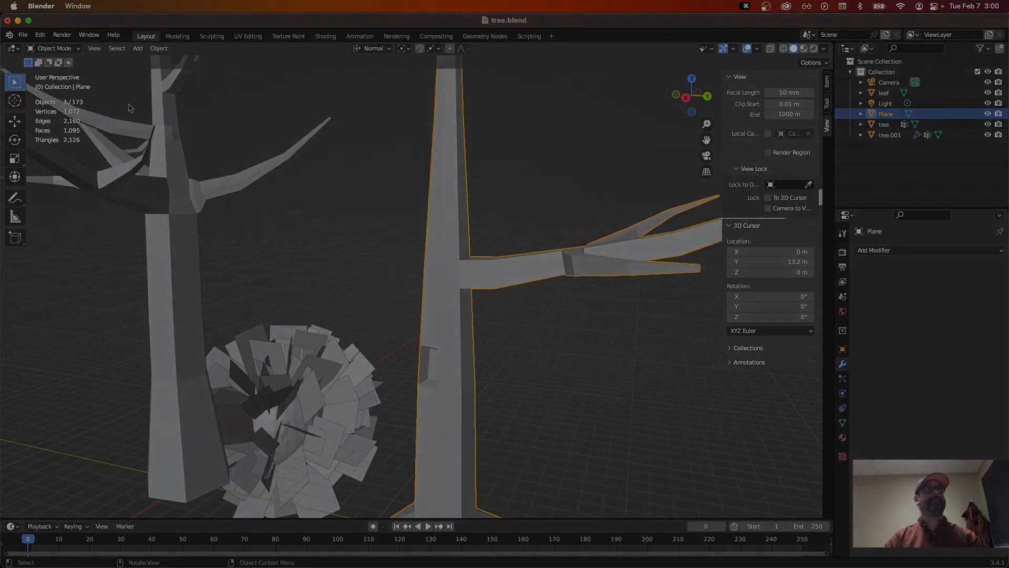
pyautogui.click(23, 35)
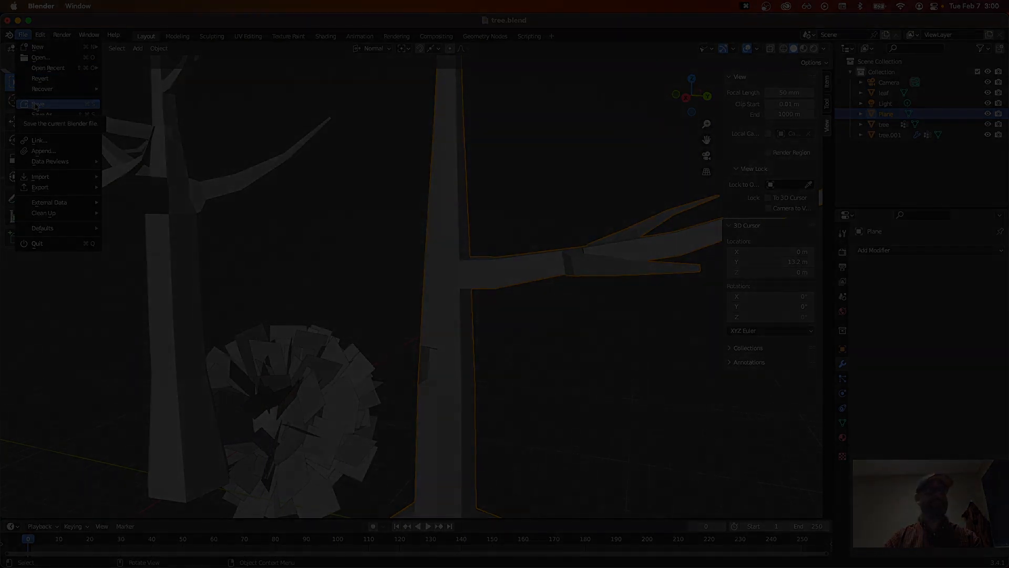
pyautogui.click(36, 104)
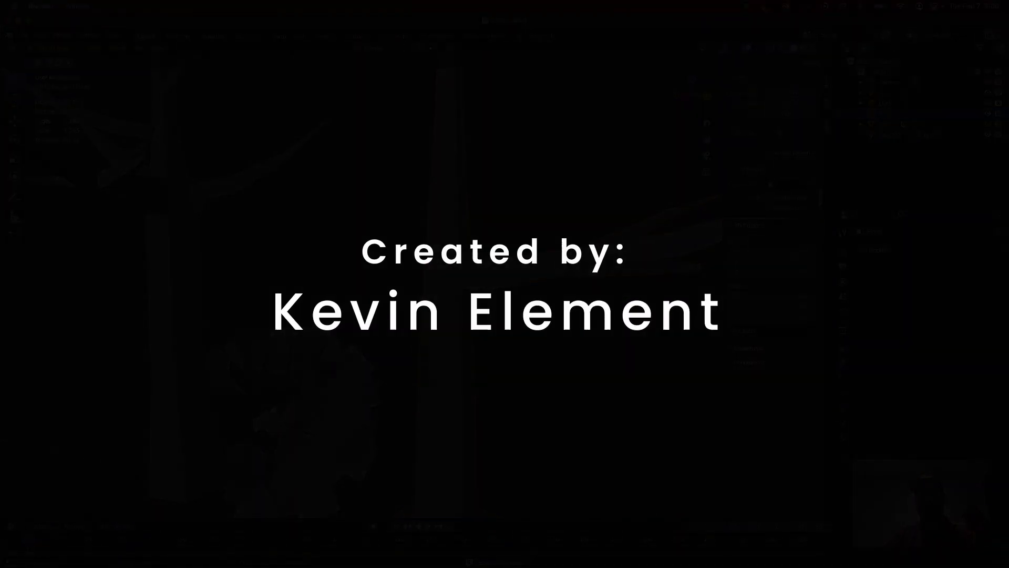